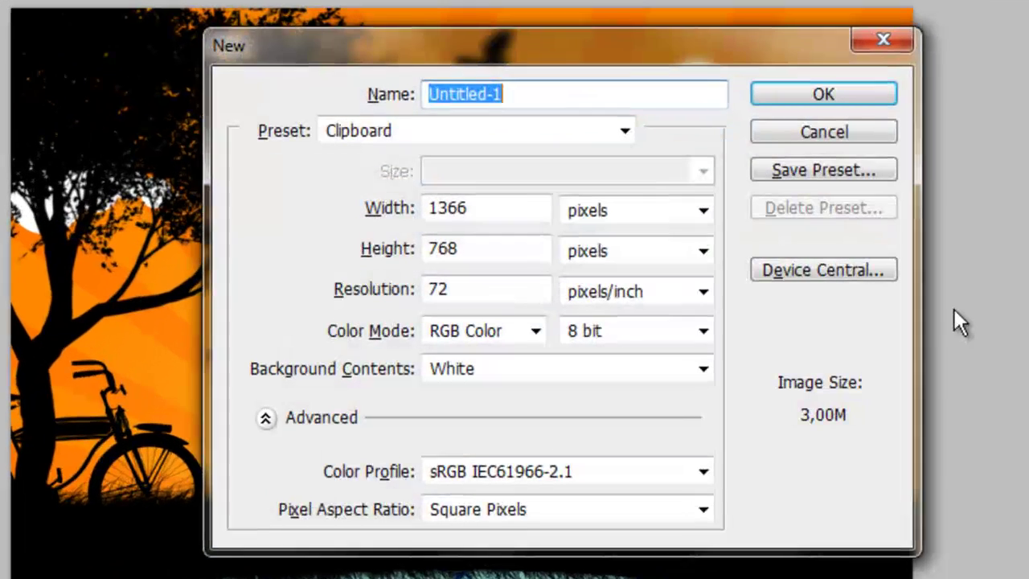
- Create a new document 2000 pixels wide and 1600 pixels high at 72 pixels/inch with a white background
key(Tab)
key(Tab)
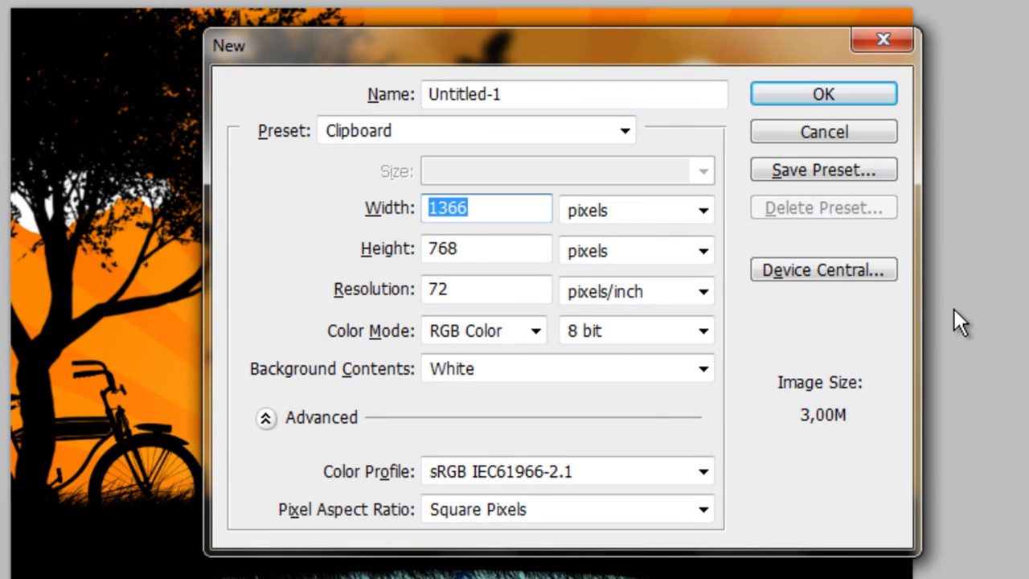
text(2000)
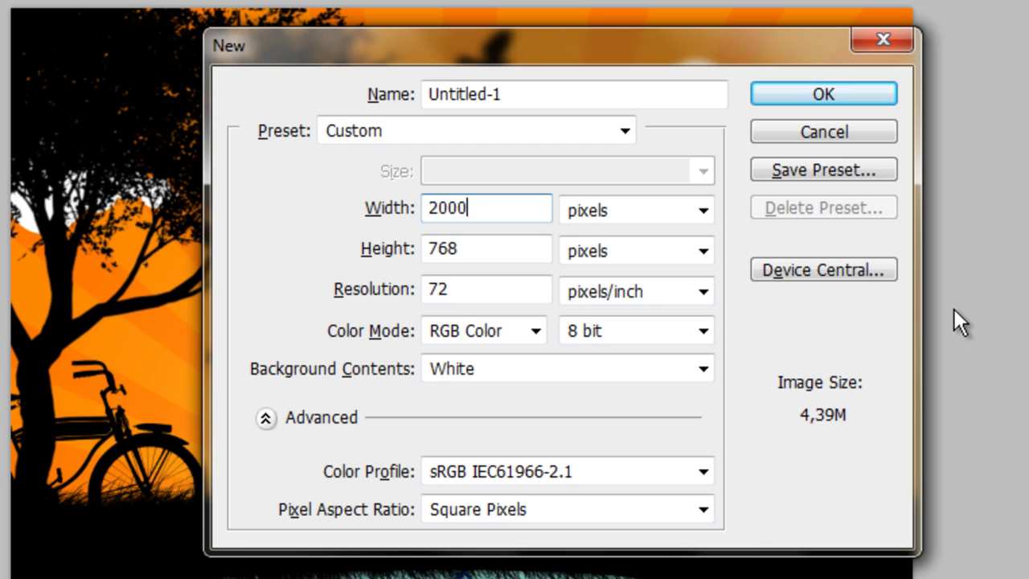
key(Tab)
text(166)
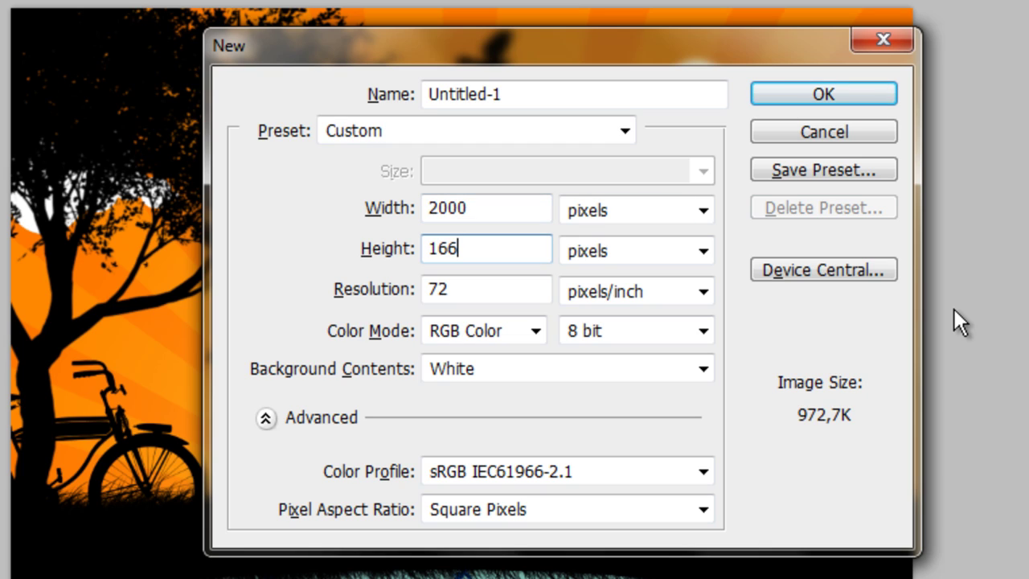
key(BackSpace)
text(00)
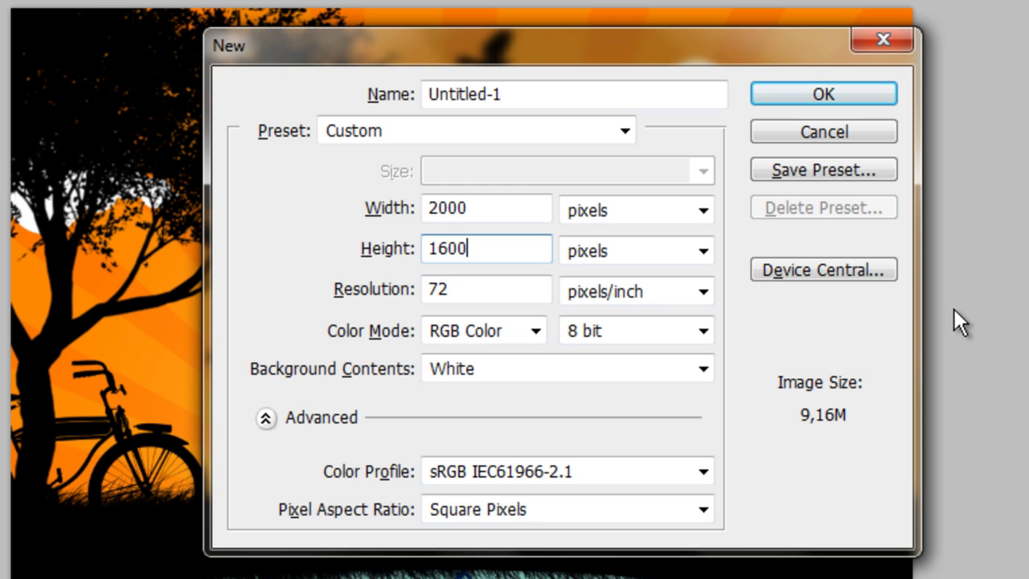
key(Return)
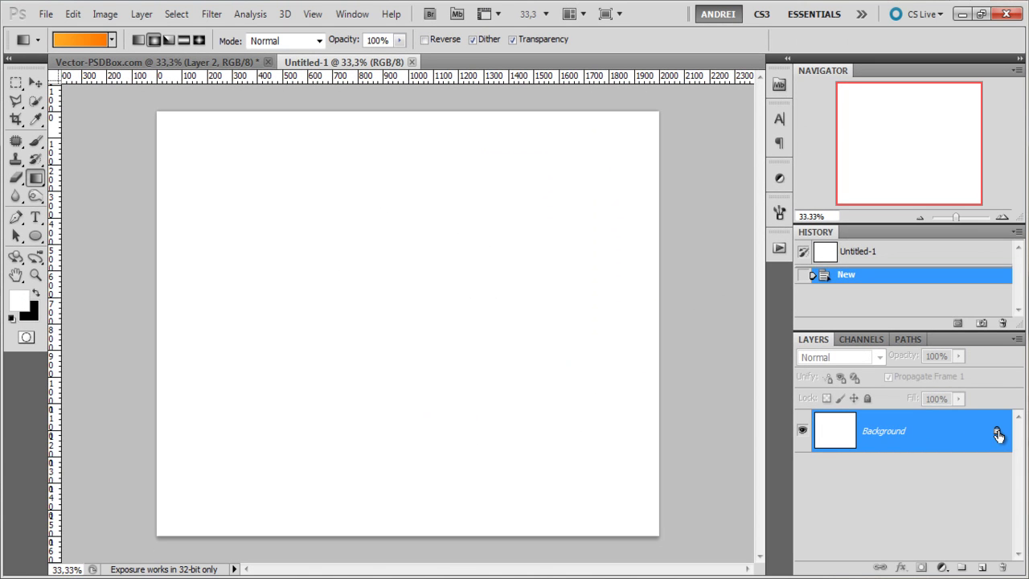
- Convert the locked Background into a regular layer, and compare the blank document with the finished reference artwork
drag(997, 434, 1003, 566)
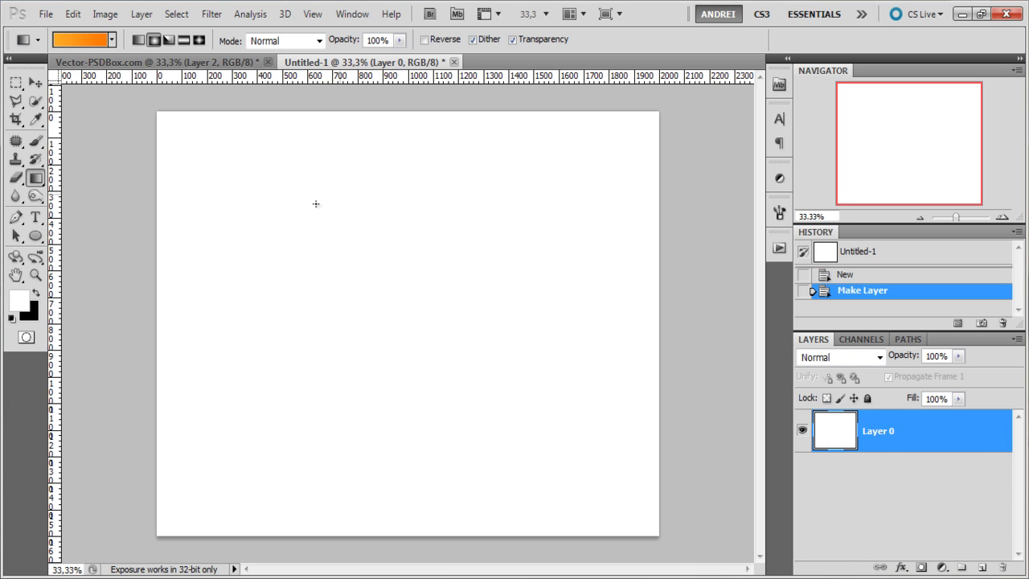
key(ctrl+Tab)
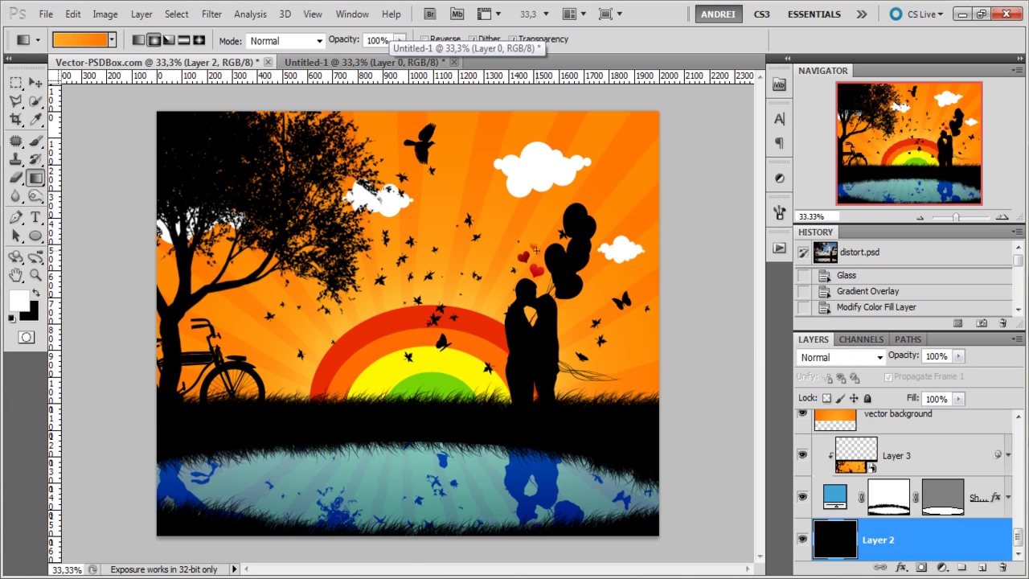
click(346, 64)
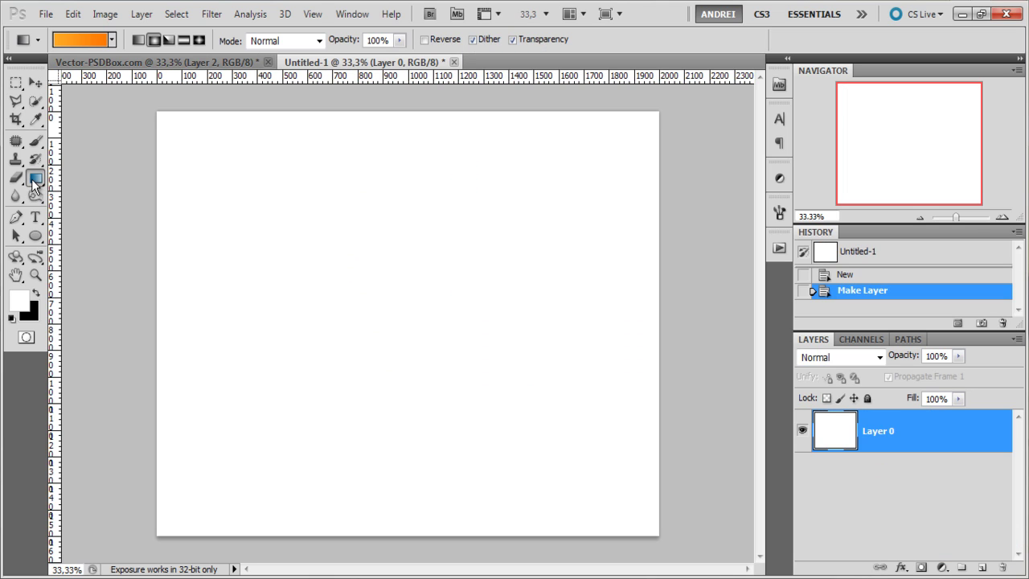
- Examine the colors of the two end stops in the orange gradient, keeping the gradient as it is
click(96, 46)
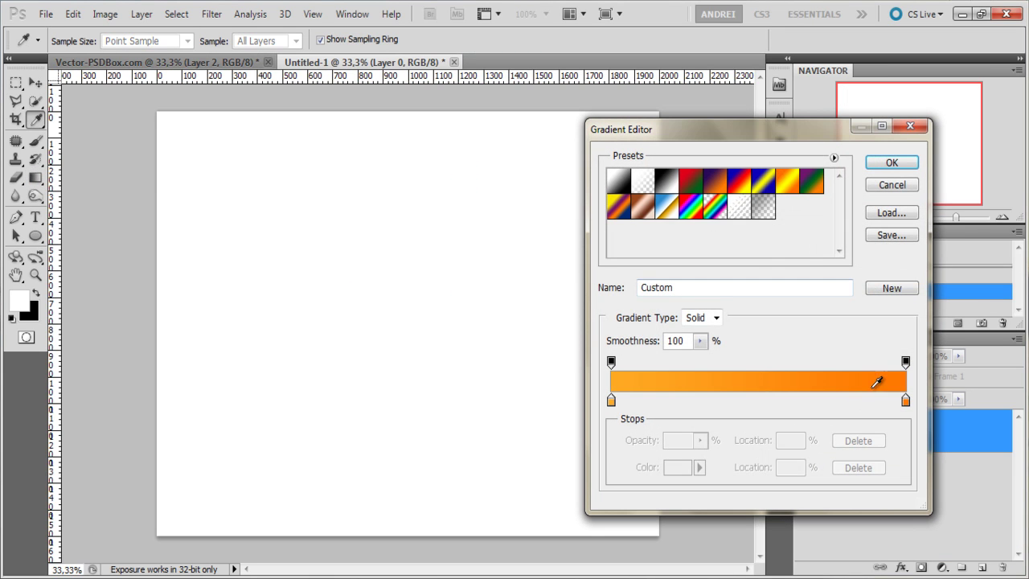
click(905, 400)
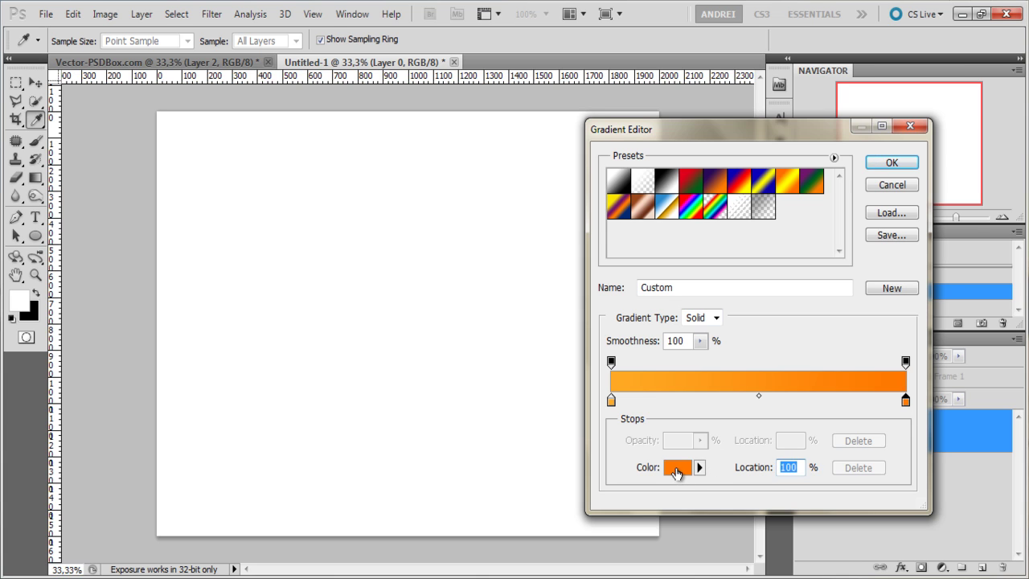
click(676, 467)
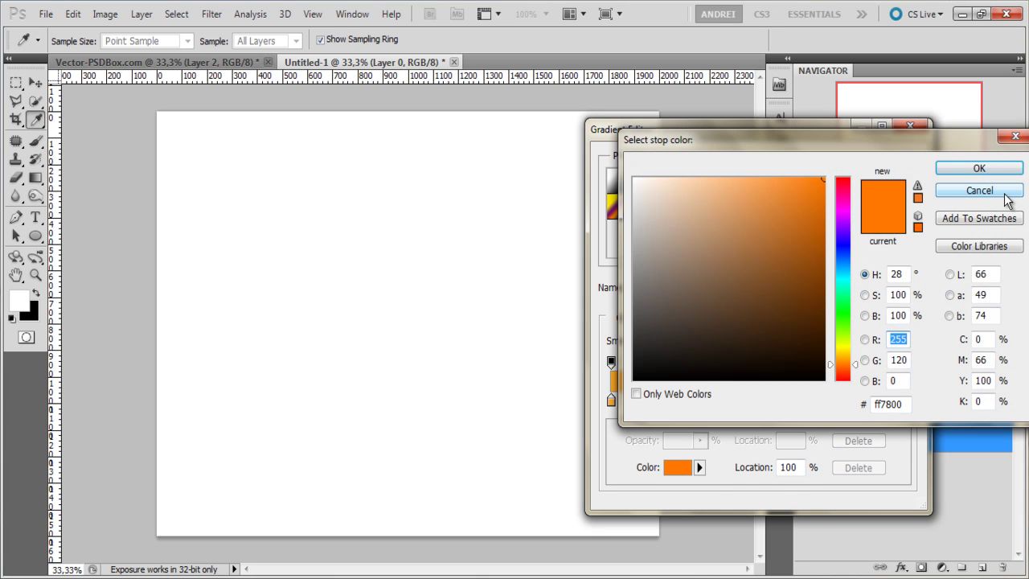
click(1004, 195)
click(611, 400)
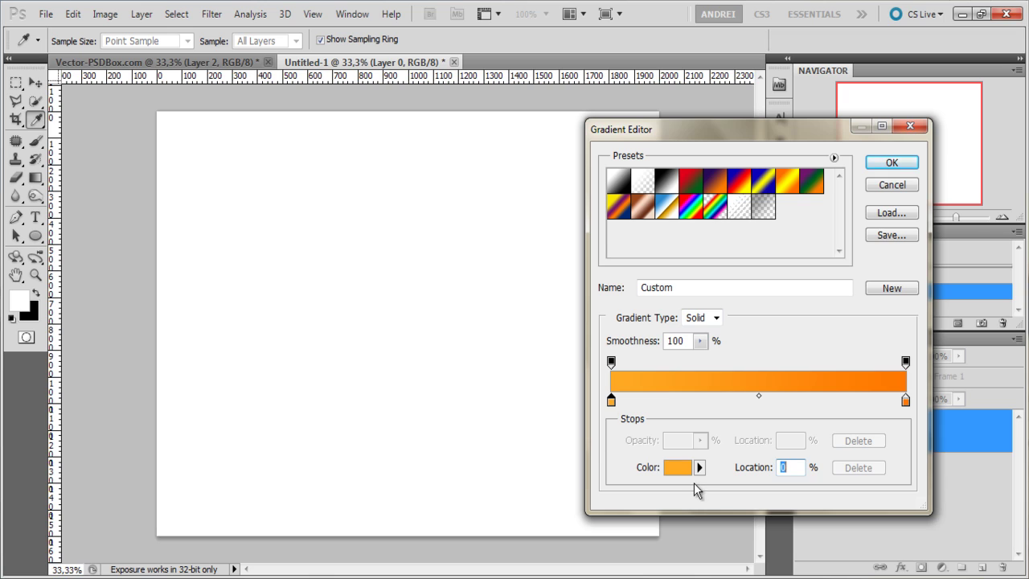
click(899, 166)
click(906, 169)
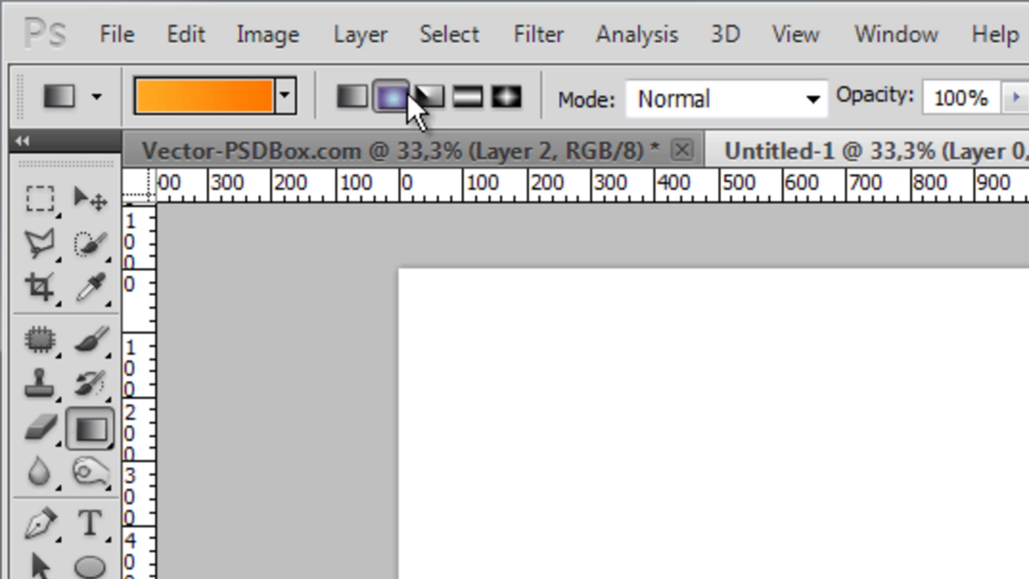
- Place a horizontal guide at about 1060 px and fill the layer with a radial orange gradient spreading outward from near the guide's middle
click(391, 96)
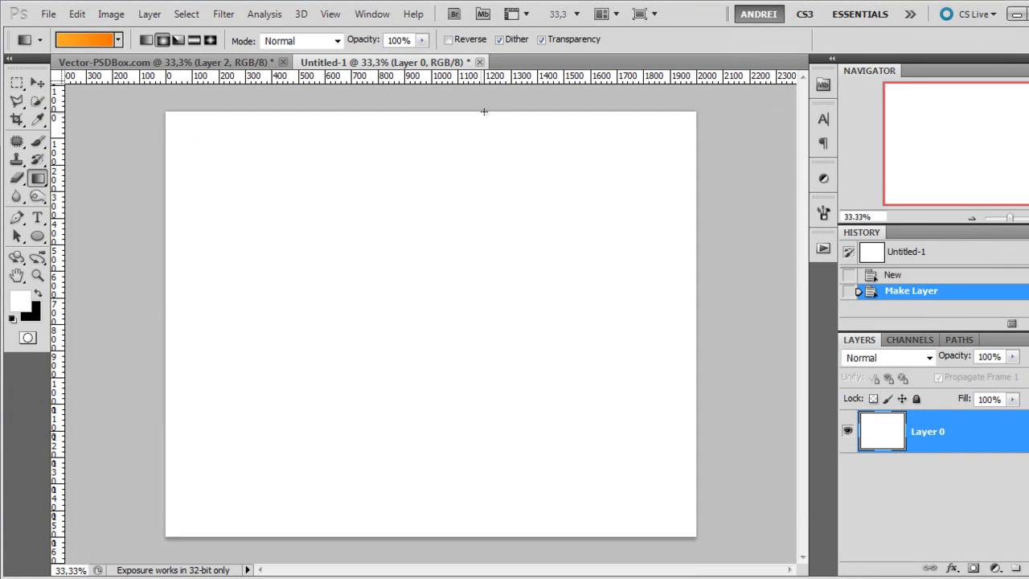
drag(493, 81, 541, 395)
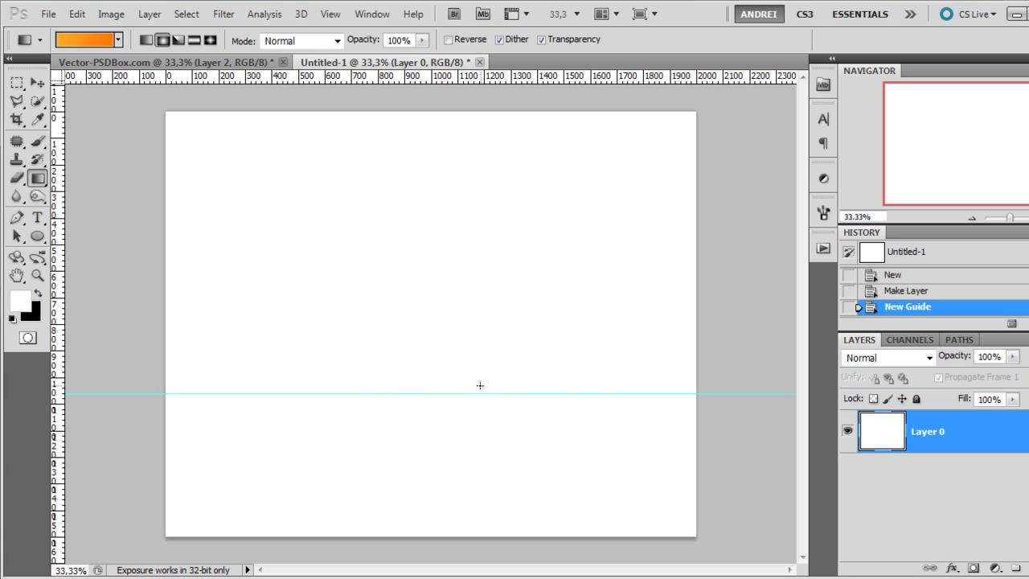
drag(484, 315, 696, 112)
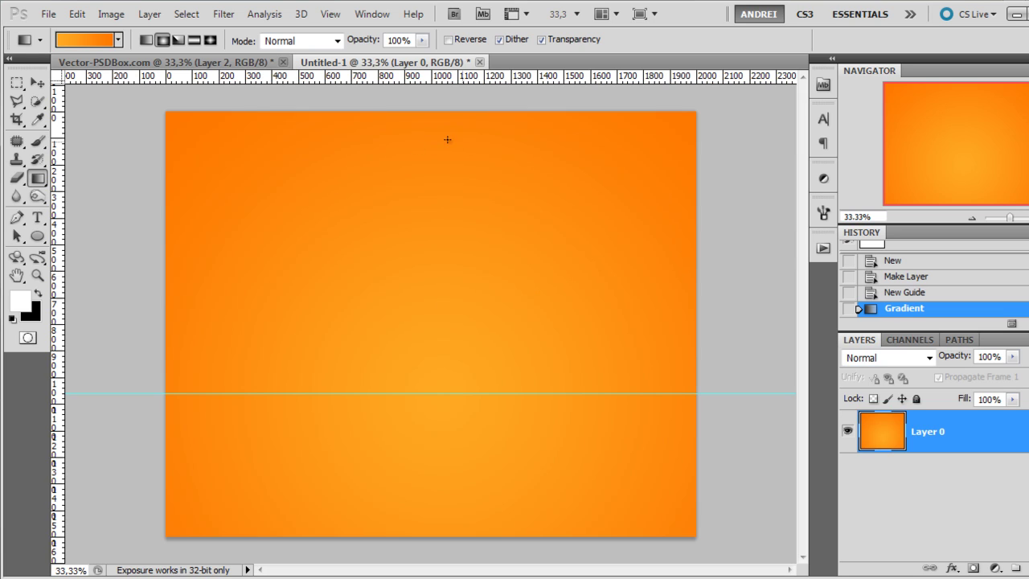
- Rename the gradient layer as "sky"
double_click(928, 431)
text(sky)
key(Return)
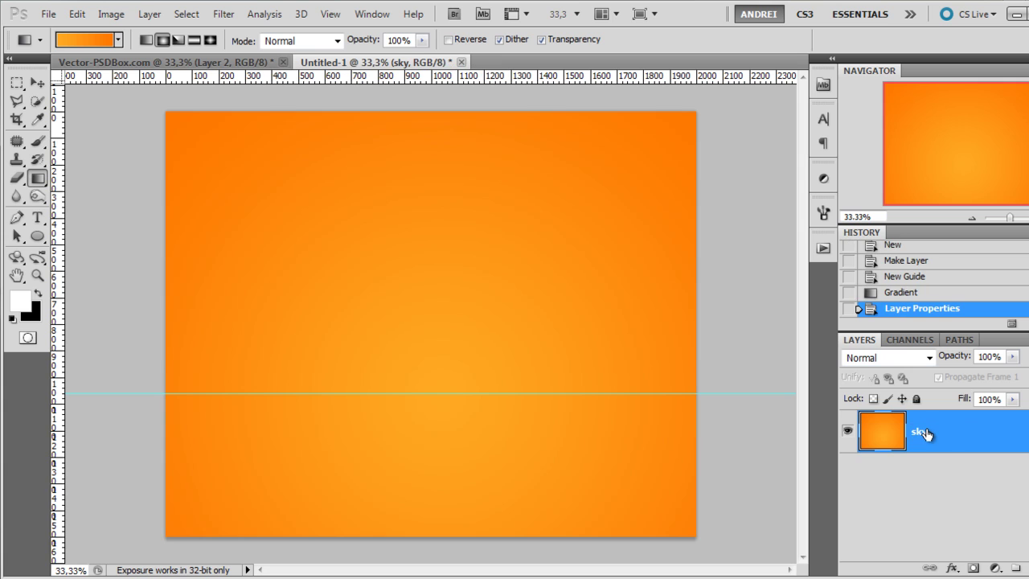
- Add a new layer above the sky layer and name it "grass/ground"
key(ctrl+shift+alt+n)
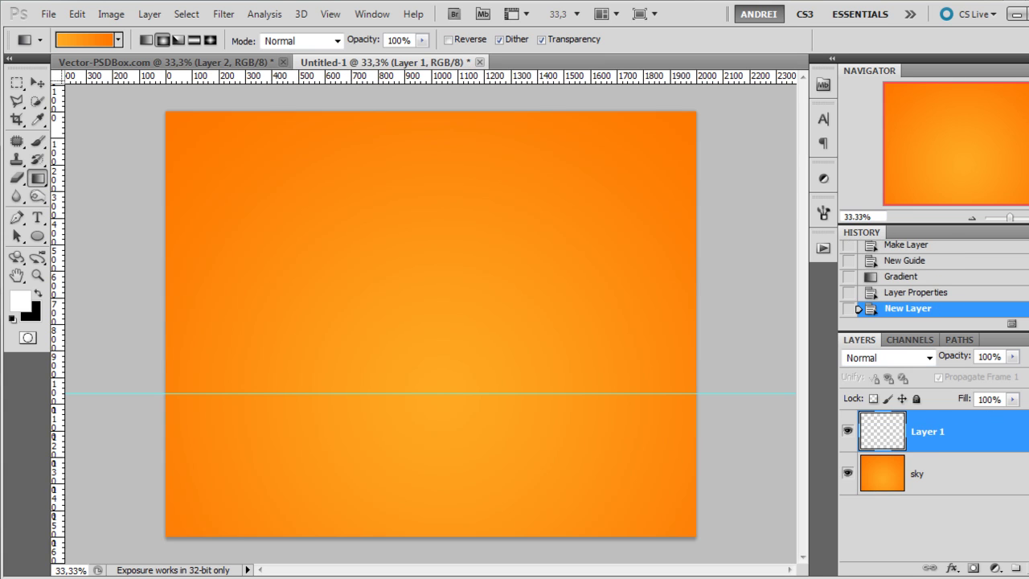
double_click(928, 430)
text(grad)
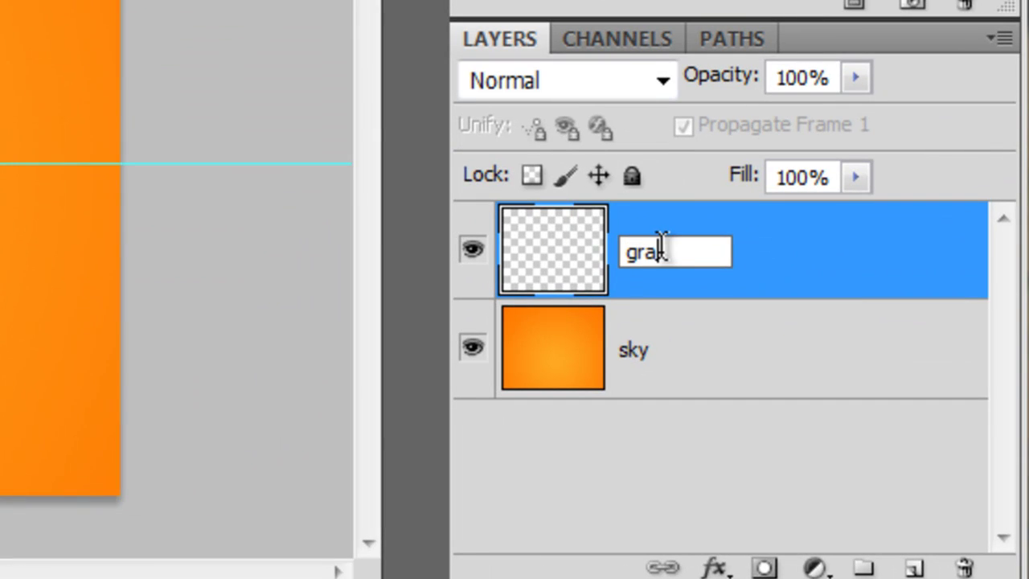
key(BackSpace)
text(ss)
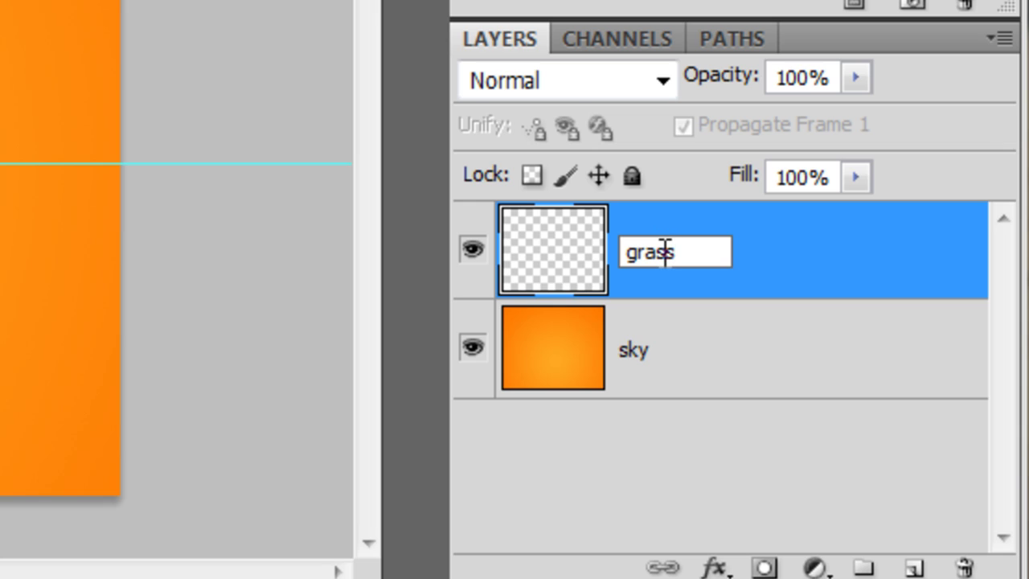
text(&ground)
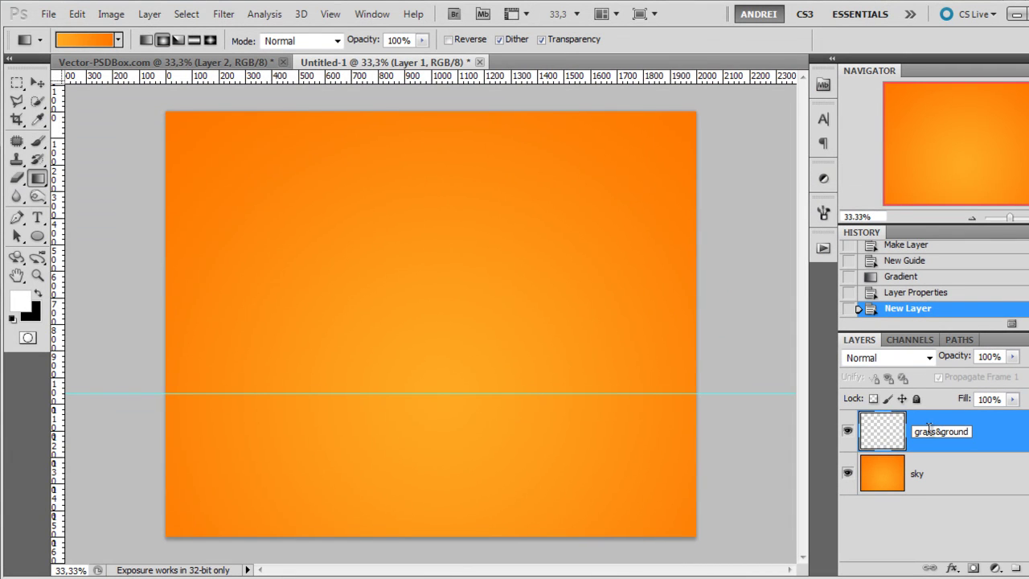
text(/)
key(Return)
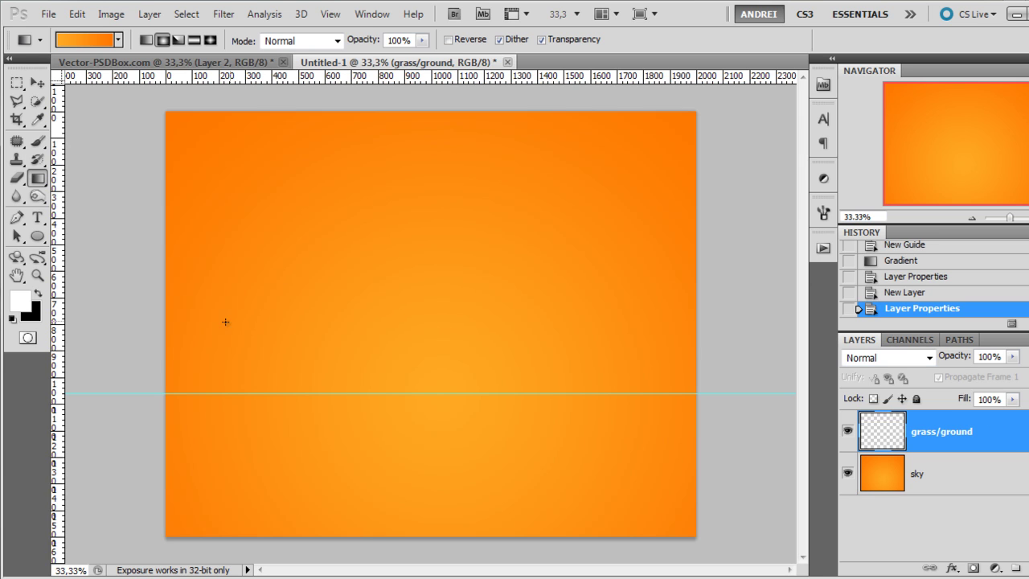
- Check the grass in the reference artwork, then choose the Brush tool with the 134 px grass brush tip
key(ctrl+Tab)
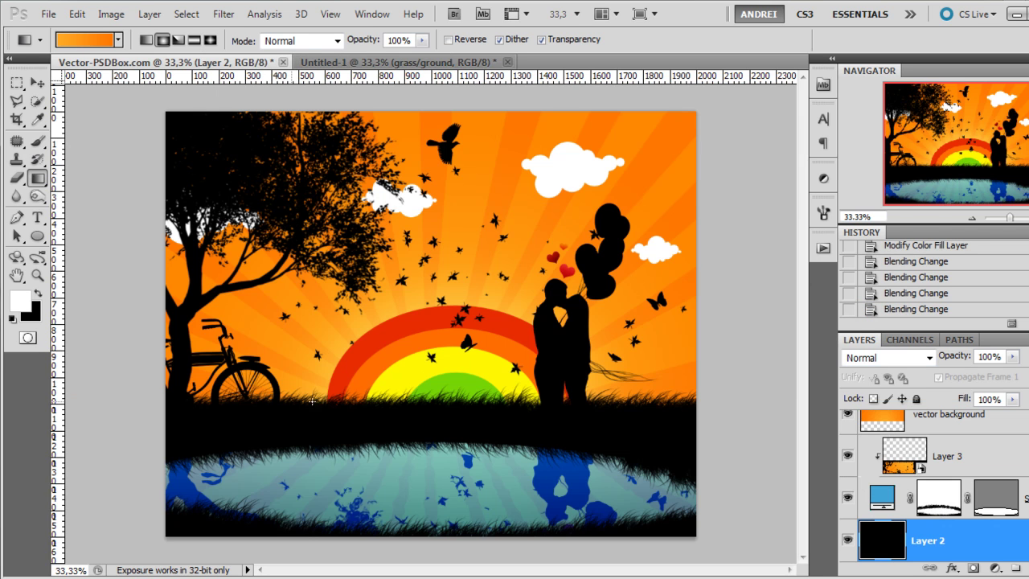
key(ctrl+Tab)
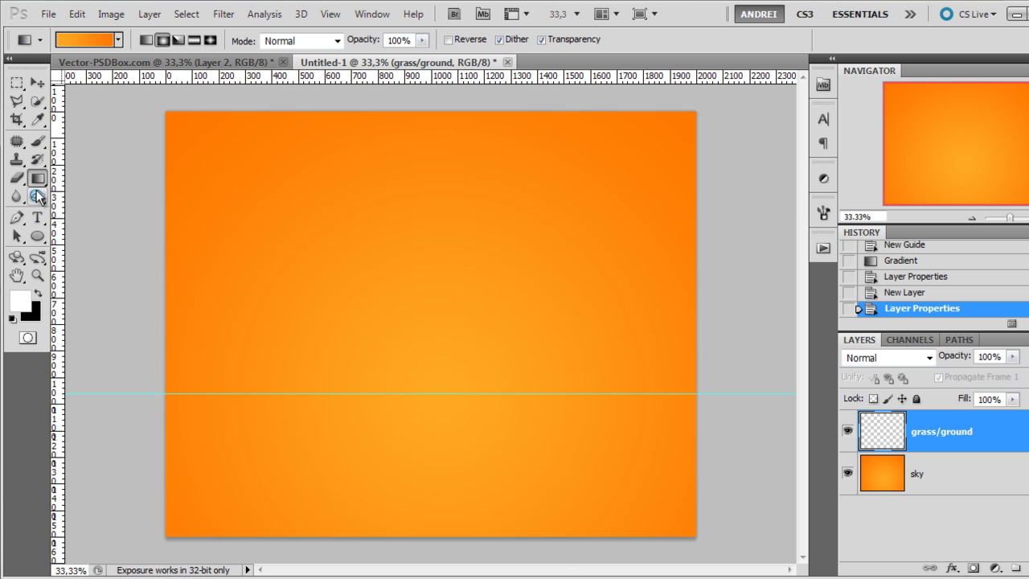
click(37, 141)
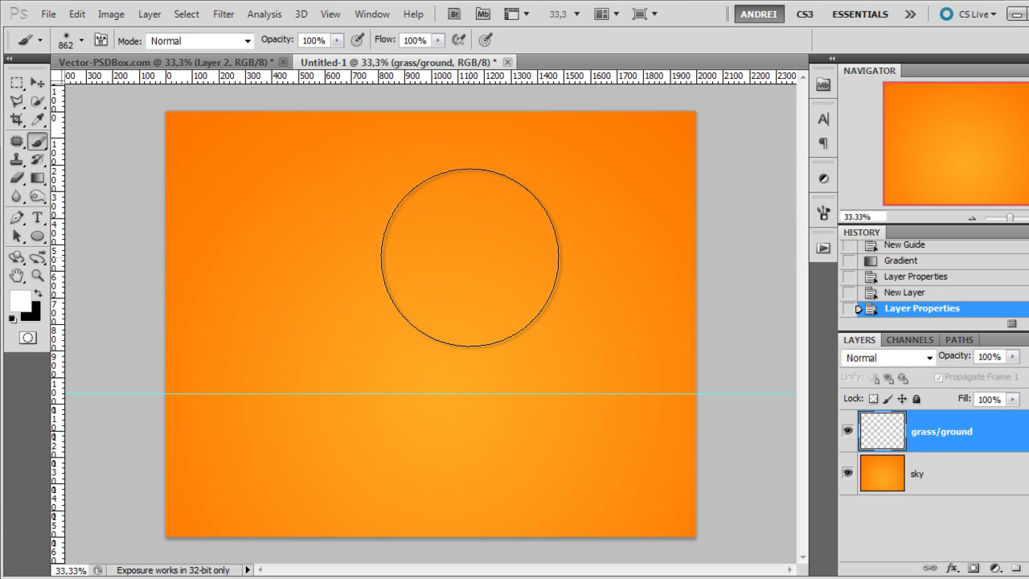
right_click(470, 257)
drag(698, 395, 700, 456)
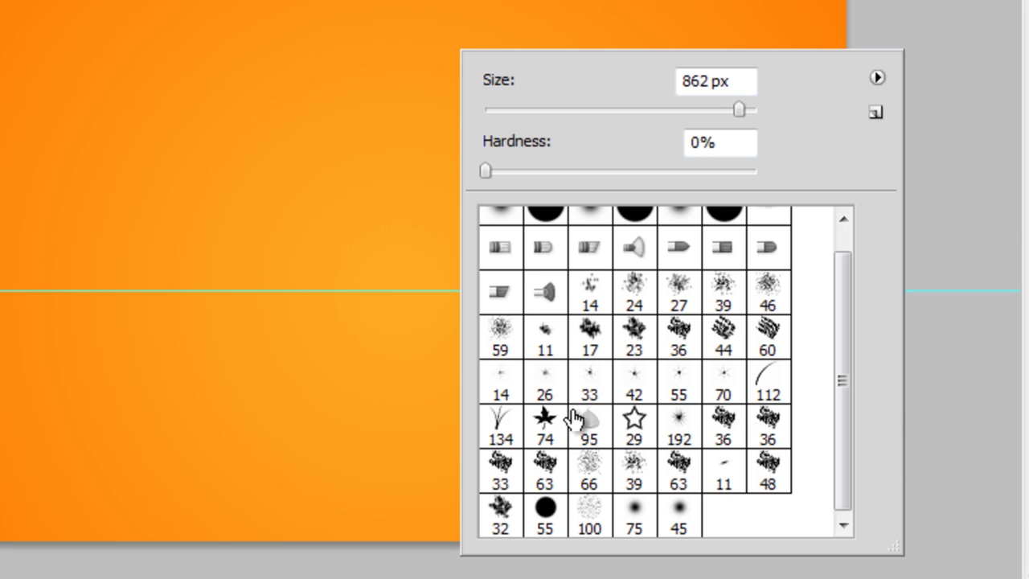
click(501, 424)
click(770, 388)
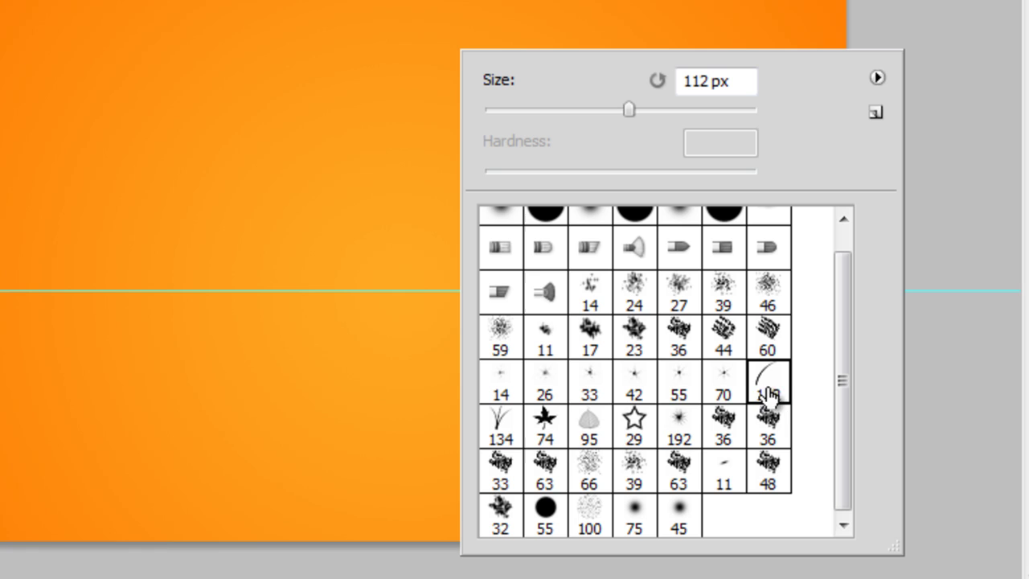
click(497, 426)
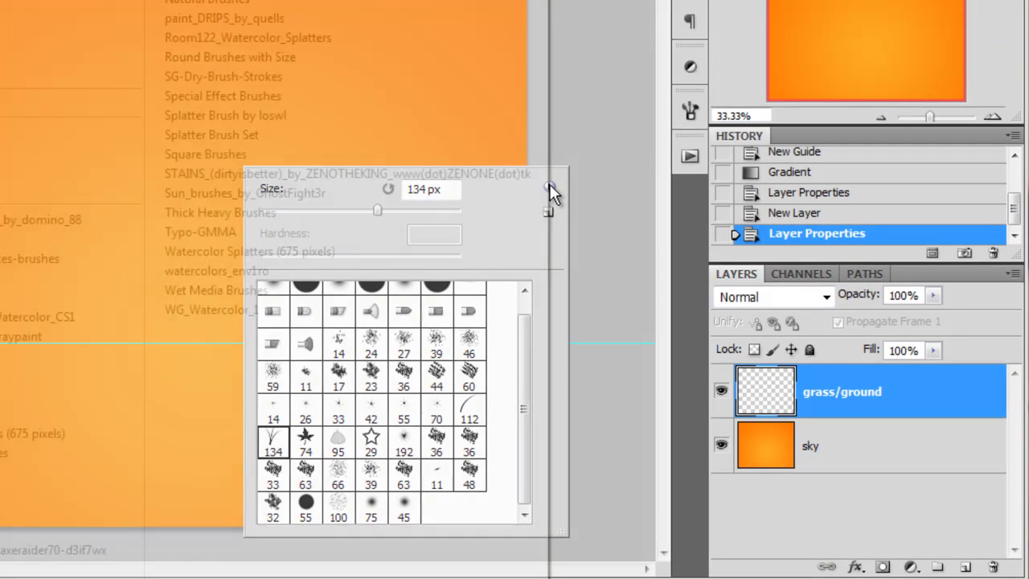
click(876, 77)
key(Escape)
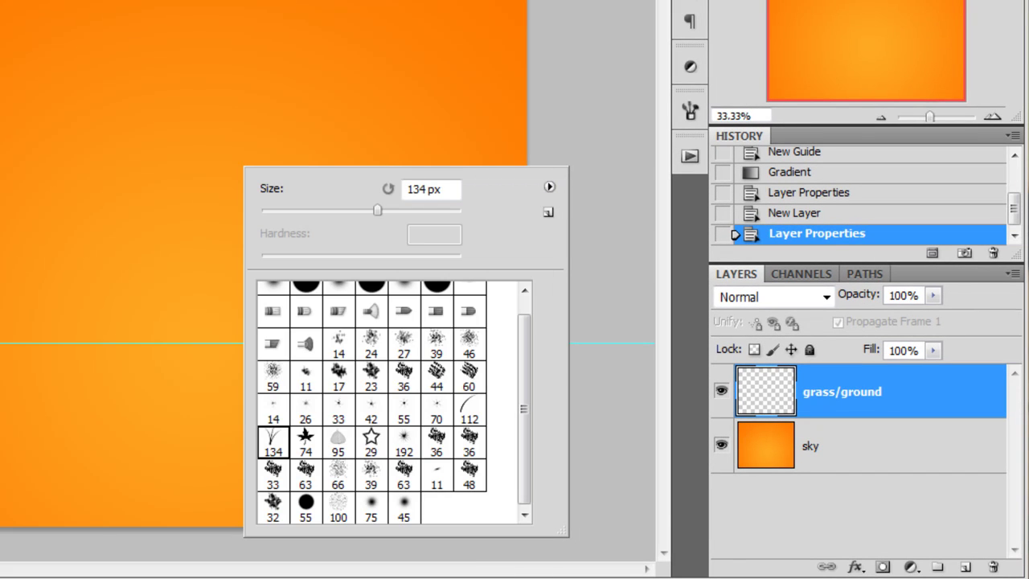
key(Escape)
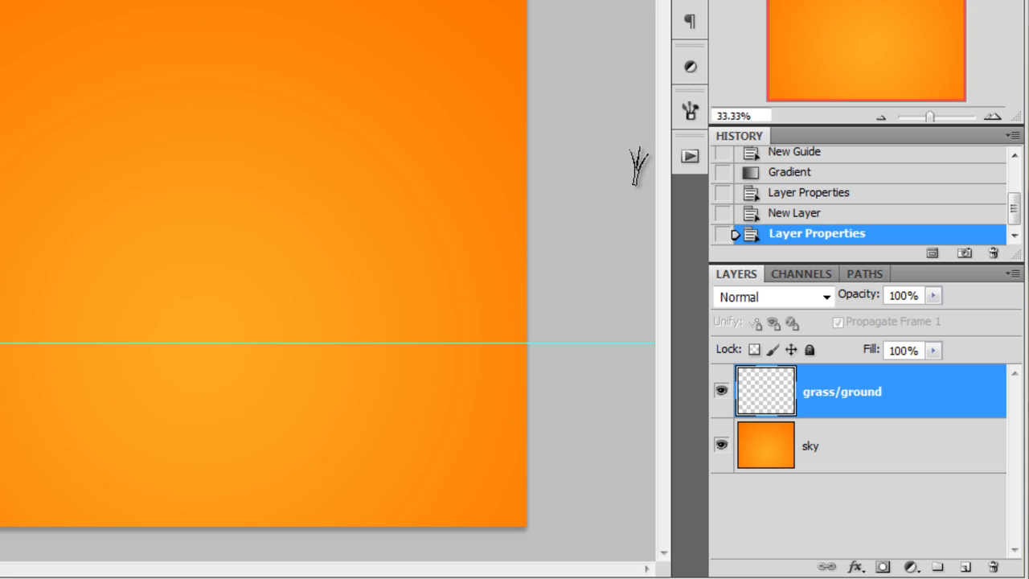
- Review the grass brush's settings, including its Shape Dynamics, Scattering, Color Dynamics and Transfer options
click(693, 112)
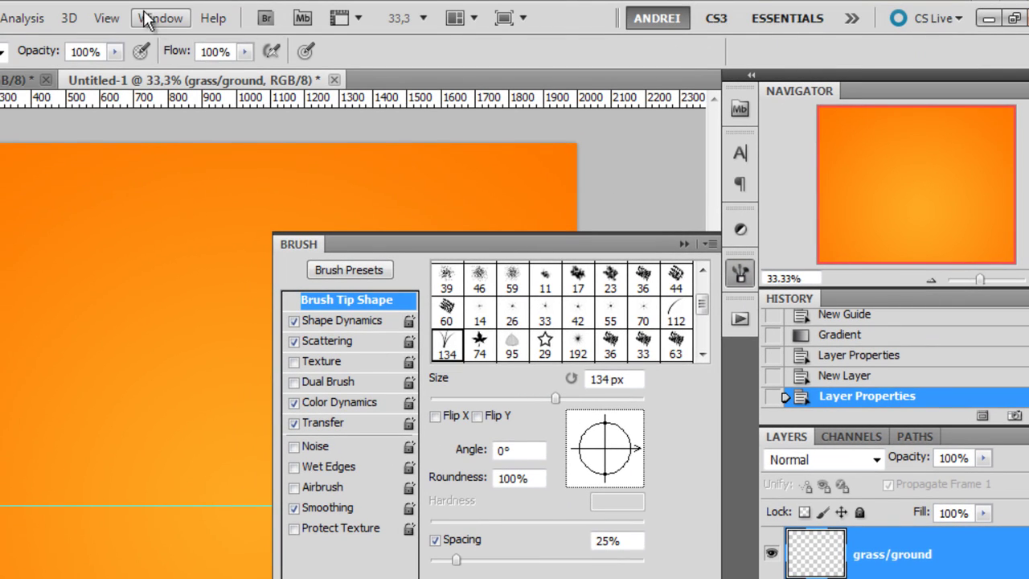
click(163, 17)
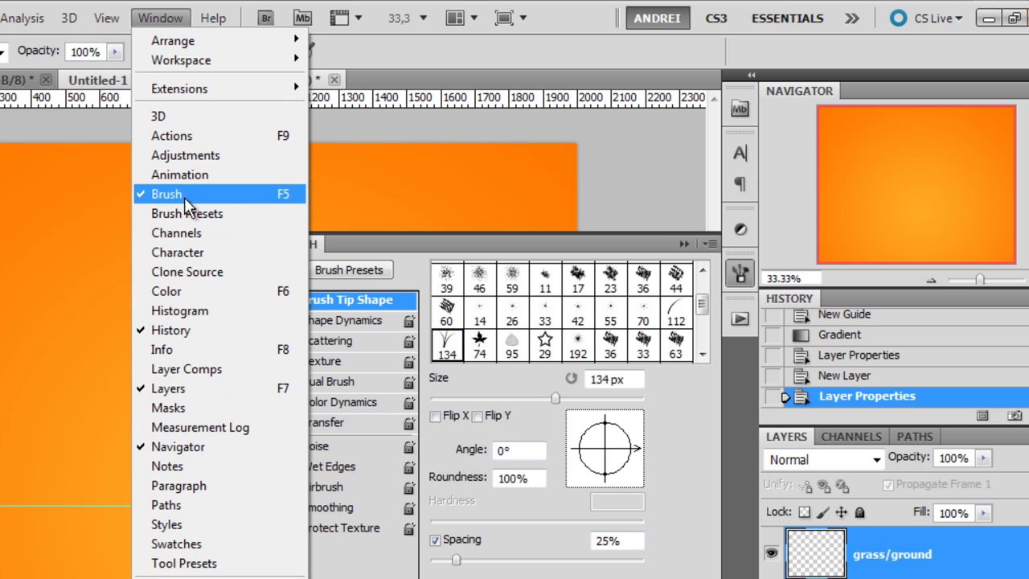
click(612, 247)
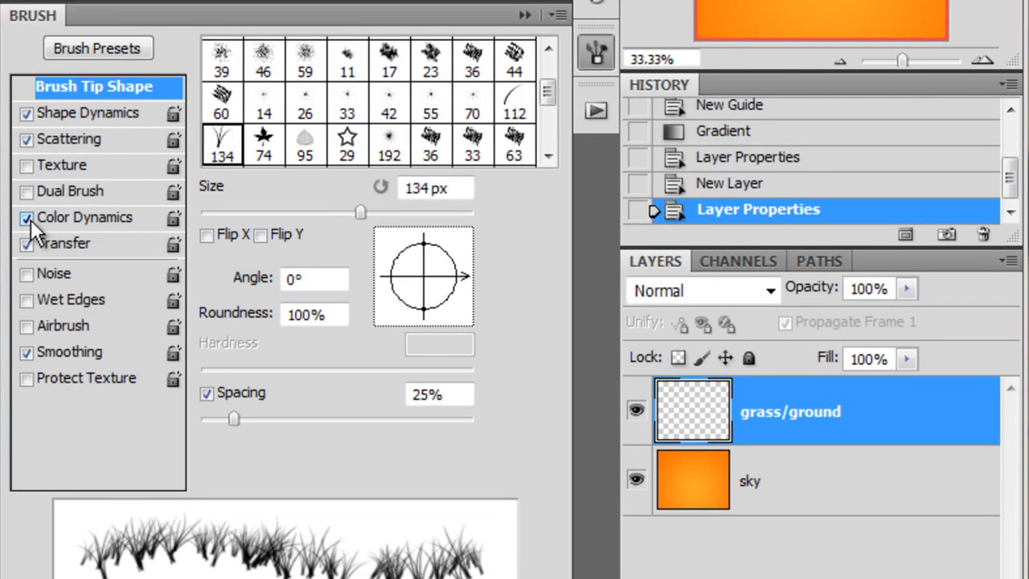
click(526, 14)
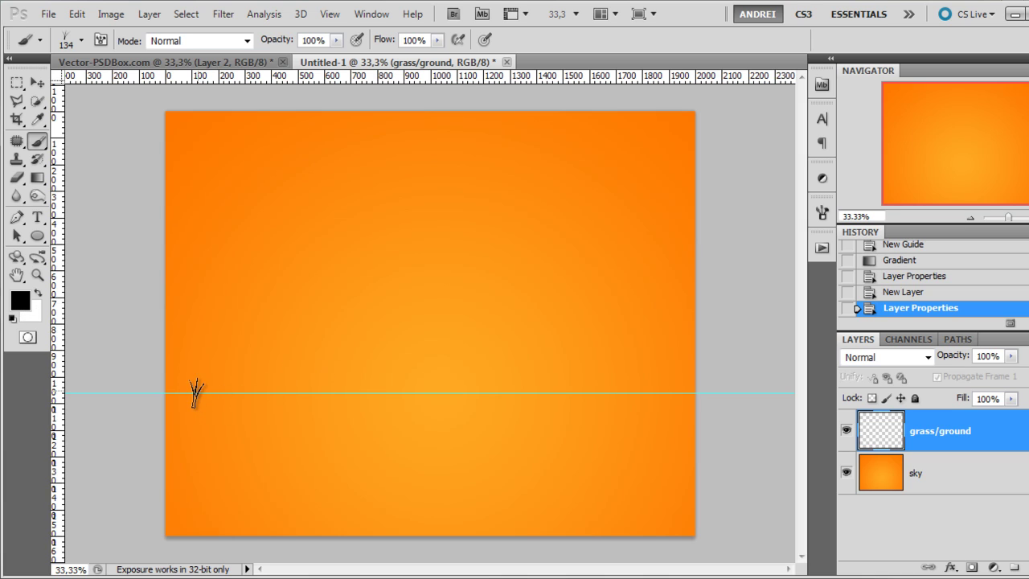
- Set the grass brush size to 164 px and paint a band of black grass across the canvas along the horizon guide
right_click(249, 392)
drag(346, 319, 358, 320)
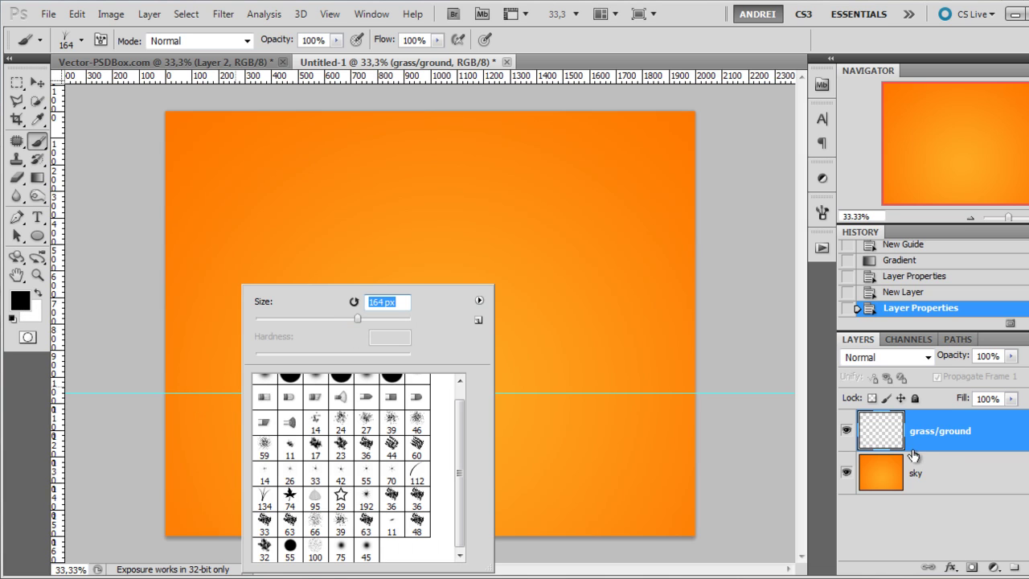
key(Return)
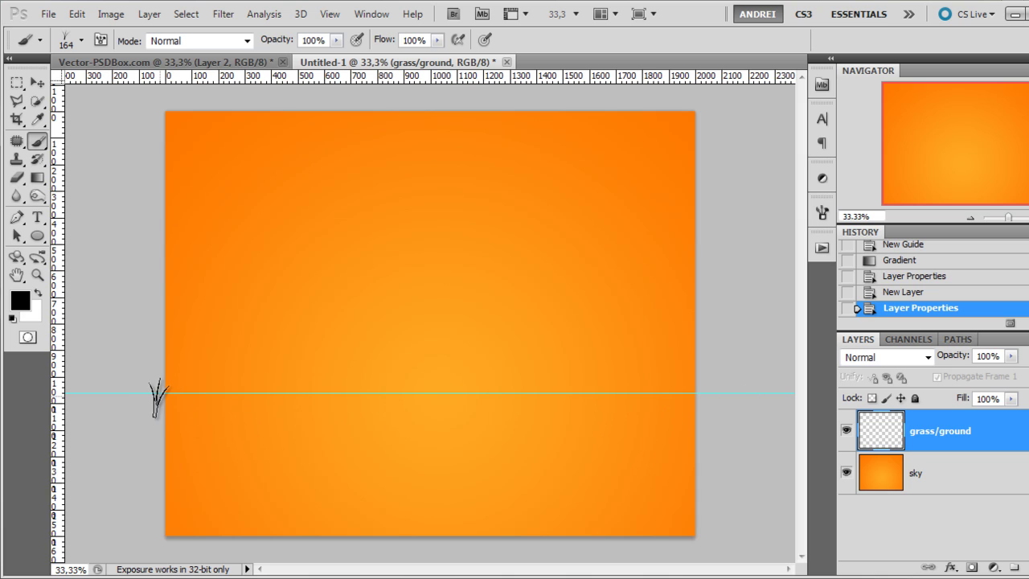
mouse_move(160, 397)
mouse_down()
mouse_move(724, 399)
mouse_move(183, 397)
mouse_move(799, 414)
mouse_move(40, 394)
mouse_move(1, 414)
mouse_up()
- Try adding taller grass along the horizon with the grass brush enlarged to 308 px
right_click(420, 348)
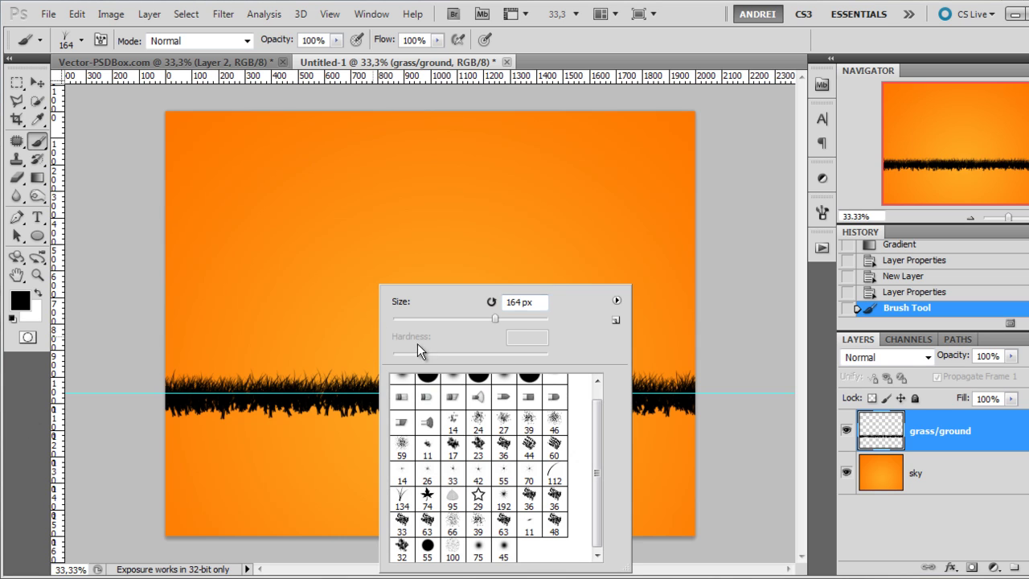
drag(511, 320, 519, 322)
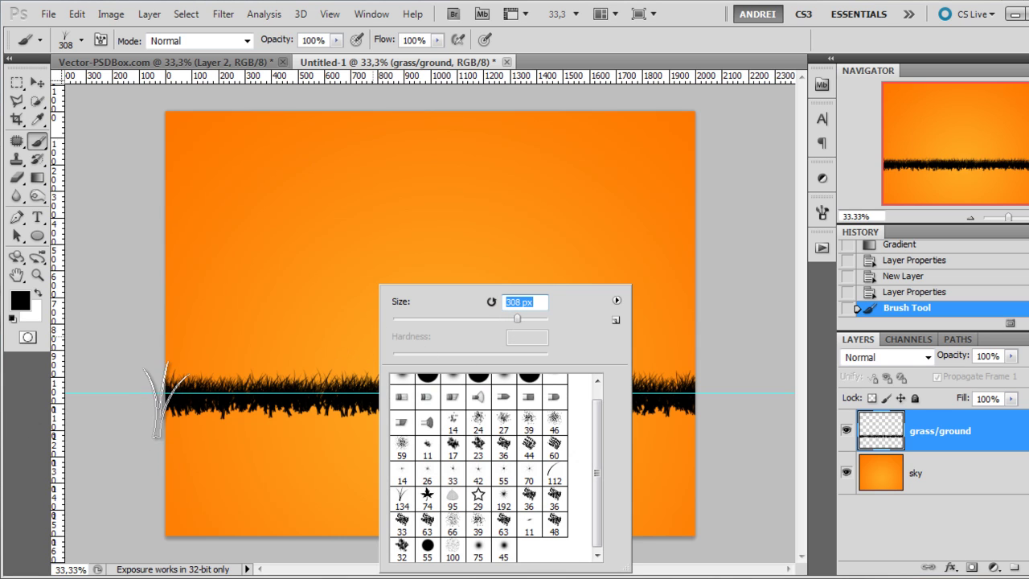
click(160, 402)
mouse_move(161, 401)
mouse_down()
mouse_move(574, 367)
mouse_move(679, 406)
mouse_up()
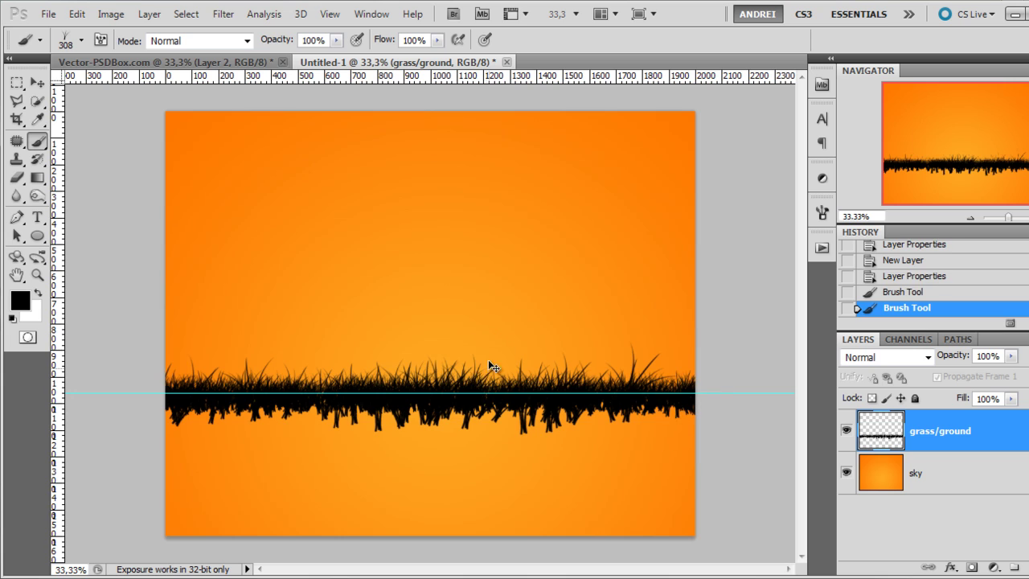
- Reduce the grass brush size to 187 px and paint a second pass of grass over the horizon band
right_click(493, 341)
drag(624, 319, 618, 321)
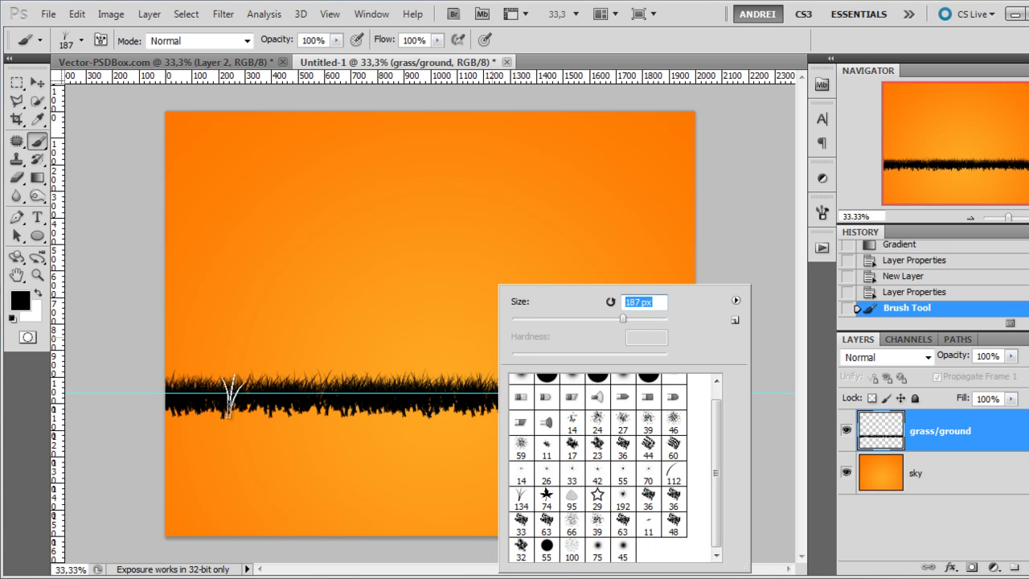
click(379, 394)
scroll(202, 374, up, 3)
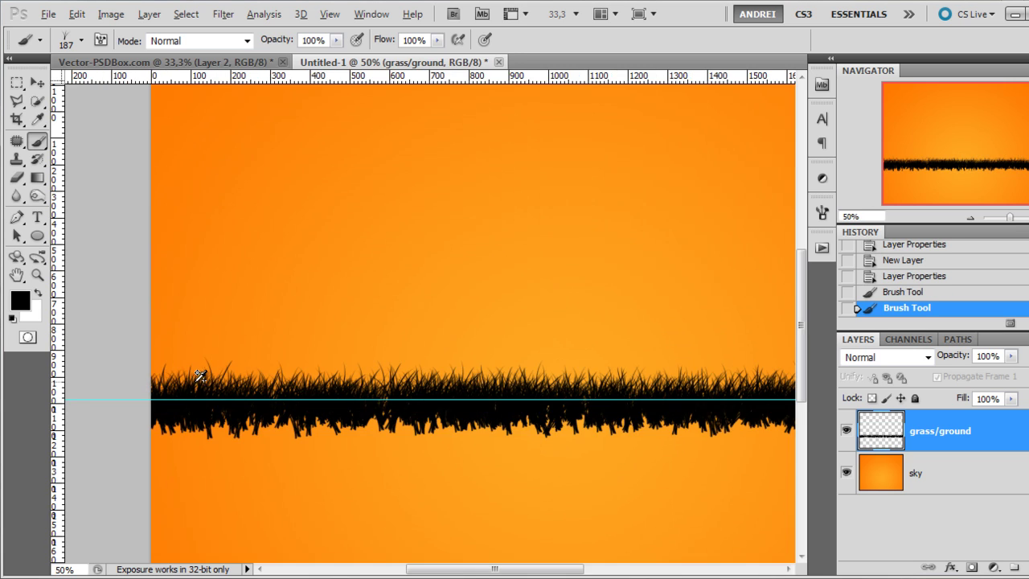
scroll(203, 385, down, 1)
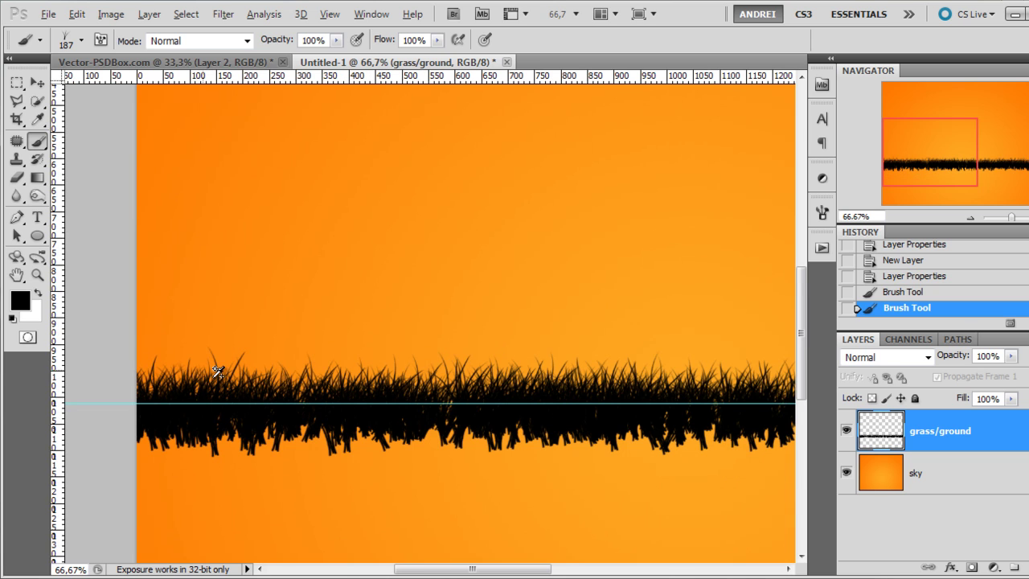
scroll(354, 307, down, 1)
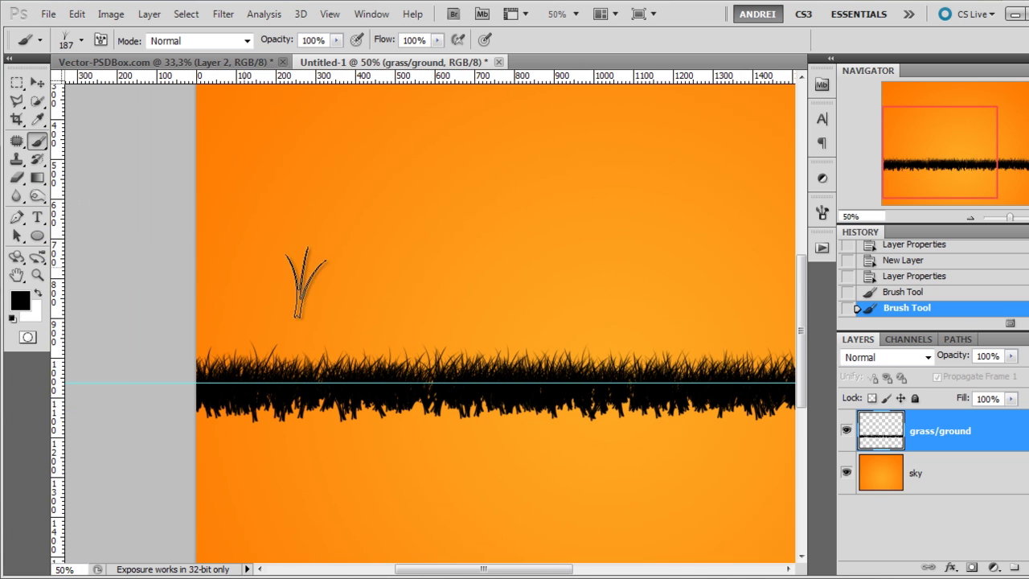
- Choose the 112 px curved grass-blade brush tip and check its brush settings
right_click(444, 288)
click(623, 474)
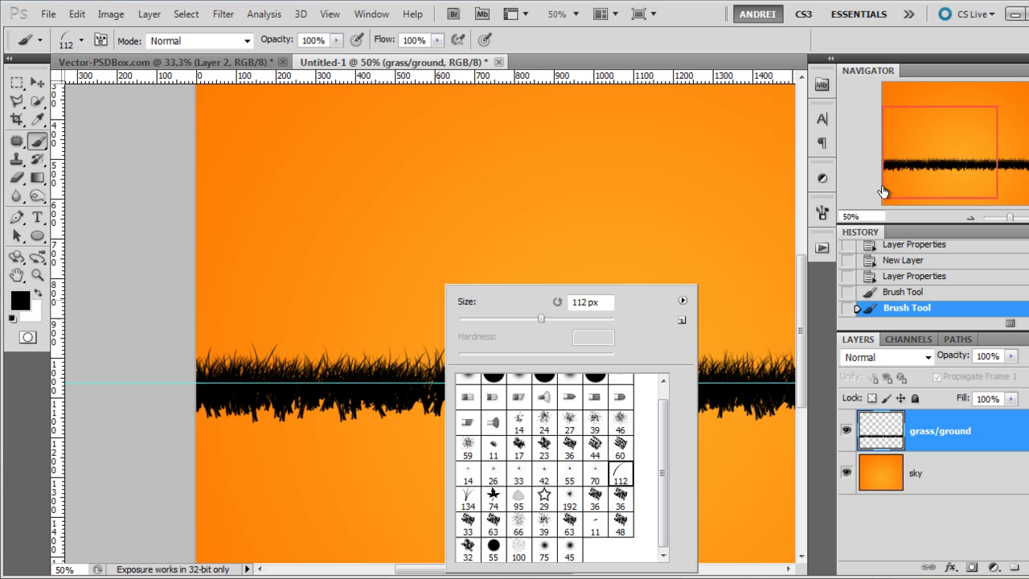
click(824, 213)
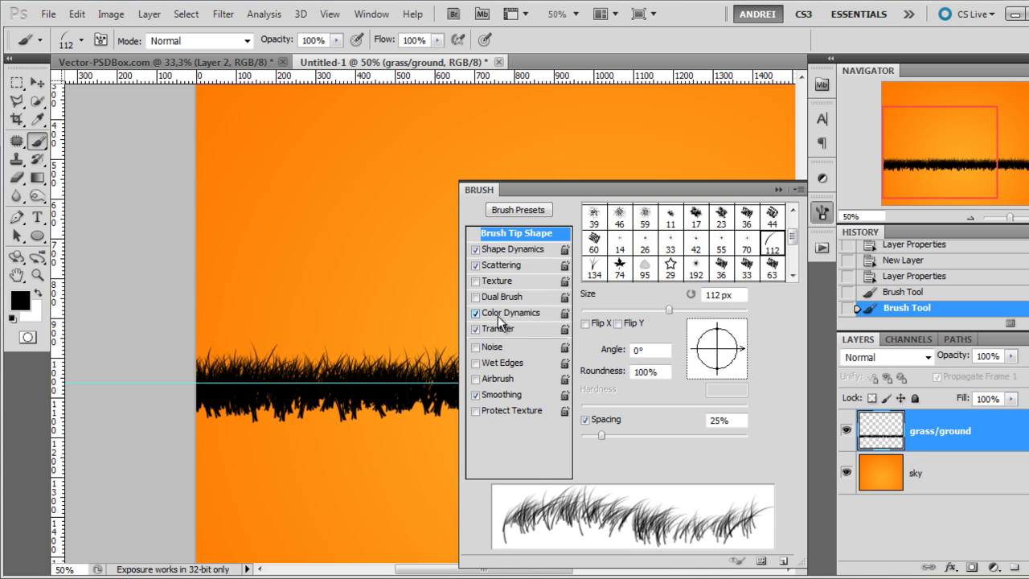
click(780, 190)
- Test the curved grass brush on the grass band, undo the stroke, and turn off Color Dynamics for this brush
mouse_move(279, 368)
mouse_down()
mouse_move(708, 371)
mouse_move(515, 370)
mouse_up()
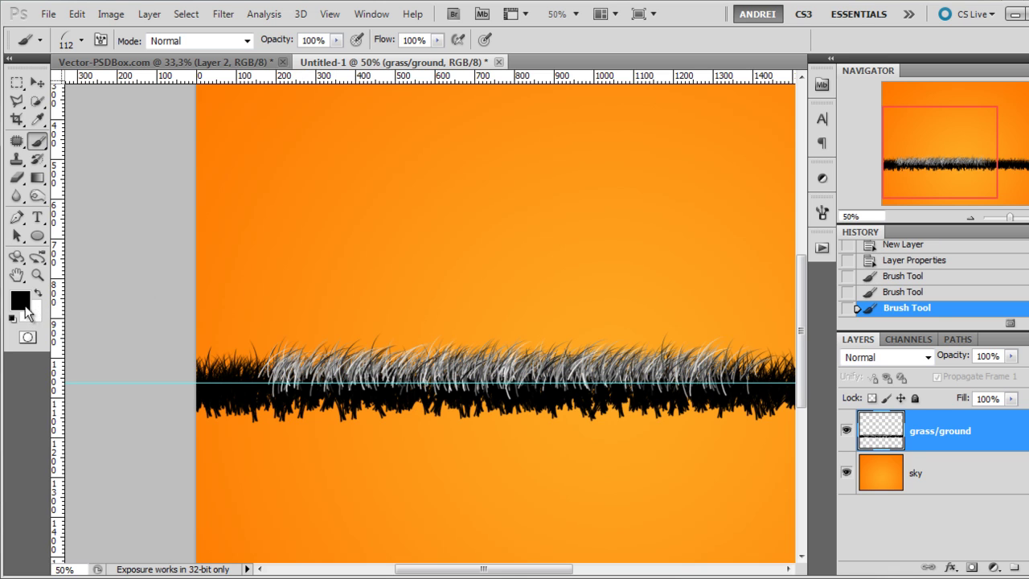
key(ctrl+z)
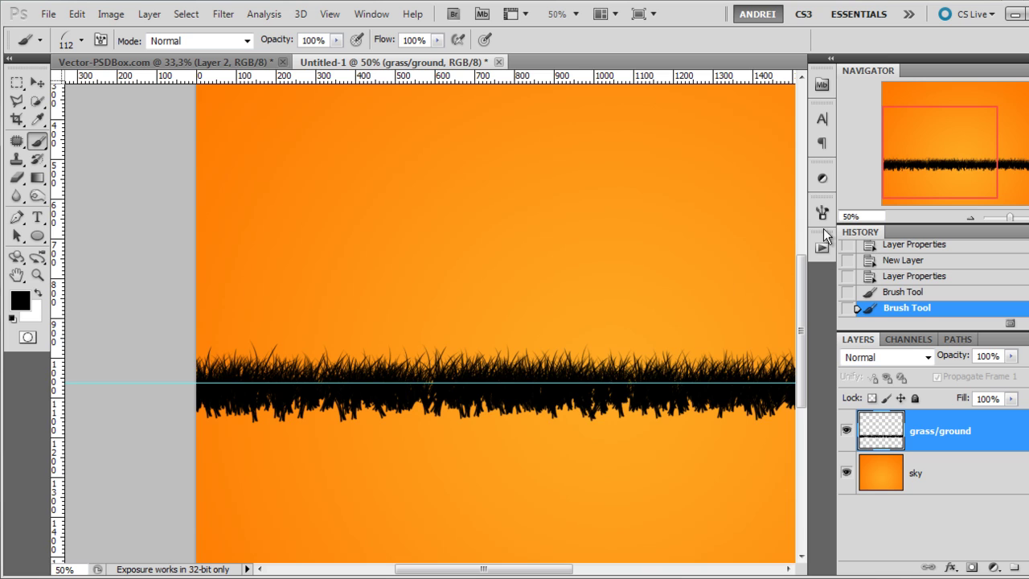
click(821, 215)
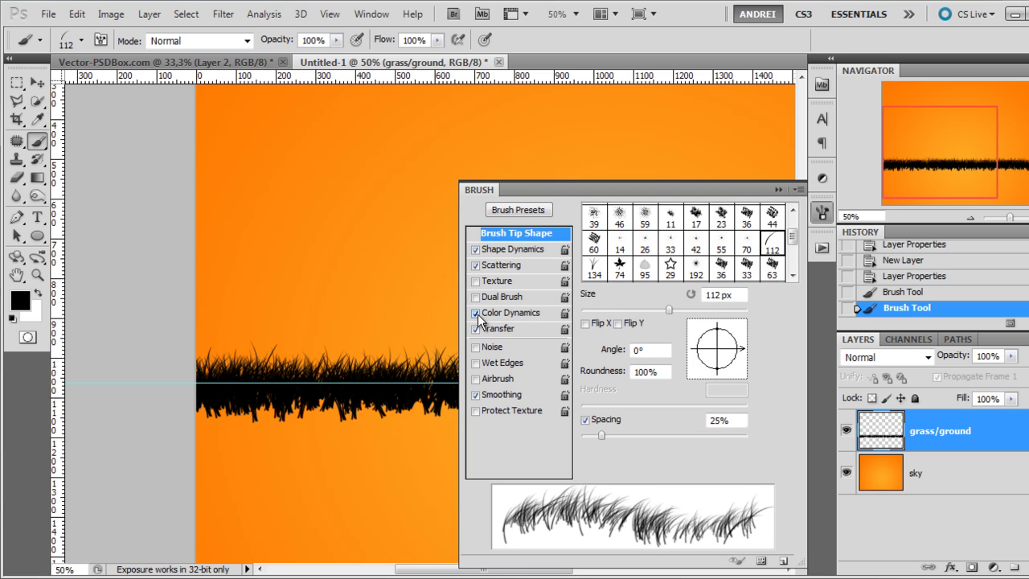
click(778, 190)
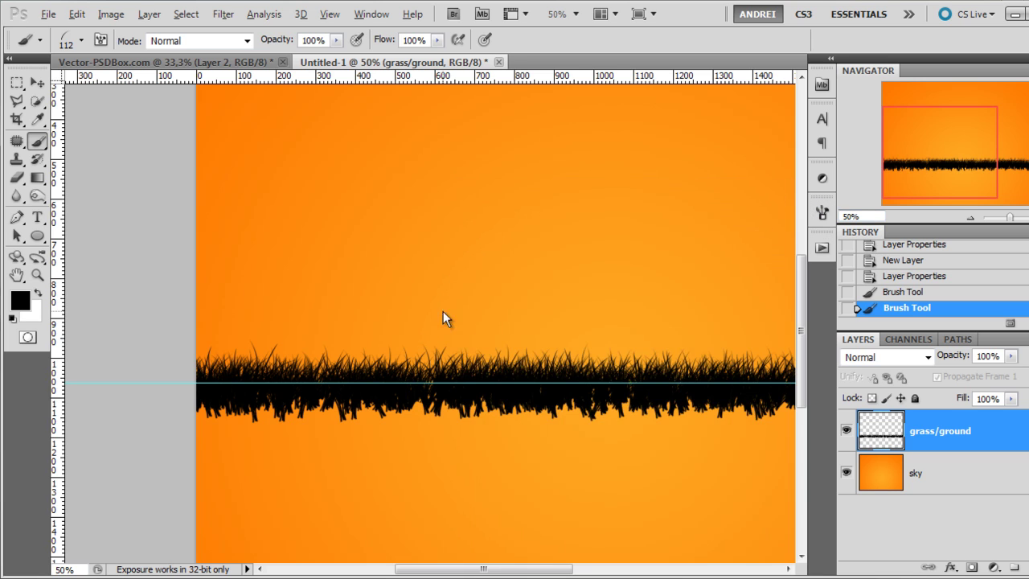
- Paint curved black grass blades along the horizon guide across the full width of the canvas
key(ctrl+minus)
mouse_move(179, 386)
mouse_down()
mouse_move(776, 409)
mouse_move(86, 395)
mouse_move(723, 420)
mouse_move(609, 389)
mouse_up()
scroll(608, 389, up, 1)
scroll(609, 389, up, 1)
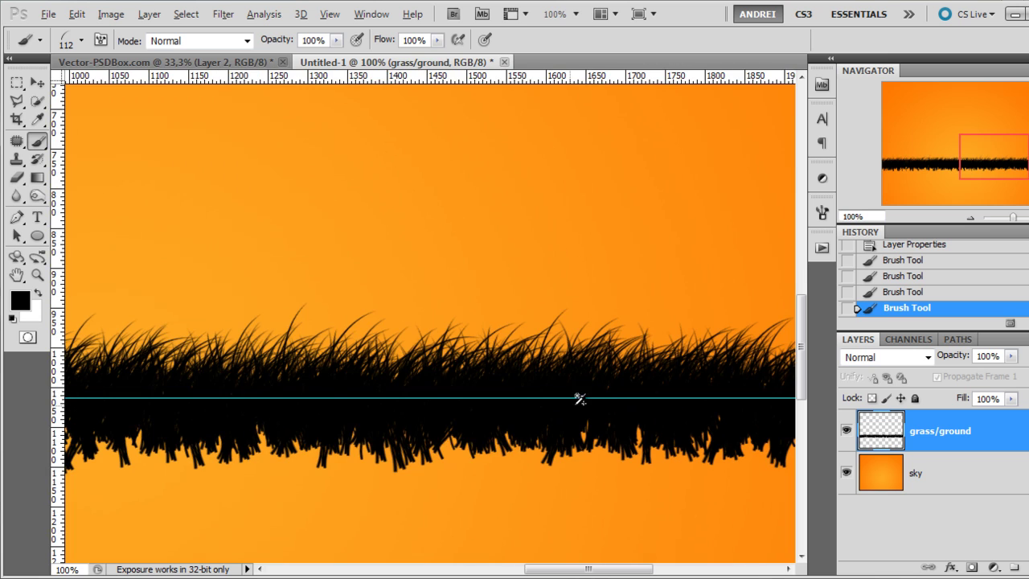
- Fill the gaps in the lower part of the grass band across the middle and left end of the canvas
drag(638, 444, 667, 444)
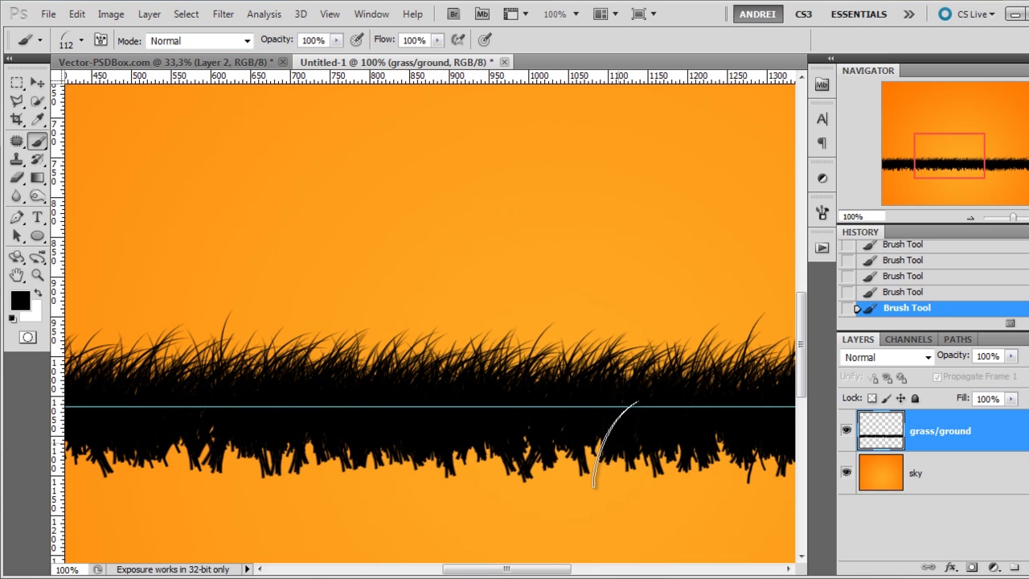
drag(329, 424, 741, 448)
key(ctrl+r)
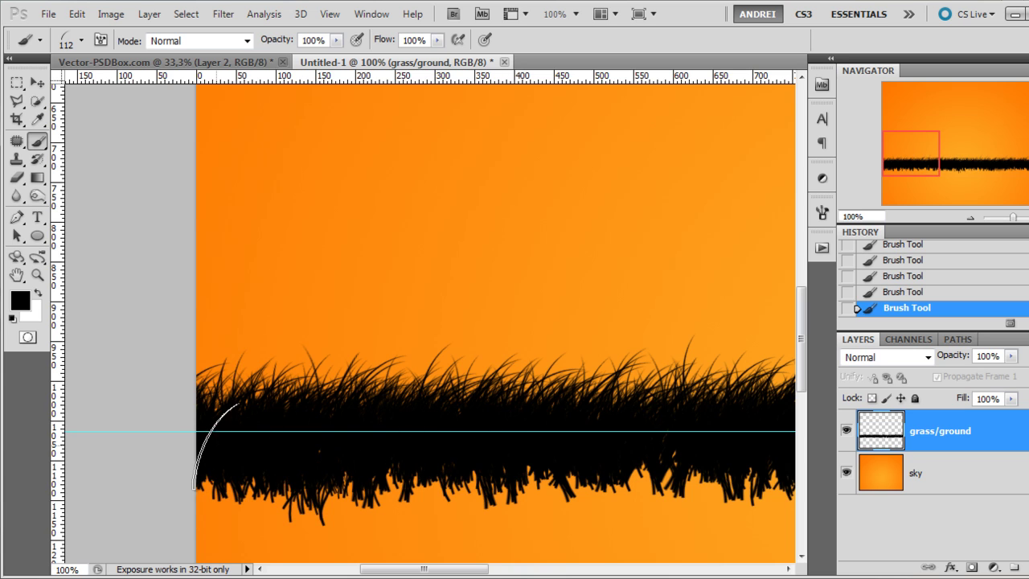
drag(216, 447, 762, 480)
key(ctrl+minus)
key(ctrl+minus)
key(ctrl+minus)
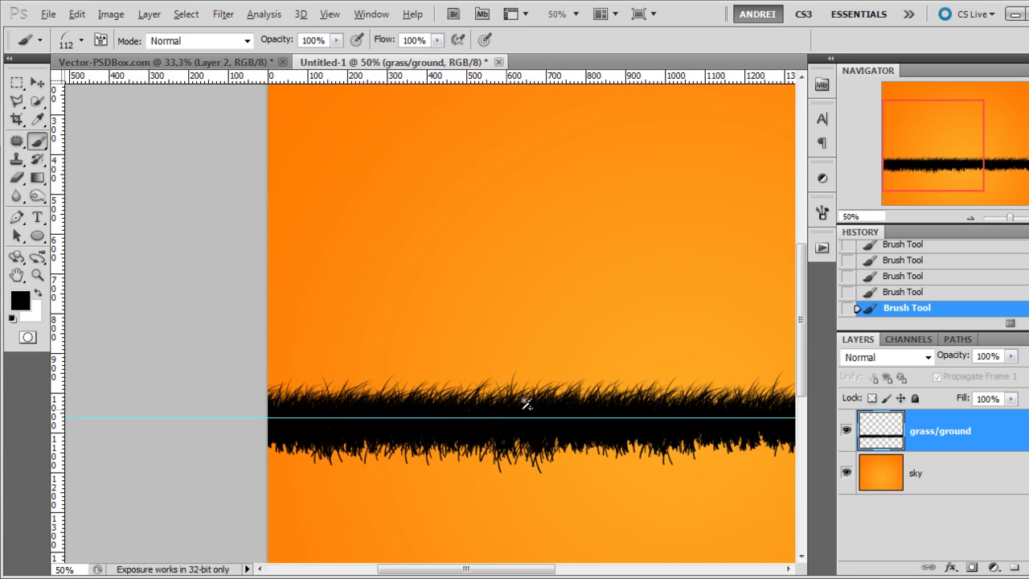
- Fill the remaining gaps in the grass band below the guide near the canvas's right edge
scroll(641, 400, up, 2)
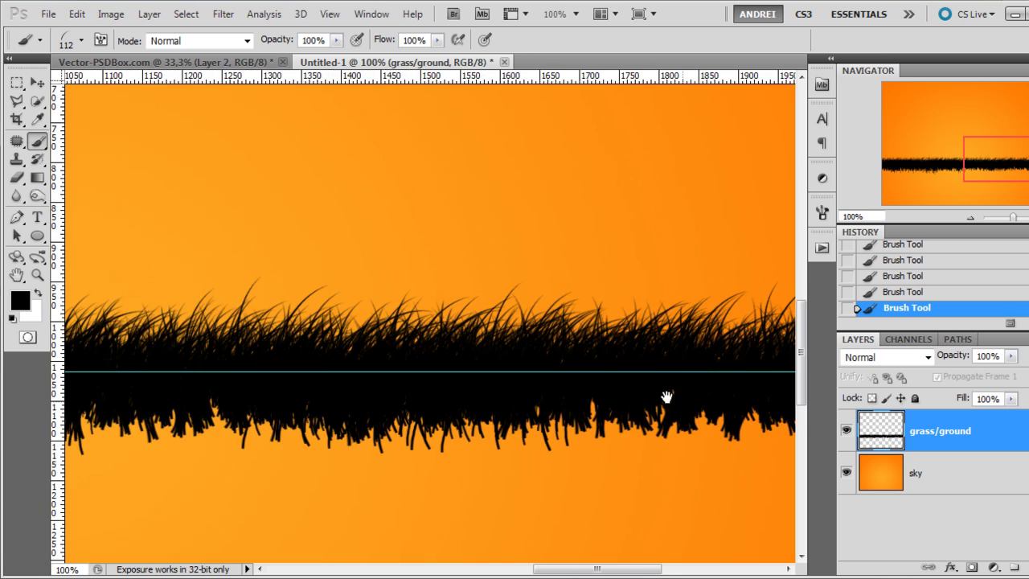
scroll(560, 349, up, 1)
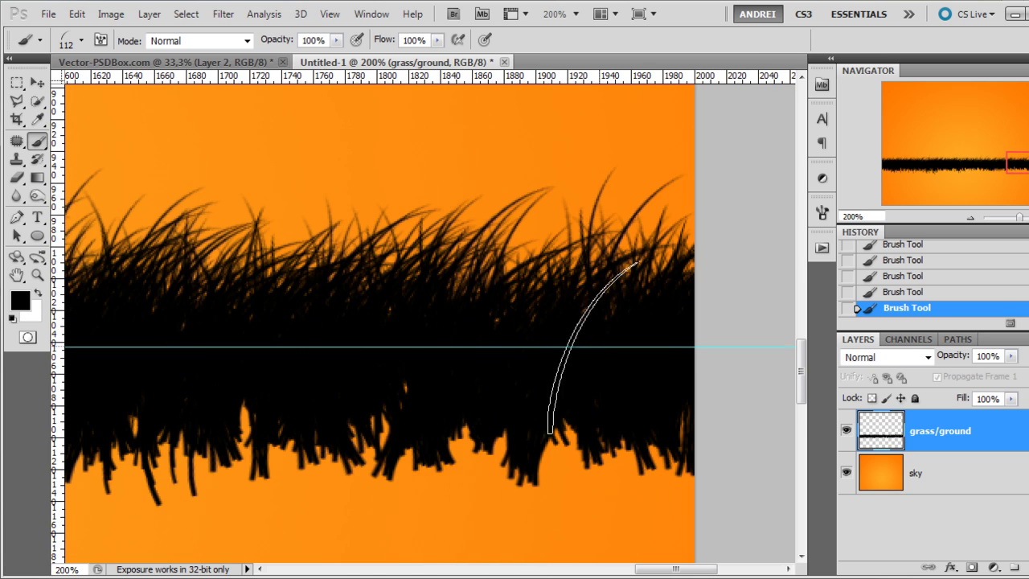
scroll(535, 363, down, 1)
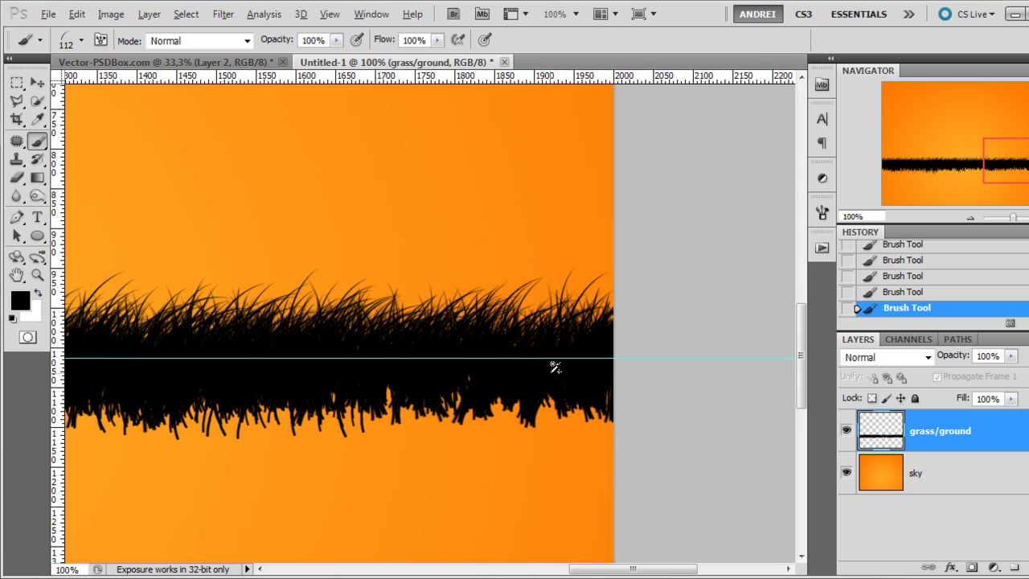
scroll(553, 365, up, 1)
scroll(523, 372, down, 1)
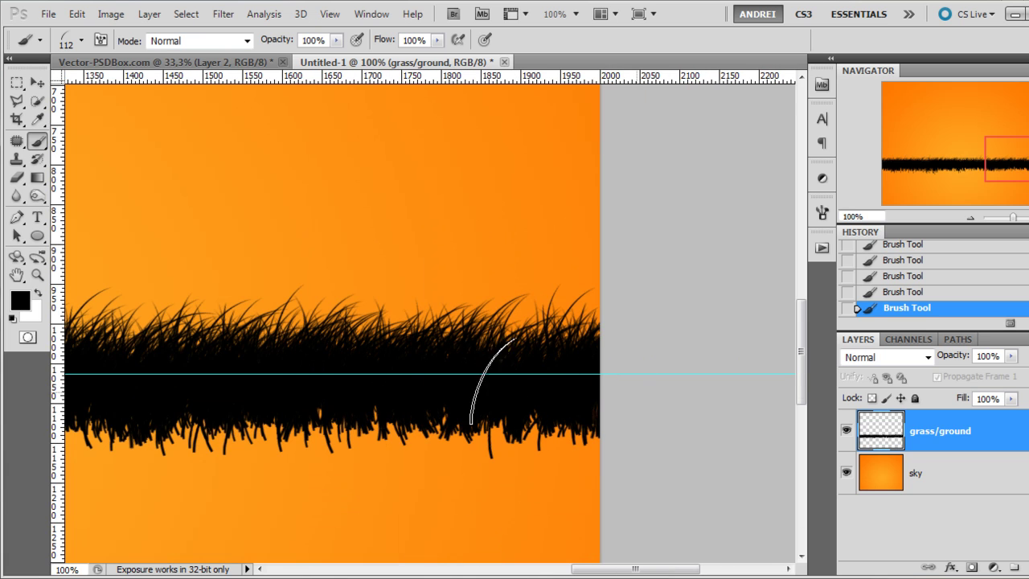
click(278, 397)
scroll(661, 408, left, 5)
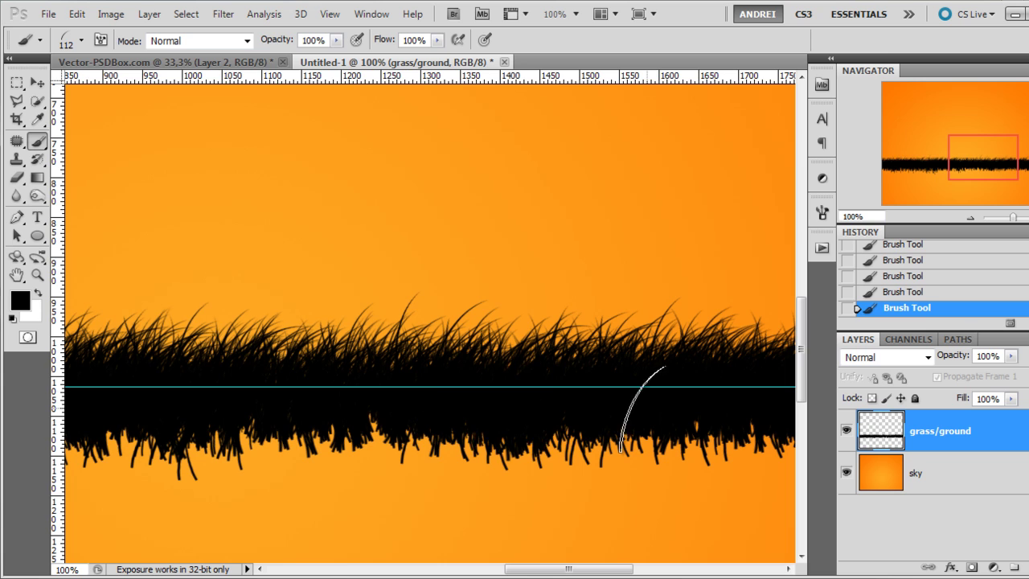
scroll(336, 392, down, 1)
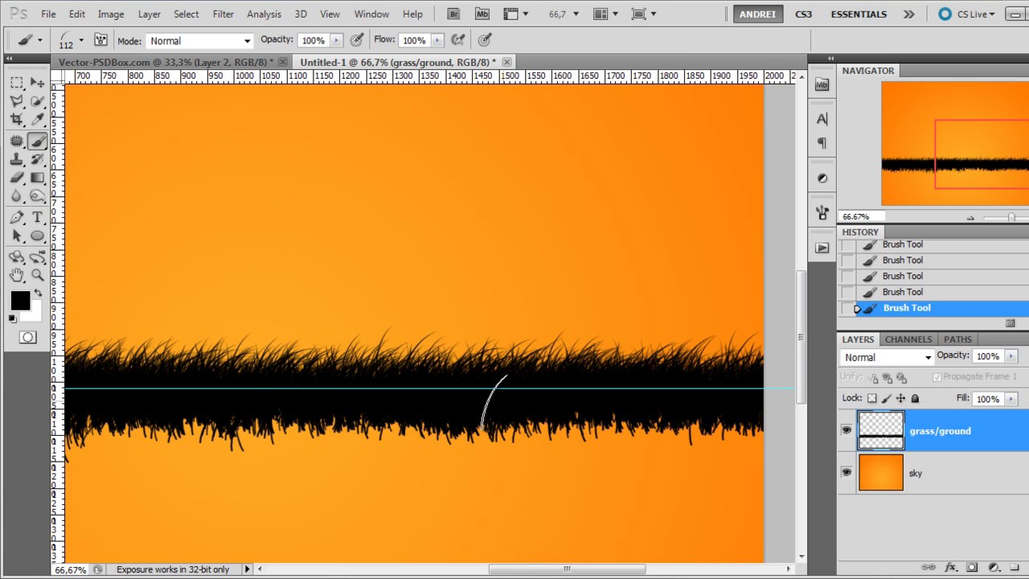
scroll(340, 390, down, 2)
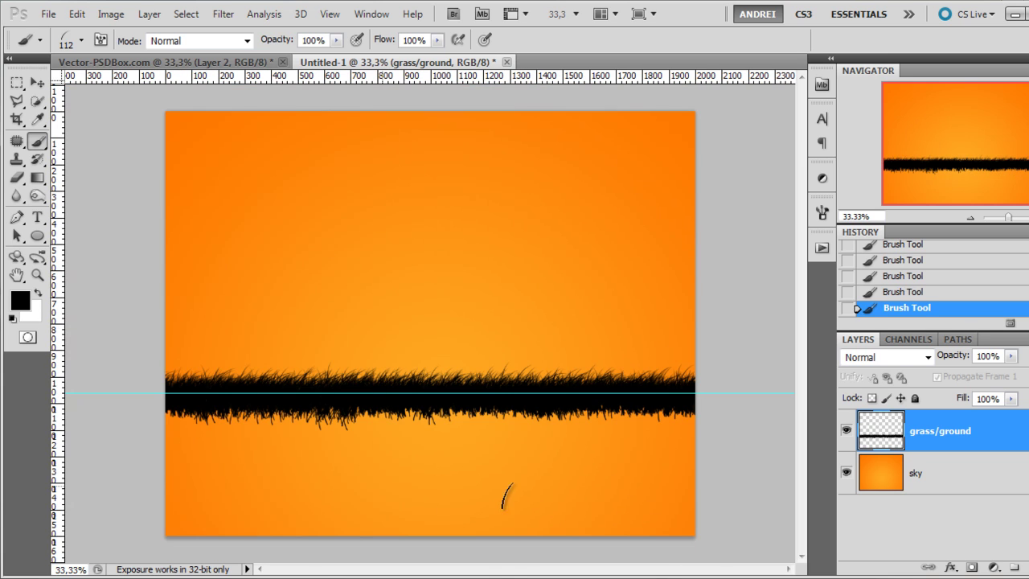
- Select the area below the horizon guide, fill it with black as the ground, and clear the selection and guide from view
click(15, 84)
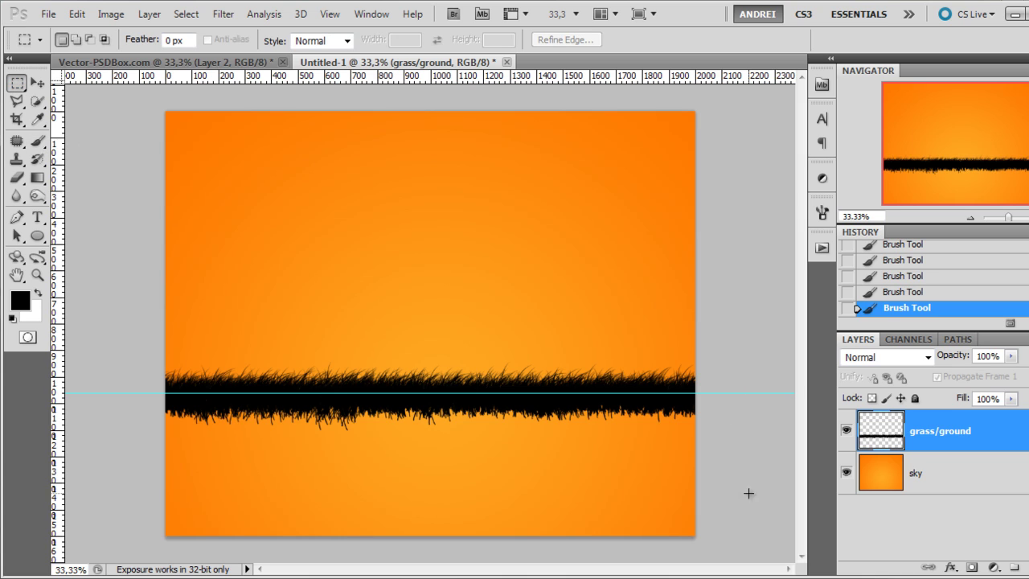
drag(146, 413, 102, 395)
key(alt+BackSpace)
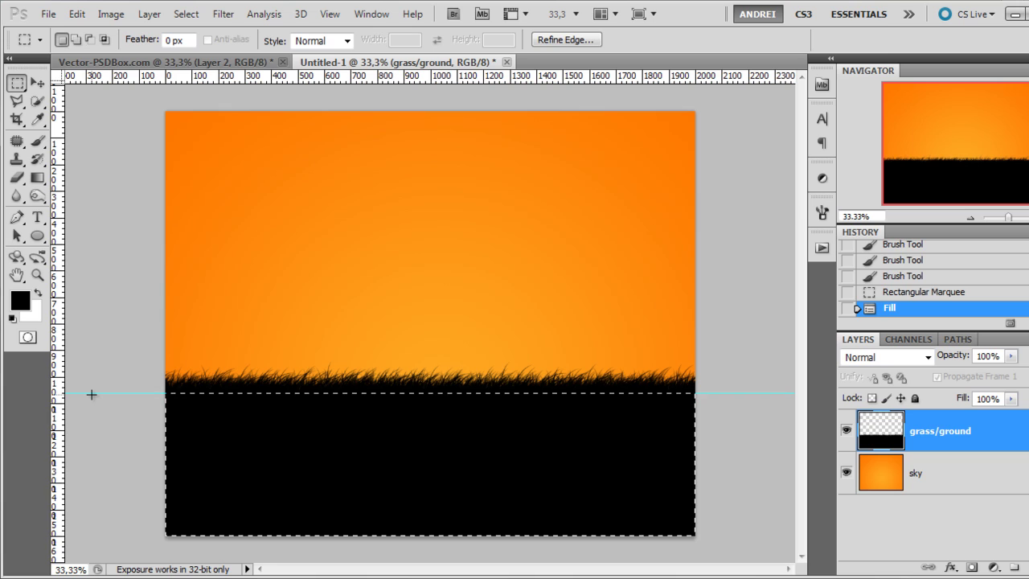
key(ctrl+d)
key(ctrl+h)
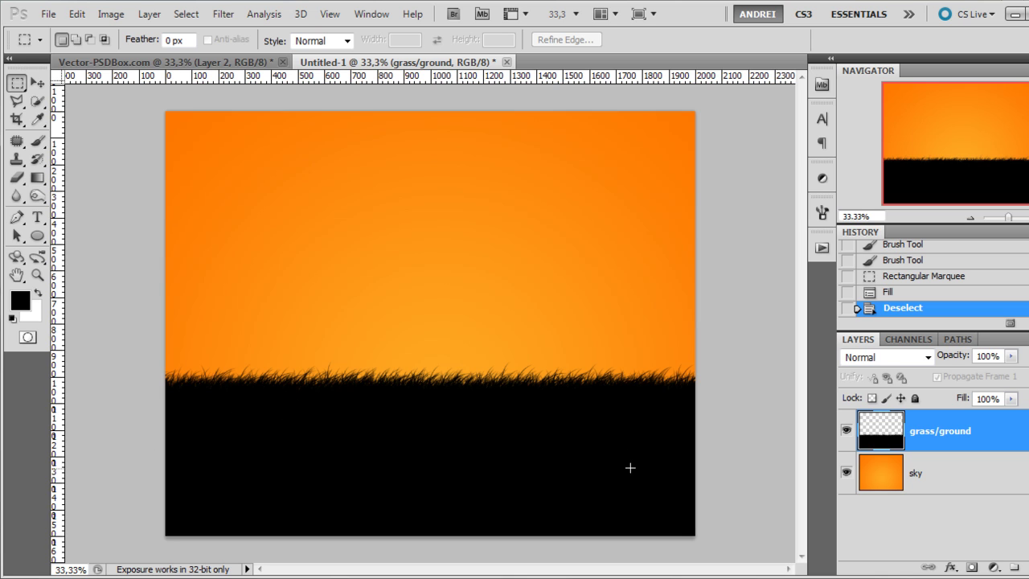
- Check the finished reference artwork, then return to Untitled-1 and select the sky layer
click(201, 63)
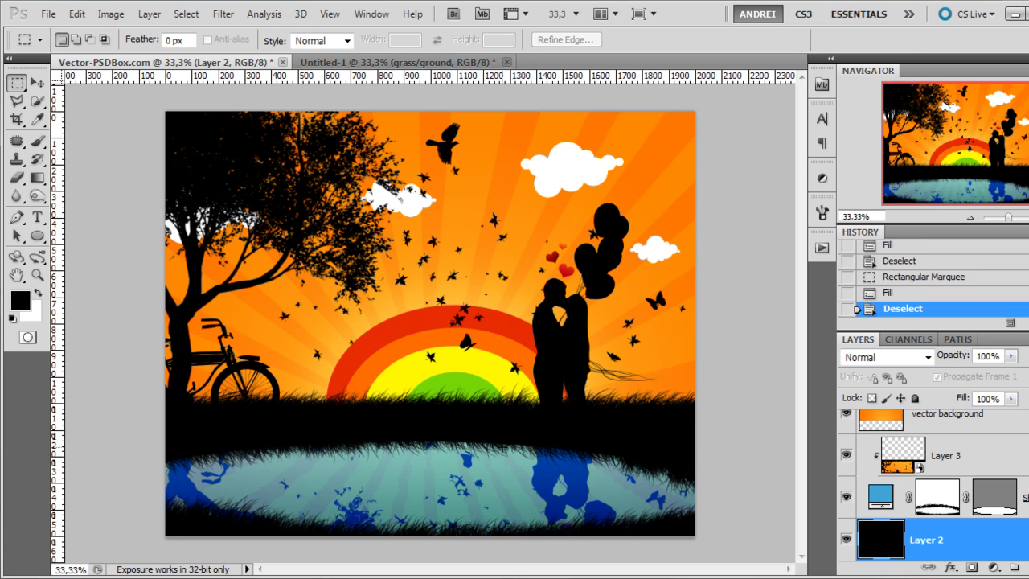
click(394, 62)
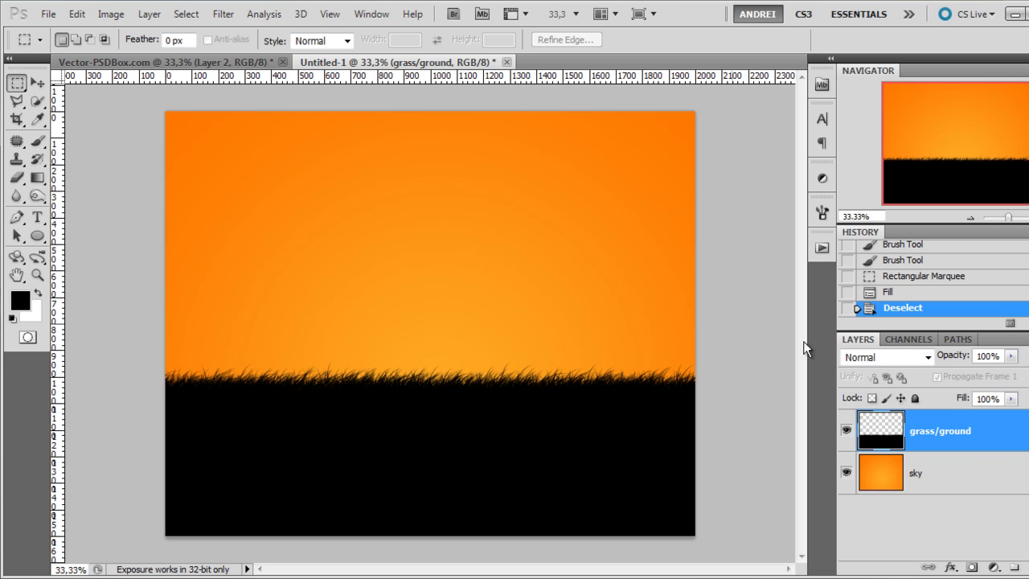
click(968, 463)
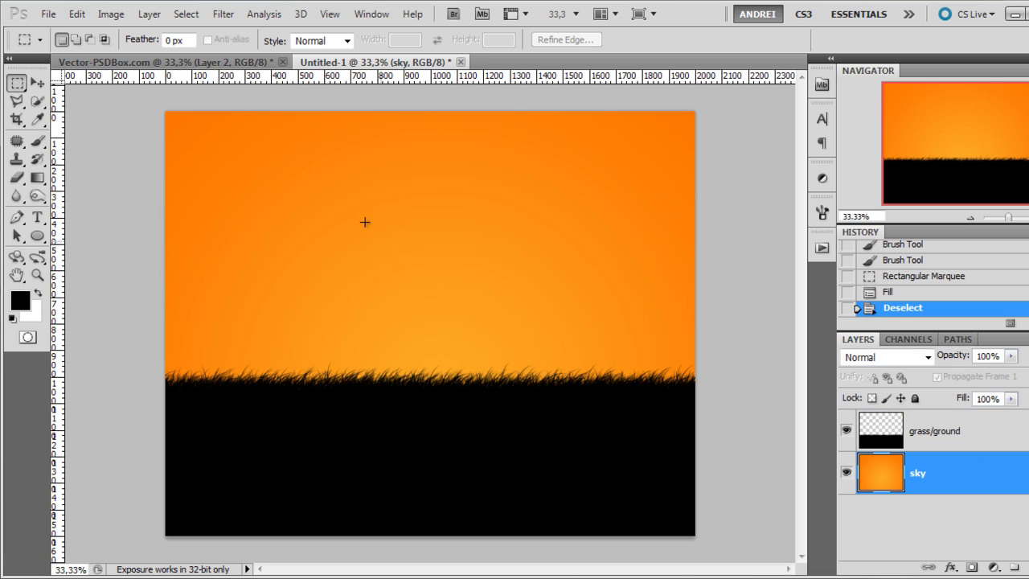
- Compare the sky in Untitled-1 with the sky of the Vector-PSDBox.com reference artwork
click(245, 64)
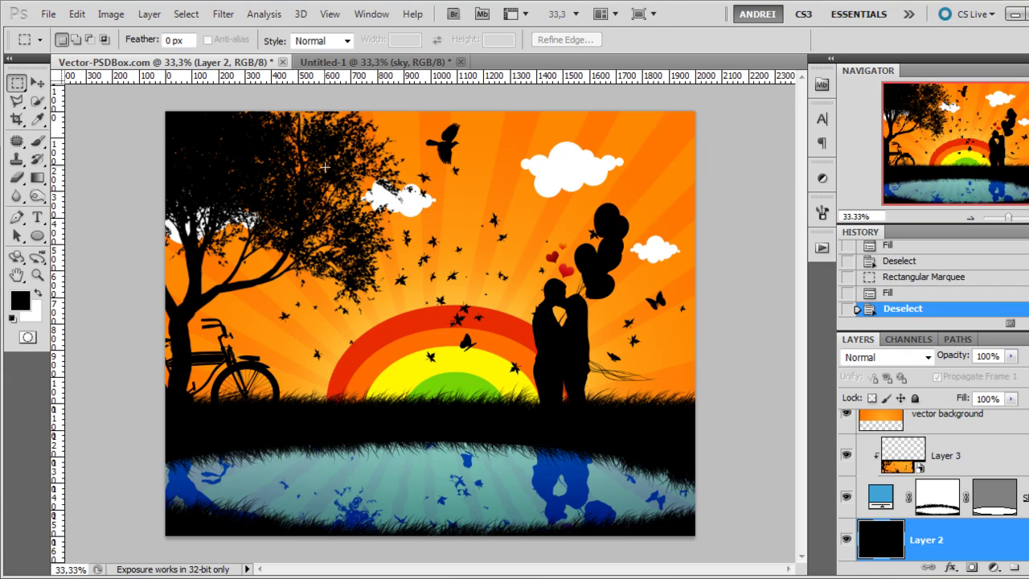
click(366, 63)
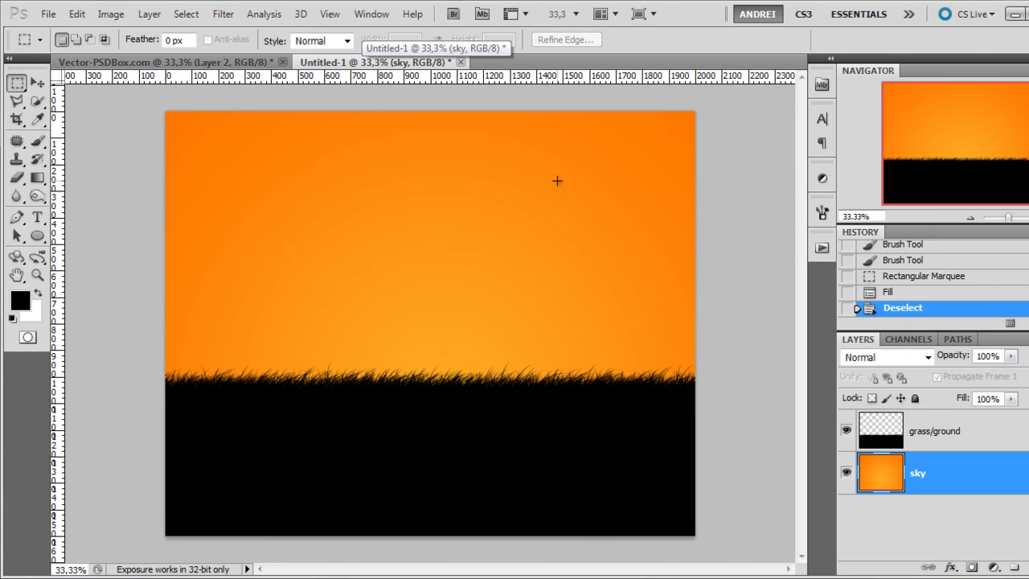
click(229, 63)
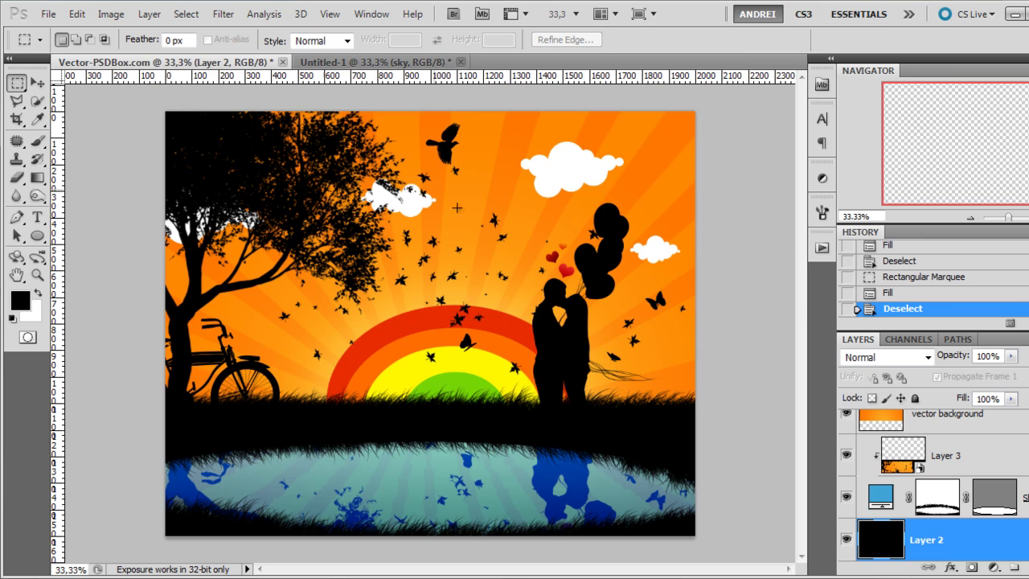
- In Untitled-1, add a layer named rays directly above the sky layer and activate the Polygonal Lasso Tool
click(409, 68)
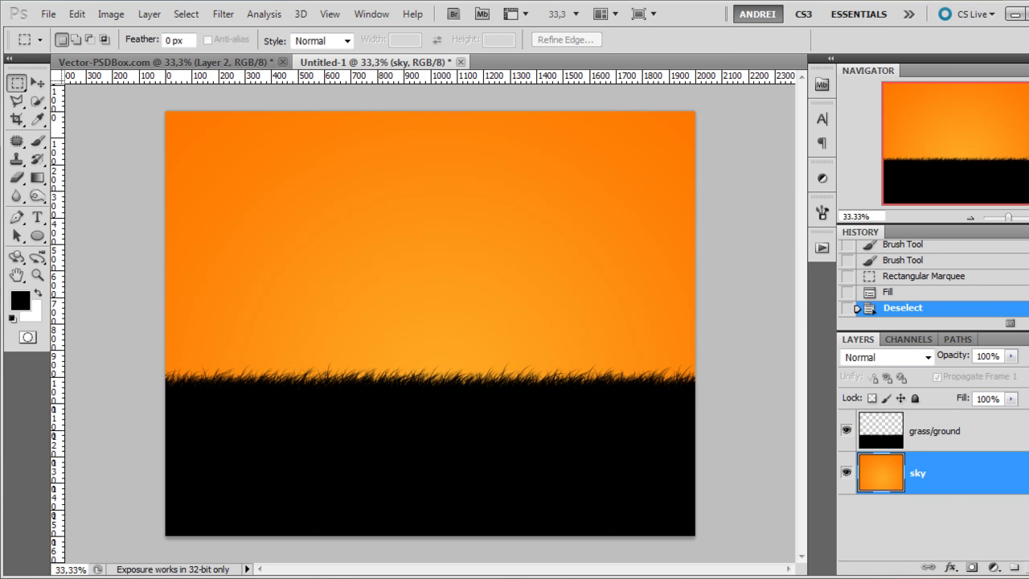
key(ctrl+shift+alt+n)
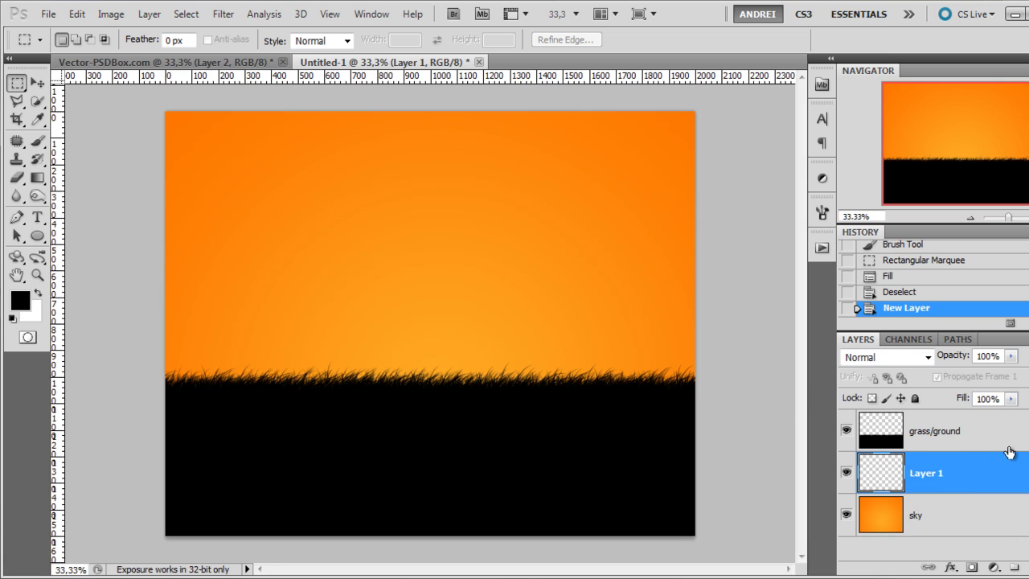
double_click(926, 475)
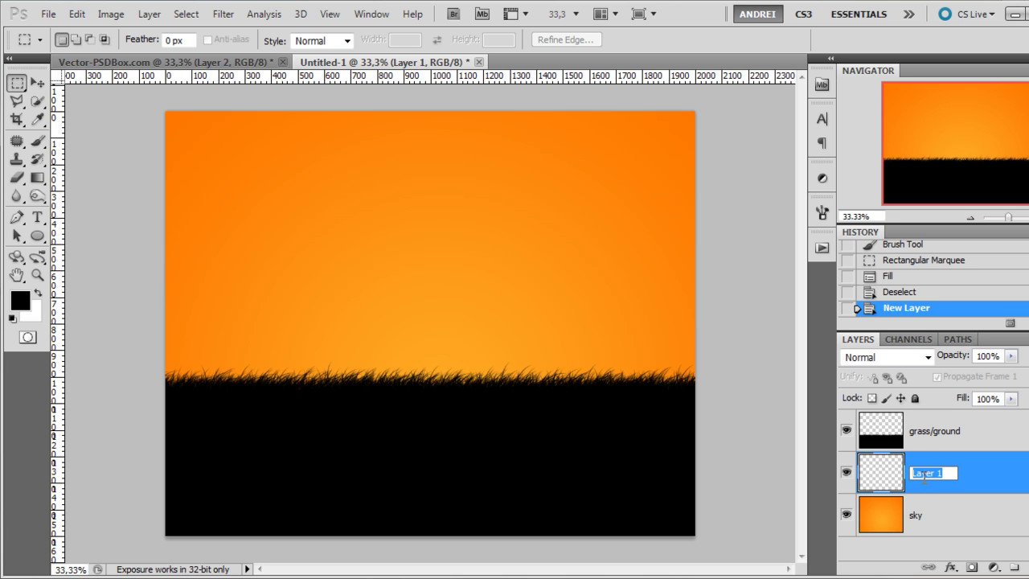
text(rays)
key(Return)
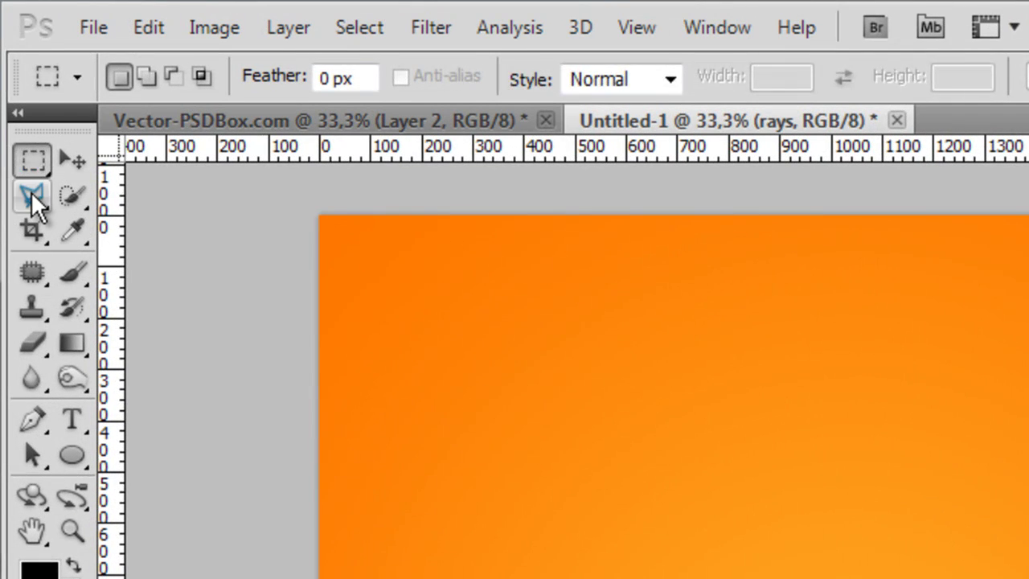
click(30, 191)
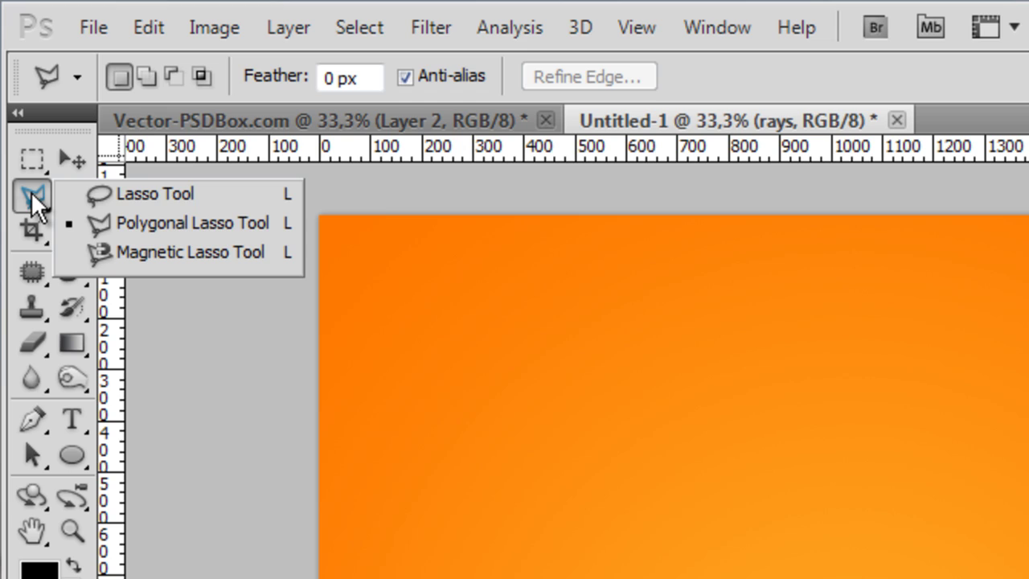
click(184, 223)
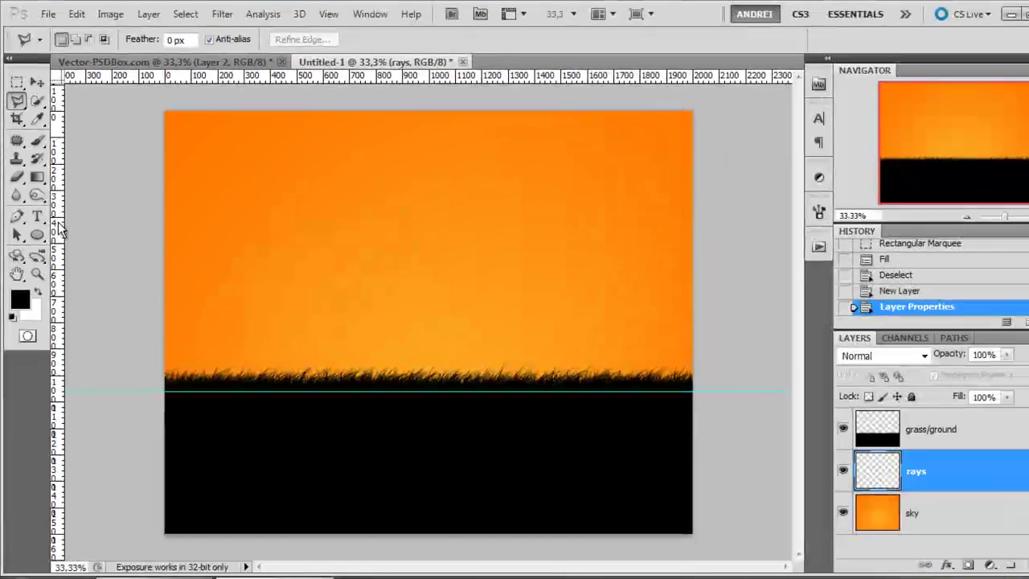
- Place a vertical guide near the canvas centre, try lassoing one ray from the guides' crossing past the left canvas edge, and deselect it
drag(58, 222, 438, 265)
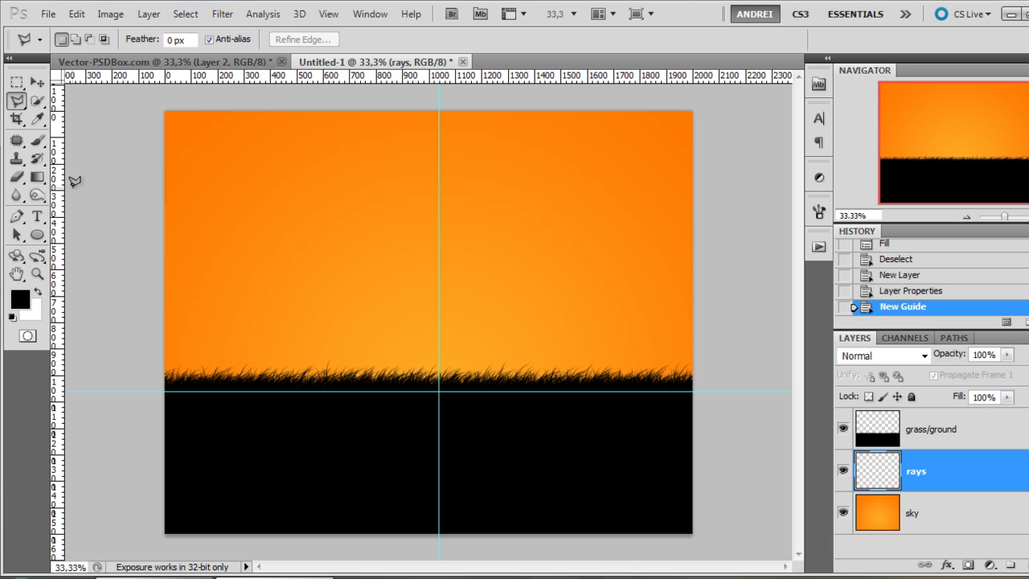
click(434, 392)
click(116, 344)
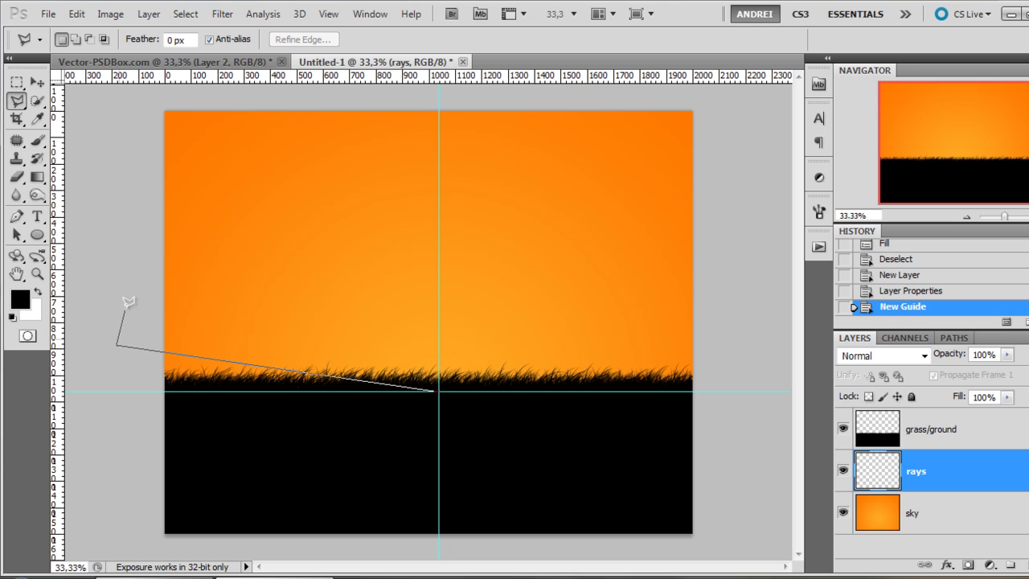
click(435, 390)
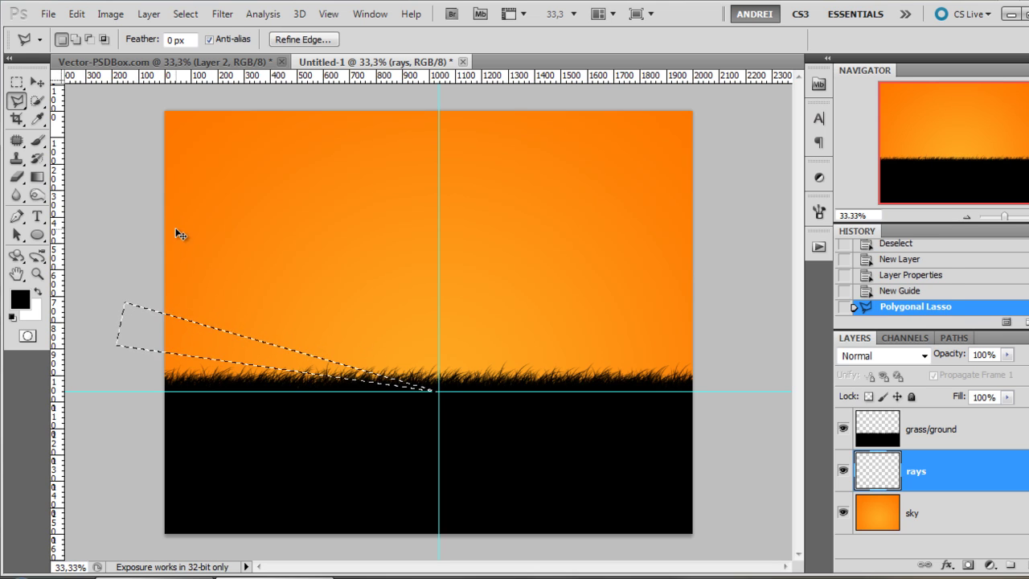
key(ctrl+d)
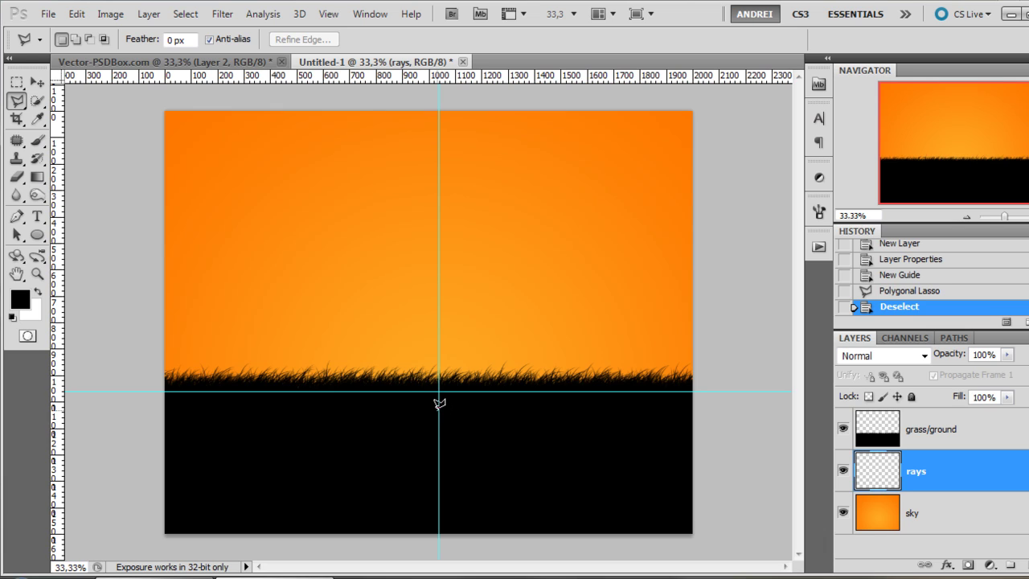
click(438, 409)
click(126, 327)
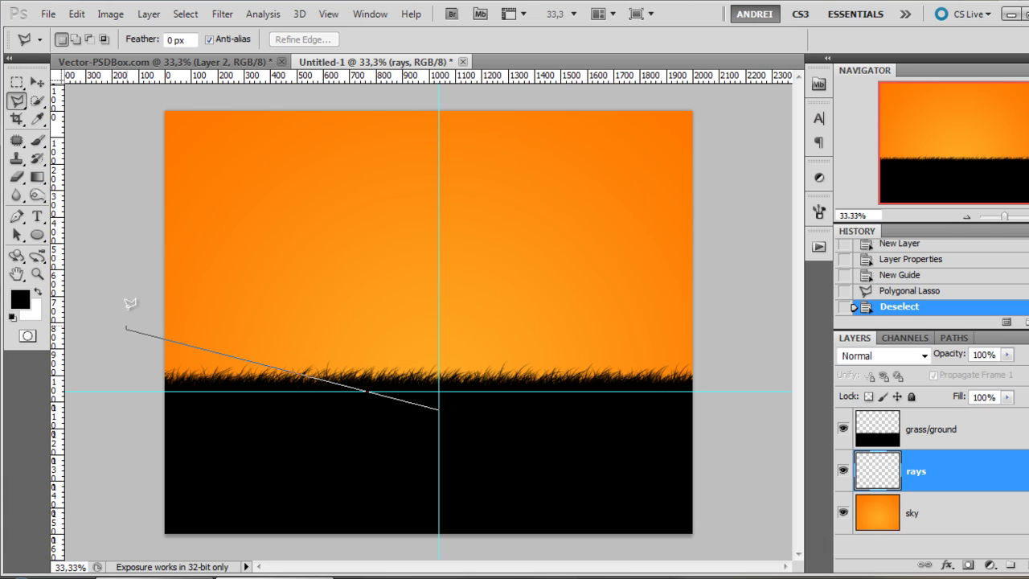
click(151, 285)
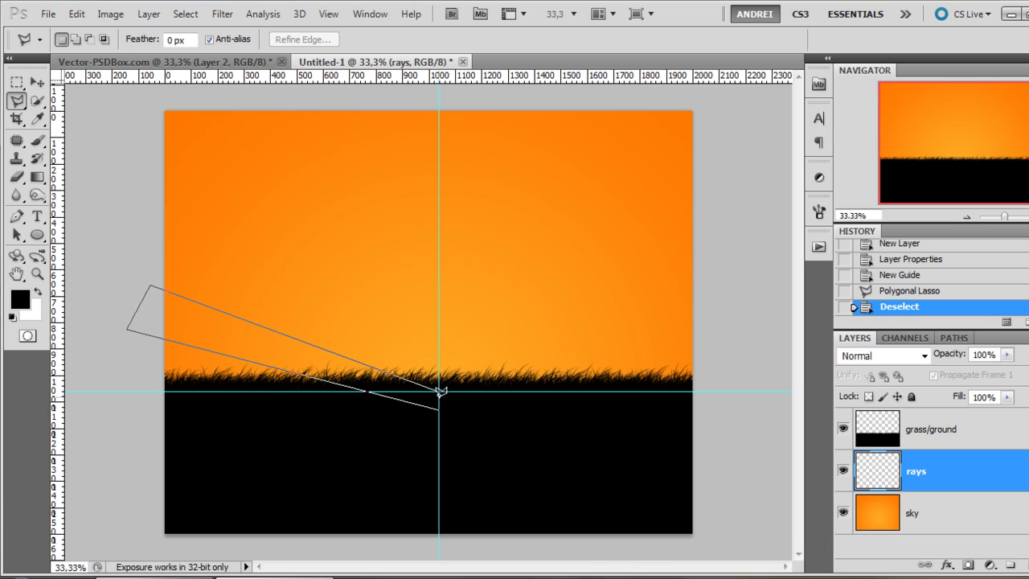
click(441, 391)
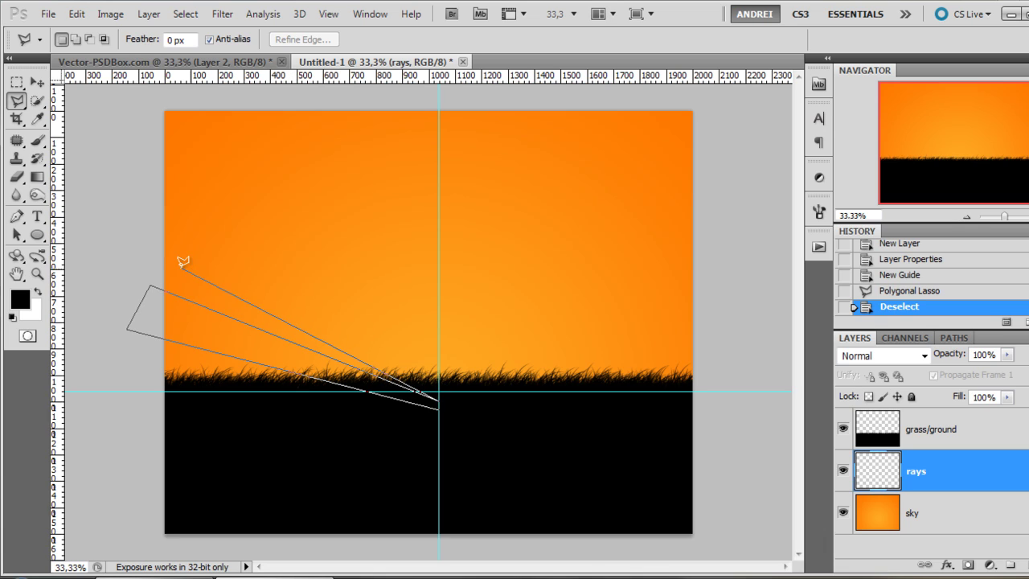
click(142, 261)
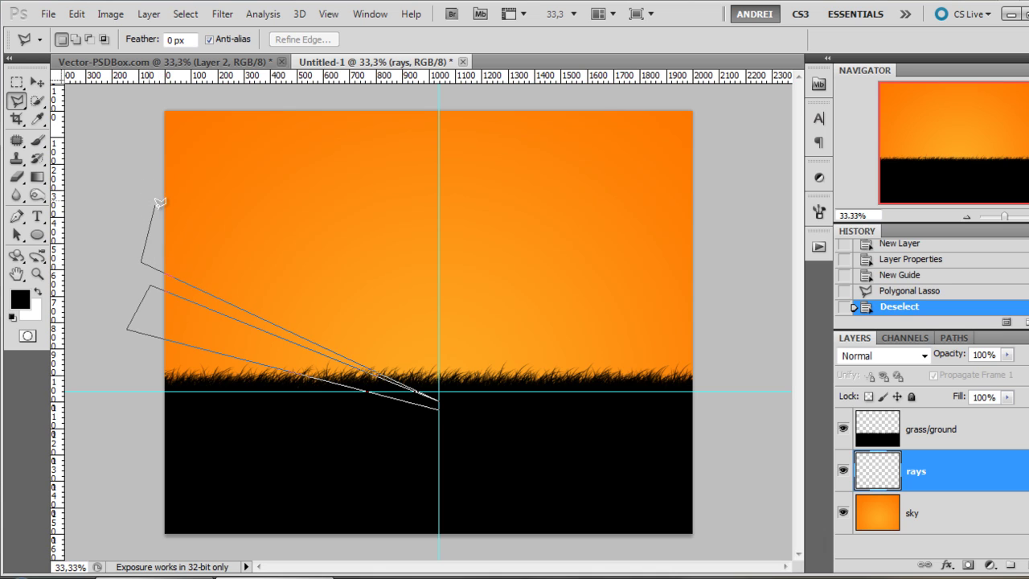
click(156, 209)
click(439, 392)
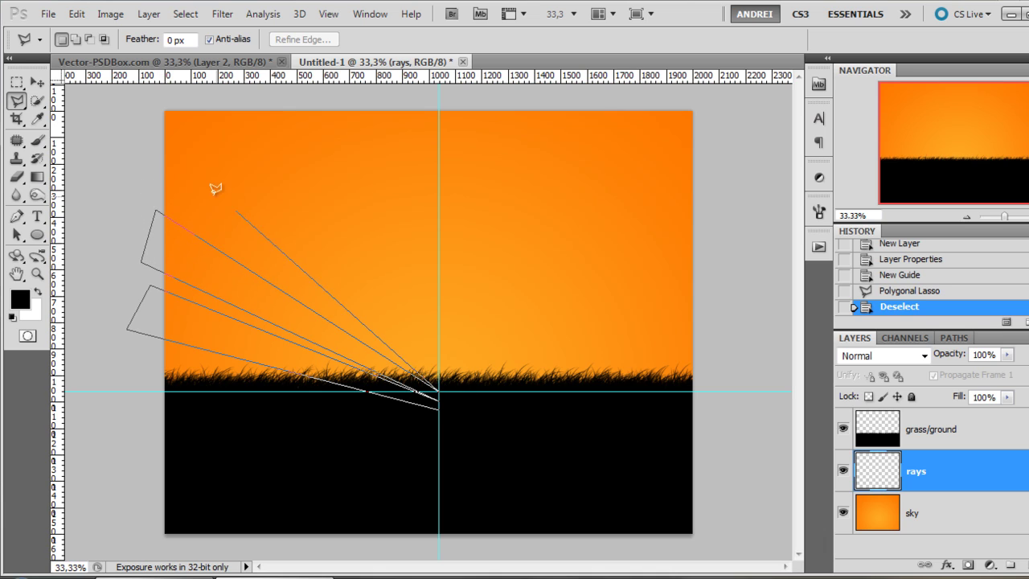
click(156, 132)
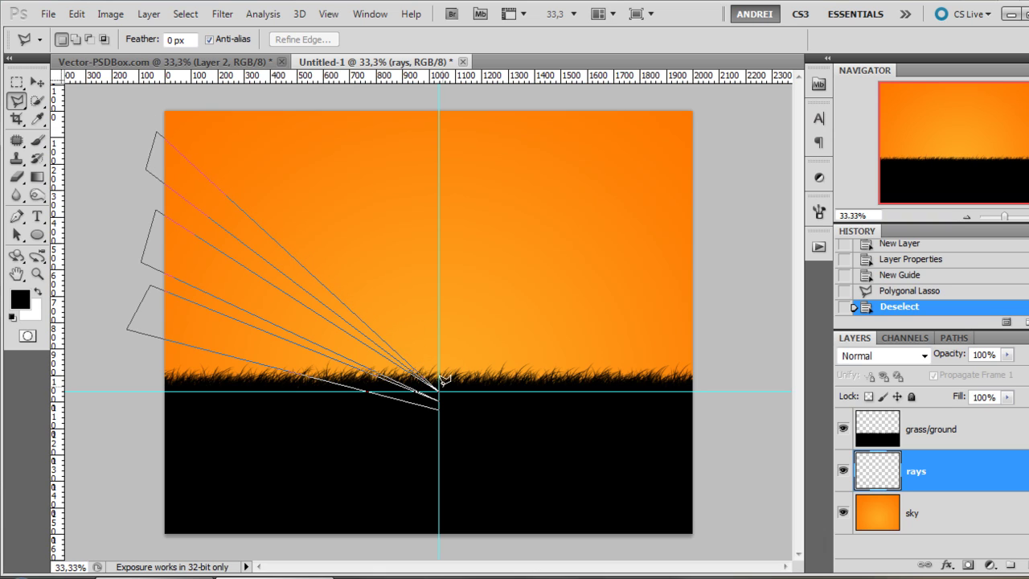
key(Escape)
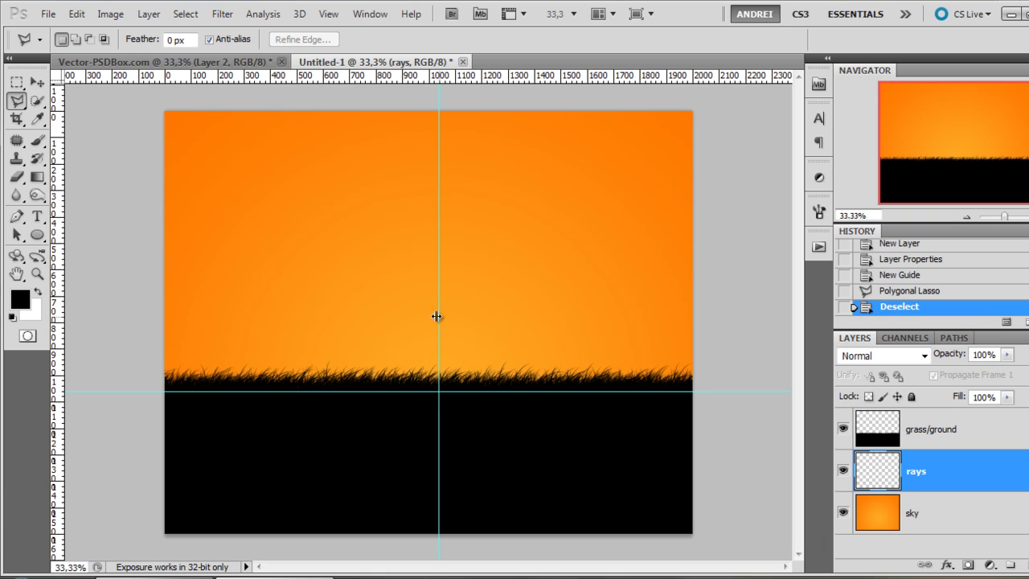
- Remove the vertical and horizontal guides from the canvas
drag(437, 316, 15, 325)
drag(493, 391, 523, 11)
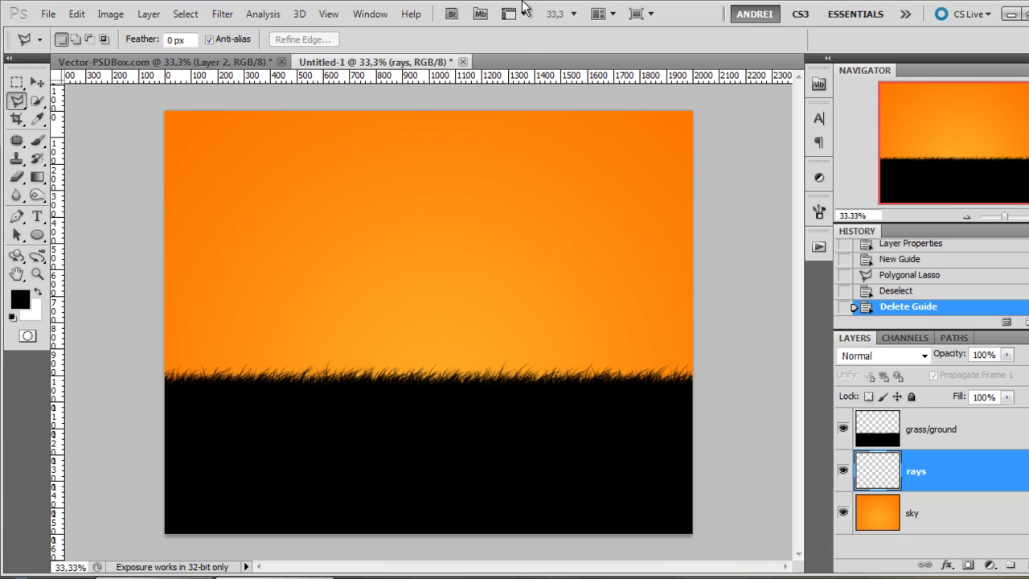
- On the rays layer, begin a polygonal lasso outline with three wedge-shaped rays fanning from the horizon's centre past the left canvas edge
click(413, 402)
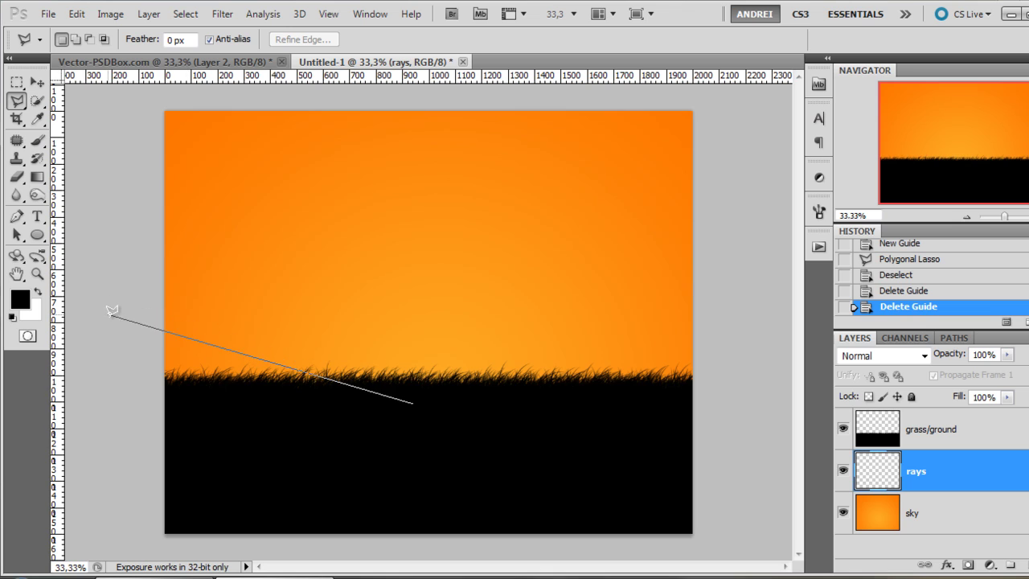
click(110, 316)
click(120, 263)
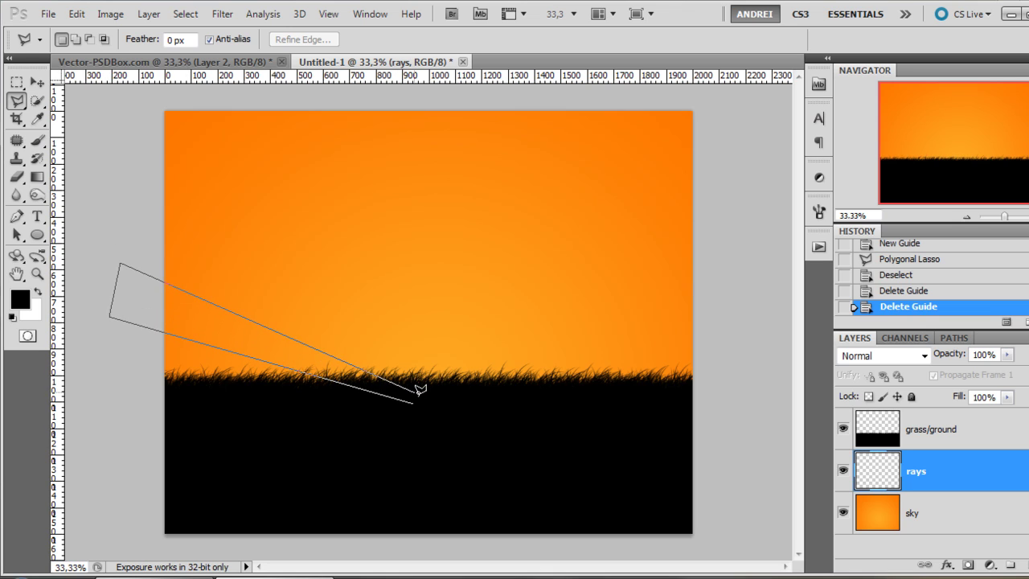
click(418, 395)
click(128, 230)
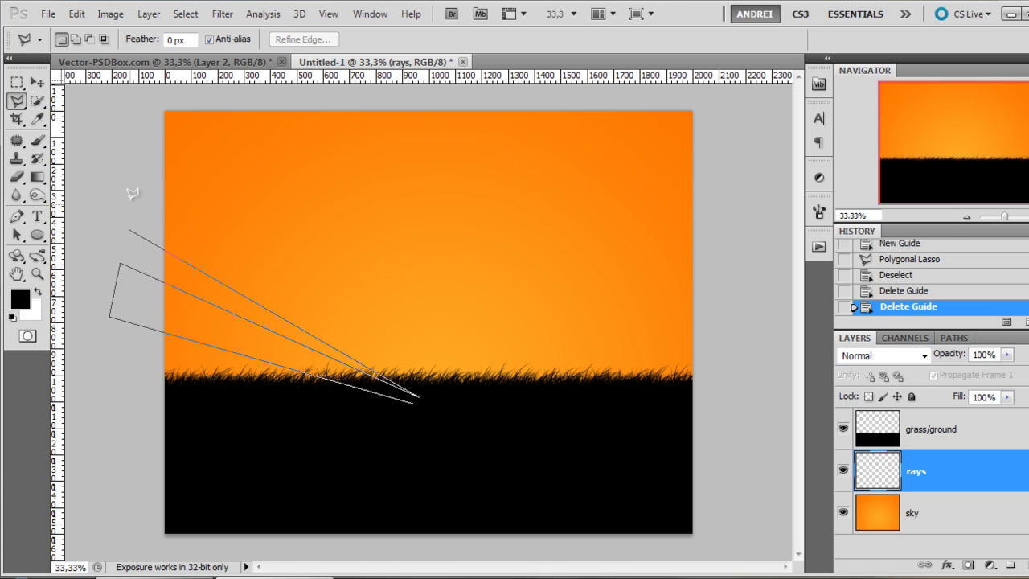
click(133, 185)
click(423, 394)
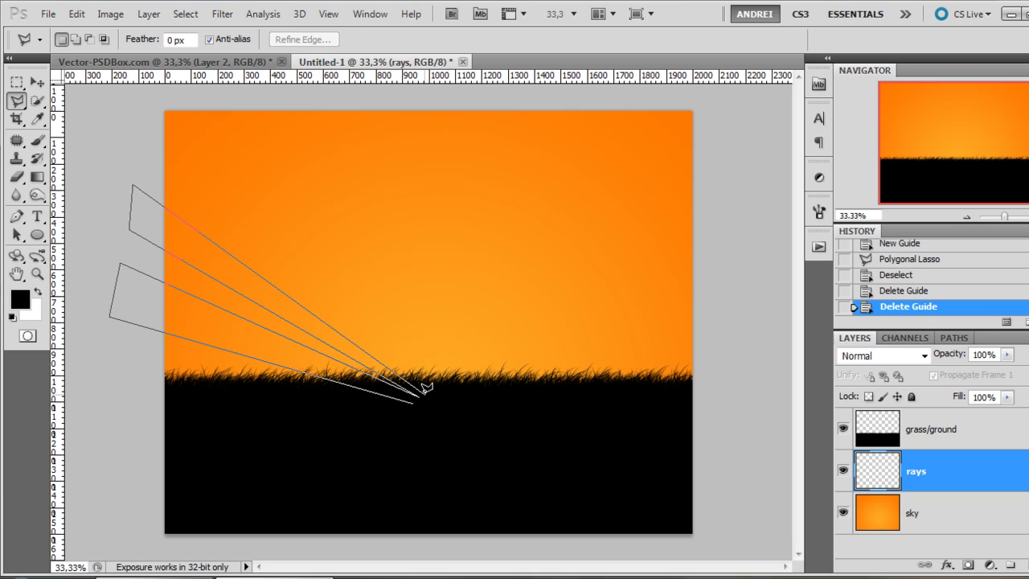
click(148, 161)
click(153, 112)
click(432, 391)
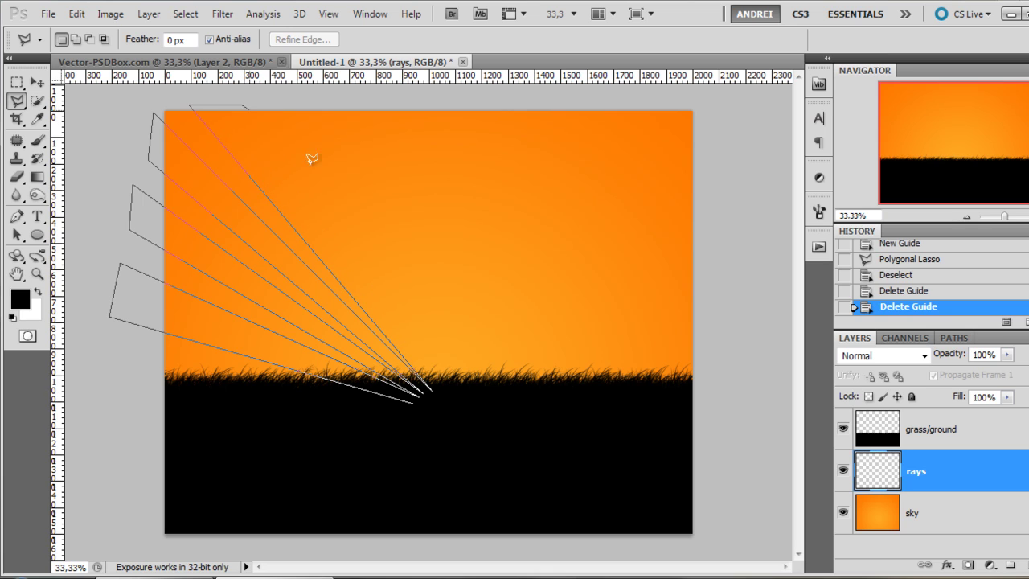
- Continue the lasso outline with three rays extending past the left half of the canvas's top edge, each returning to the horizon's centre
click(245, 107)
click(437, 389)
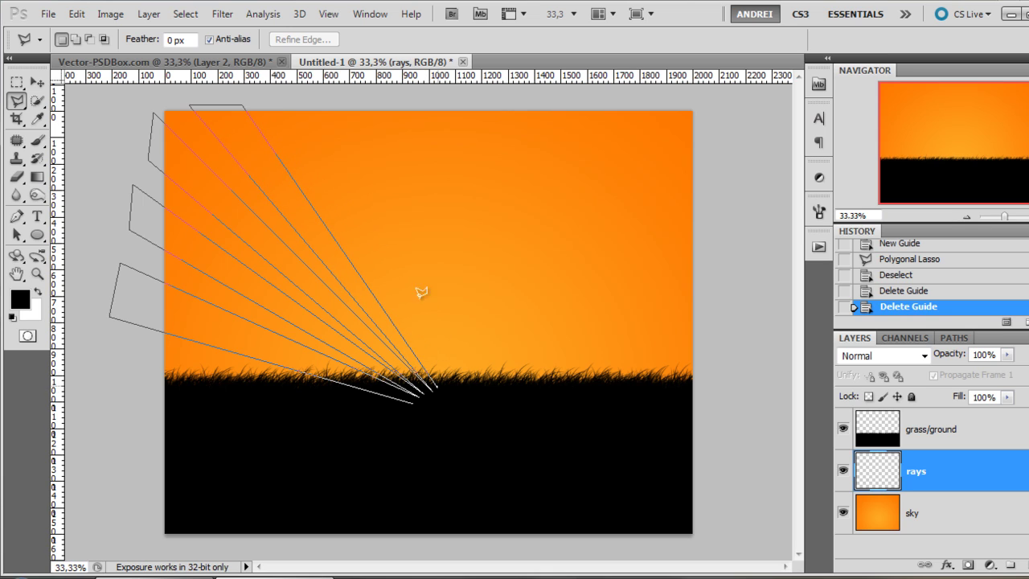
click(283, 99)
click(345, 99)
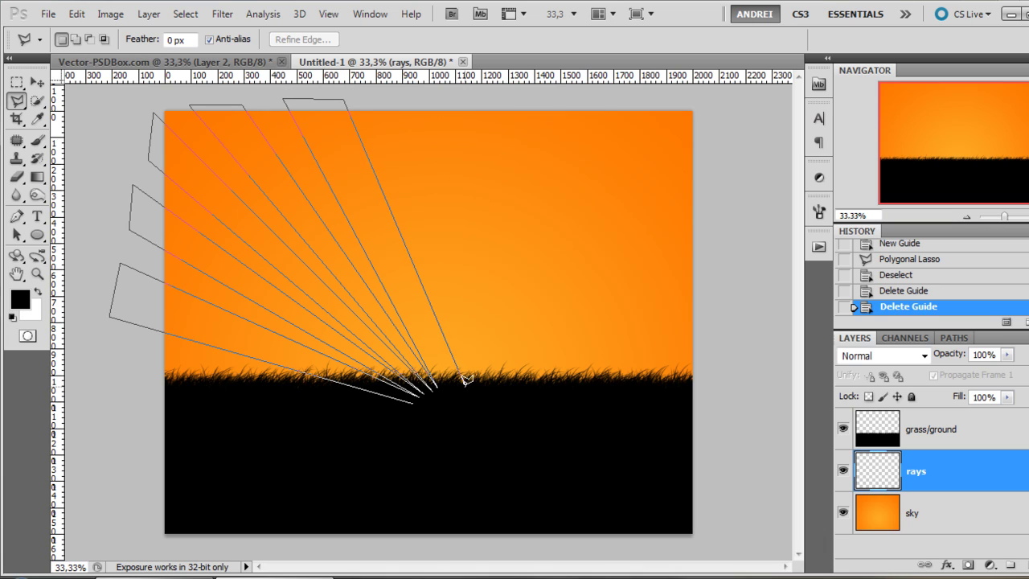
click(441, 387)
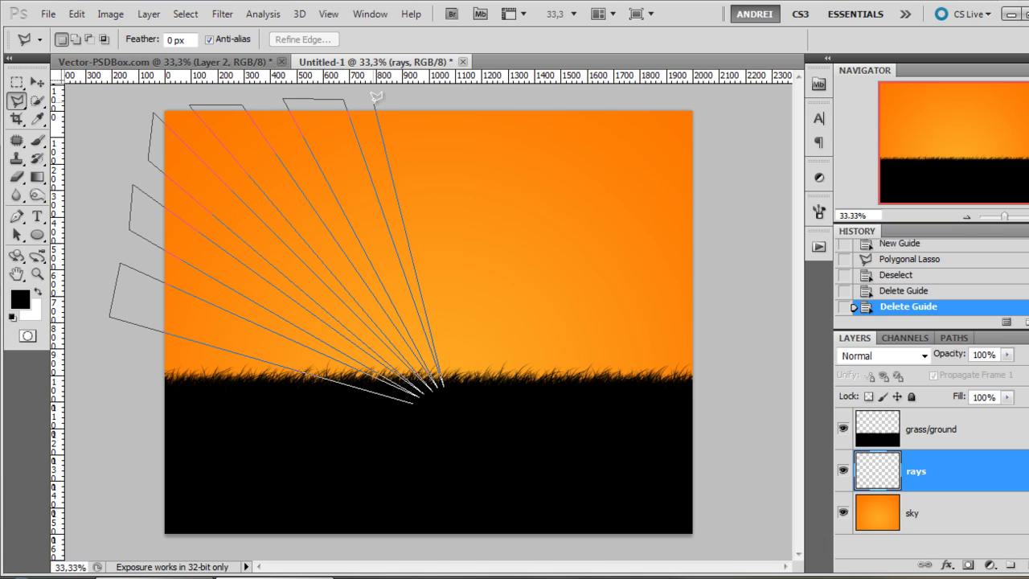
click(431, 99)
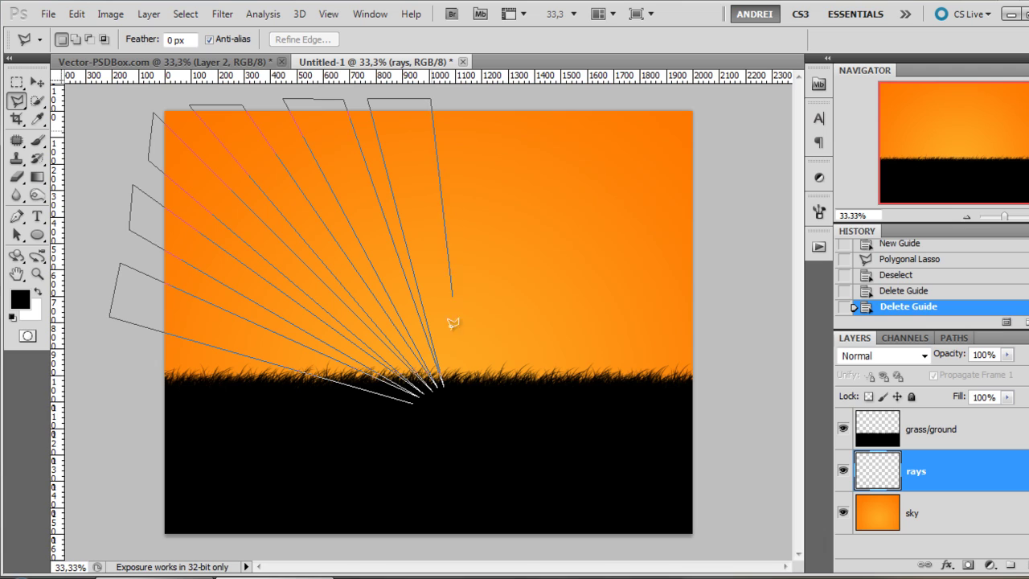
click(451, 388)
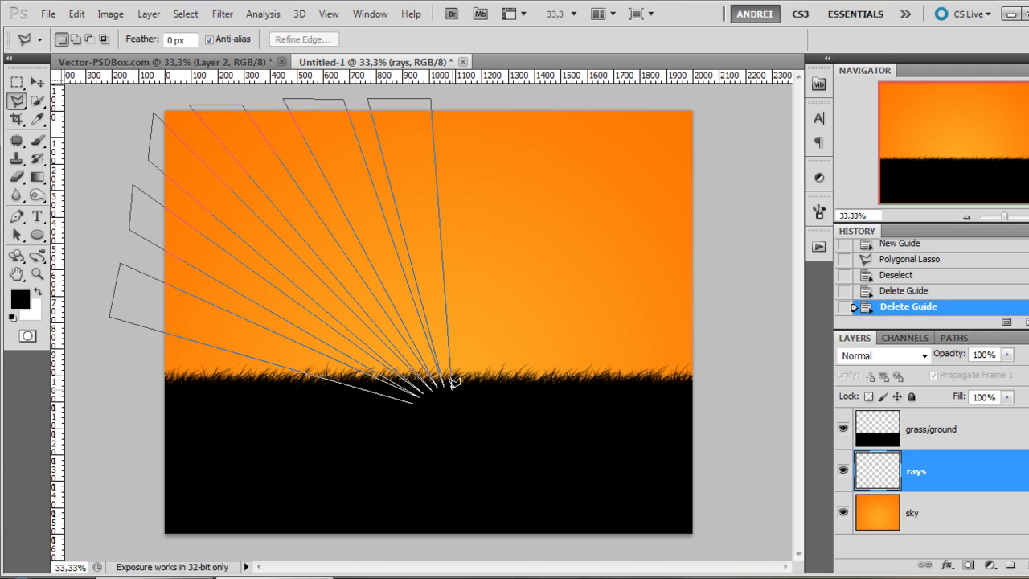
- Continue the lasso outline with four rays extending past the right half of the canvas's top edge up to its corner, returning to the horizon's centre between them
click(453, 100)
click(495, 99)
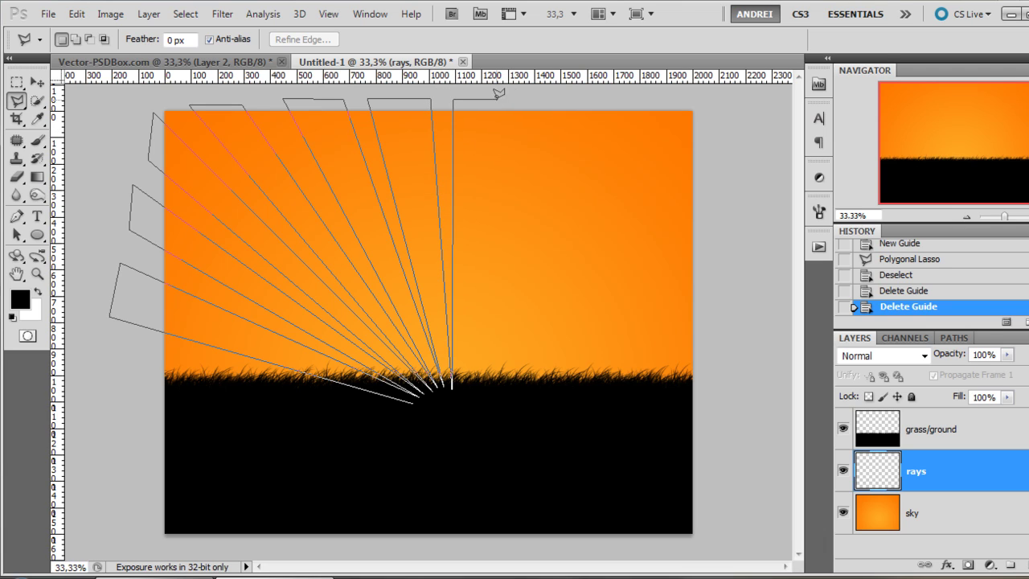
click(461, 387)
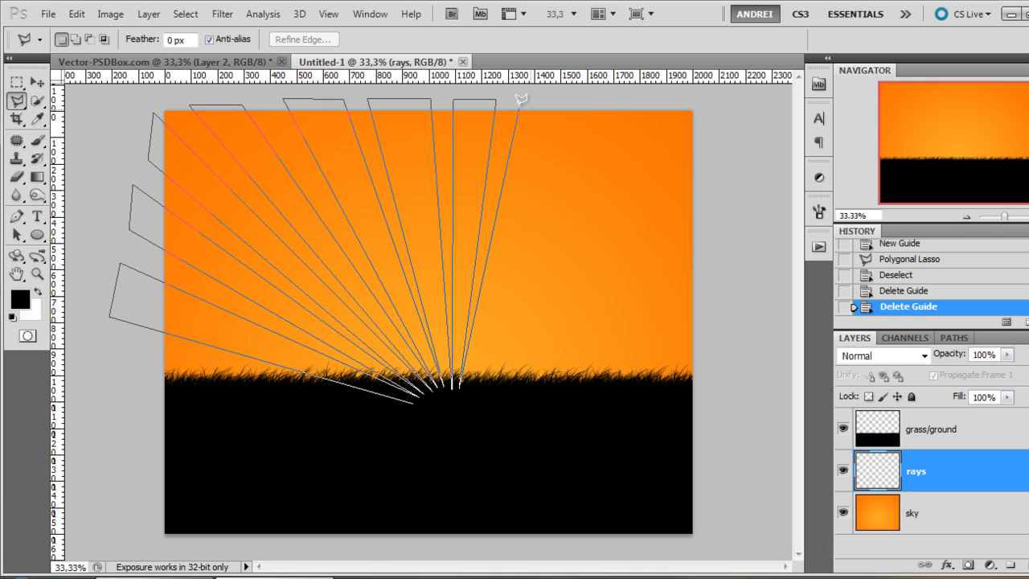
click(569, 105)
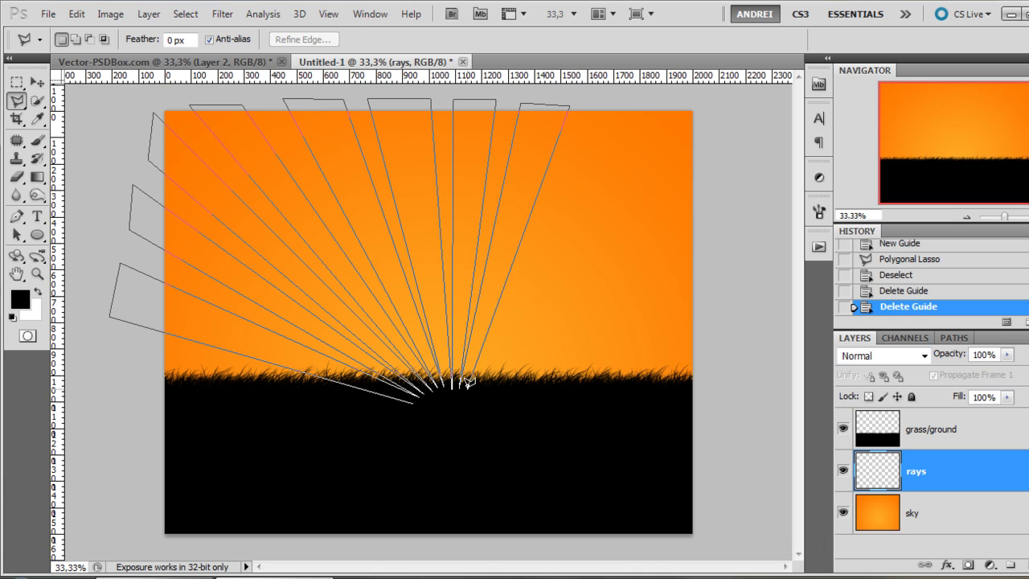
click(466, 391)
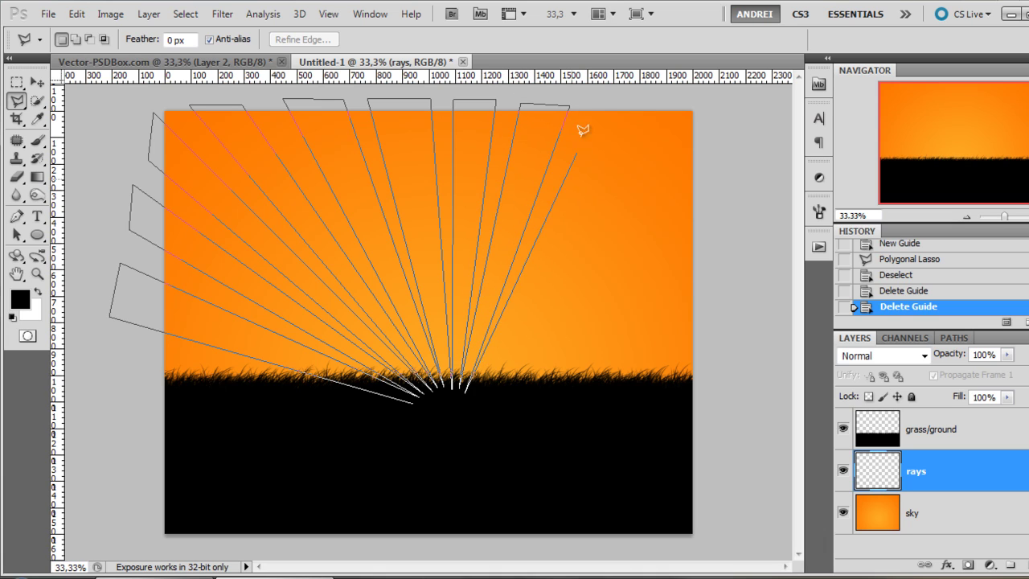
click(637, 101)
click(477, 393)
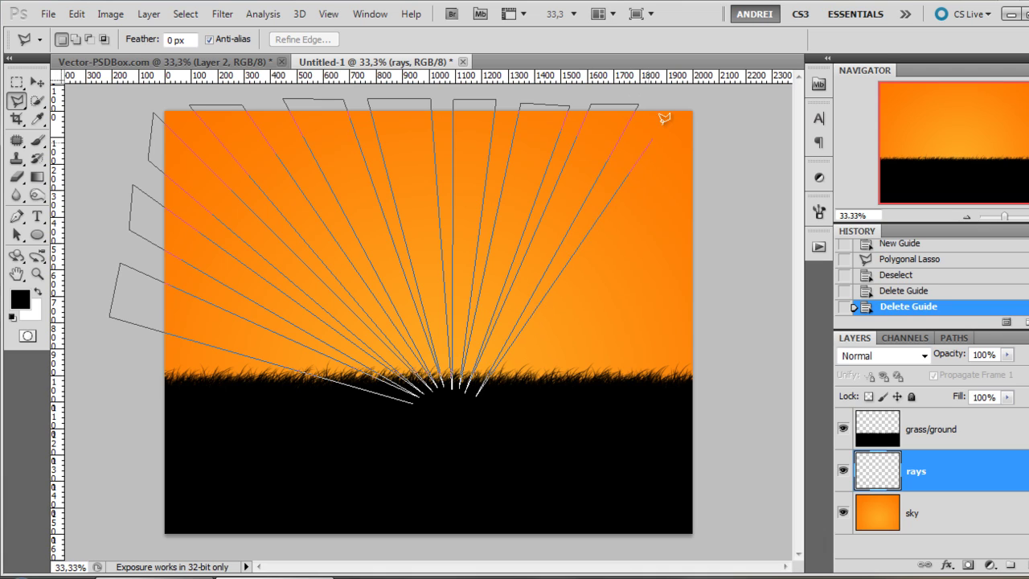
click(704, 110)
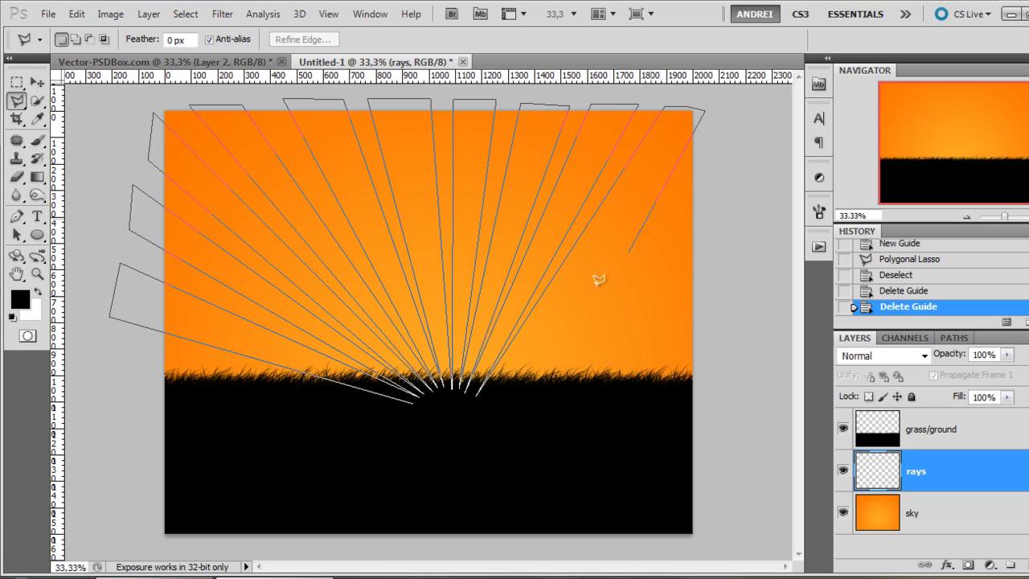
click(698, 128)
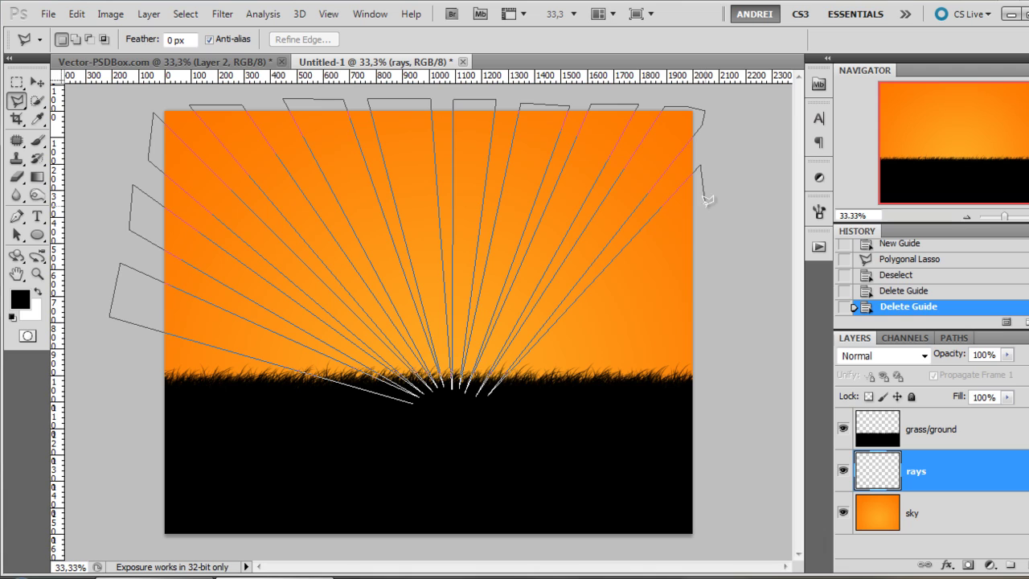
- Add two more rays reaching past the canvas's right edge and close the lasso outline below the grass line to select all rays
click(700, 225)
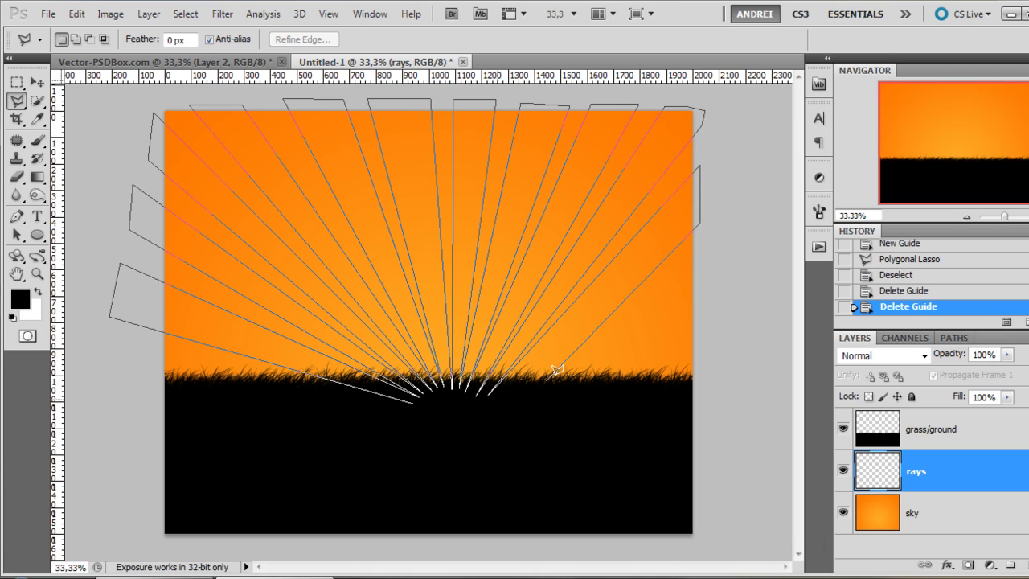
click(497, 395)
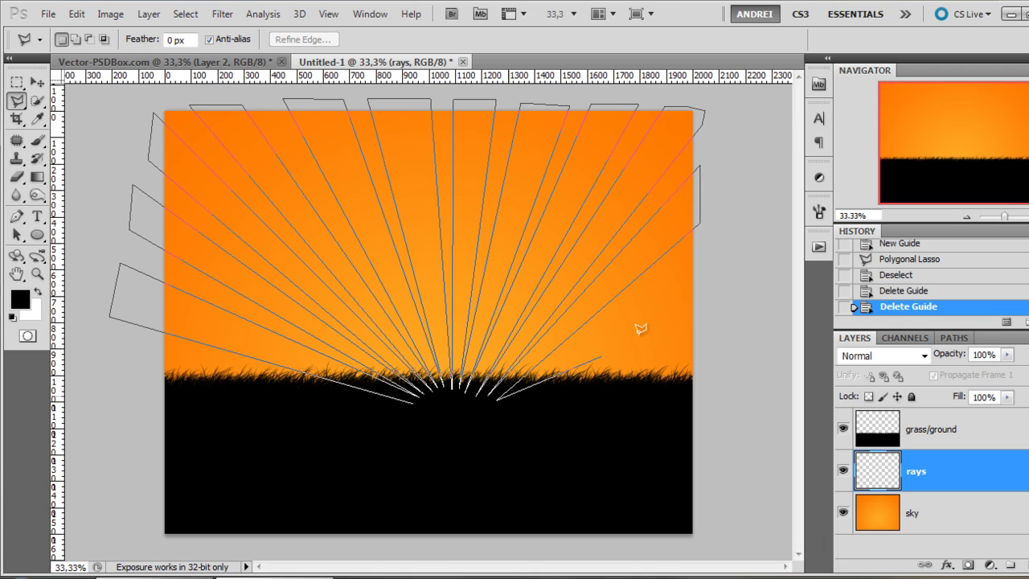
click(702, 263)
click(704, 320)
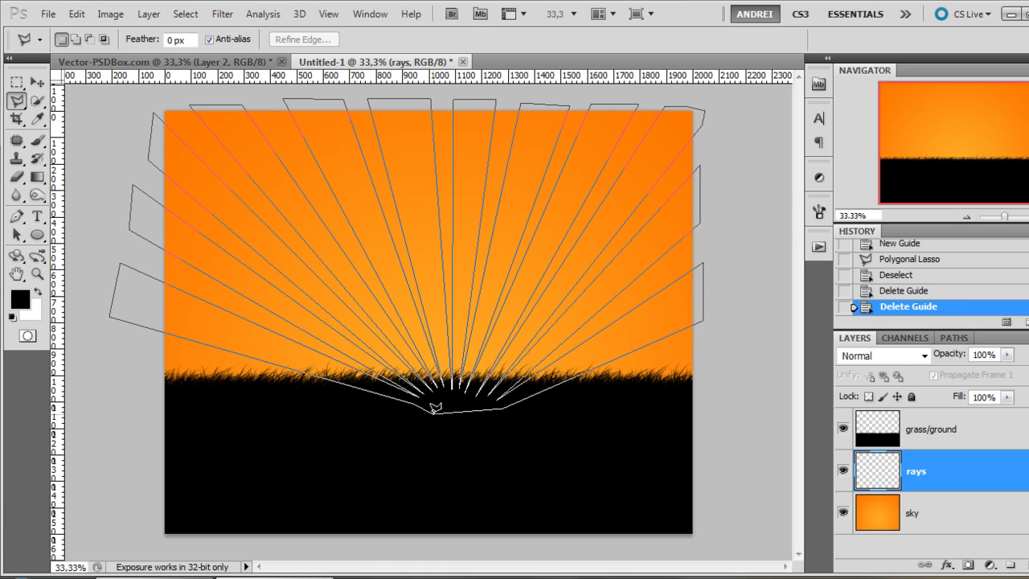
click(434, 408)
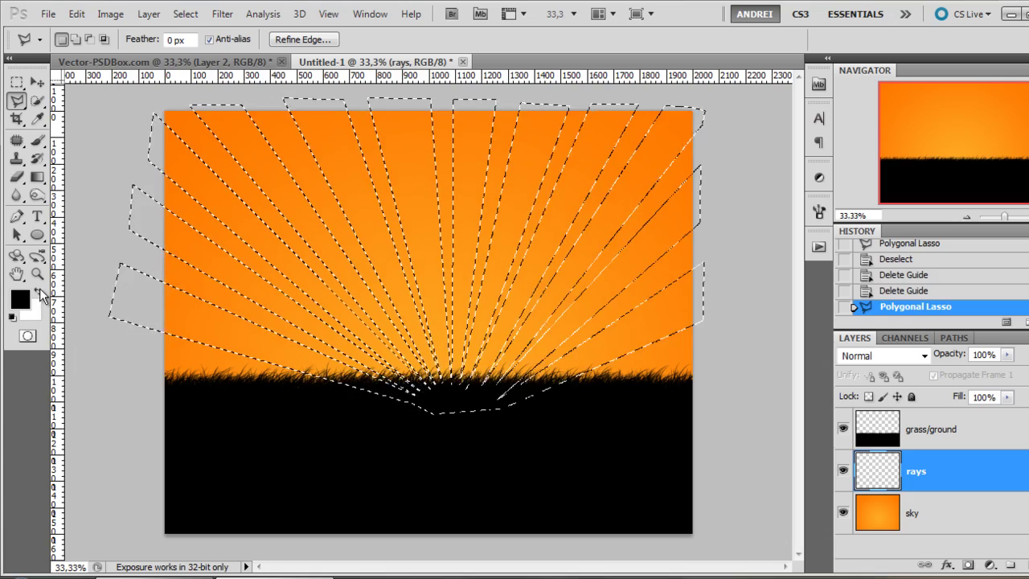
- Swap the foreground and background colours and fill the ray selection with white on the rays layer
click(38, 293)
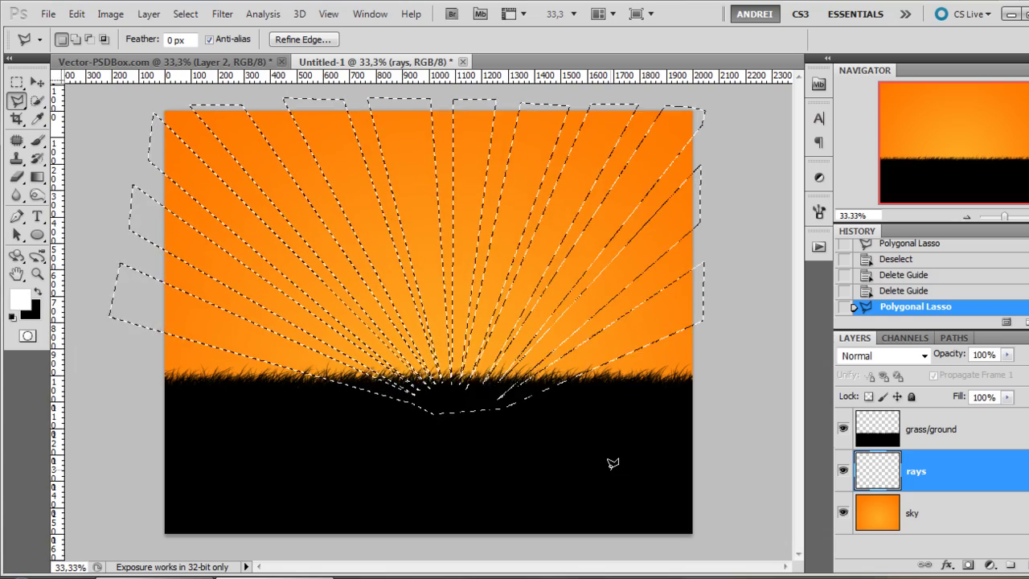
key(alt+BackSpace)
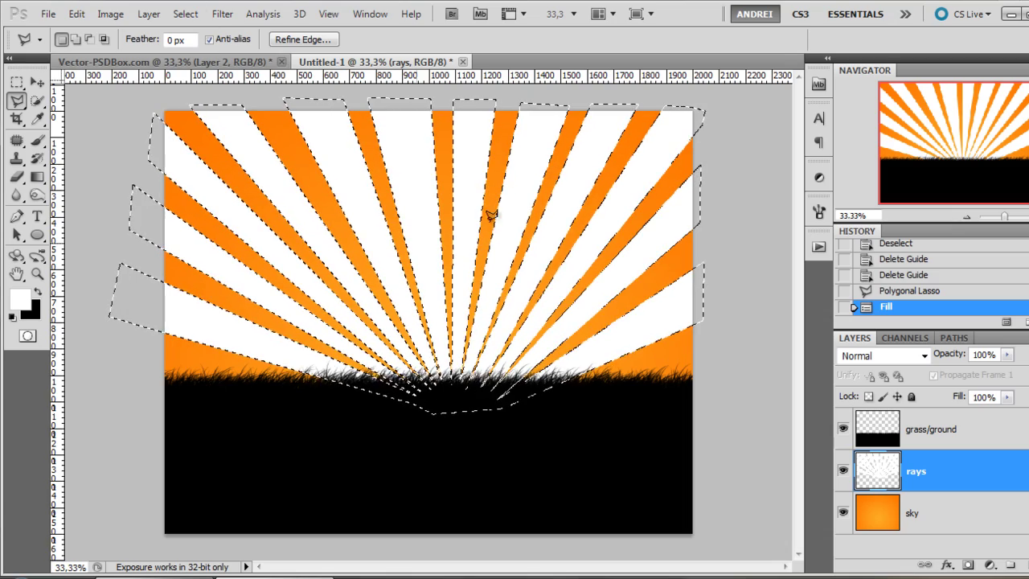
click(76, 15)
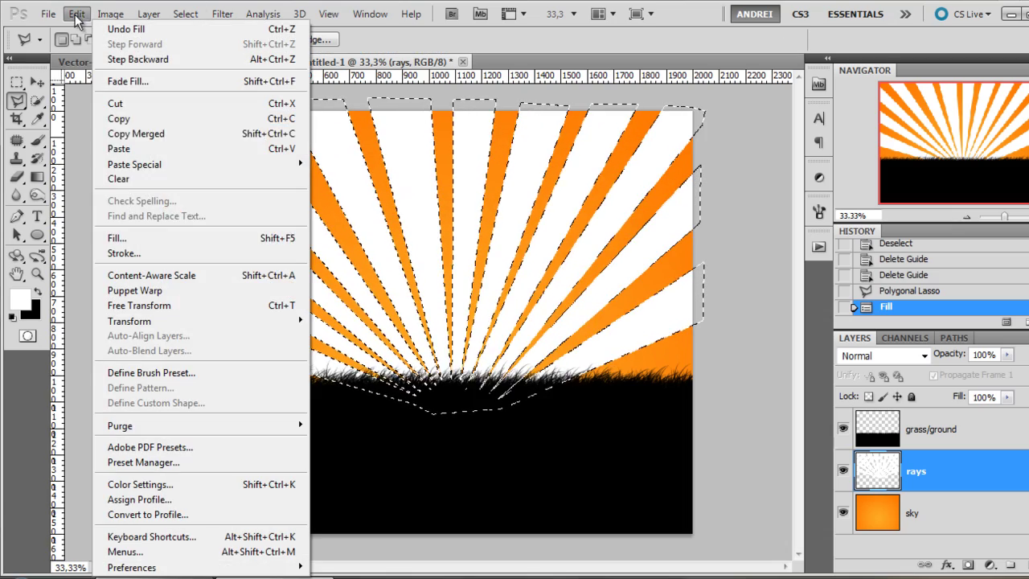
click(128, 238)
click(515, 243)
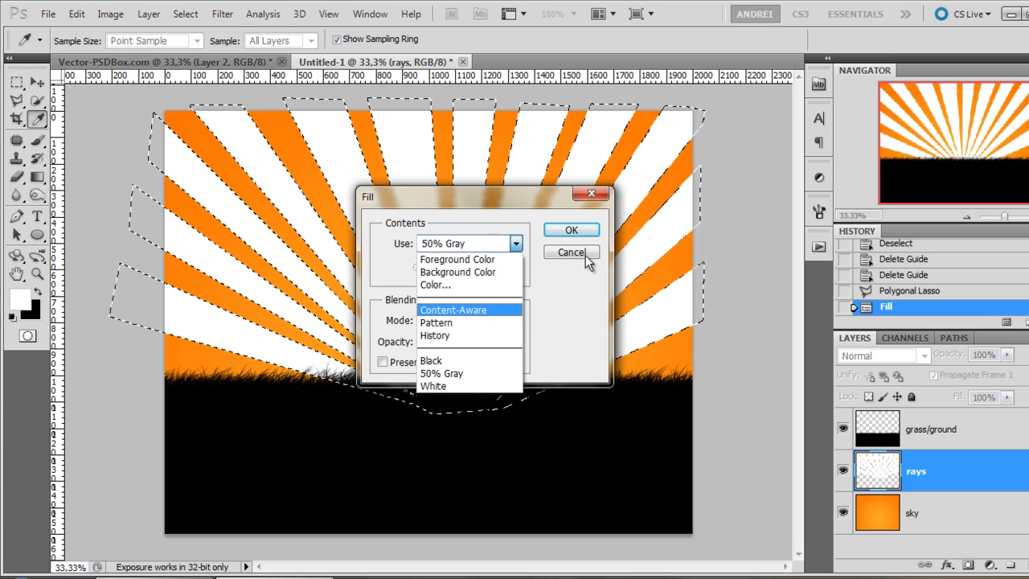
click(586, 256)
click(588, 255)
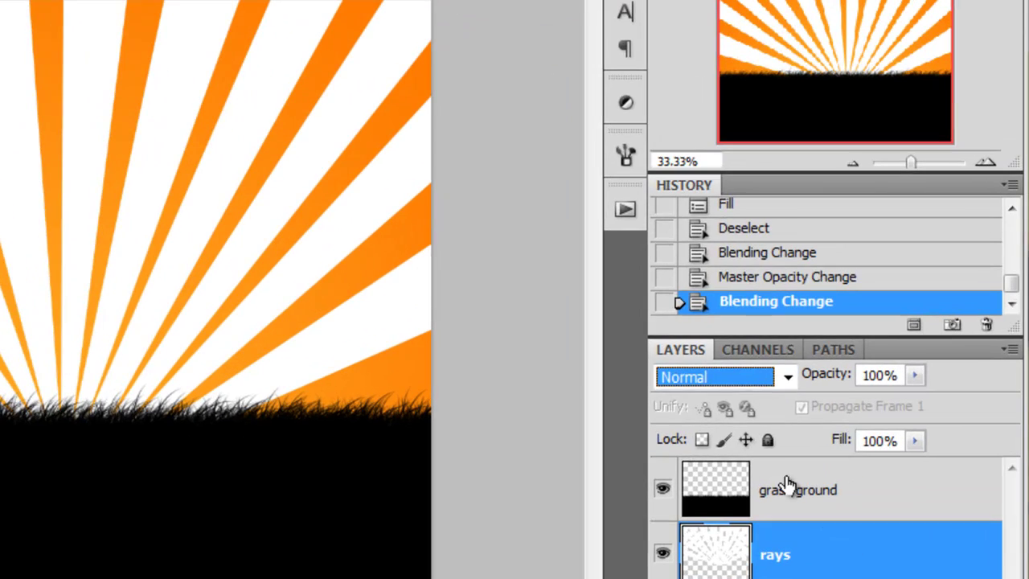
- Set the rays layer's blend mode to Overlay and its opacity to 20%
click(762, 376)
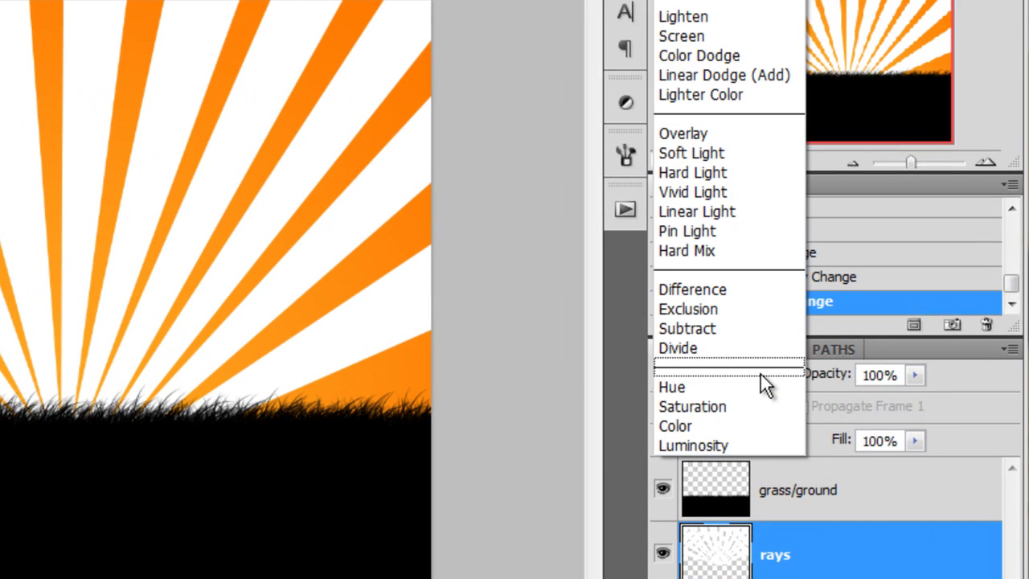
click(717, 134)
click(916, 375)
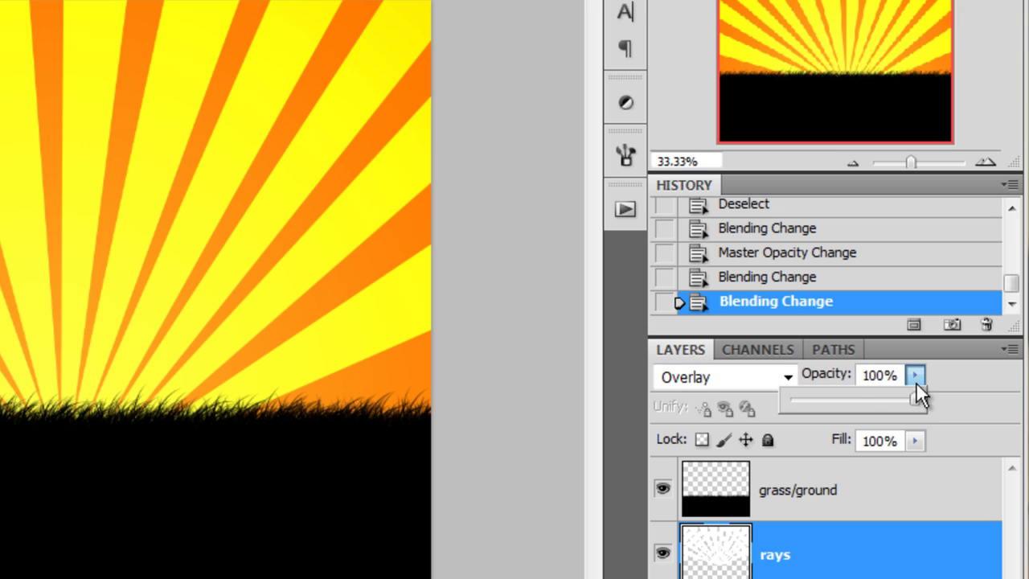
drag(894, 400, 816, 399)
click(887, 375)
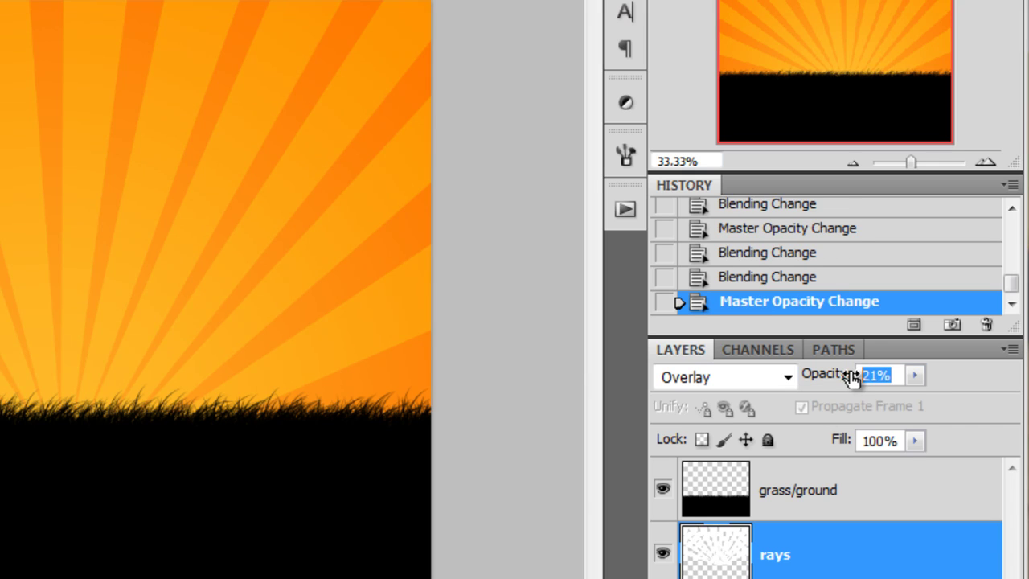
key(Down)
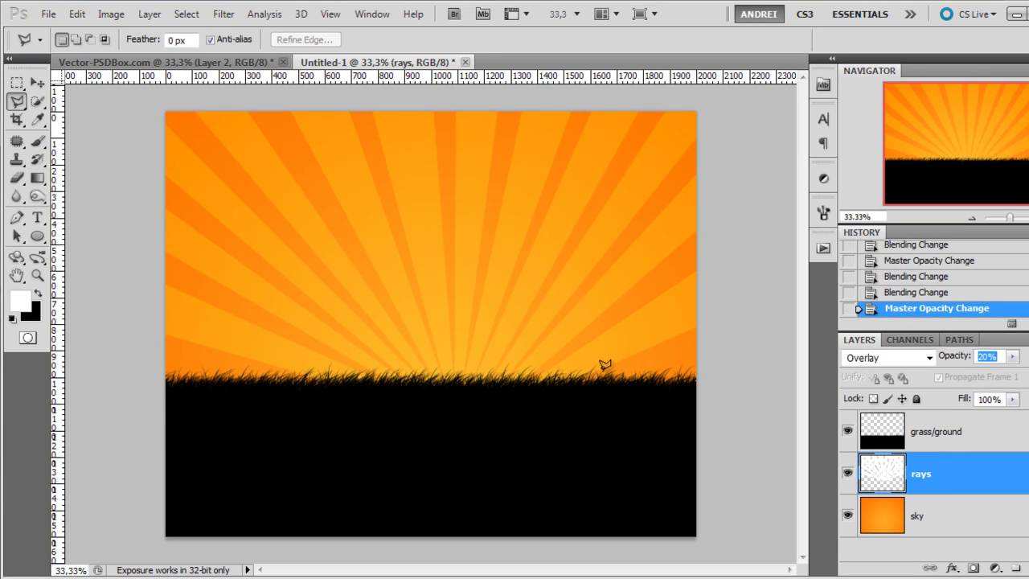
- Add a new layer named clouds between the rays and grass/ground layers, and activate the Brush tool
key(ctrl+shift+alt+n)
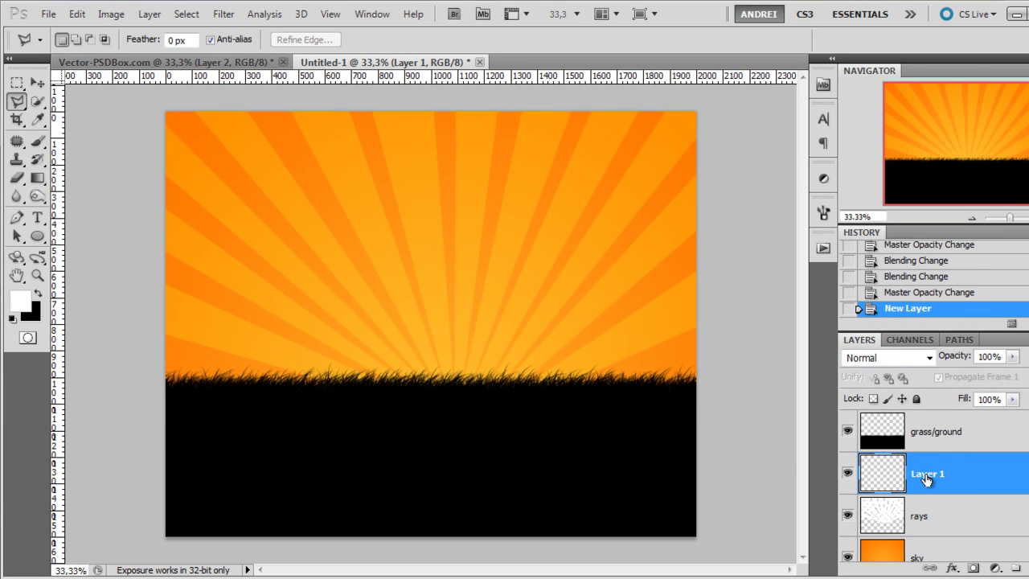
double_click(926, 474)
text(clouds)
key(Return)
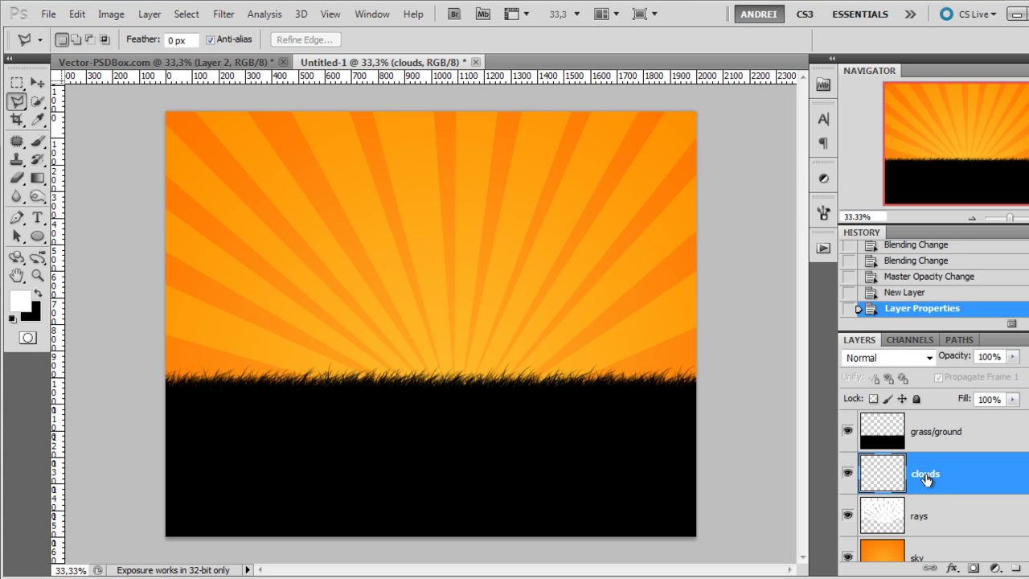
key(b)
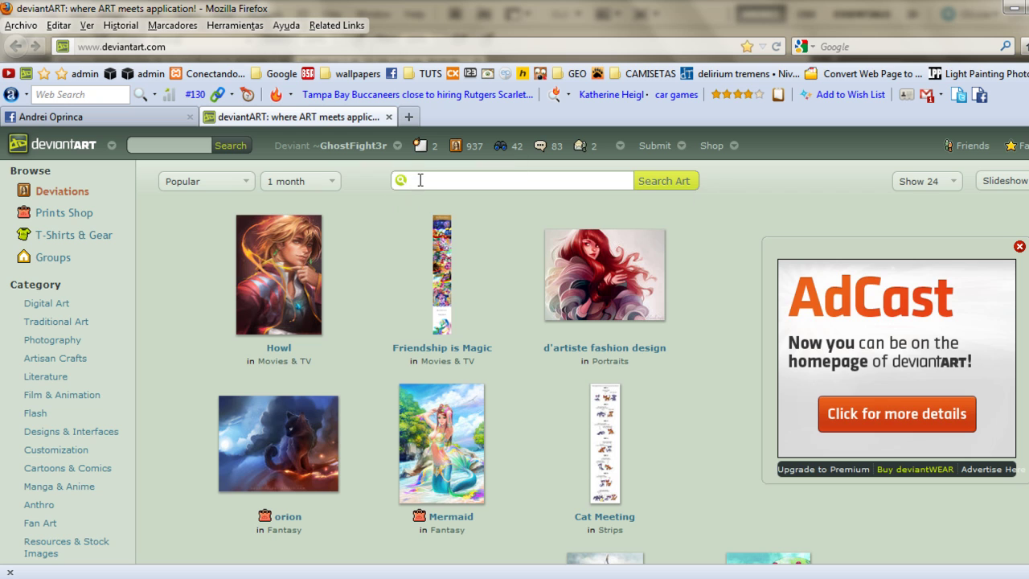
- Switch to deviantART in Firefox and search its Resources & Stock Images category for "cloud brushes"
scroll(126, 441, down, 2)
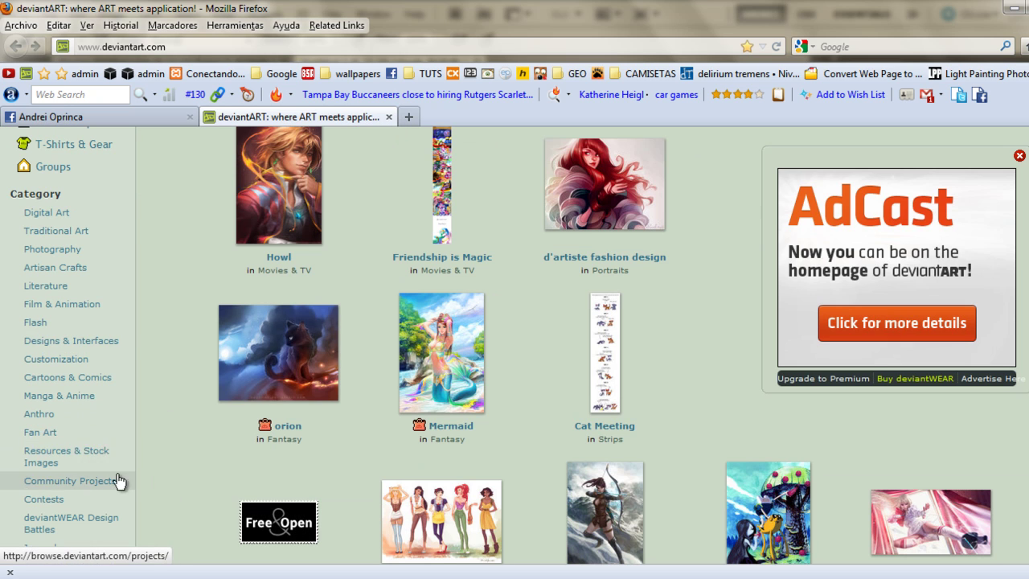
click(85, 460)
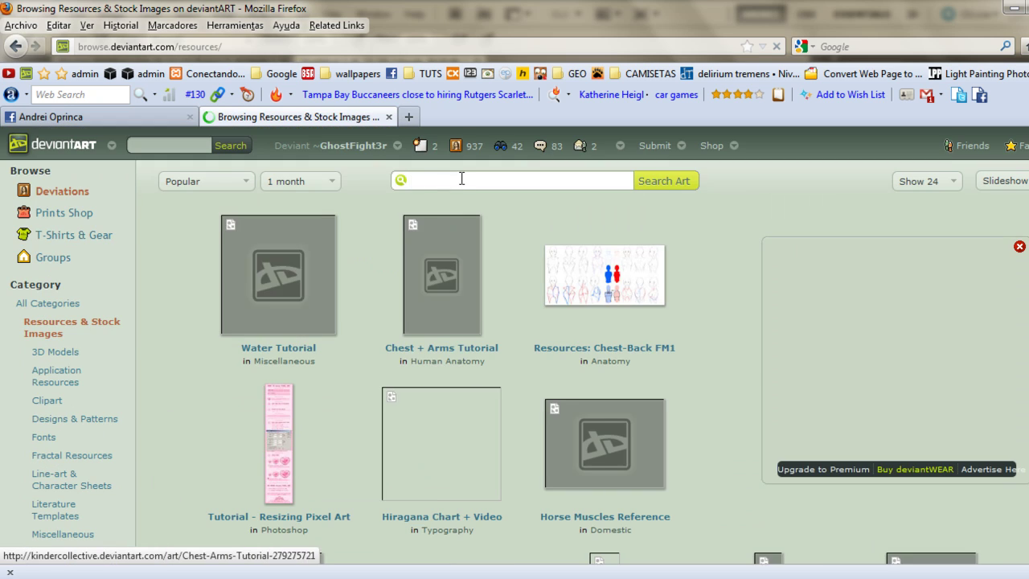
text(clo)
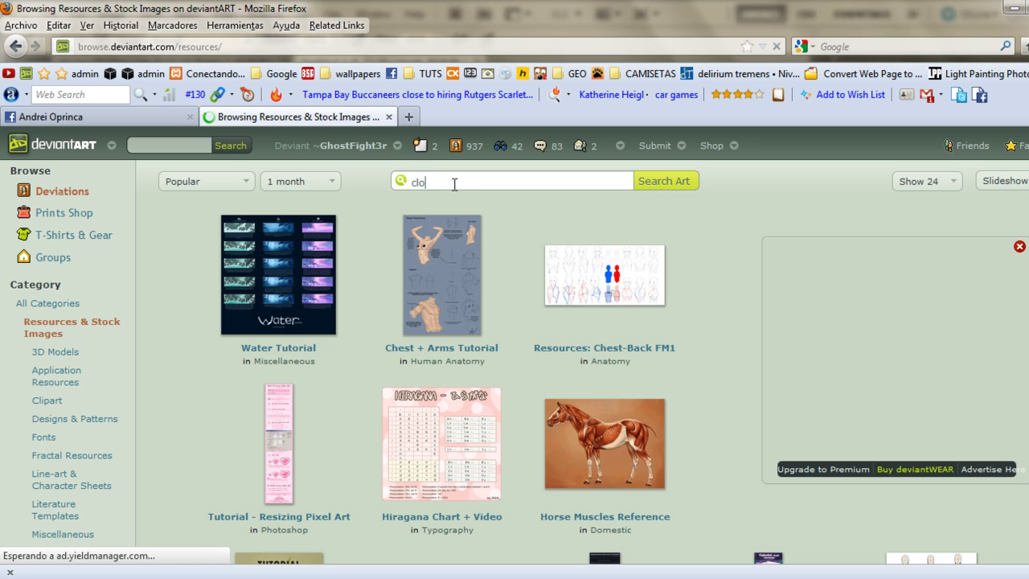
text(ud brushes)
key(Return)
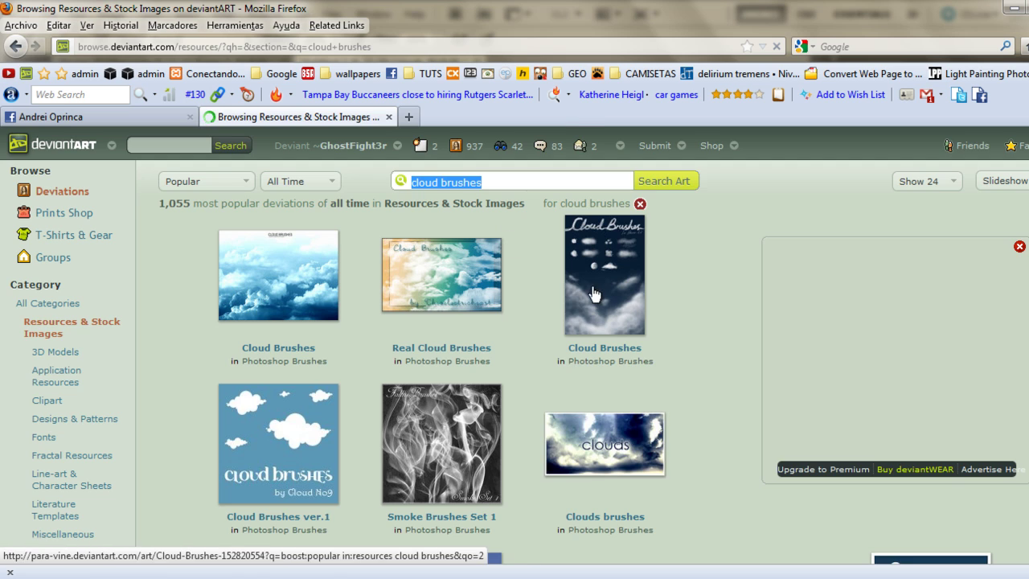
- Open the Cloud Brushes ver.1 page and download its ZIP file to the desktop (Escritorio)
scroll(551, 283, down, 2)
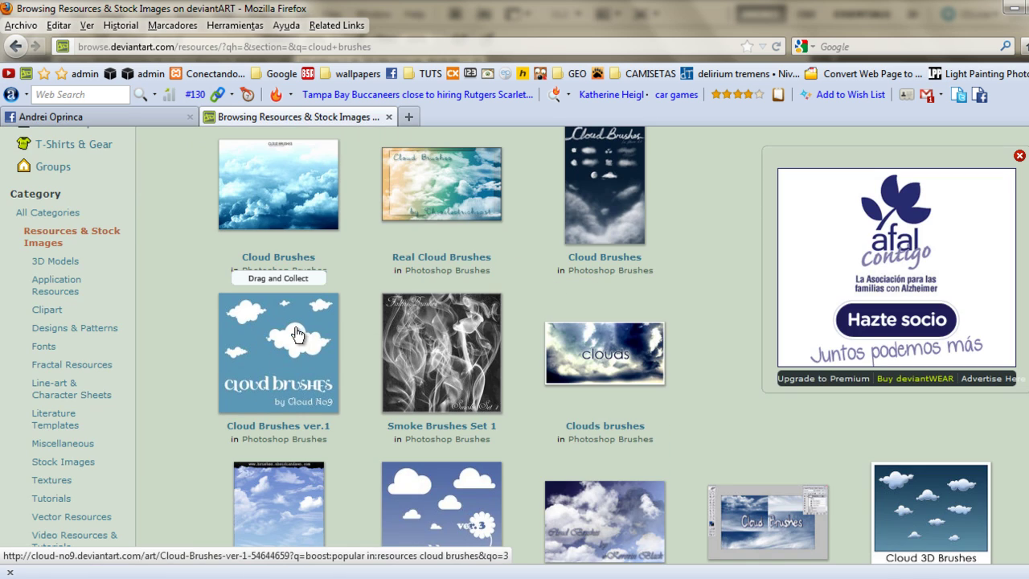
click(268, 334)
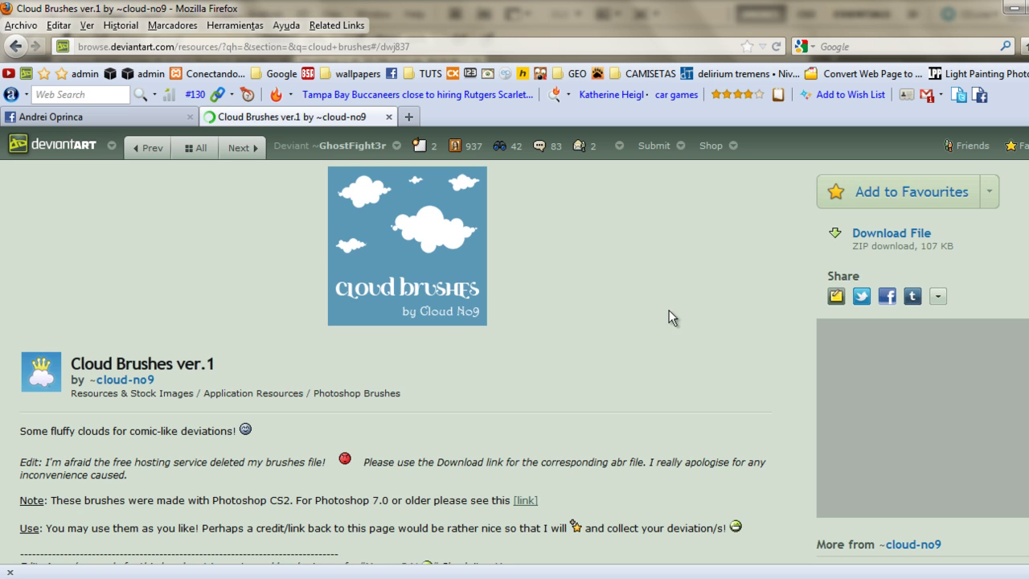
click(895, 240)
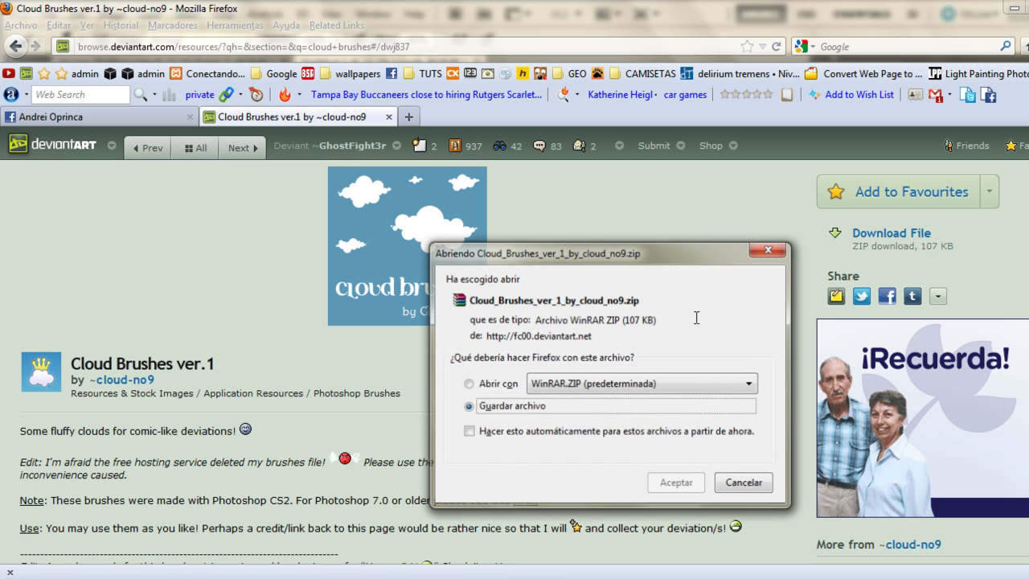
click(682, 498)
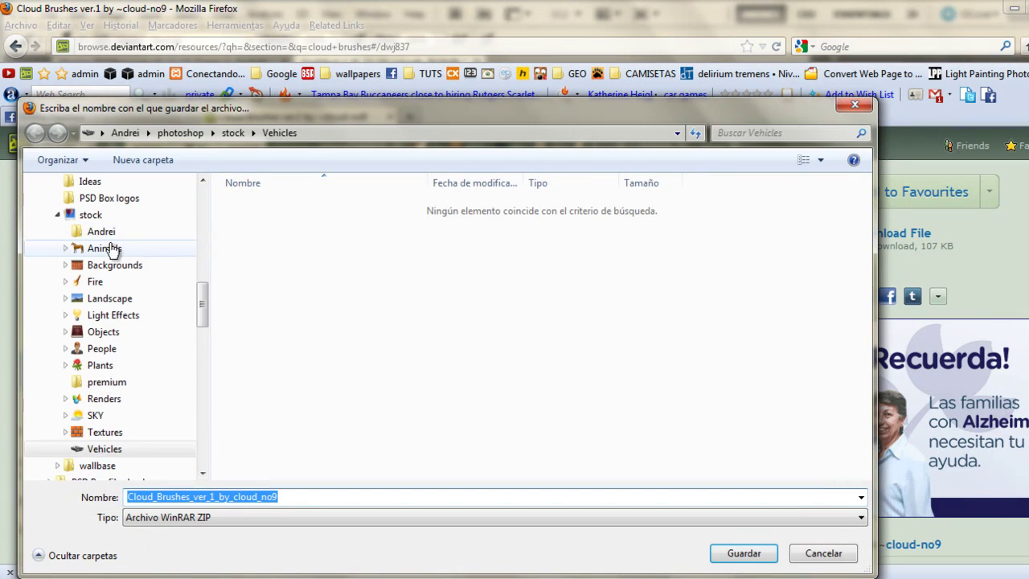
drag(207, 280, 203, 183)
click(88, 224)
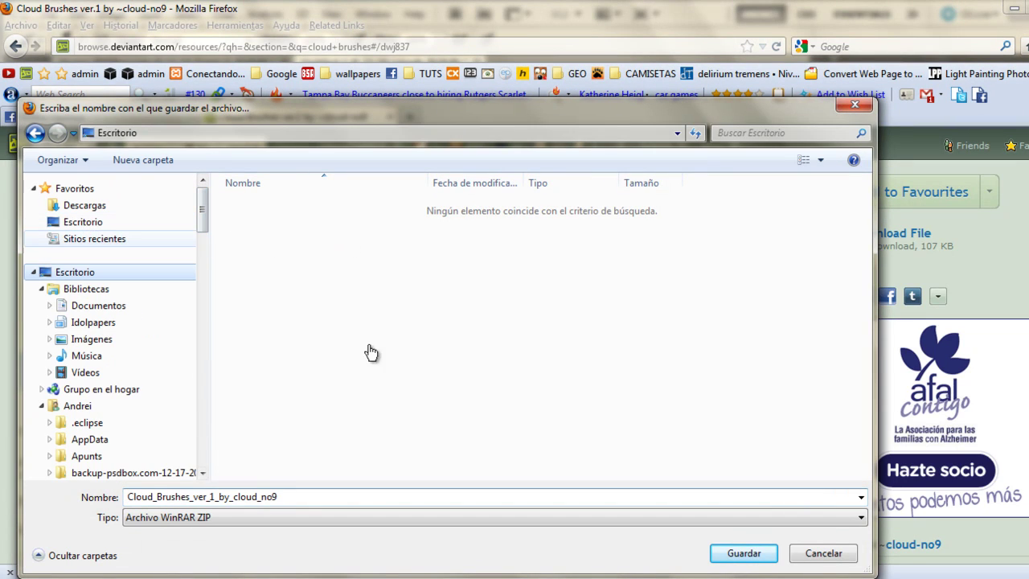
click(741, 553)
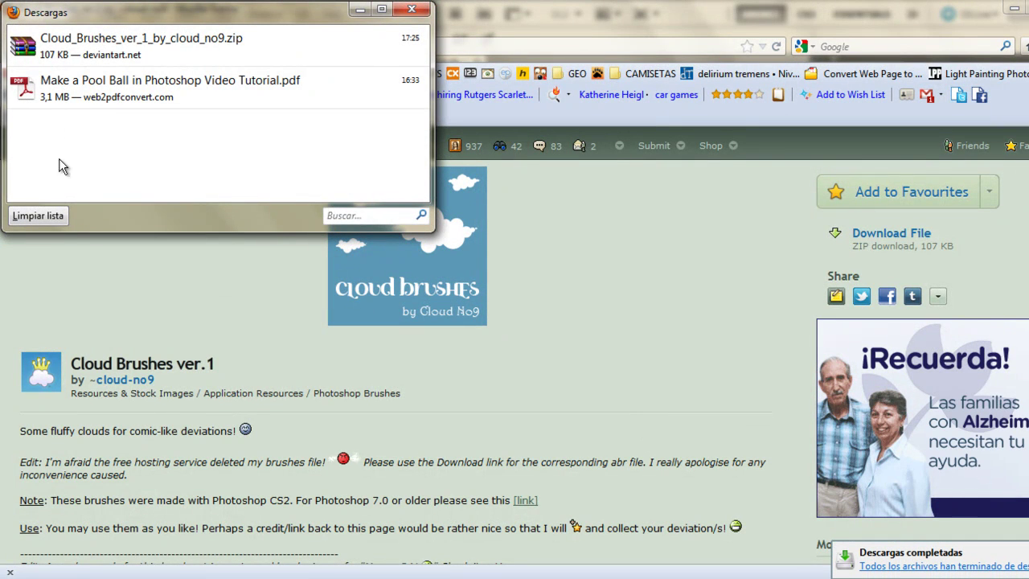
- Extract the ABR brush file from the downloaded Cloud Brushes archive to the desktop (Escritorio) using WinRAR, and close the downloads window
double_click(97, 58)
right_click(66, 145)
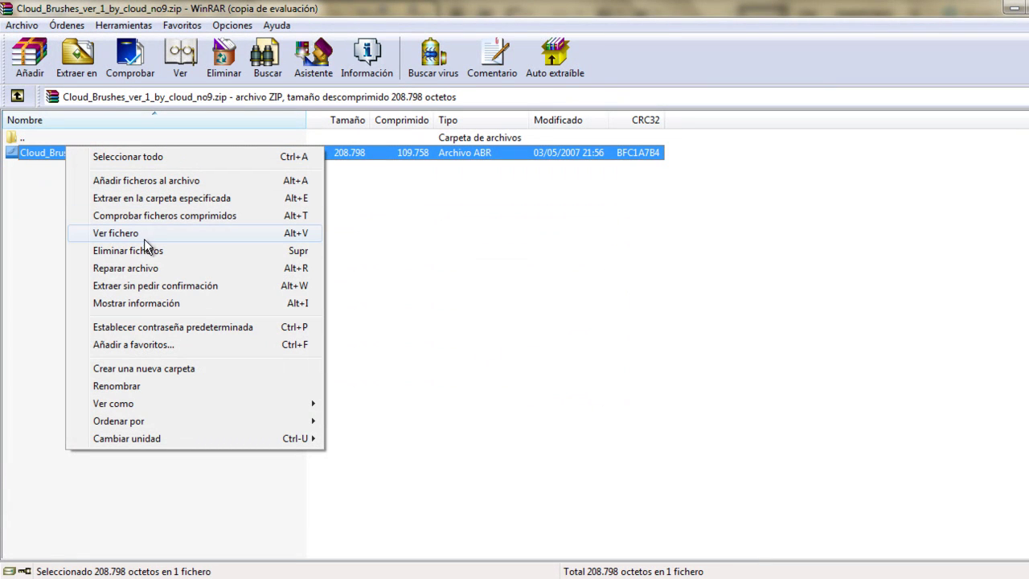
click(166, 199)
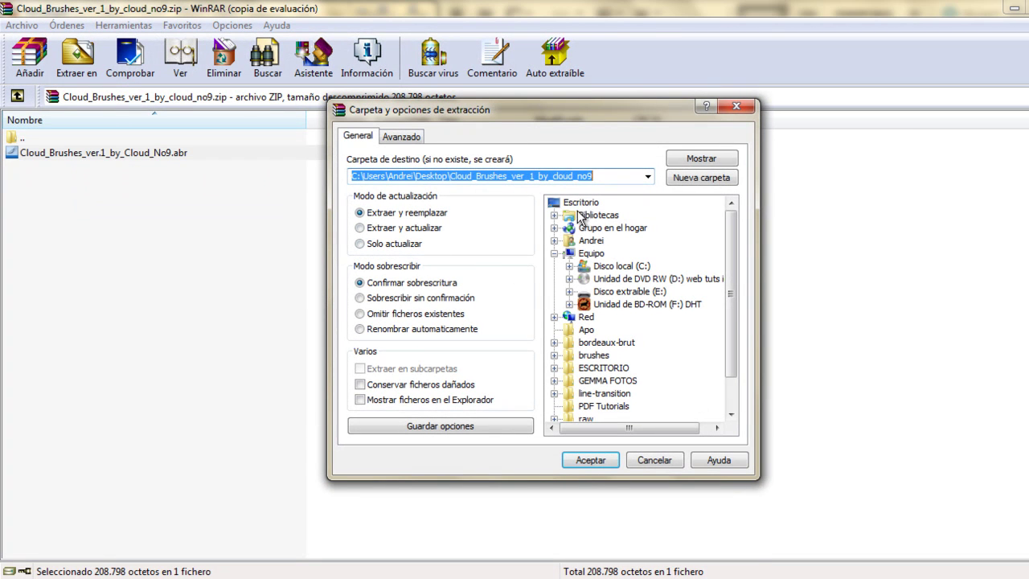
click(579, 202)
click(590, 460)
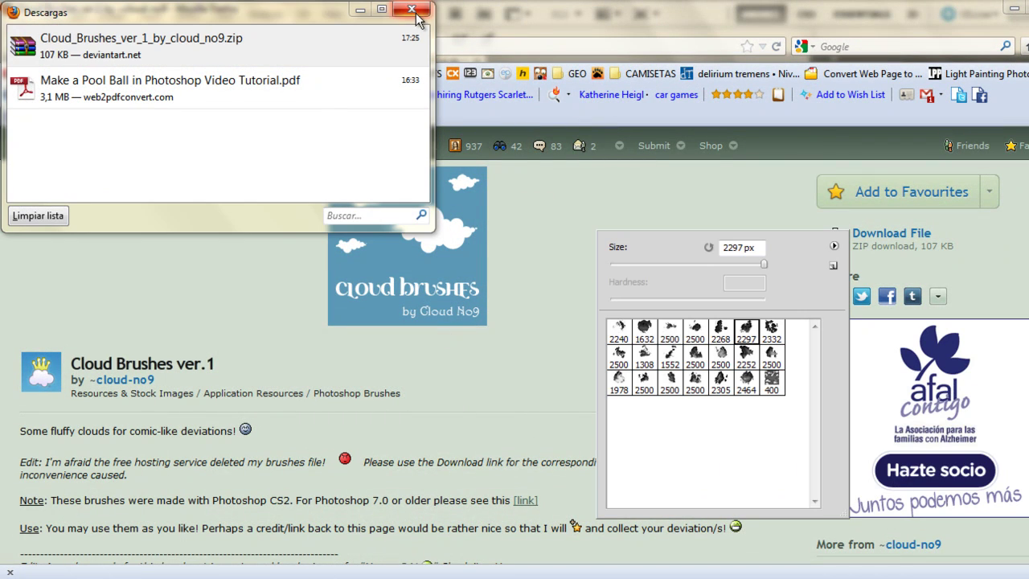
click(412, 10)
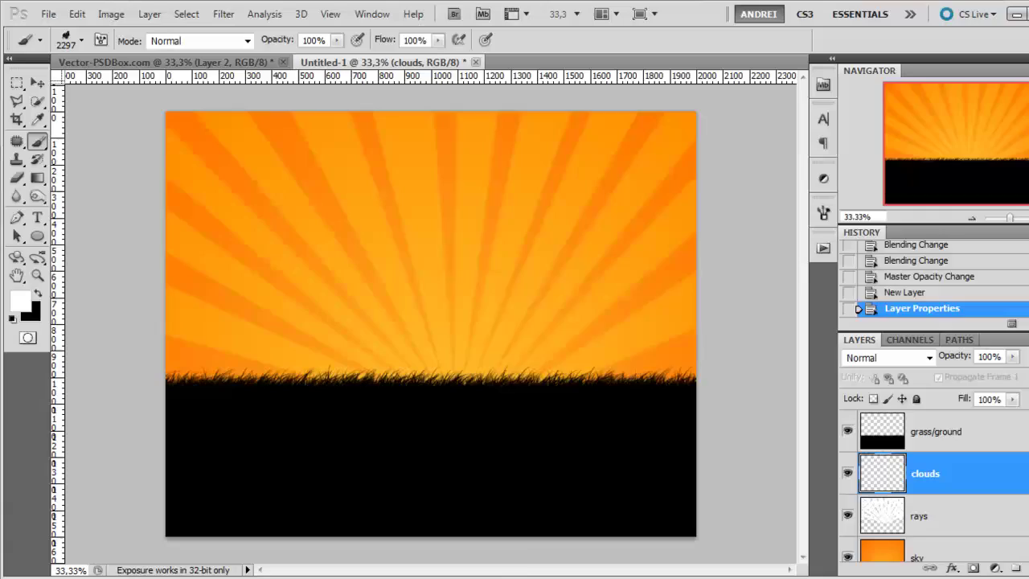
- Switch to Photoshop and replace the current brush set with the Cloud_Brushes_ver.1 ABR file from the desktop (Escritorio)
right_click(502, 285)
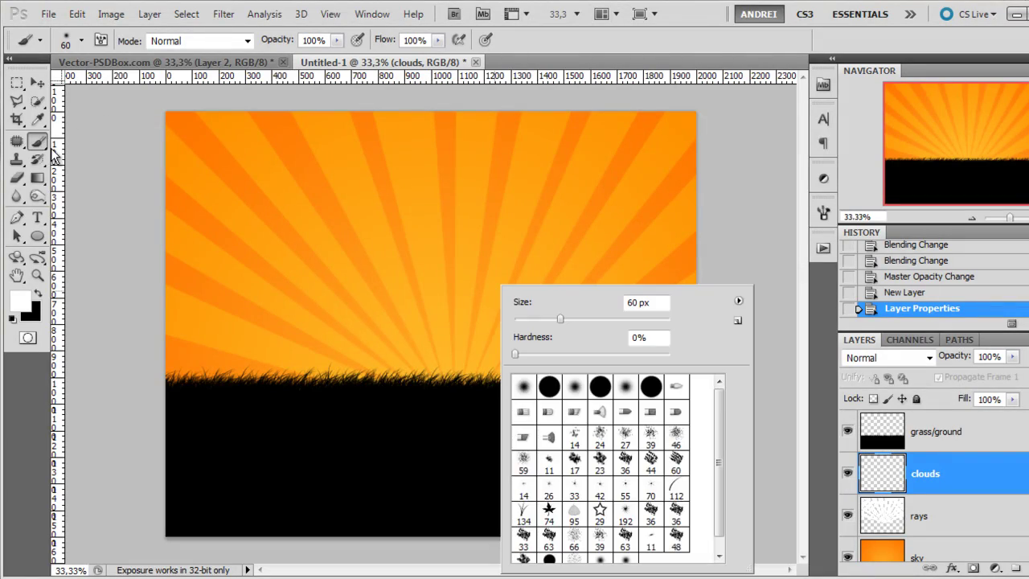
key(Escape)
right_click(322, 159)
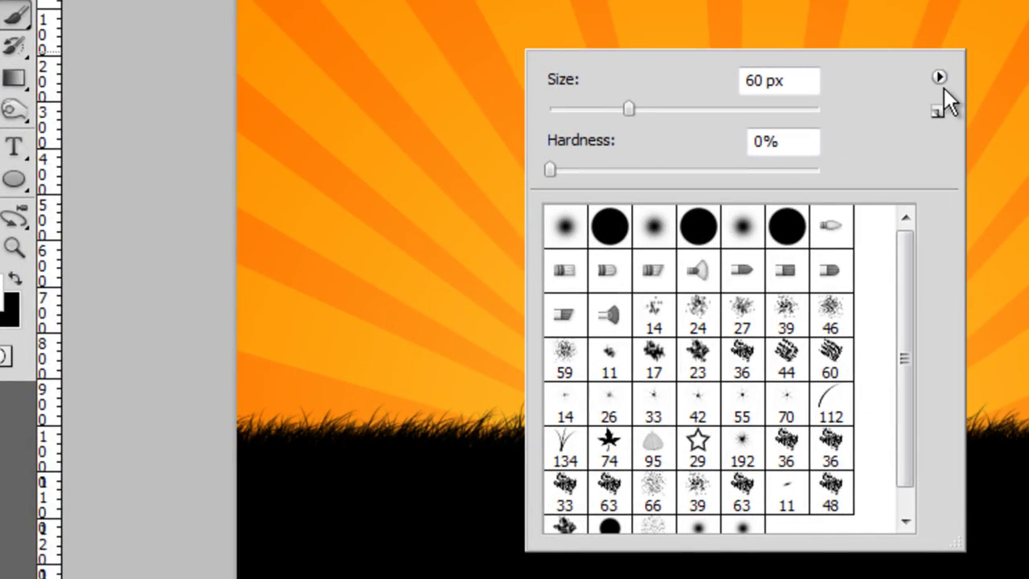
click(939, 77)
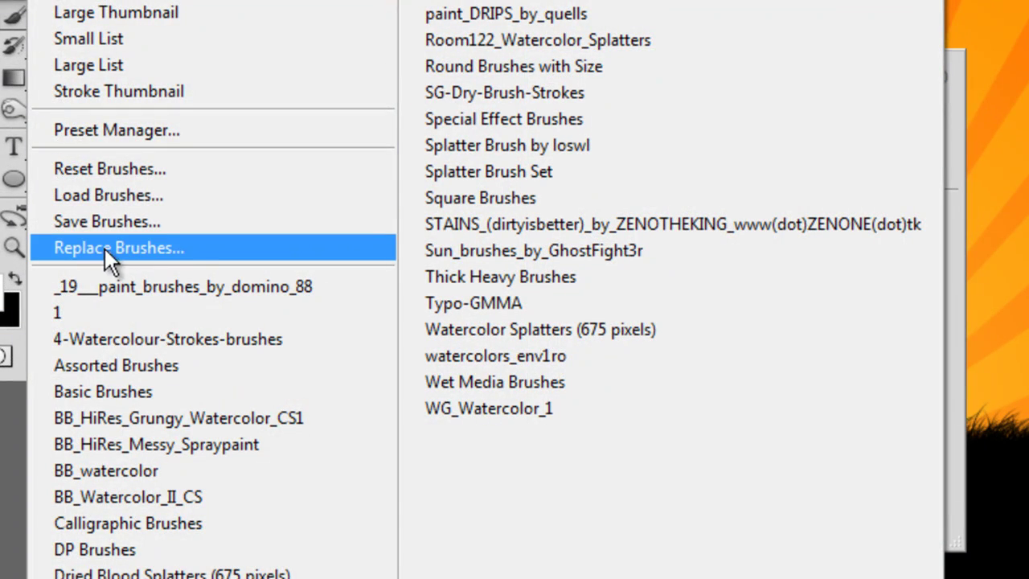
click(191, 250)
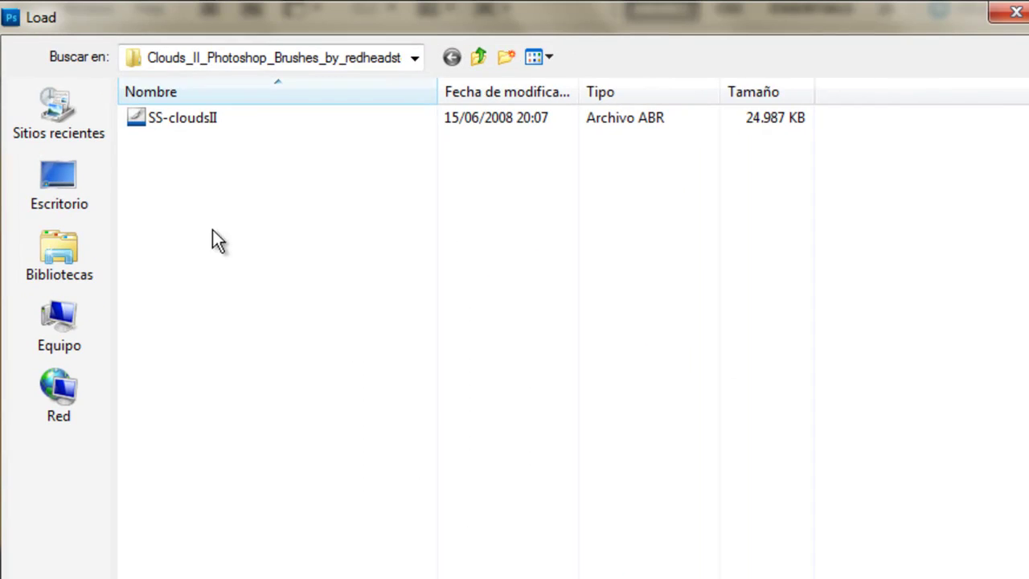
click(17, 210)
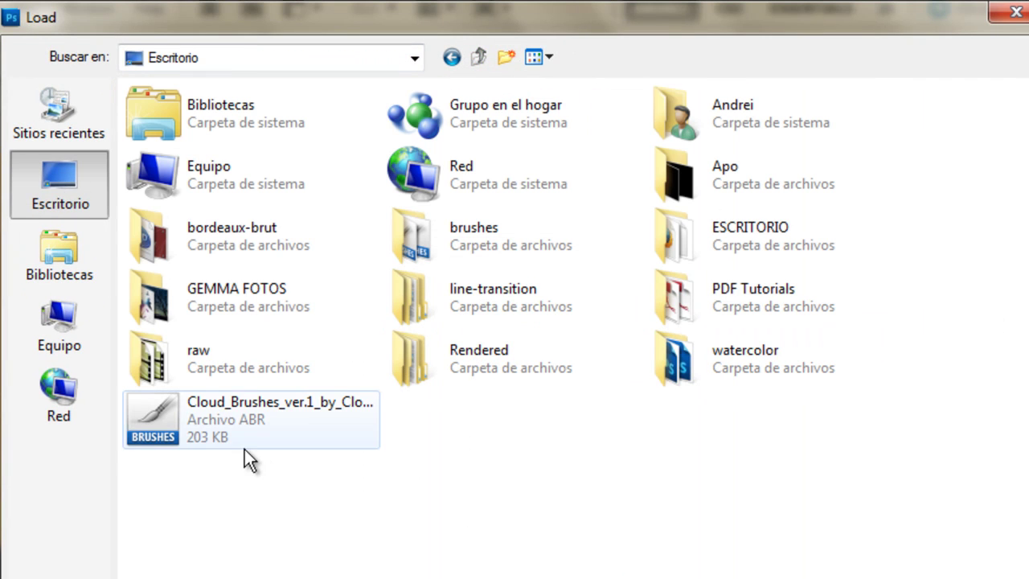
click(303, 415)
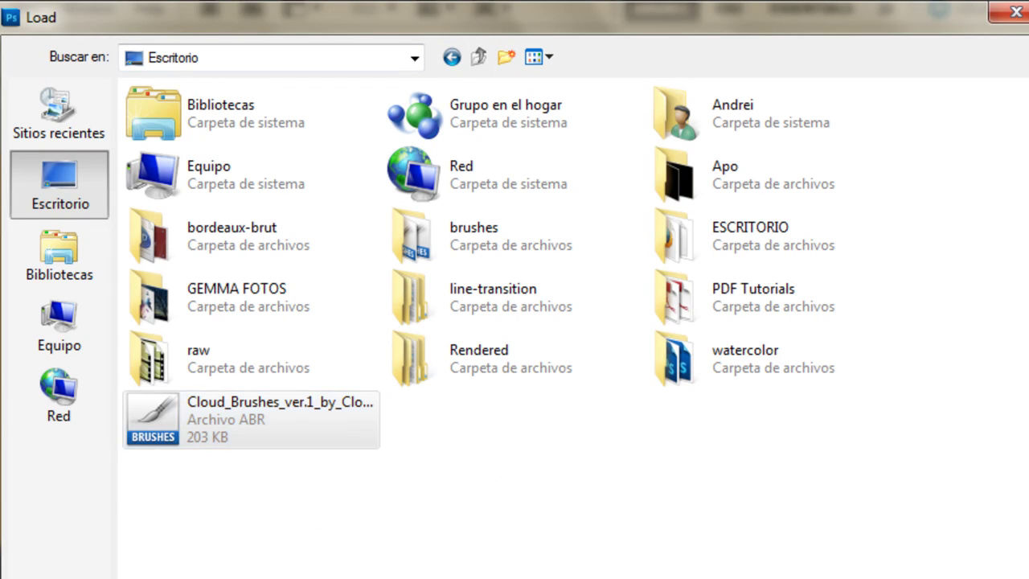
key(Return)
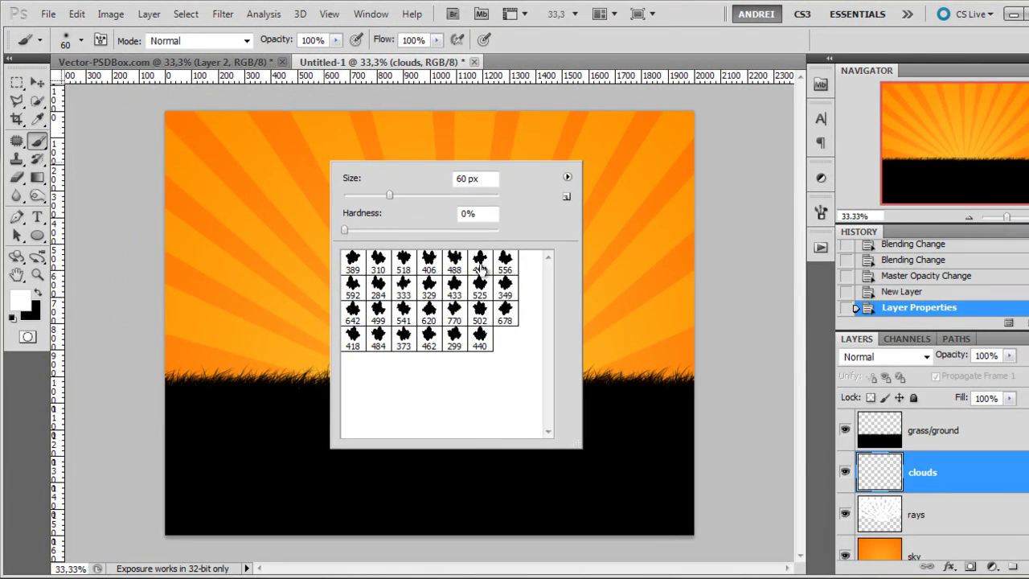
- Stamp a white cloud in the upper-left sky on the clouds layer with the 464 px cloud brush
click(480, 263)
click(1016, 480)
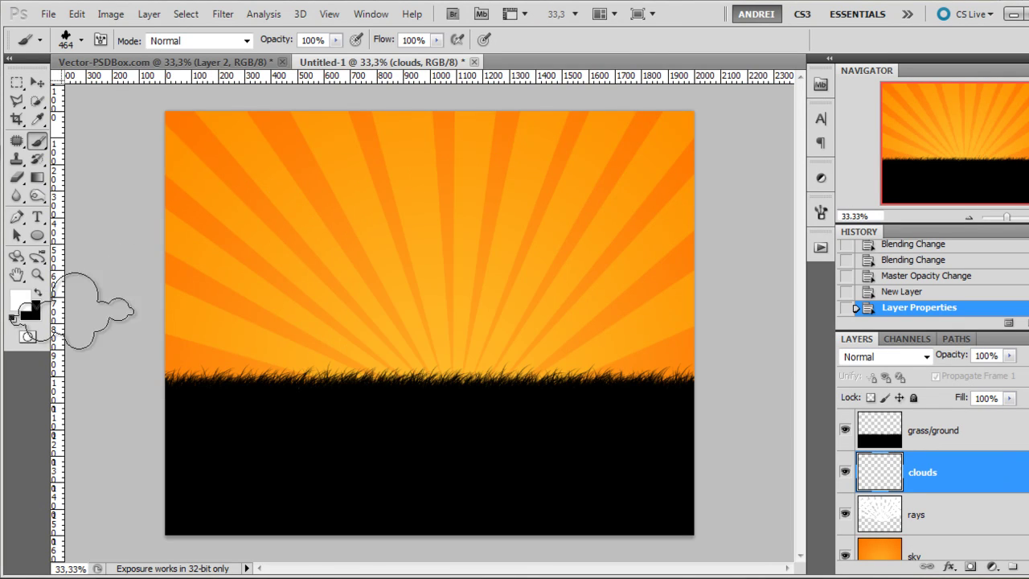
click(252, 169)
- Stamp a second cloud in the upper-right sky using the 329 cloud brush resized to 308 px
right_click(514, 241)
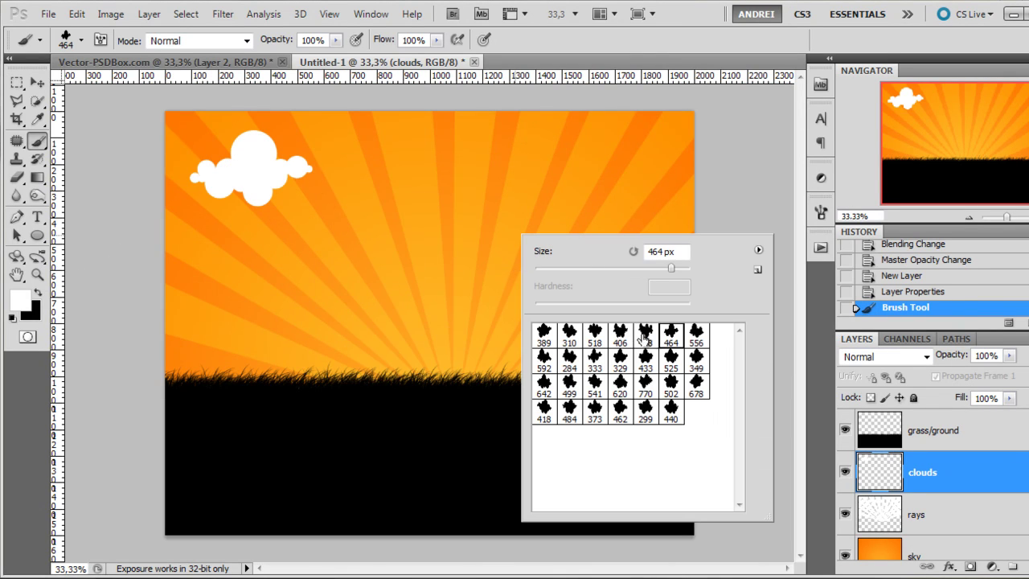
click(622, 357)
click(635, 269)
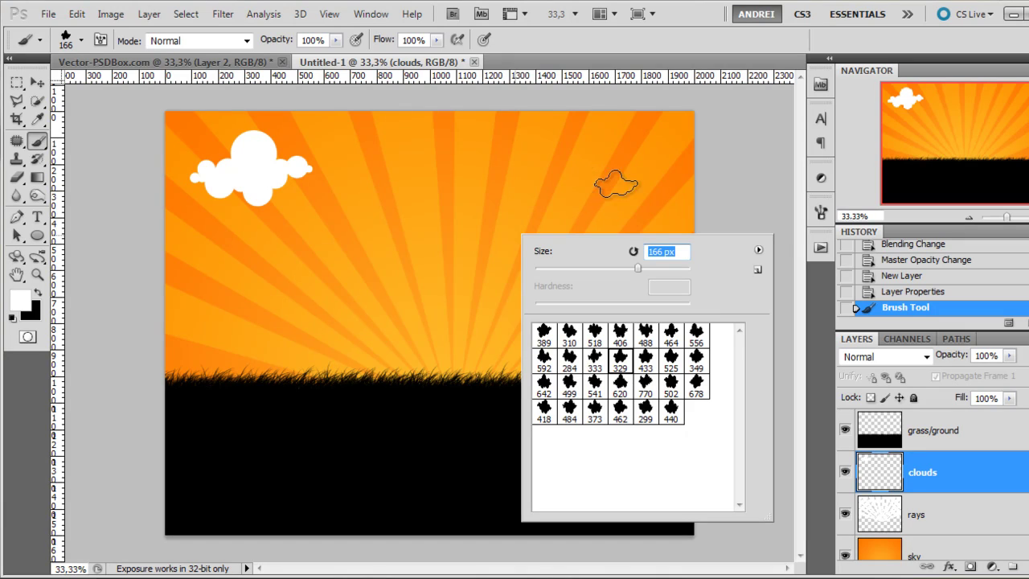
text(308)
click(621, 180)
- Stamp a small cloud near the sky's top edge, beside the first cloud, using the 541 cloud brush at 236 px
right_click(614, 274)
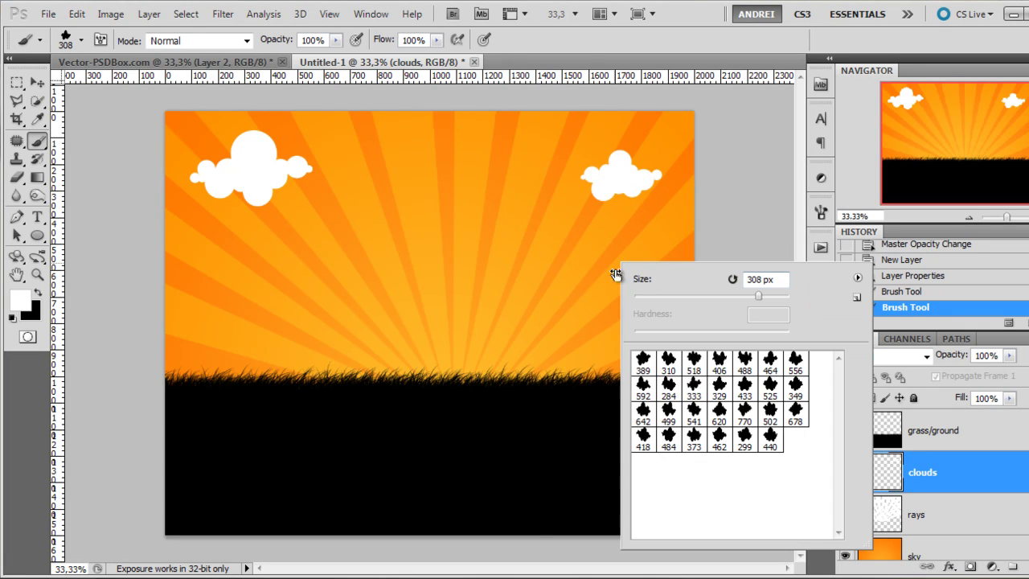
click(696, 412)
click(735, 296)
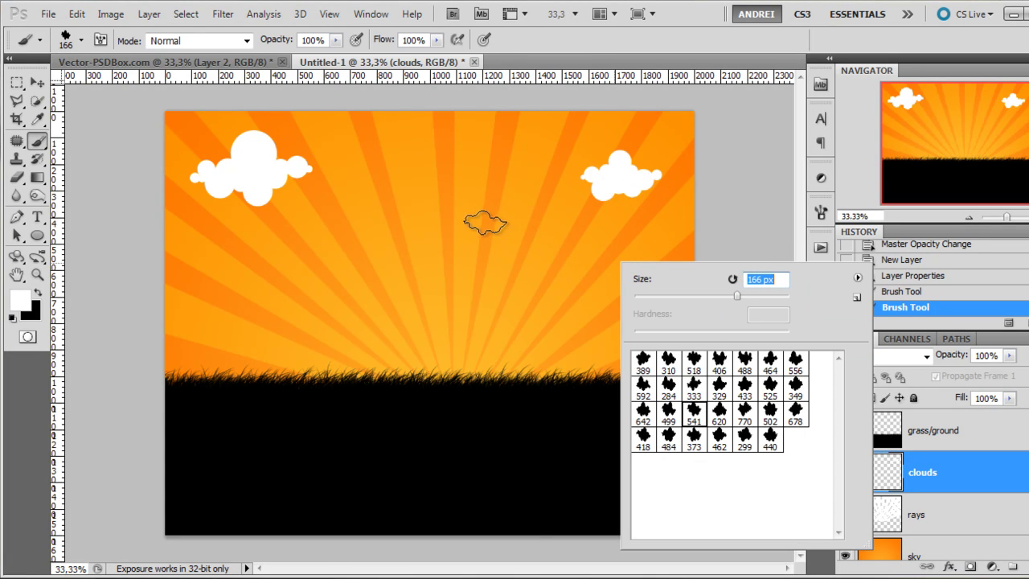
drag(768, 296, 766, 296)
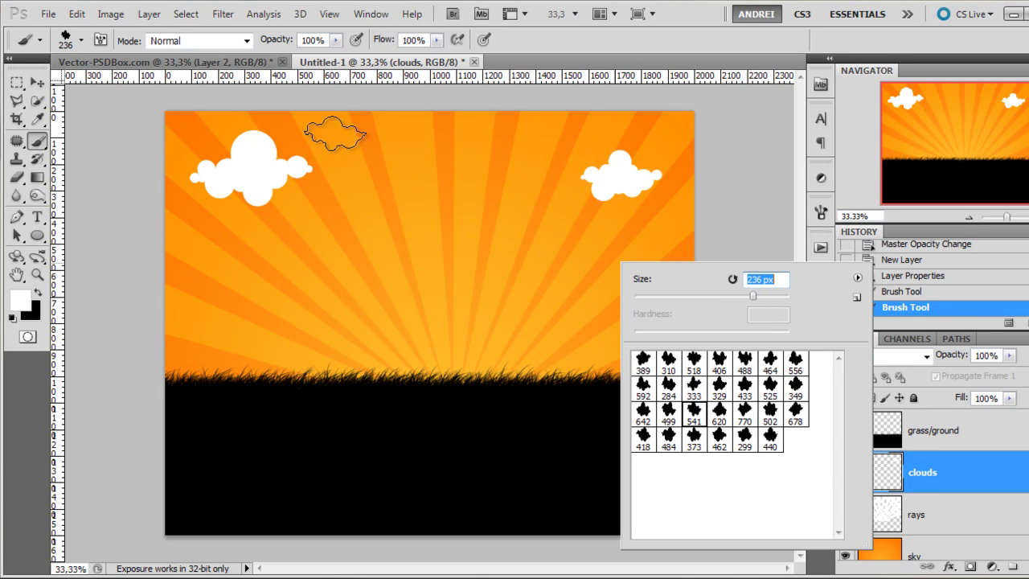
click(363, 142)
click(370, 143)
- Stamp a larger cloud in the middle of the sky using the 541 cloud brush at about 391 px
right_click(500, 191)
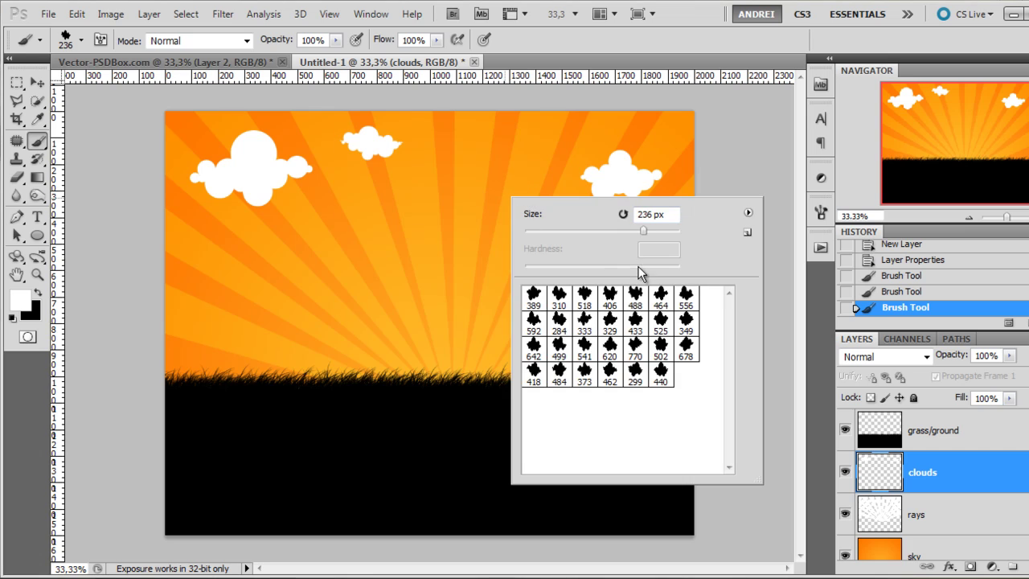
click(583, 346)
drag(641, 233, 655, 233)
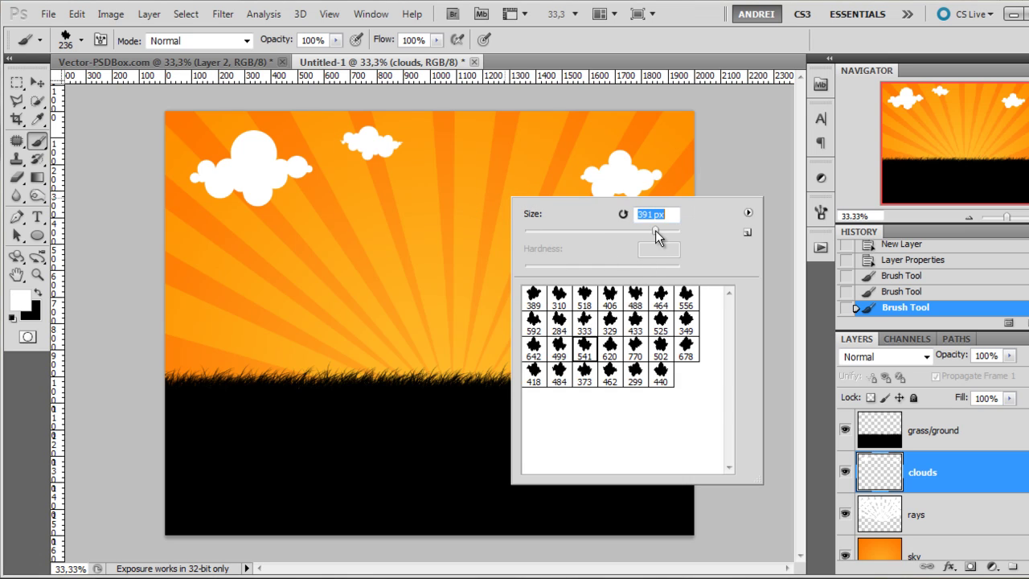
click(478, 203)
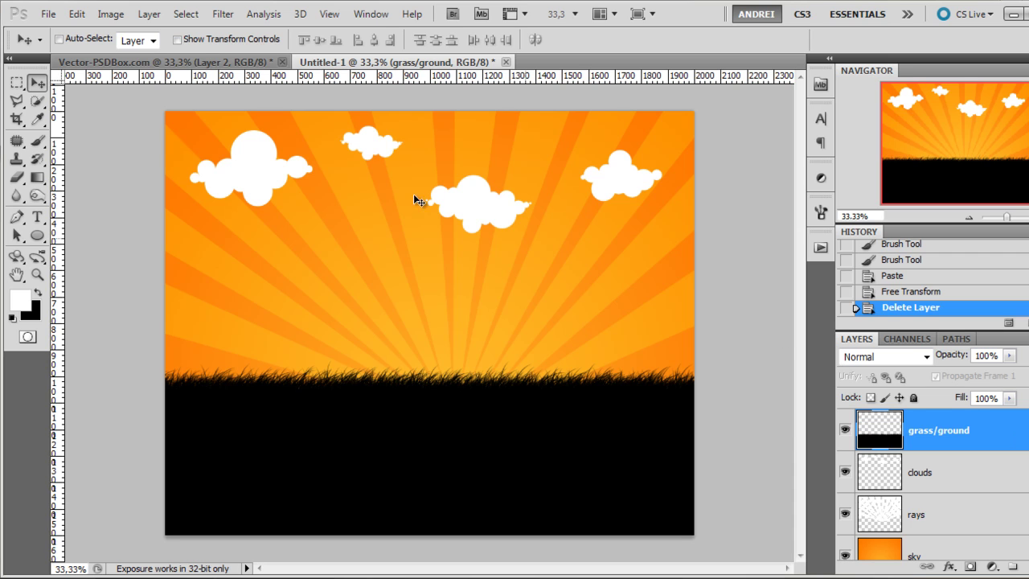
- Review the tree in the finished Vector-PSDBox.com document and return to the Untitled-1 document
click(201, 65)
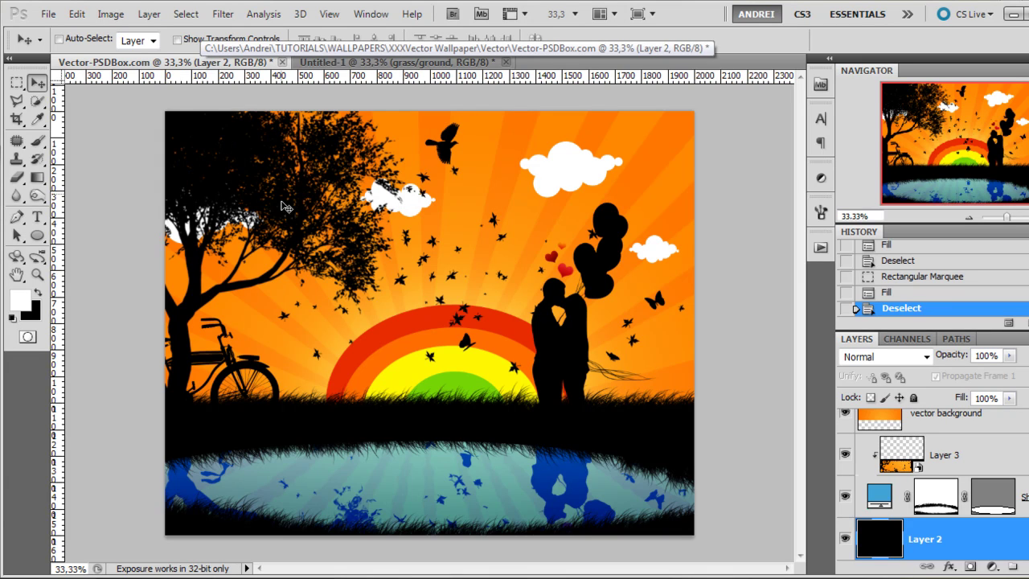
click(394, 62)
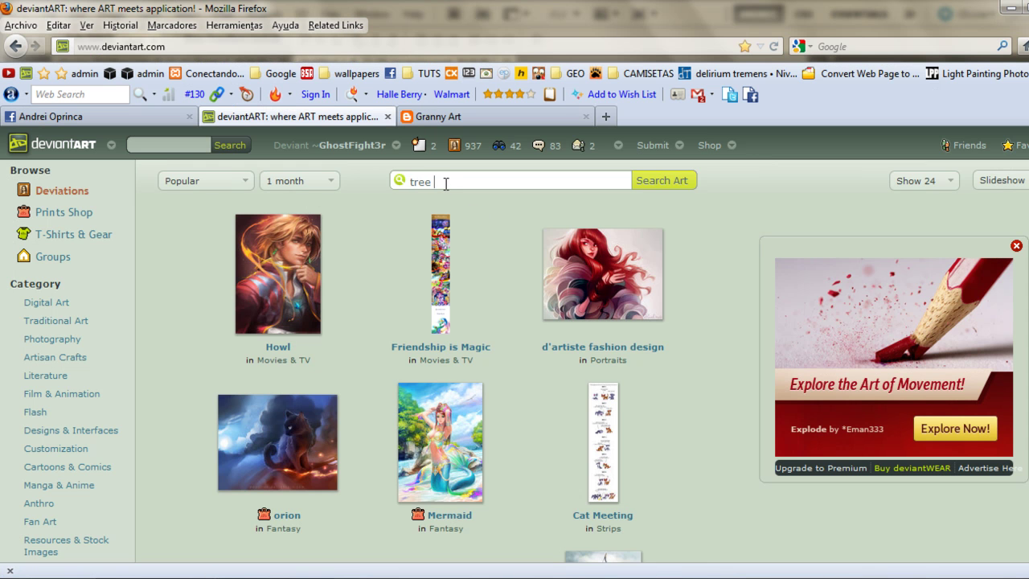
- Search deviantART in Firefox for "tree brushes" and look through the results
text(hes)
key(Return)
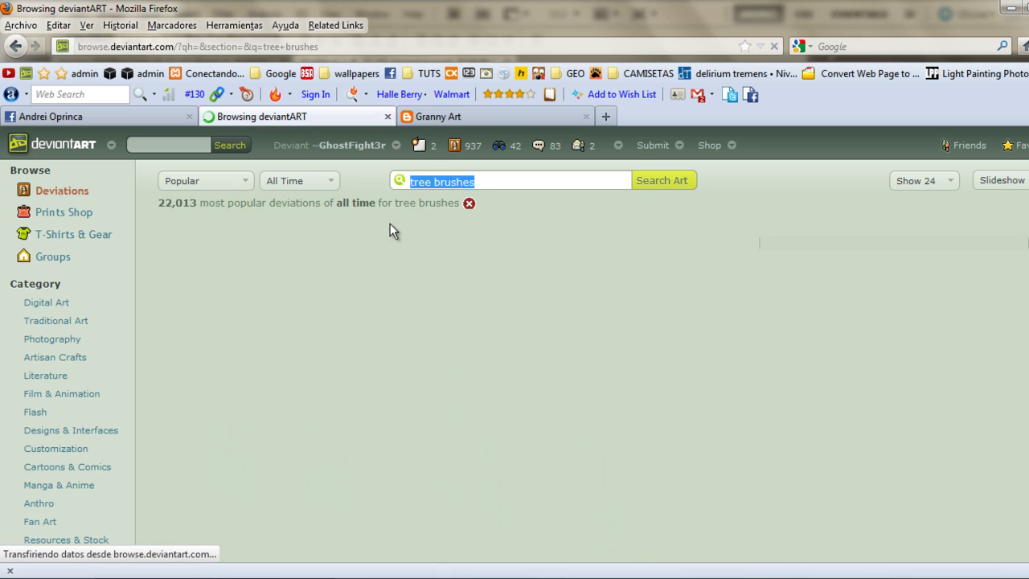
scroll(557, 262, down, 10)
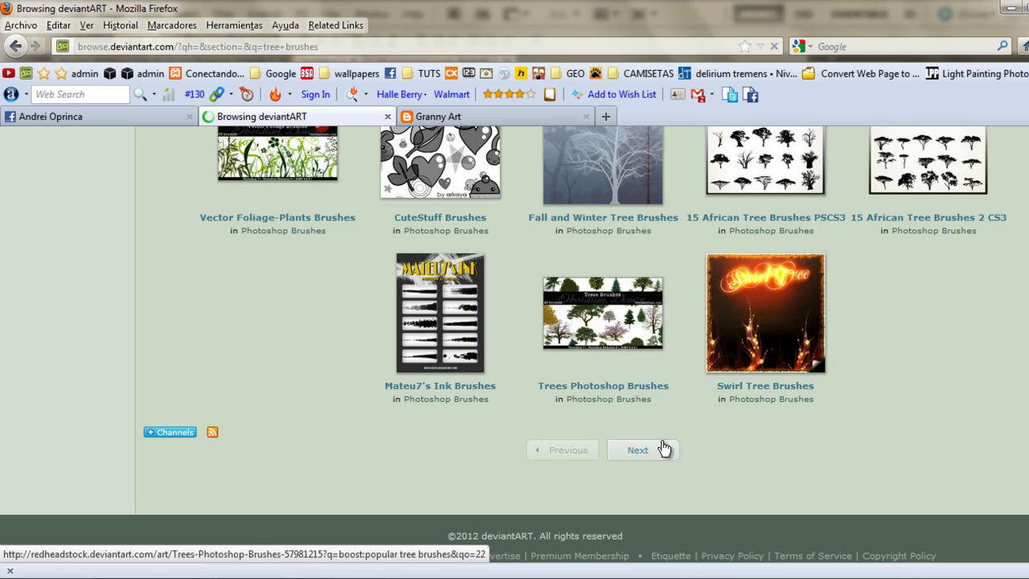
scroll(671, 394, up, 10)
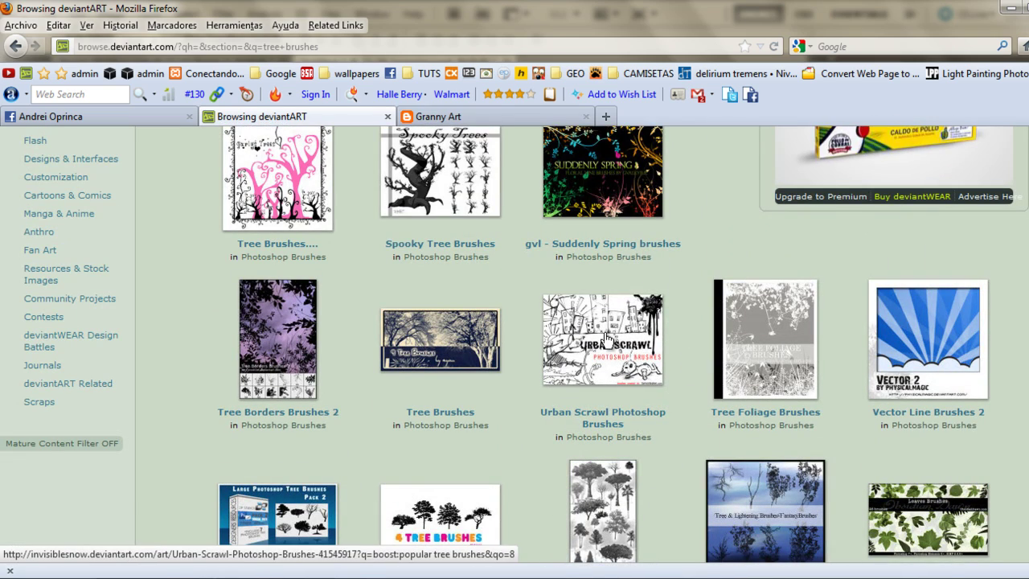
scroll(603, 334, up, 4)
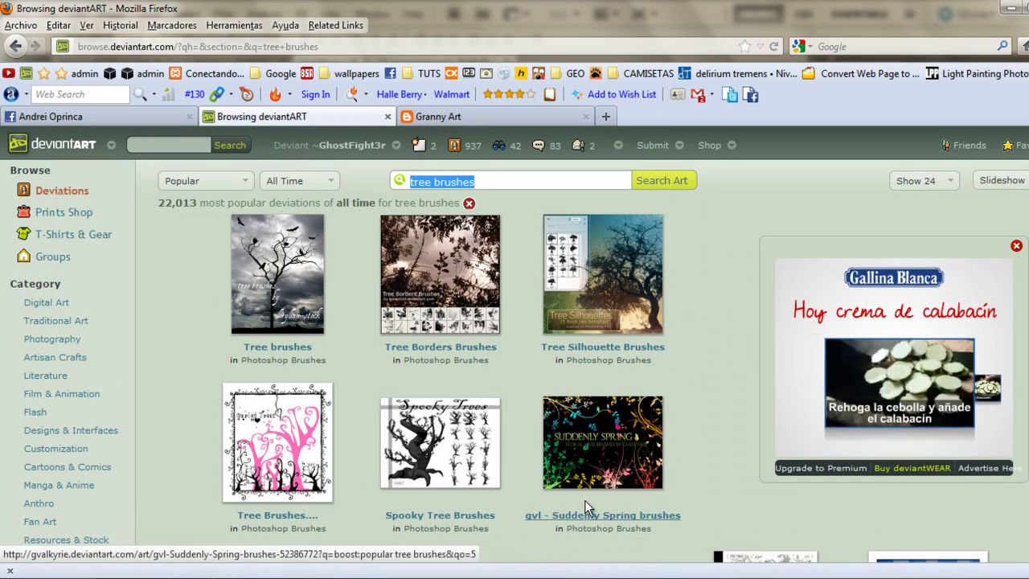
- Browse the Granny Art blog (grannyart.blogspot.com) for free PNG stock images
click(459, 117)
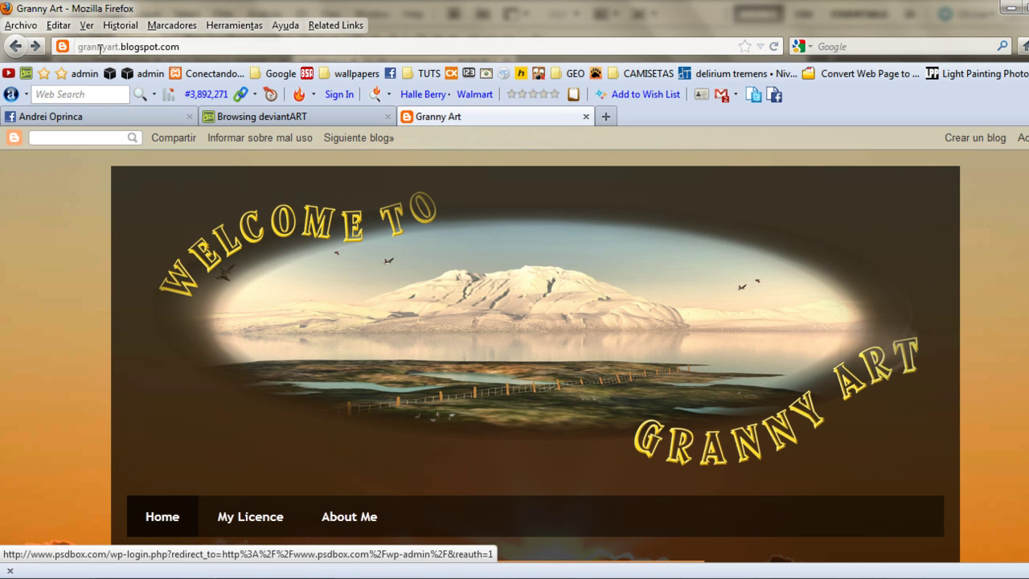
scroll(278, 234, down, 2)
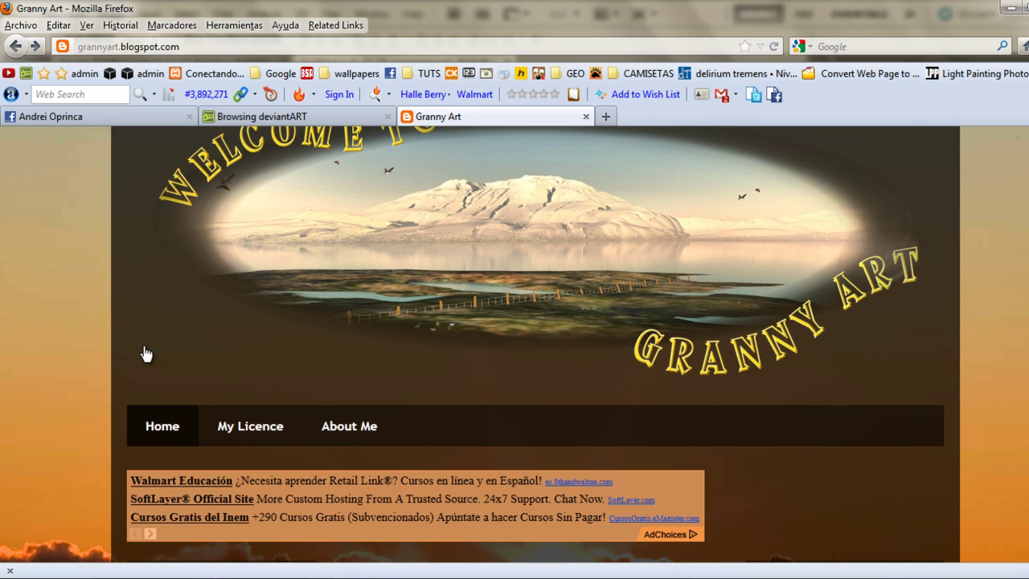
scroll(146, 354, down, 10)
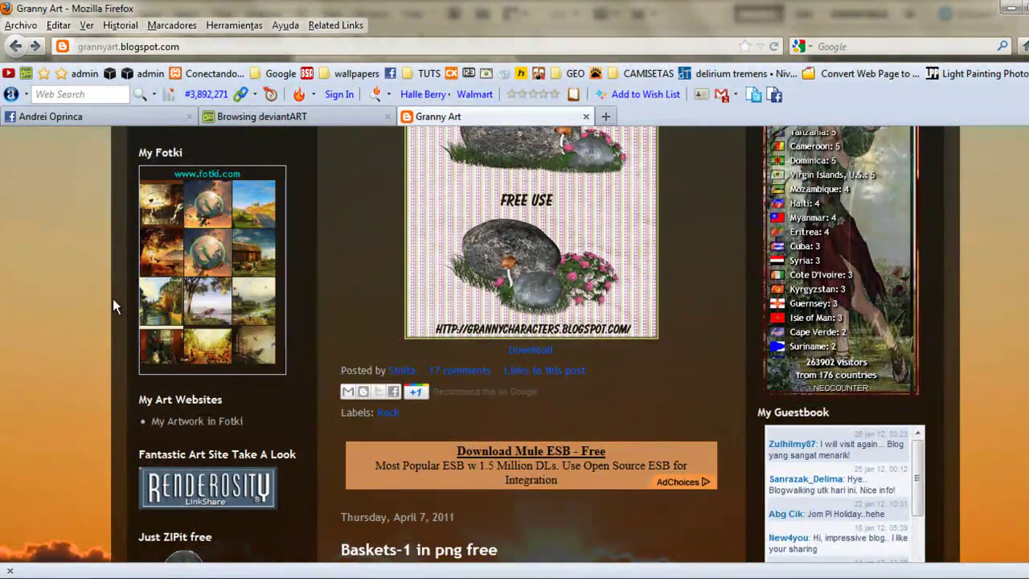
scroll(113, 299, down, 4)
scroll(576, 305, down, 8)
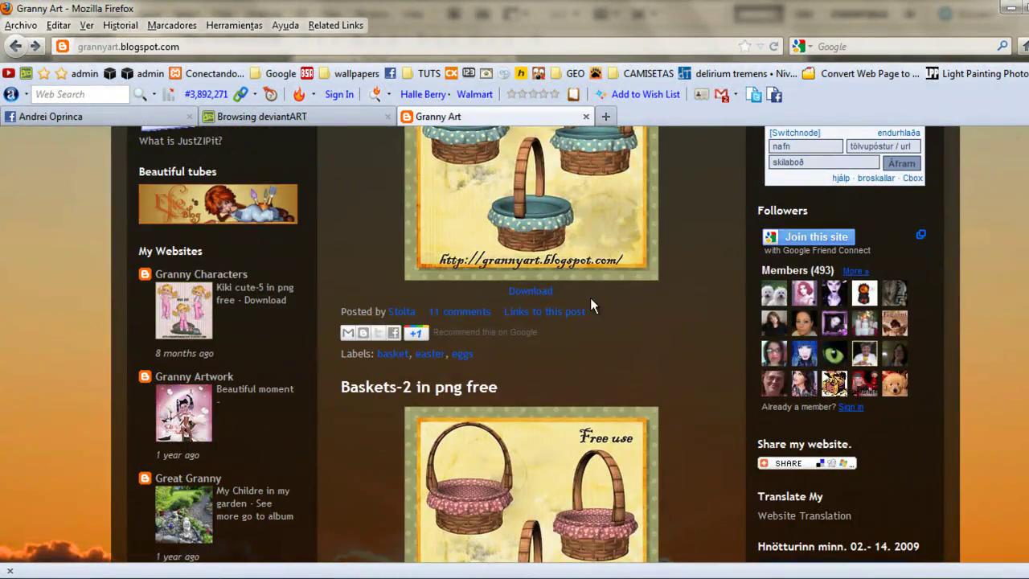
scroll(628, 296, down, 8)
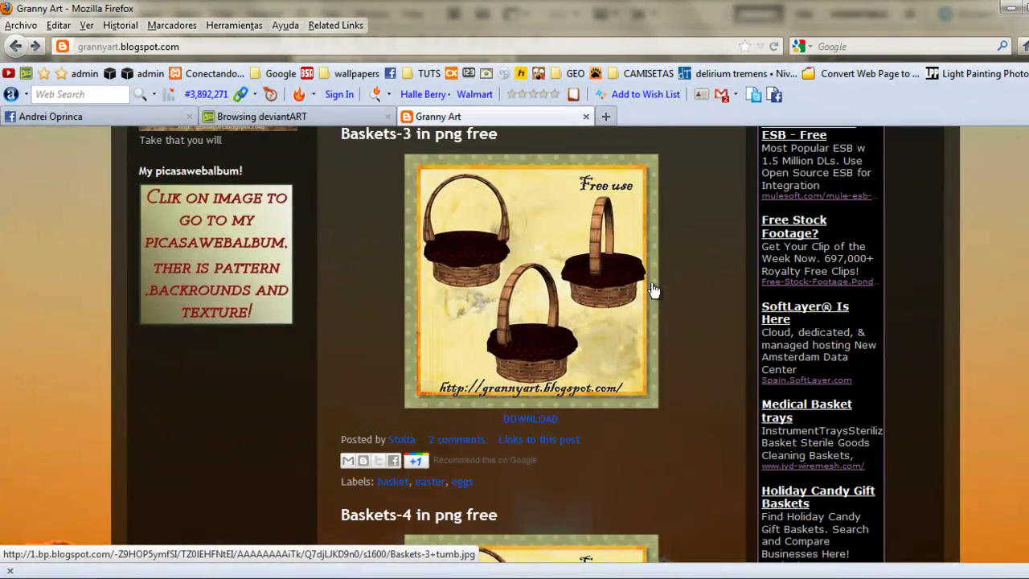
scroll(652, 289, down, 10)
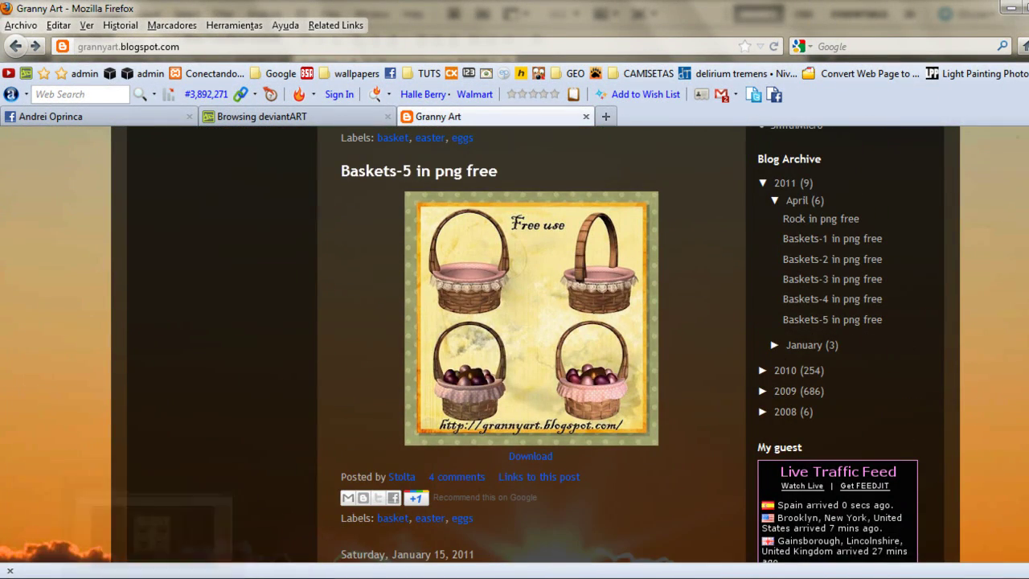
- Switch back to Photoshop and open the USA WEST-12 tree image from the realistic trees folder
click(308, 533)
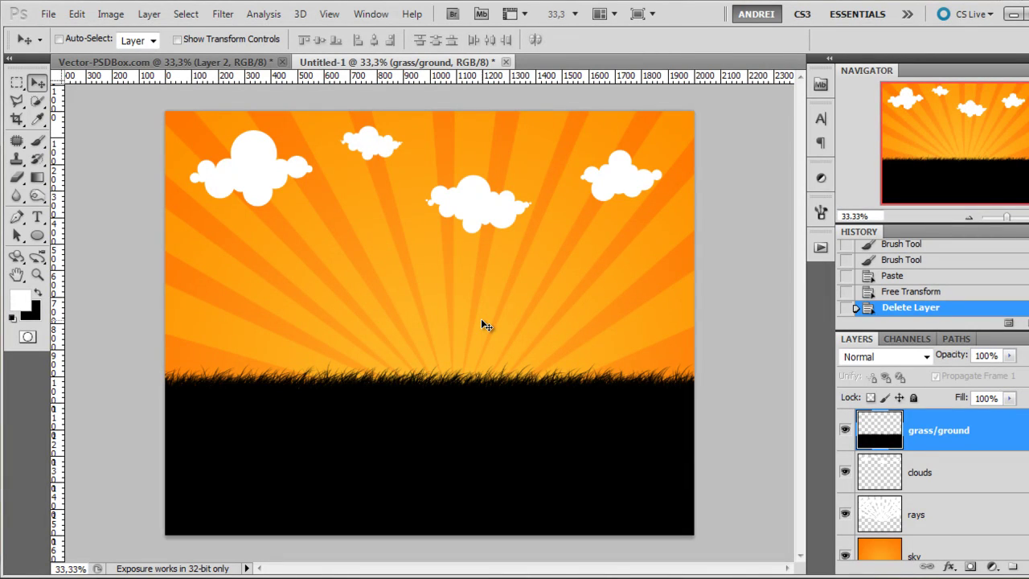
key(ctrl+o)
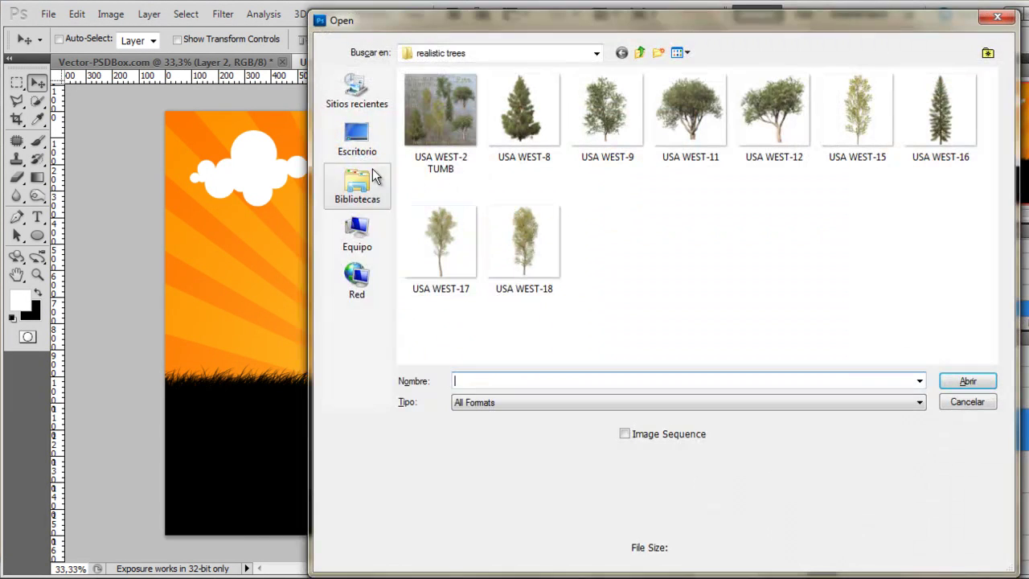
click(768, 127)
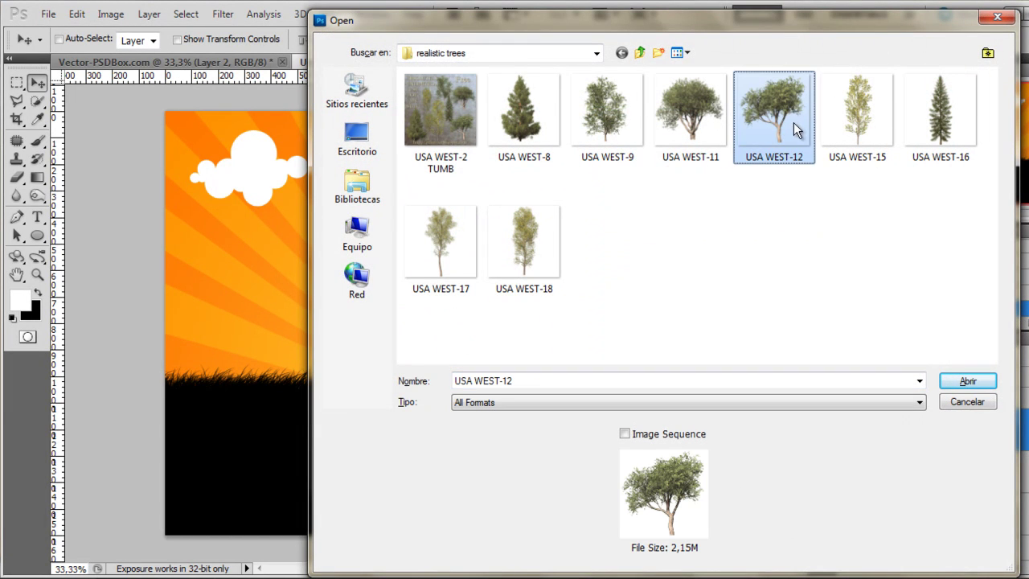
click(979, 379)
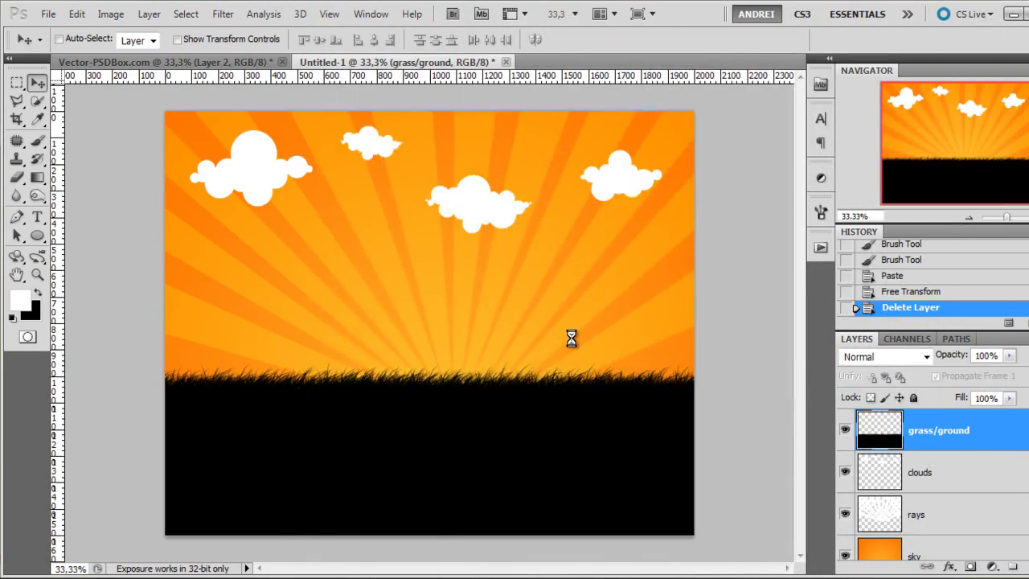
- Inspect the tree's foliage up close, cut the whole tree image, and close USA WEST-12.png without saving
key(ctrl+1)
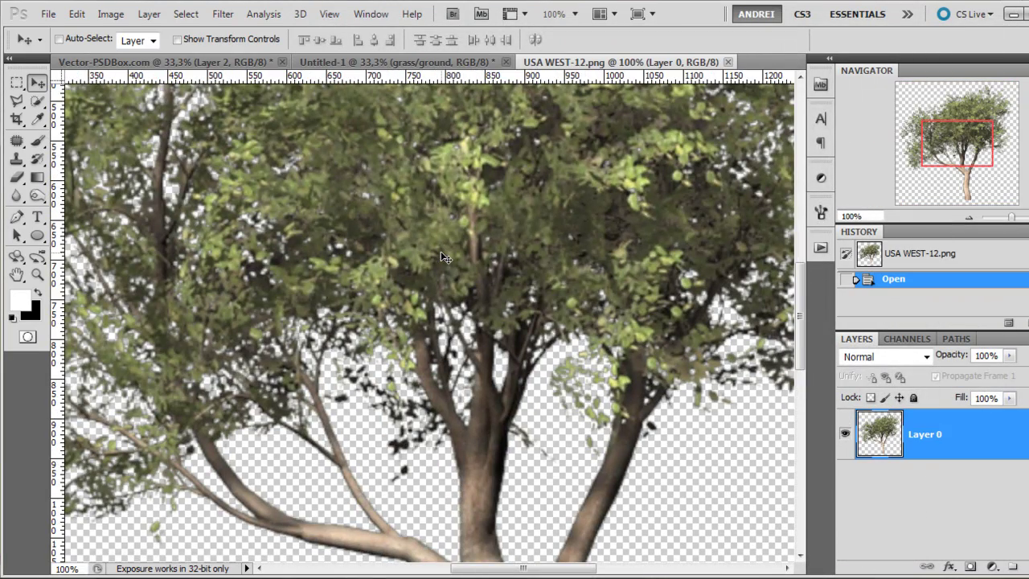
drag(580, 231, 492, 400)
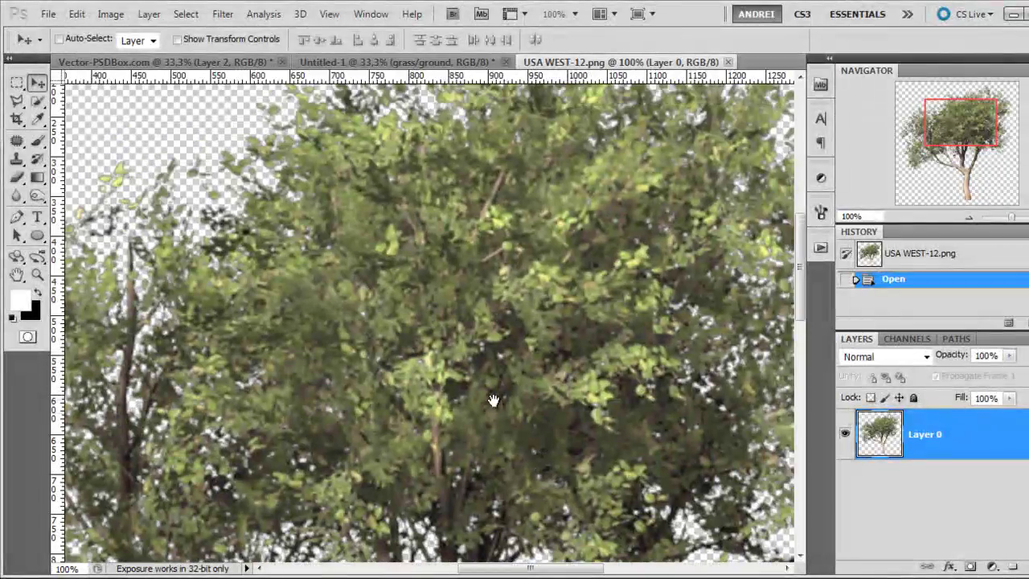
drag(362, 421, 636, 346)
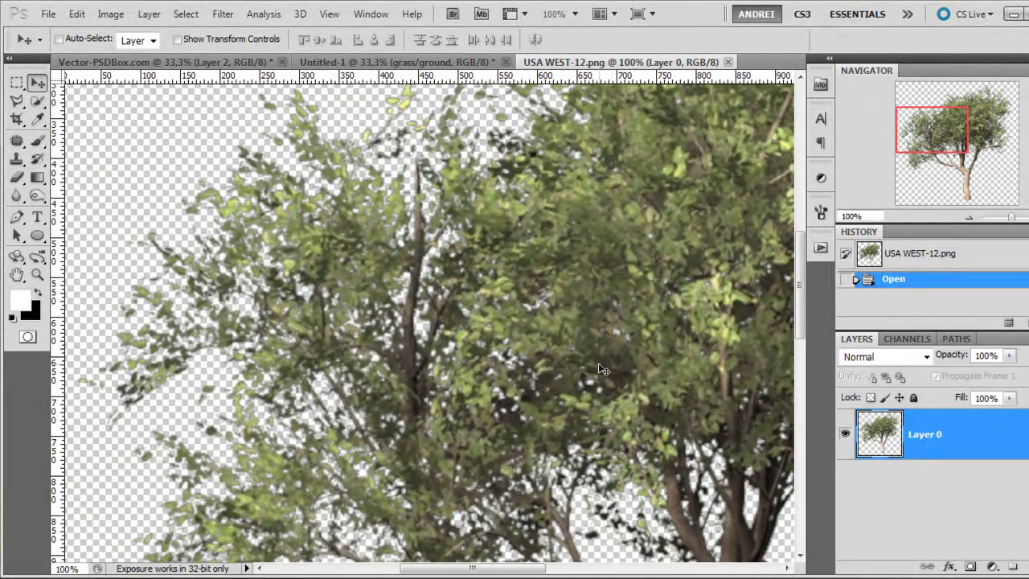
drag(614, 469, 466, 257)
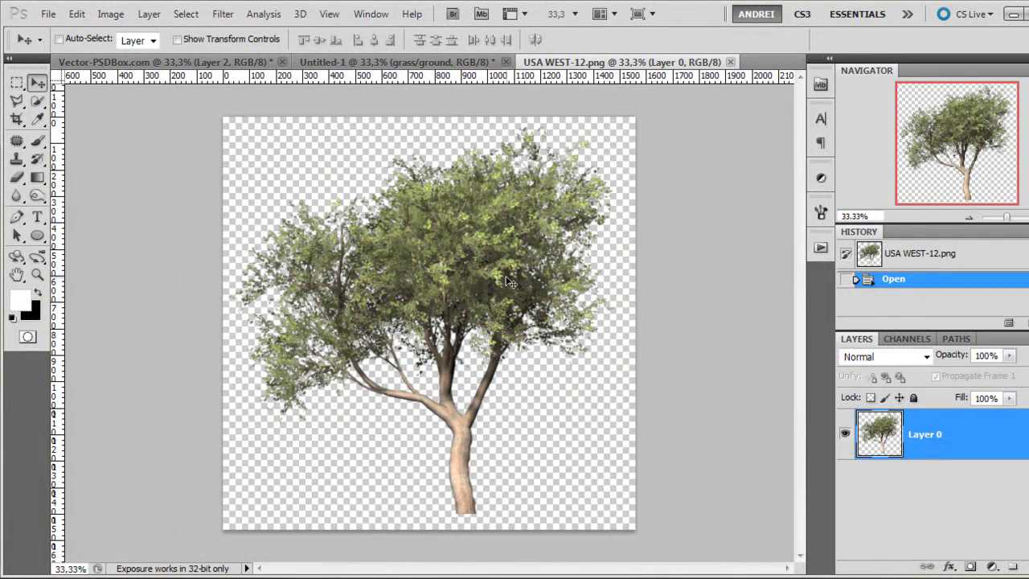
key(ctrl+a)
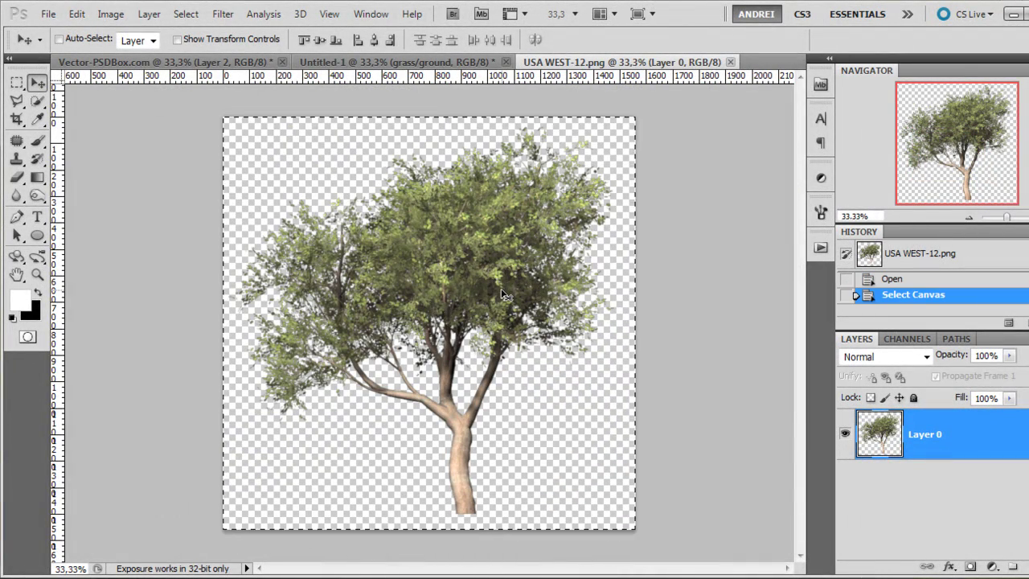
key(ctrl+x)
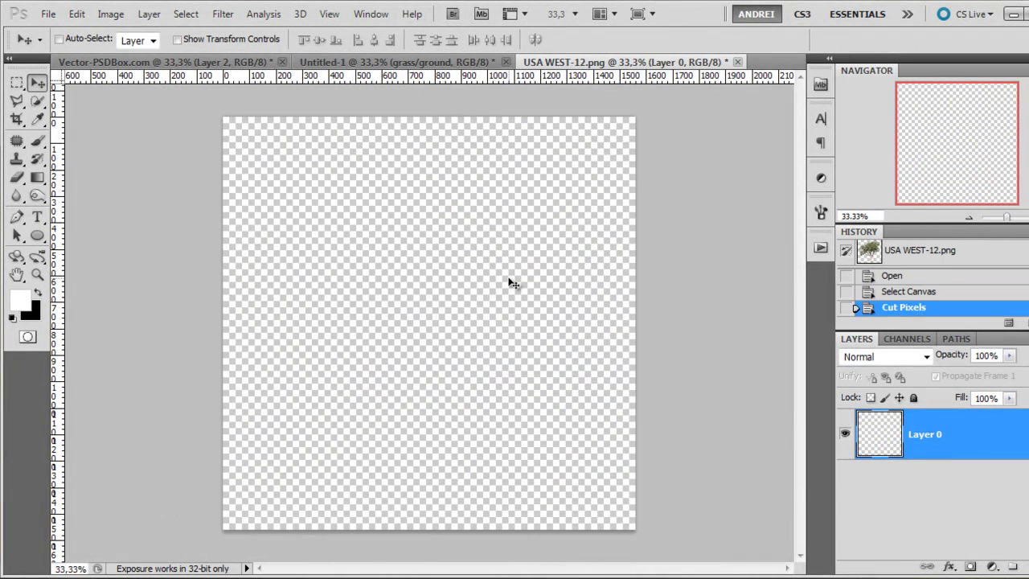
key(ctrl+w)
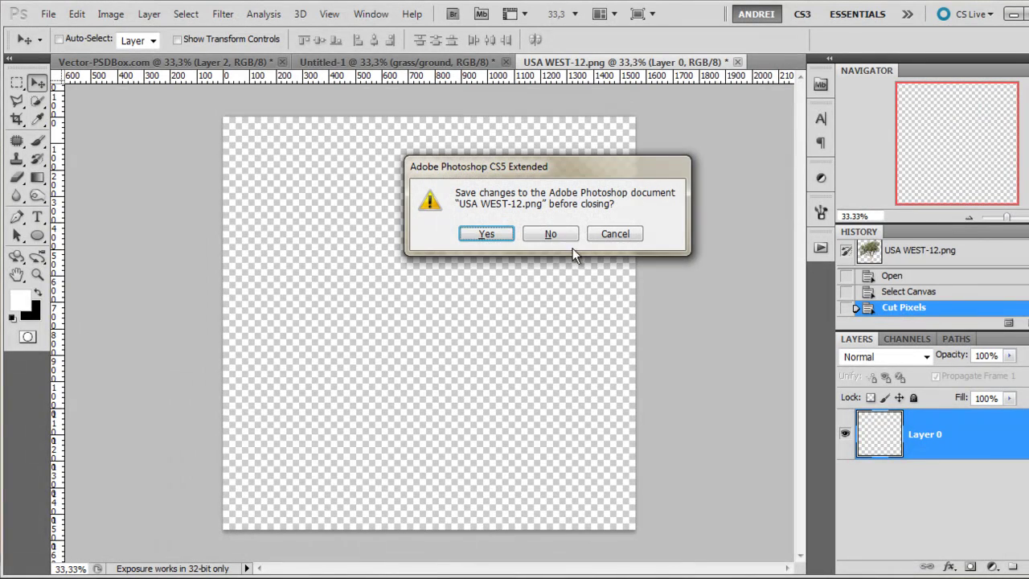
click(551, 237)
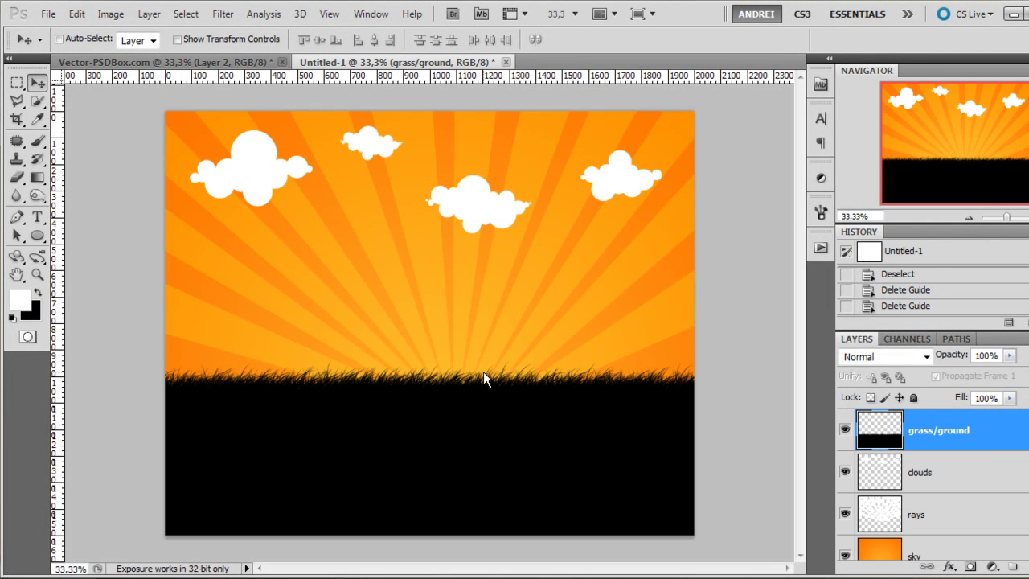
- Paste the tree into Untitled-1, flip it horizontally and place it at the canvas's left edge with its trunk base in the grass
key(ctrl+v)
key(ctrl+r)
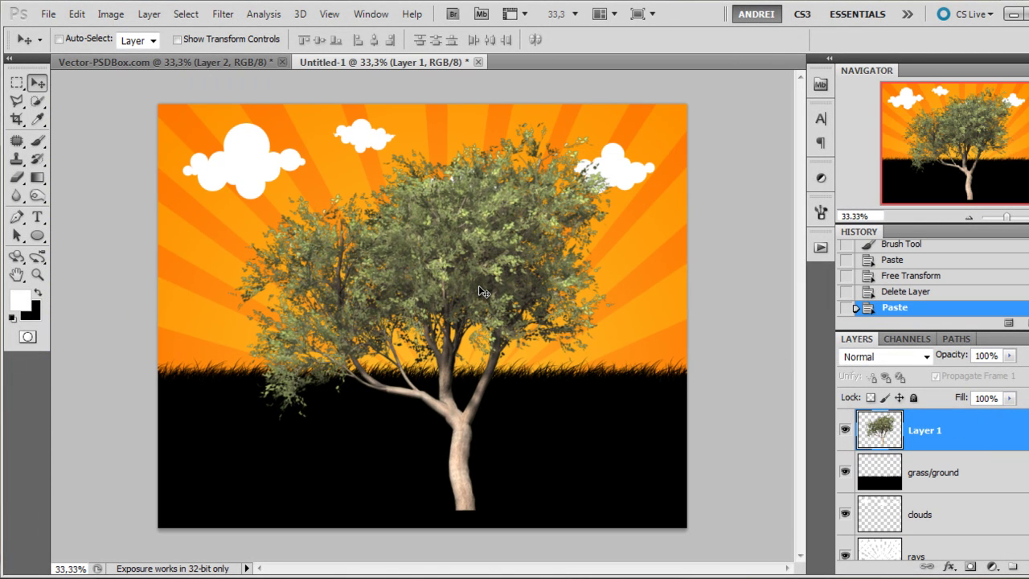
key(ctrl+r)
key(ctrl+t)
right_click(494, 256)
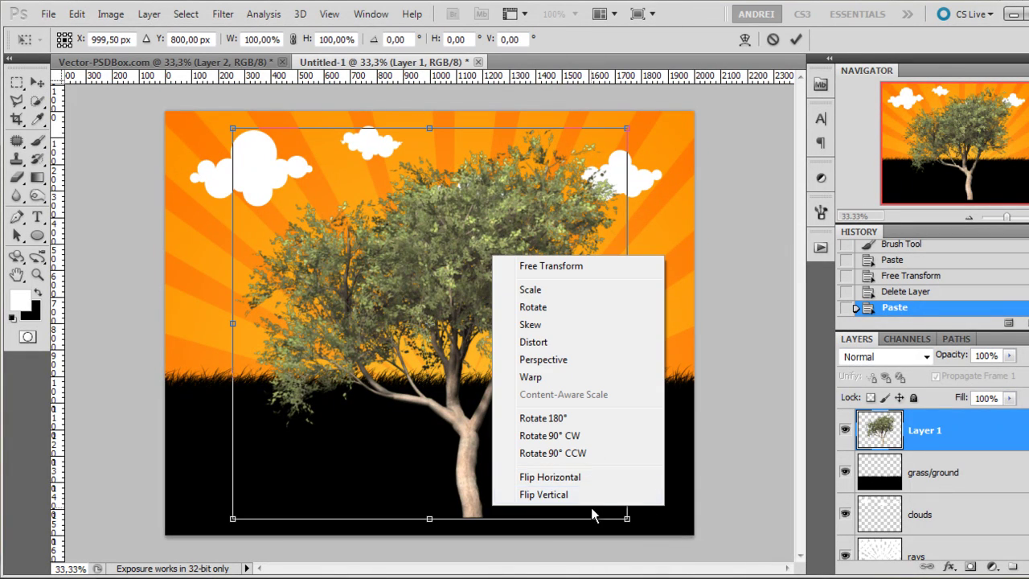
click(573, 477)
drag(498, 475, 314, 351)
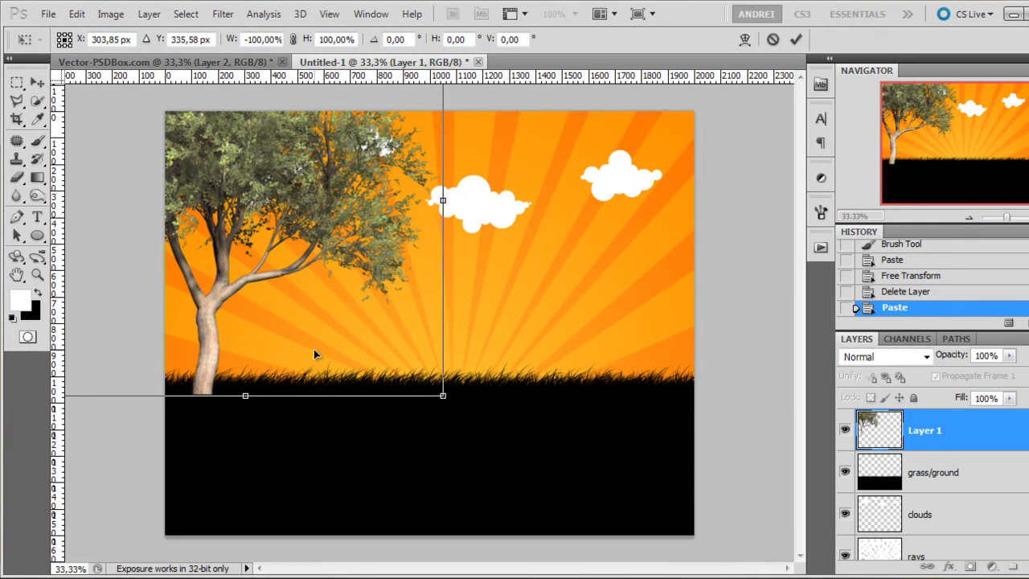
key(Return)
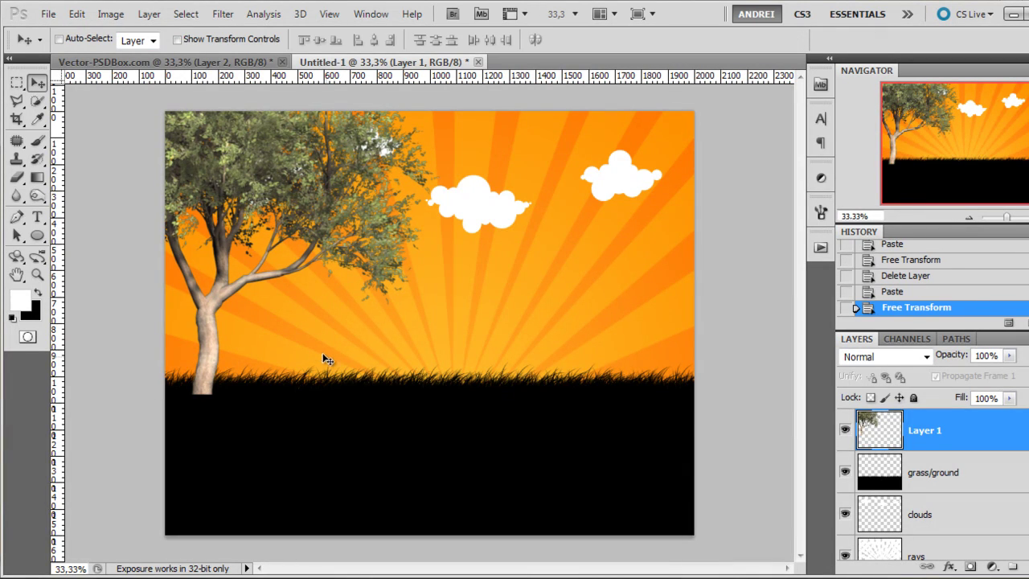
- Rename the pasted tree's layer as "tree"
double_click(926, 431)
text(tree)
key(Return)
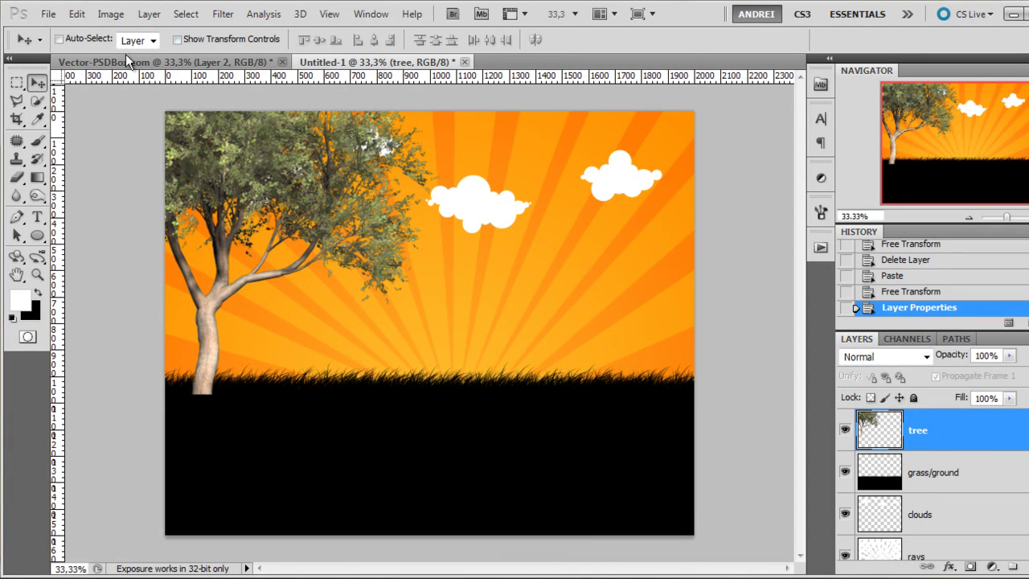
- Turn the tree into a black silhouette with a Hue/Saturation adjustment, setting Lightness to -100
click(118, 18)
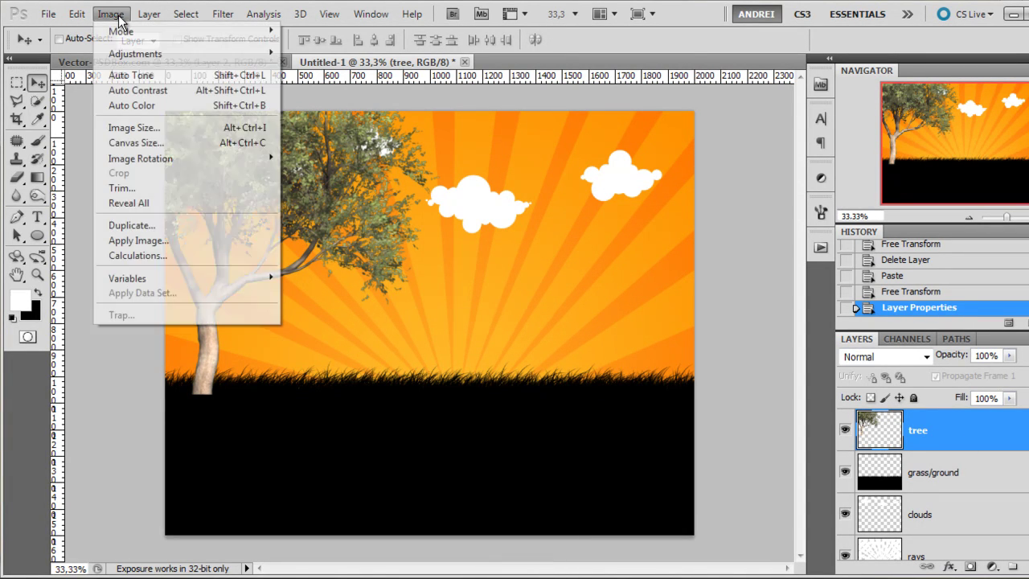
mouse_move(223, 63)
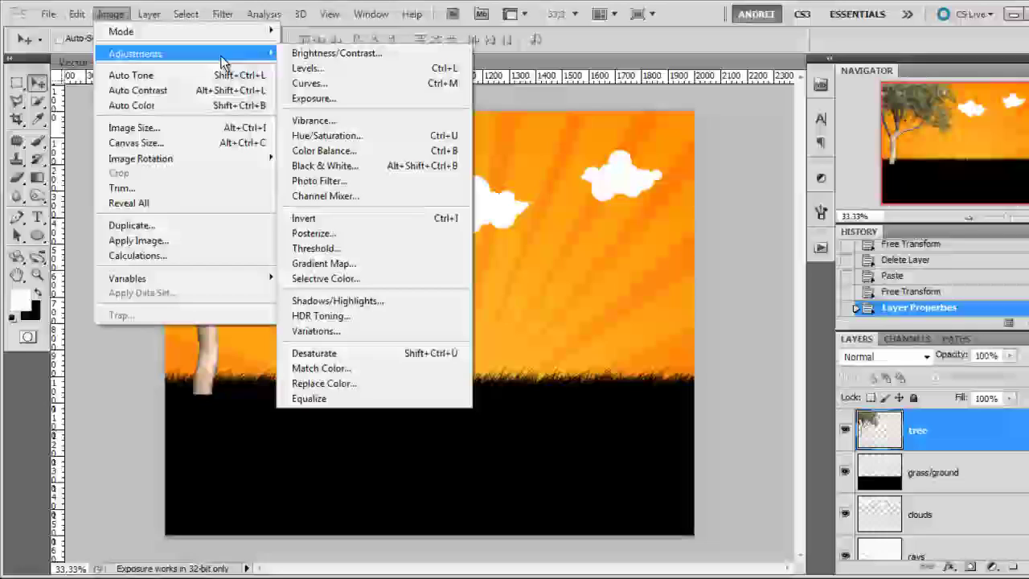
click(343, 136)
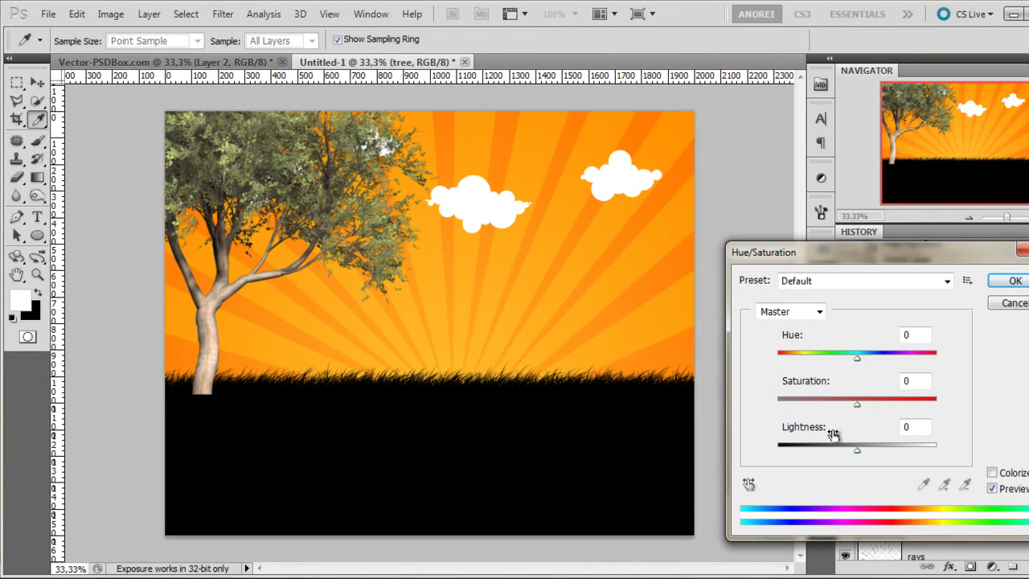
drag(850, 450, 770, 450)
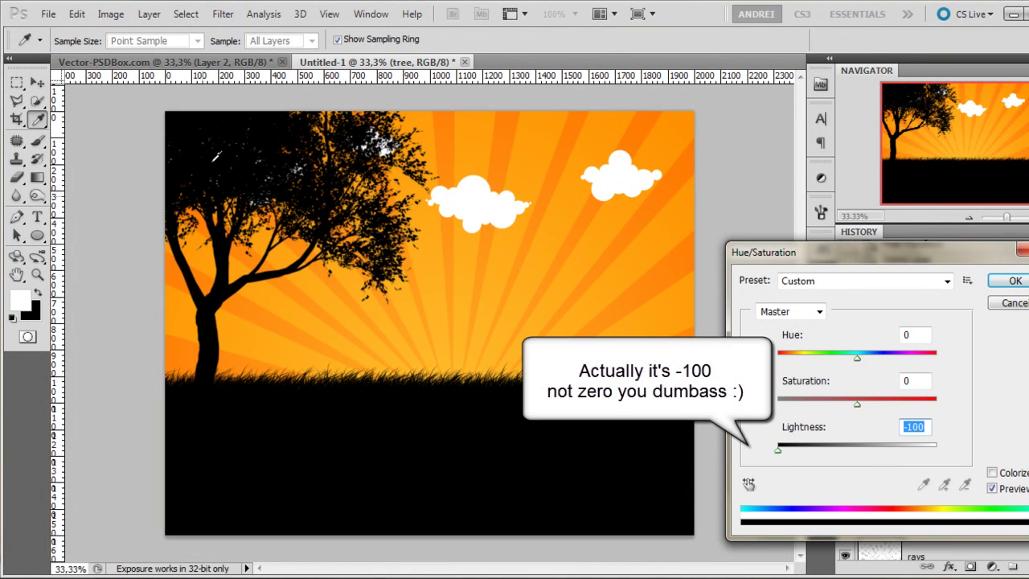
click(1006, 281)
- Shift the tree silhouette slightly towards the canvas's left edge and check its leaf and grass details at 100%
click(35, 84)
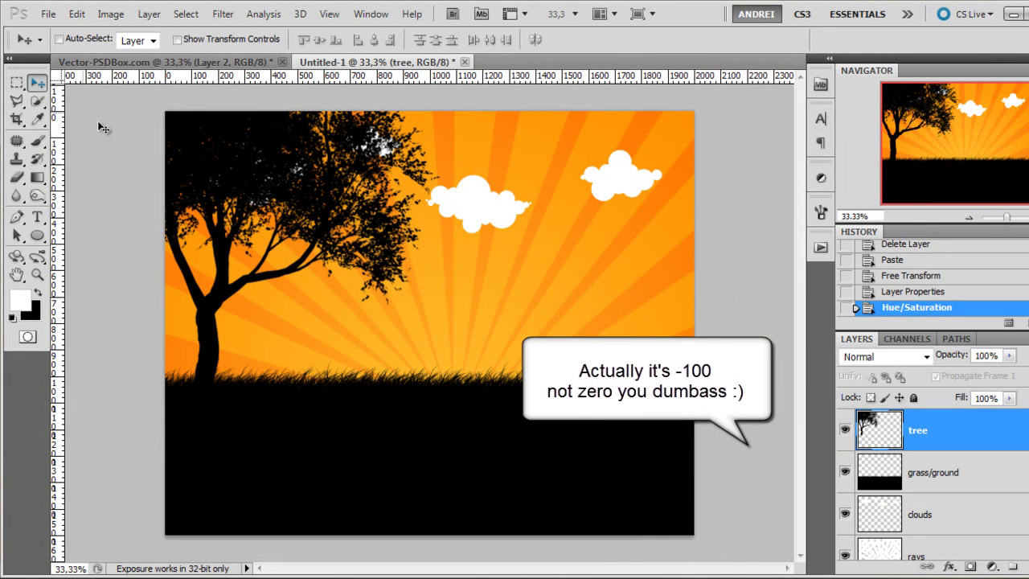
drag(305, 208, 257, 190)
key(ctrl+1)
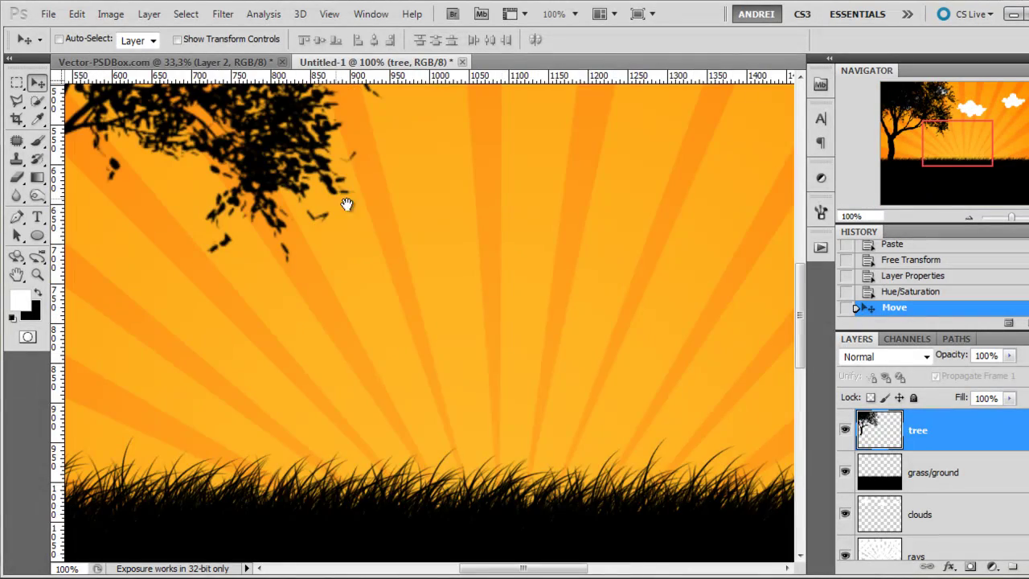
drag(346, 204, 691, 453)
key(ctrl+minus)
key(ctrl+minus)
key(ctrl+minus)
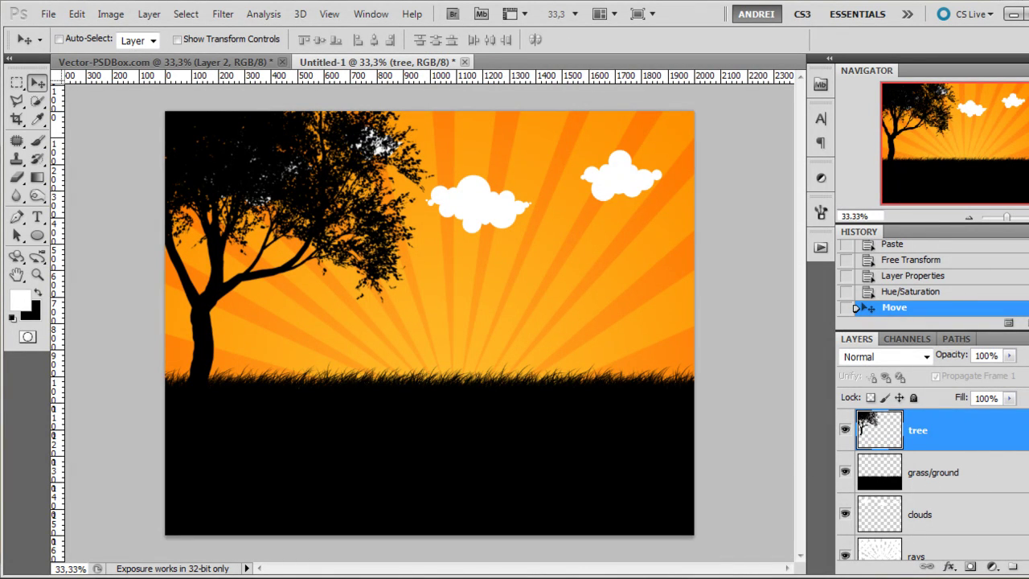
- Add a new layer above the tree layer and reset the Brush tool's presets to the default set
key(ctrl+shift+alt+n)
click(37, 139)
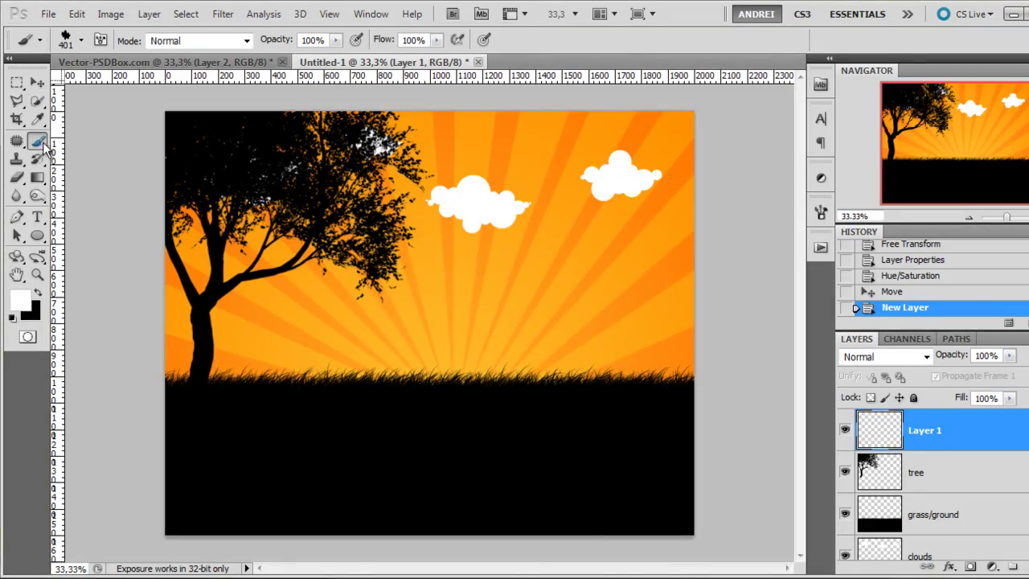
right_click(462, 237)
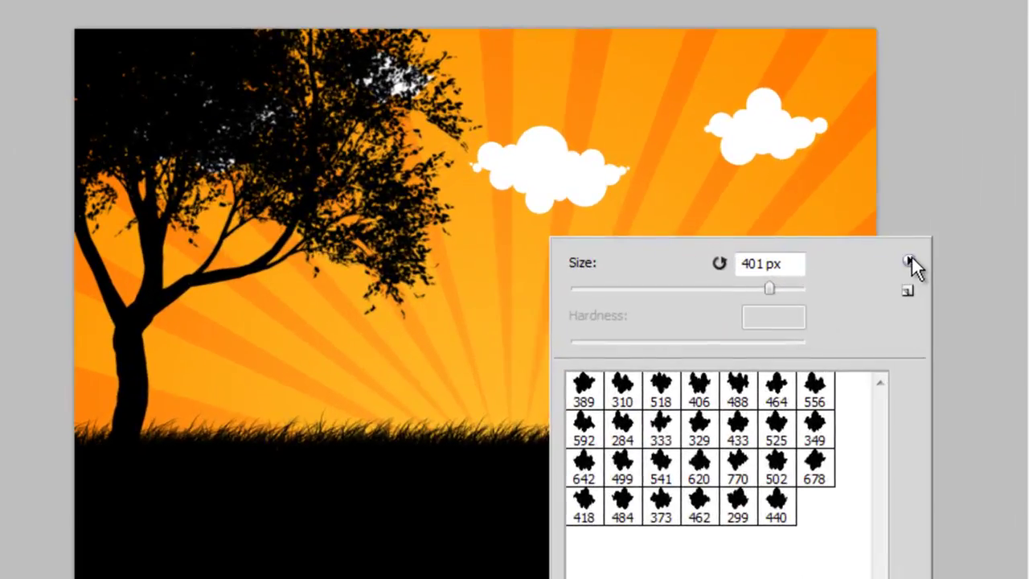
click(723, 262)
click(730, 266)
click(909, 262)
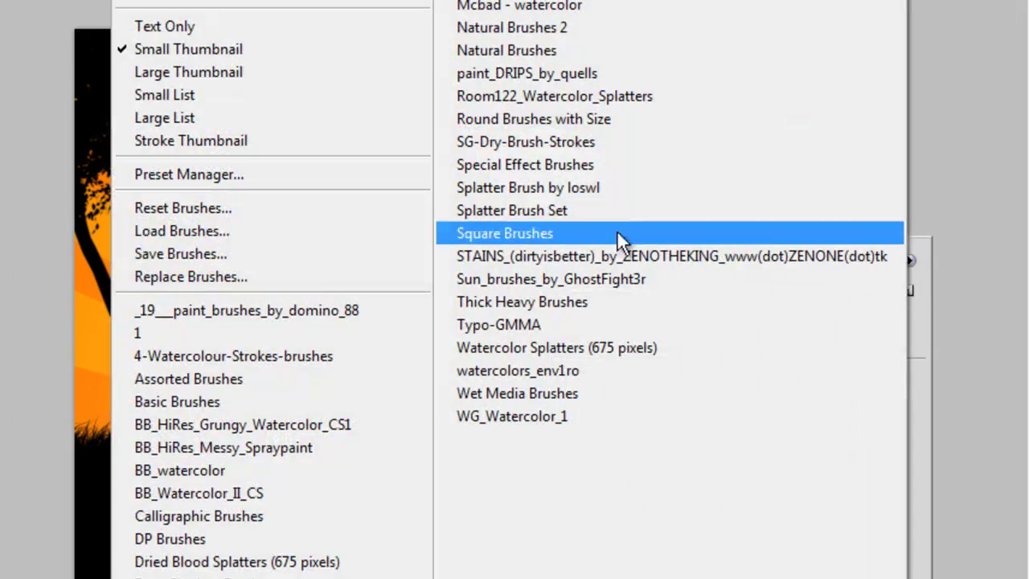
click(175, 209)
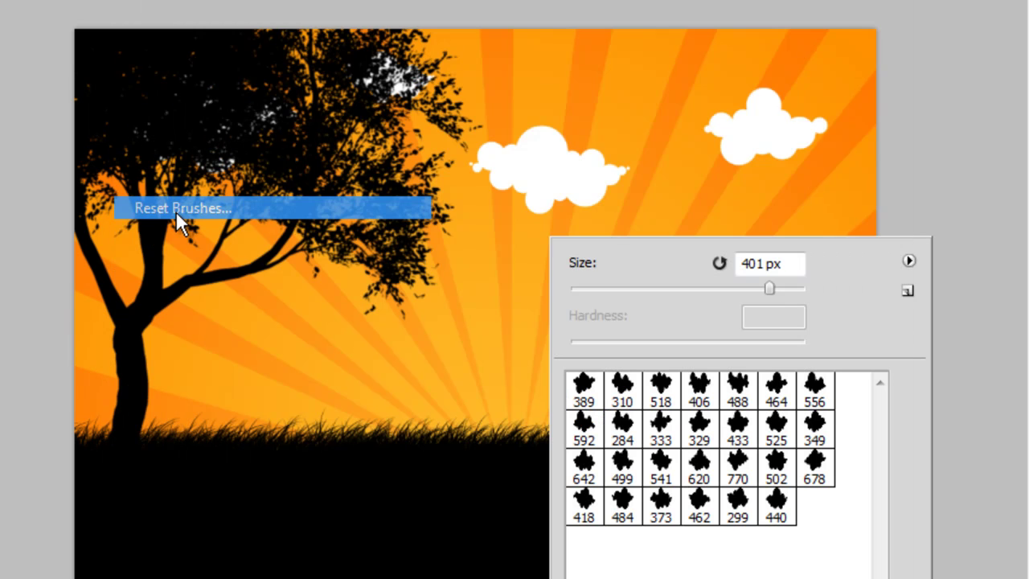
key(Return)
- Choose the 74 px maple leaf brush tip
drag(871, 448, 881, 507)
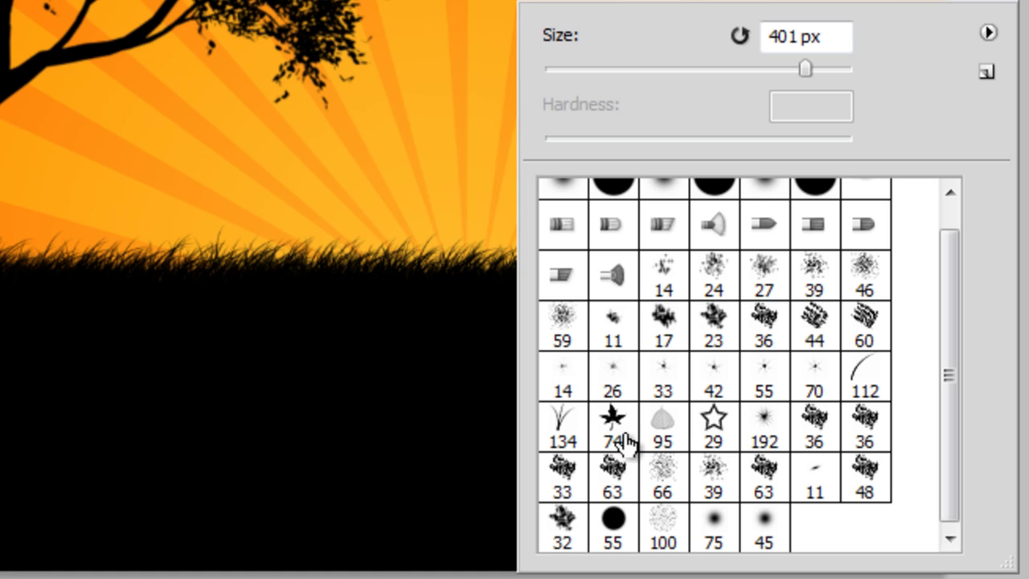
click(624, 426)
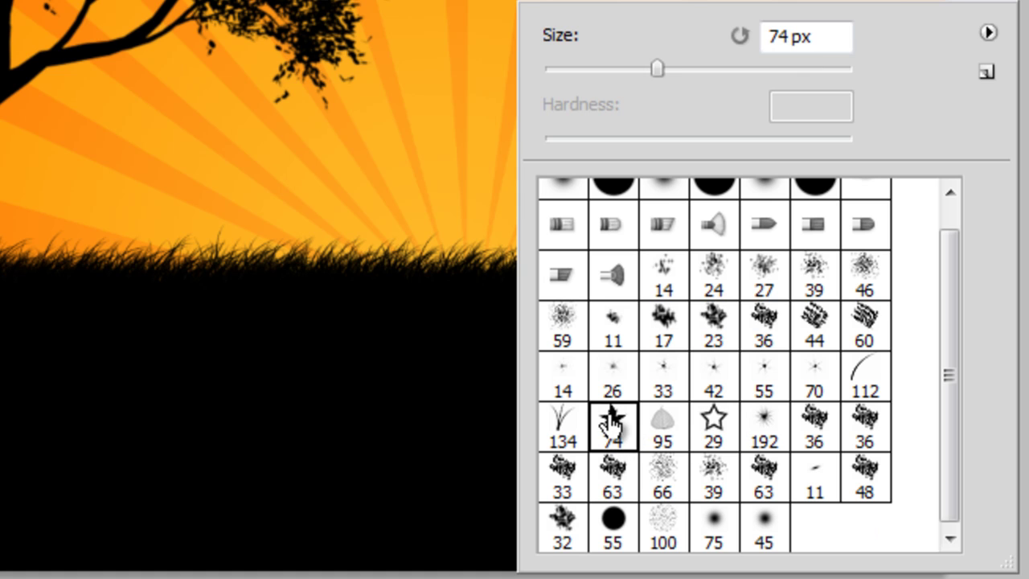
key(Return)
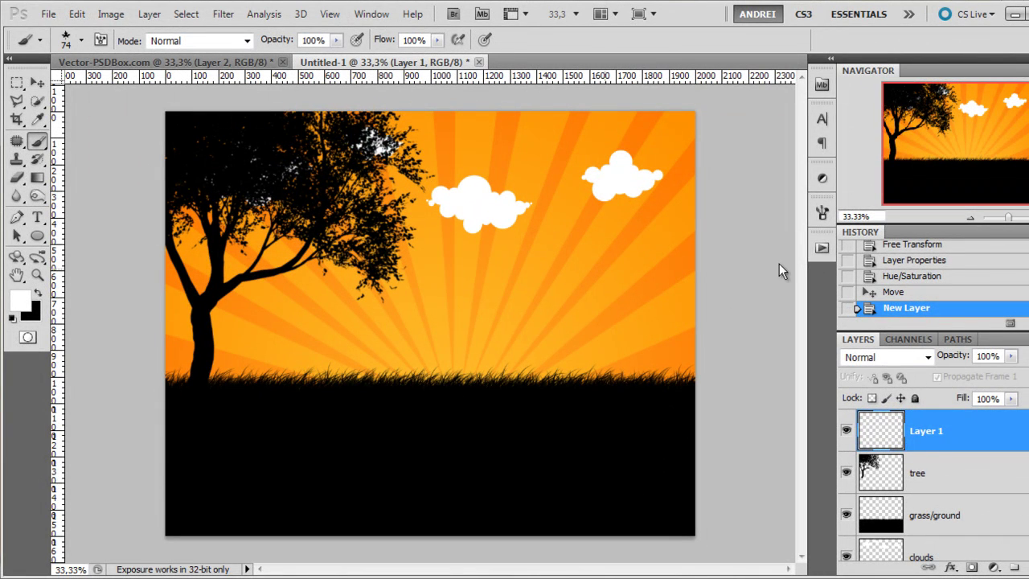
- Review the leaf brush's Shape Dynamics and set its Scattering count to 1
click(822, 212)
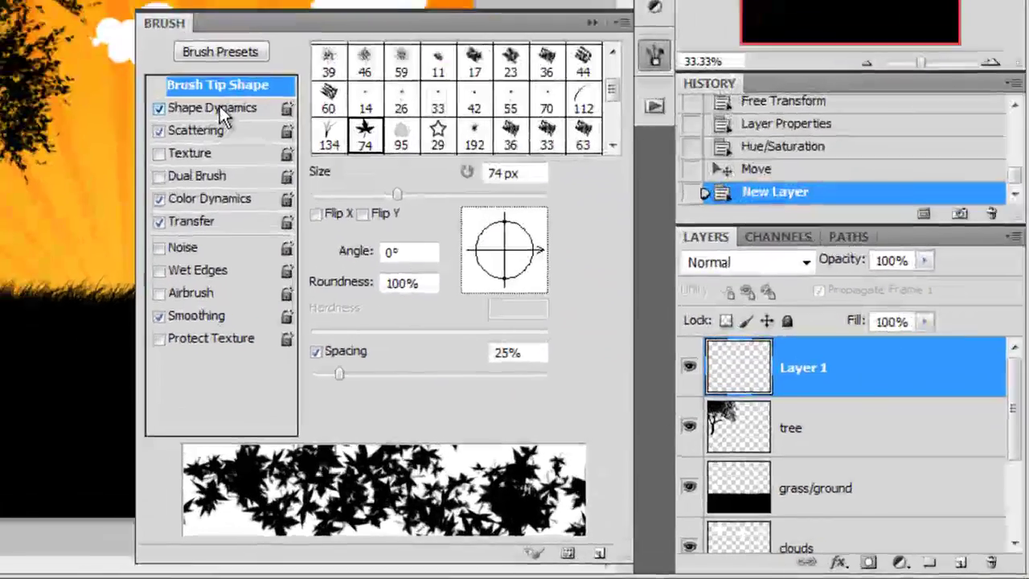
click(548, 249)
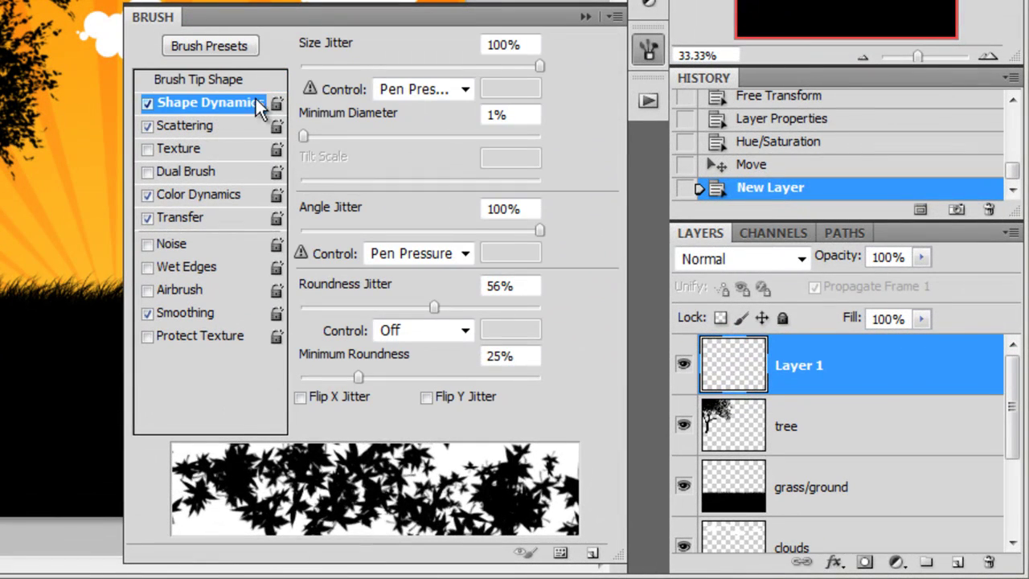
click(169, 127)
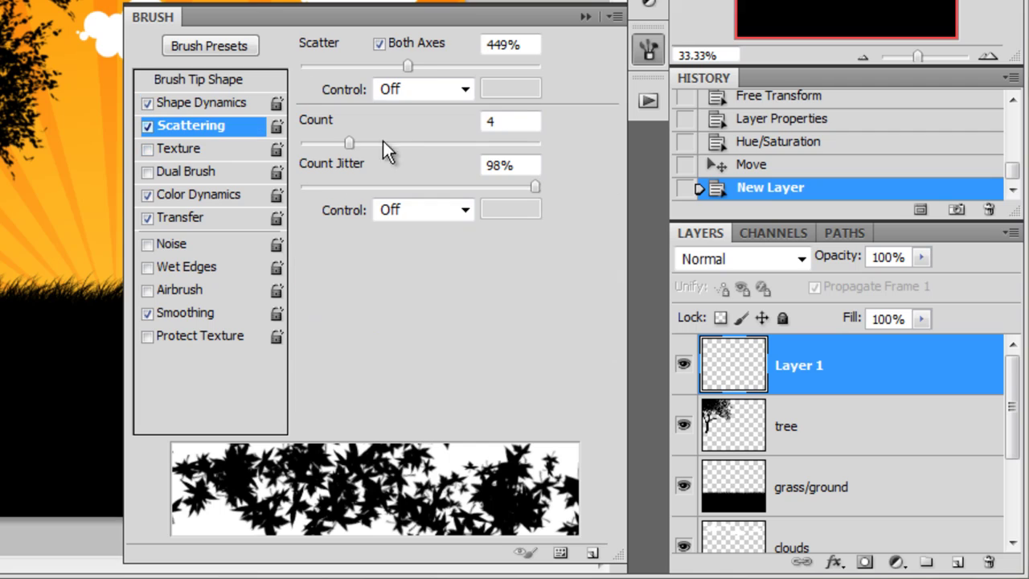
drag(345, 139, 292, 141)
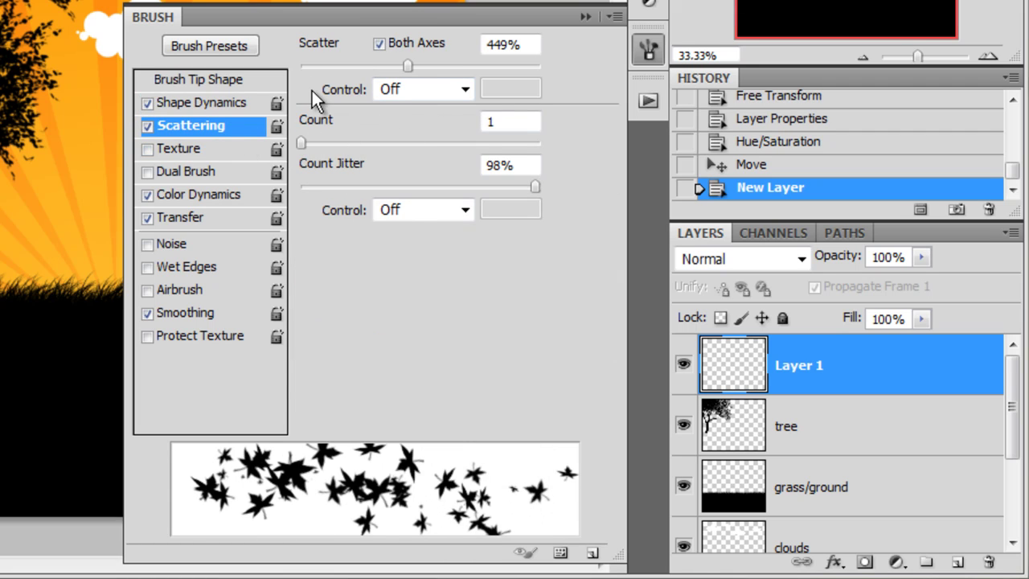
- Set the leaf brush's tip spacing to 64% and its Scatter to 1000%
click(213, 82)
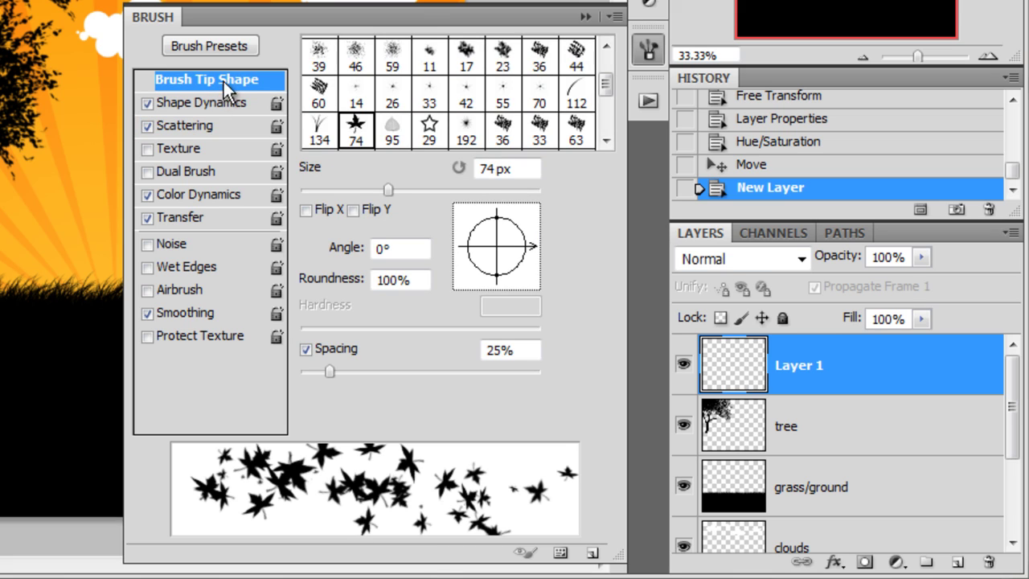
drag(329, 371, 377, 370)
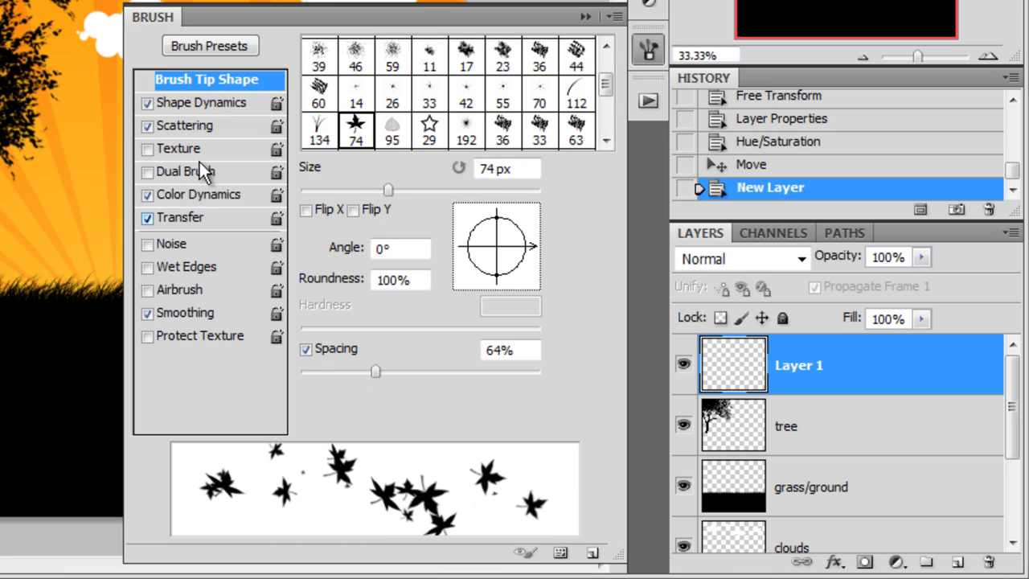
click(212, 127)
drag(408, 68, 547, 88)
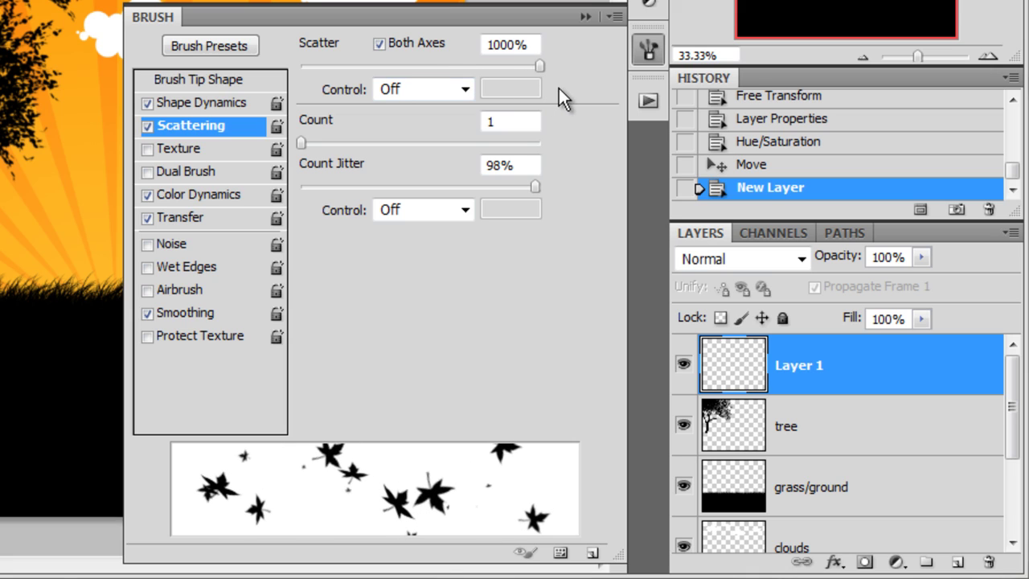
- Turn off Color Dynamics for the leaf brush and collapse the brush settings
click(198, 202)
click(149, 197)
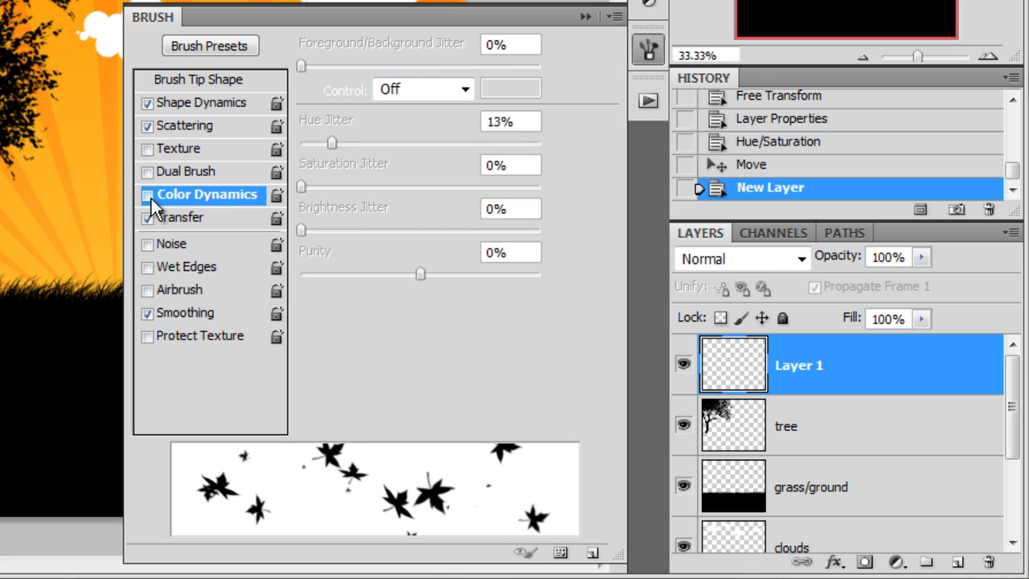
click(584, 17)
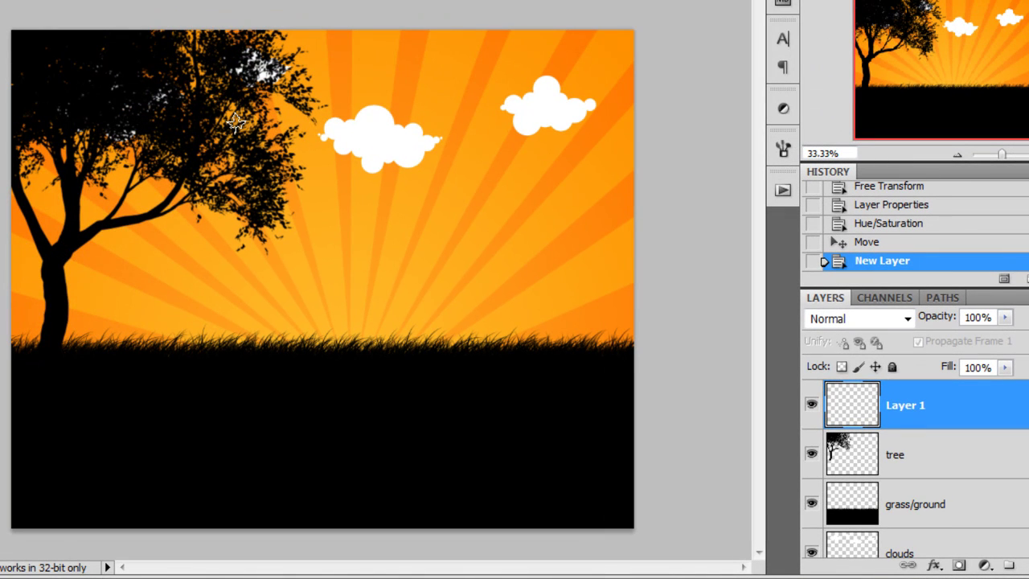
- Try scattering leaf strokes from the tree's crown across the sky in white and black, undoing every attempt
mouse_move(234, 122)
mouse_down()
mouse_move(445, 223)
mouse_move(353, 256)
mouse_up()
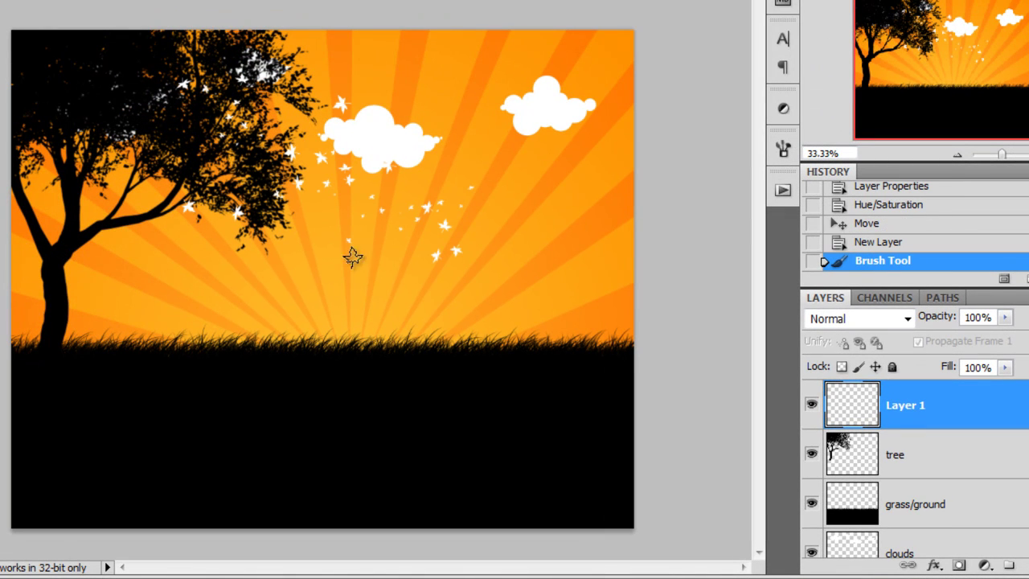
key(ctrl+z)
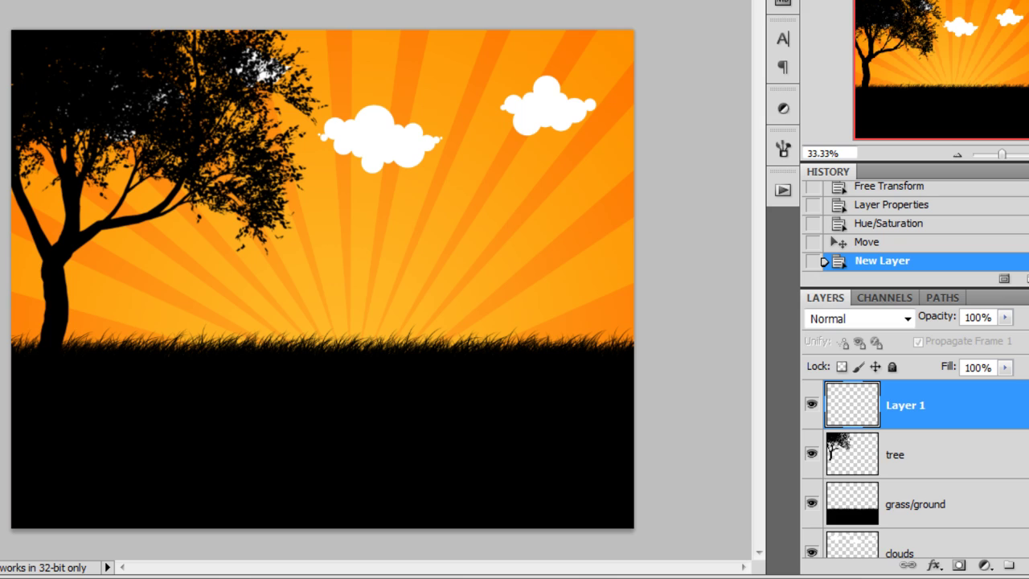
drag(333, 179, 487, 234)
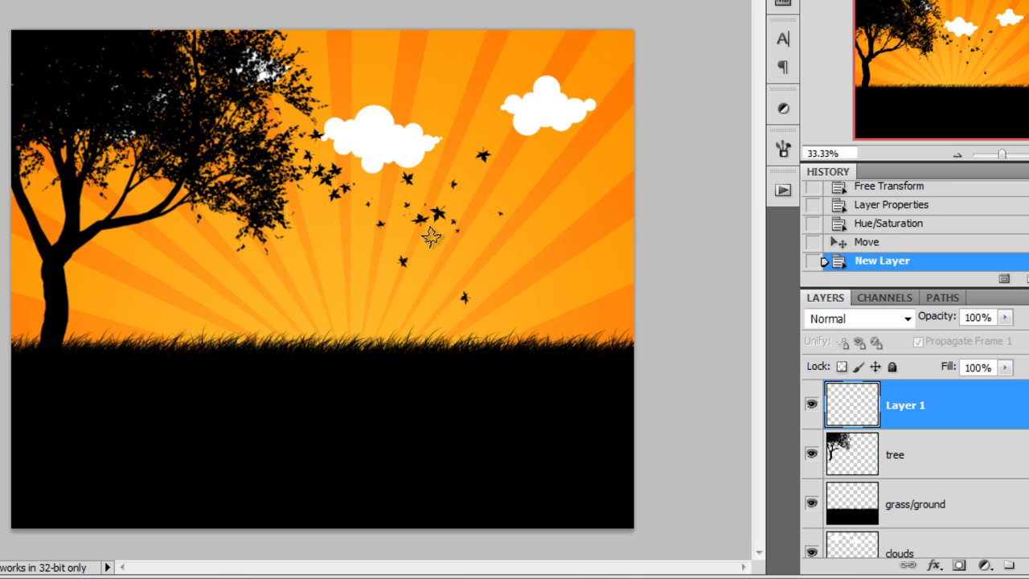
key(ctrl+z)
drag(347, 217, 474, 265)
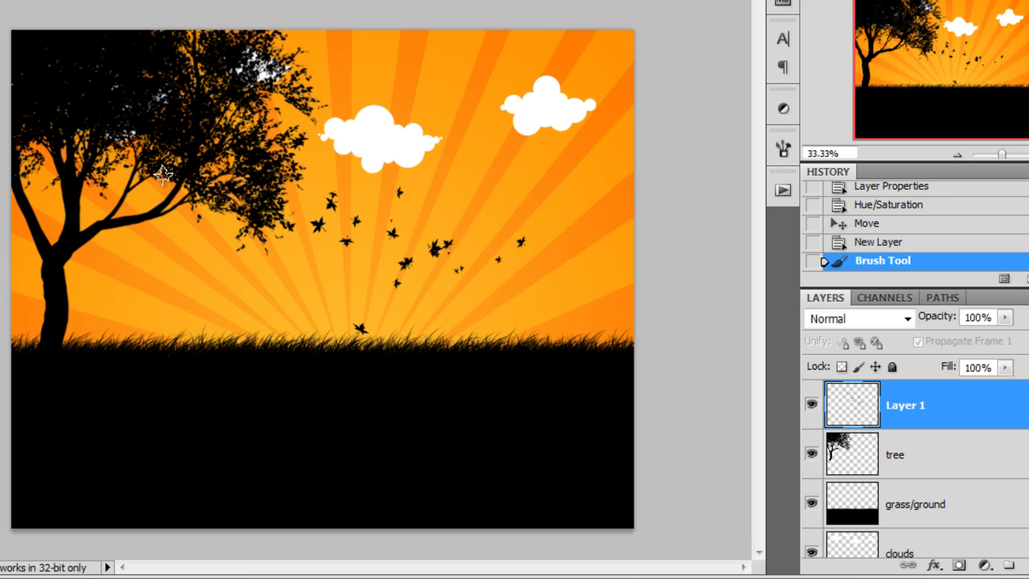
drag(220, 259, 291, 319)
key(ctrl+alt+z)
key(ctrl+alt+z)
mouse_move(298, 172)
mouse_down()
mouse_move(384, 218)
mouse_move(392, 241)
mouse_up()
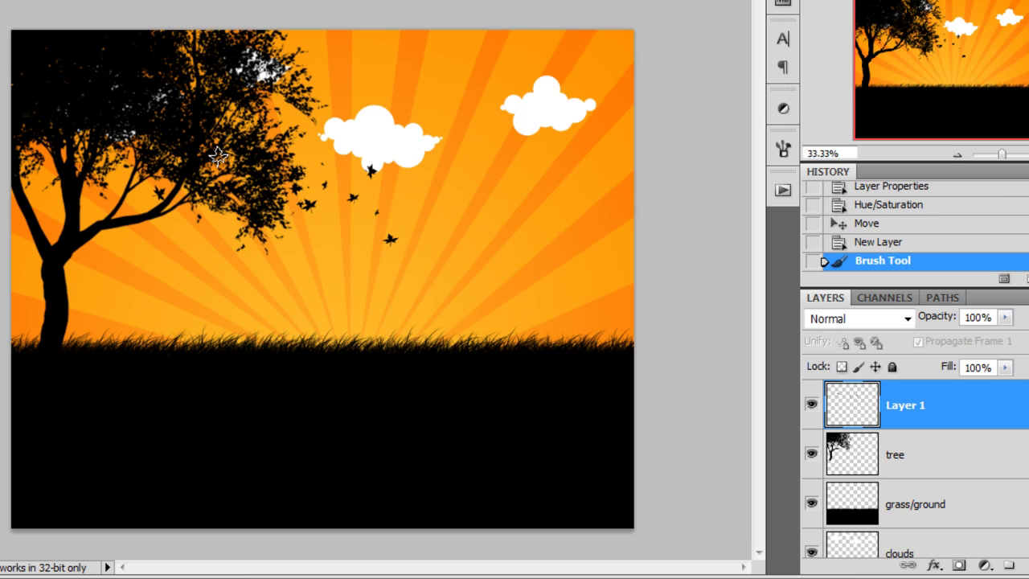
drag(281, 273, 291, 282)
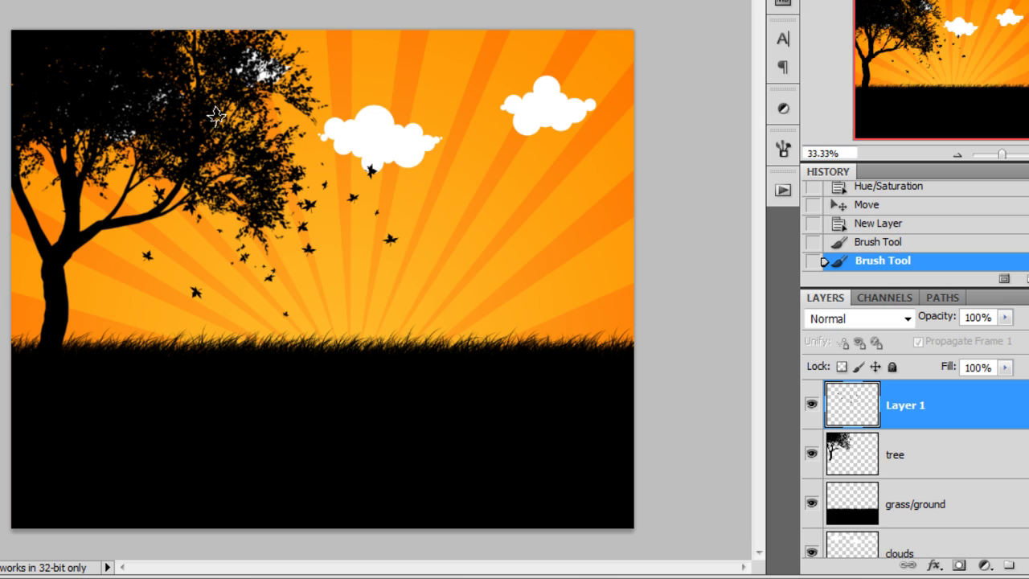
drag(318, 160, 473, 292)
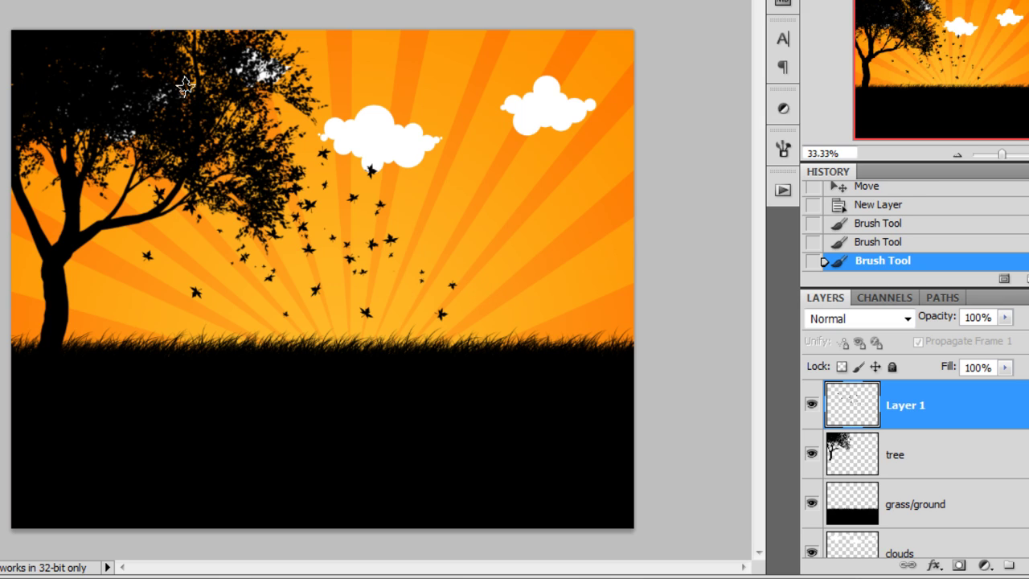
mouse_move(185, 85)
mouse_down()
mouse_move(432, 156)
mouse_move(453, 196)
mouse_move(253, 87)
mouse_move(455, 138)
mouse_move(281, 252)
mouse_up()
key(ctrl+alt+z)
key(ctrl+alt+z)
key(ctrl+alt+z)
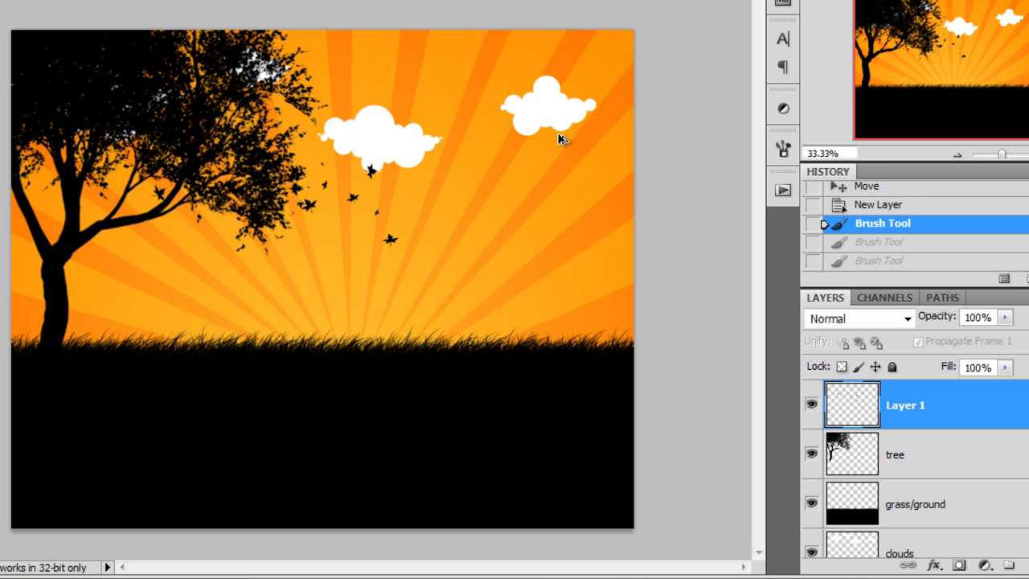
key(ctrl+alt+z)
- Set the leaf brush's Minimum Diameter to 35% in Shape Dynamics and collapse the brush settings
click(783, 148)
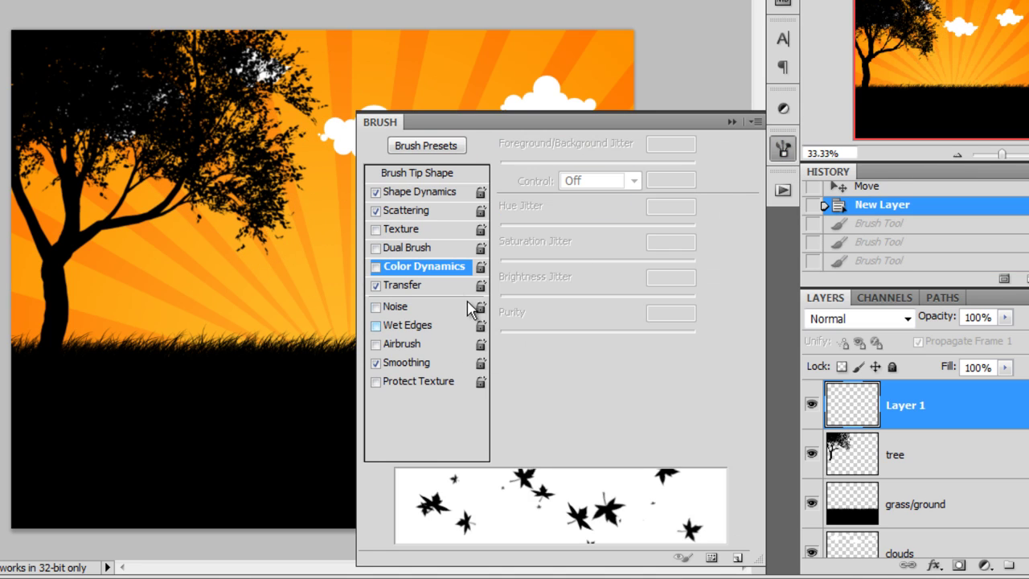
click(424, 192)
mouse_move(505, 219)
mouse_down()
mouse_move(597, 218)
mouse_move(455, 233)
mouse_move(569, 237)
mouse_move(574, 223)
mouse_move(542, 234)
mouse_move(570, 237)
mouse_up()
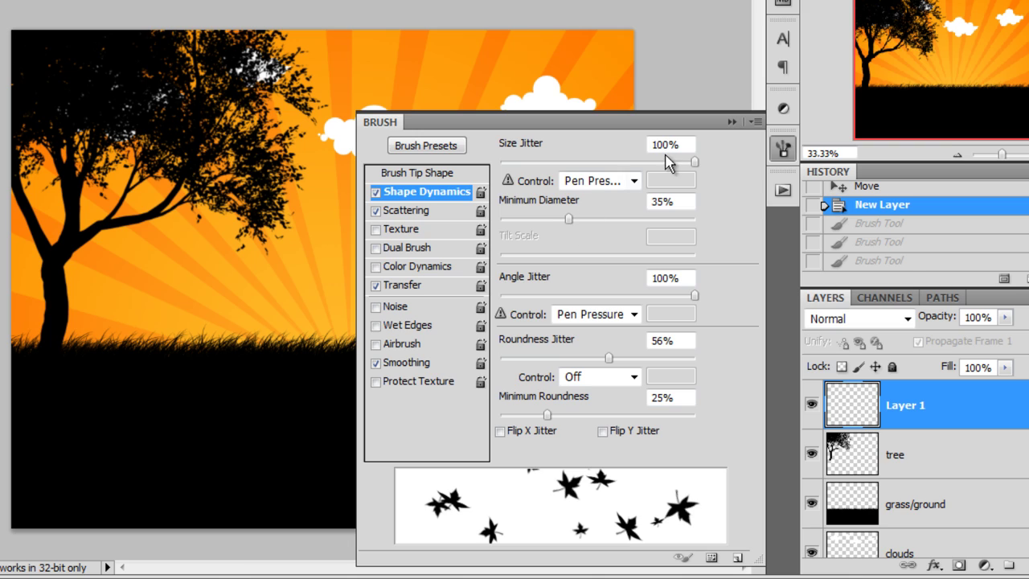
click(731, 122)
- Test the adjusted leaf brush with two strokes beside the tree and undo them
mouse_move(221, 105)
mouse_down()
mouse_move(479, 199)
mouse_move(434, 257)
mouse_up()
key(ctrl+z)
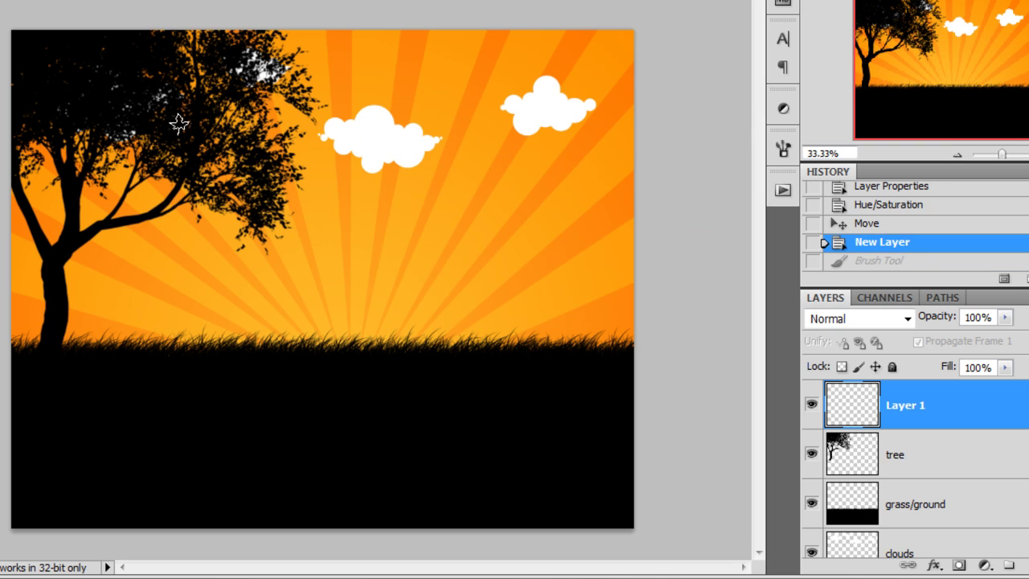
mouse_move(322, 204)
mouse_down()
mouse_move(394, 227)
mouse_move(374, 208)
mouse_up()
key(ctrl+z)
- Paint scattered black leaves on Layer 1, drifting from the tree's crown across the sky above the grass
mouse_move(272, 105)
mouse_down()
mouse_move(401, 186)
mouse_move(434, 189)
mouse_up()
drag(161, 201, 448, 299)
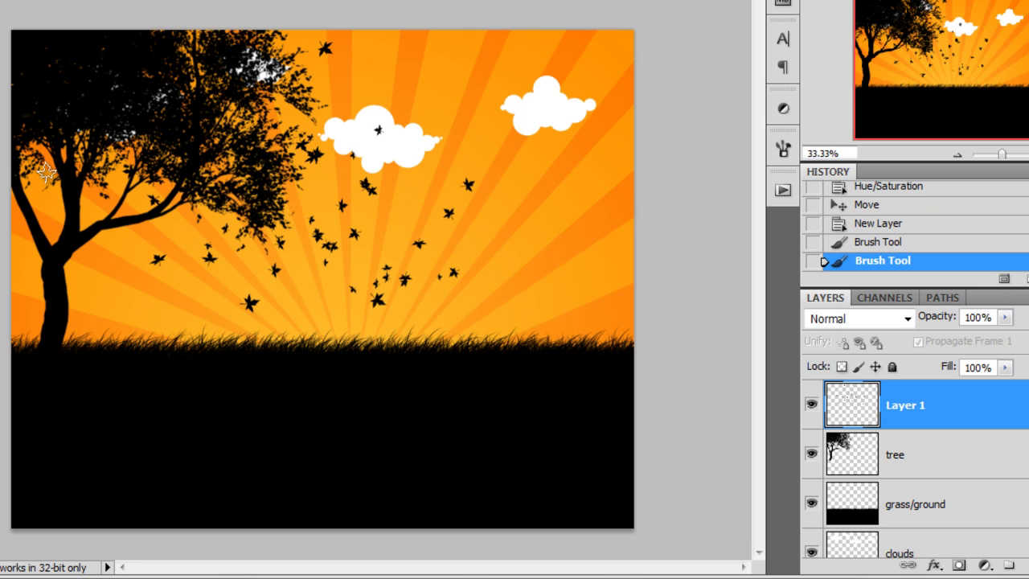
mouse_move(140, 301)
mouse_down()
mouse_move(241, 241)
mouse_move(413, 301)
mouse_up()
click(489, 262)
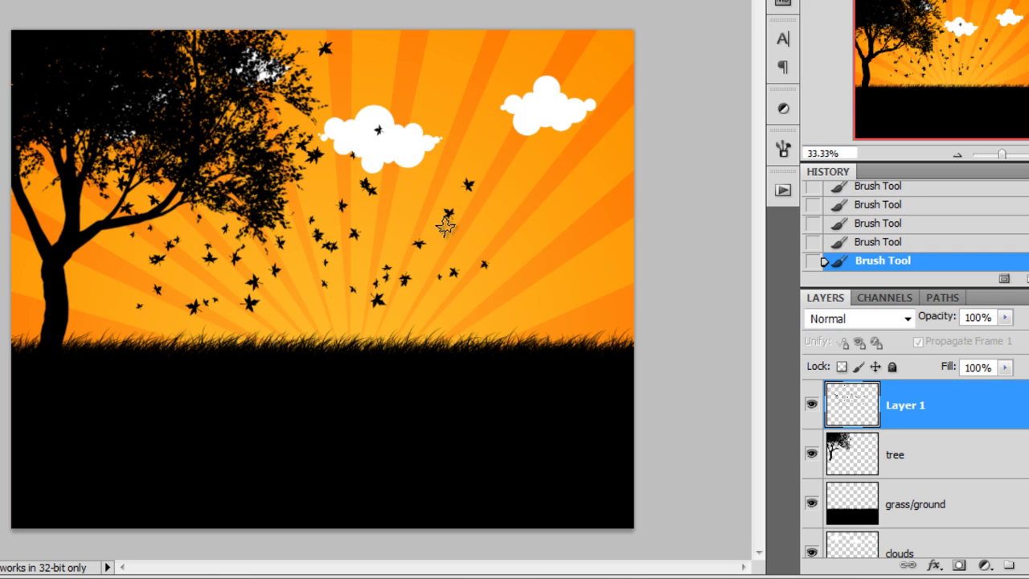
click(442, 230)
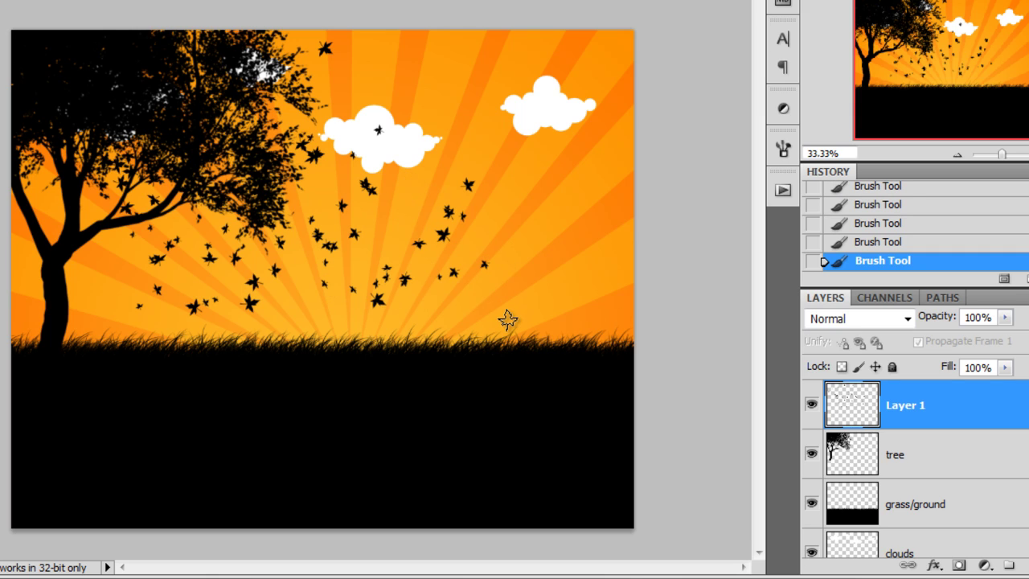
- Rename the painted leaves' layer to "leafs"
double_click(913, 408)
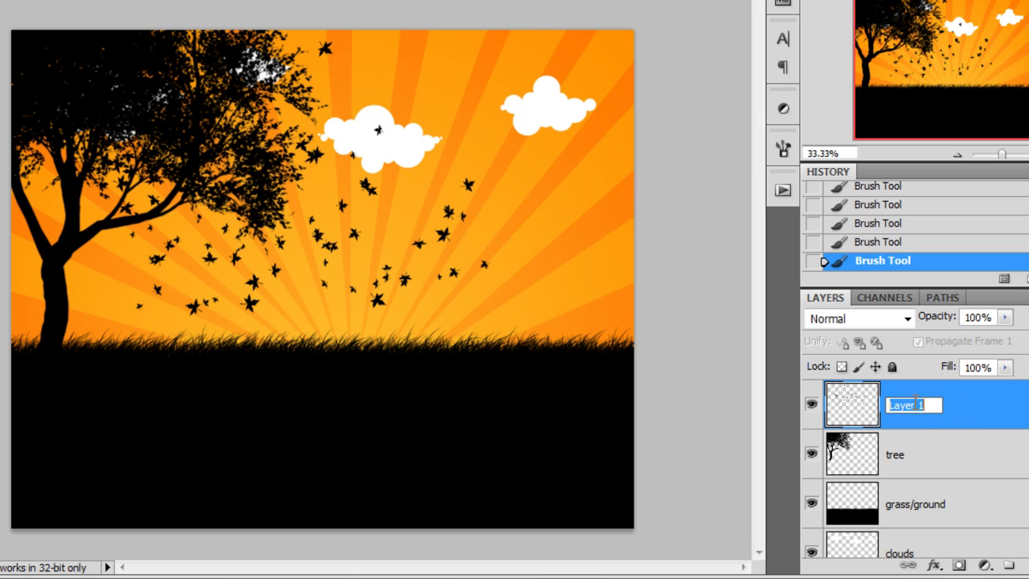
text(leafs)
key(Return)
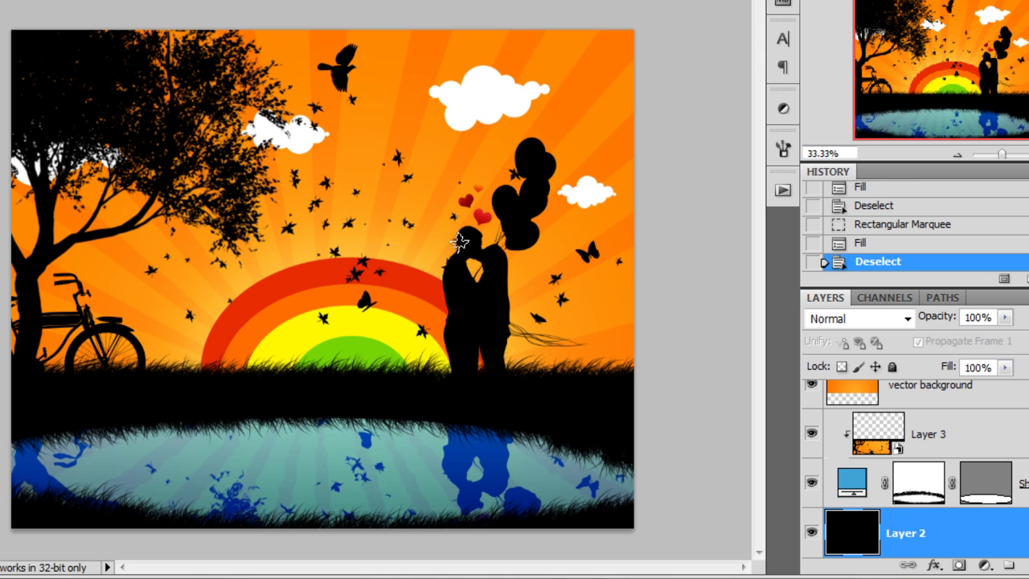
- Browse the stock image folders for opening a file, moving from realistic trees up to Plants and its parent folder
key(ctrl+o)
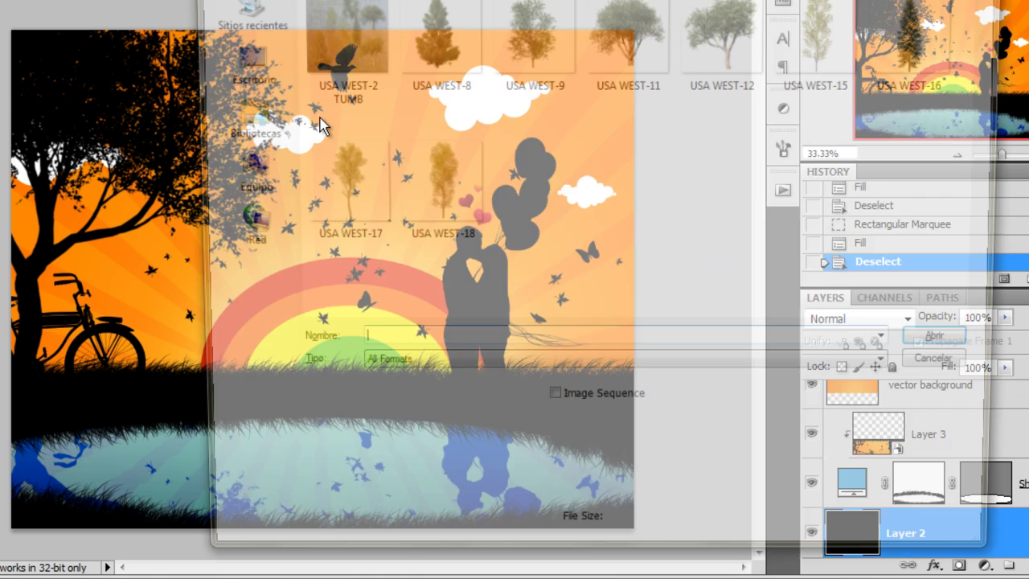
click(569, 0)
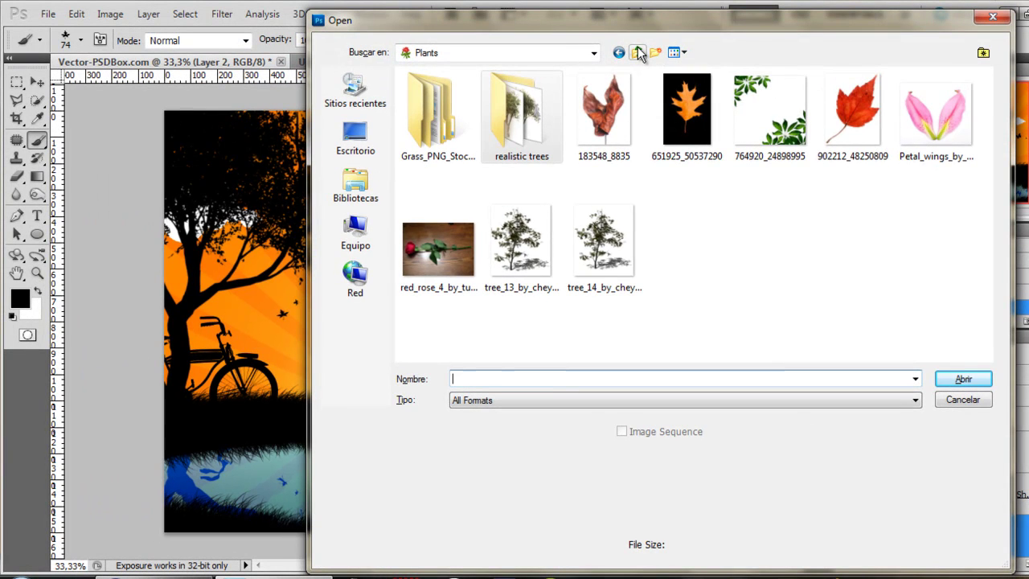
click(638, 52)
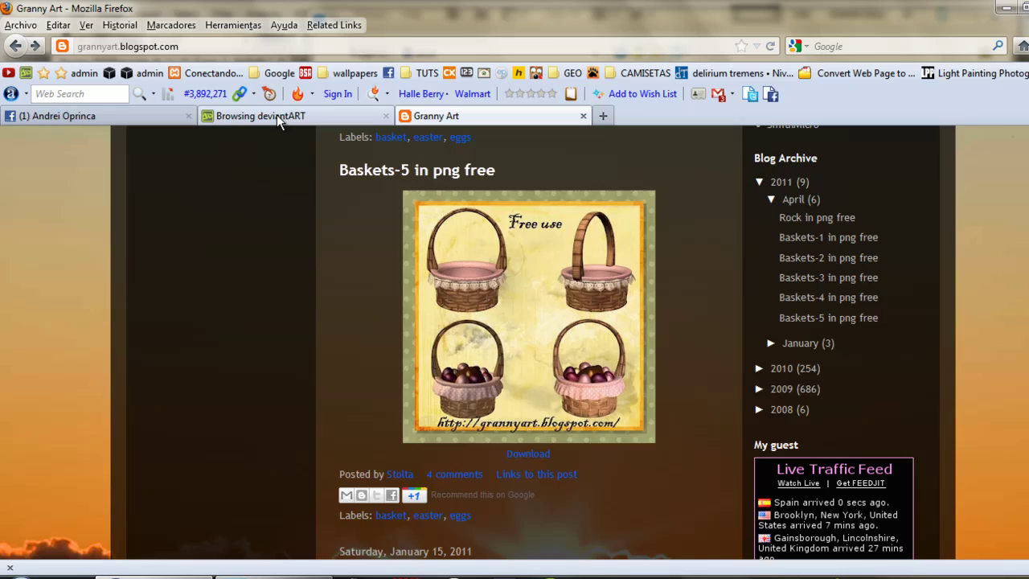
- Switch to the deviantART page in Firefox and search its art for "silhouette brushes"
click(276, 115)
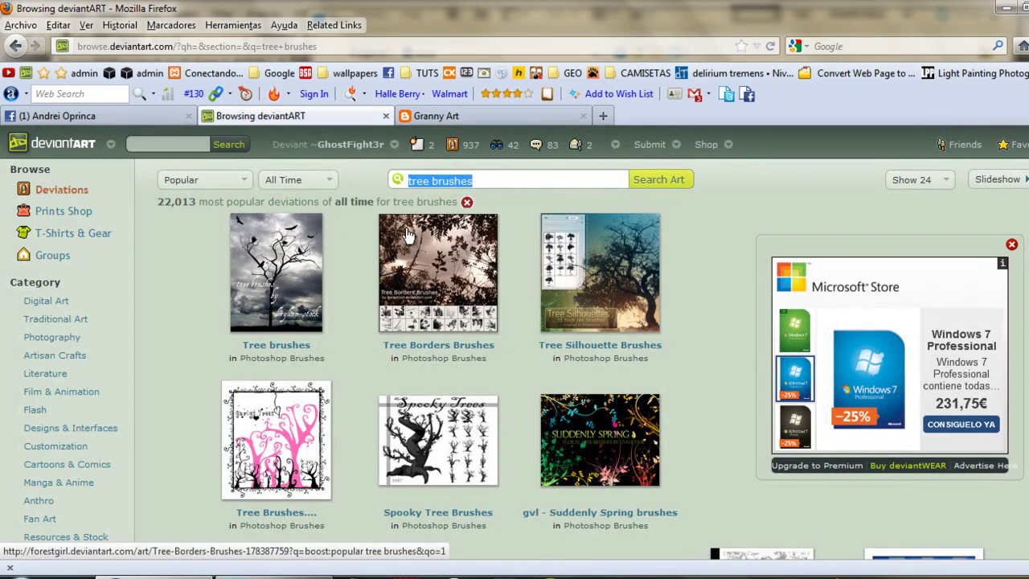
text(sil)
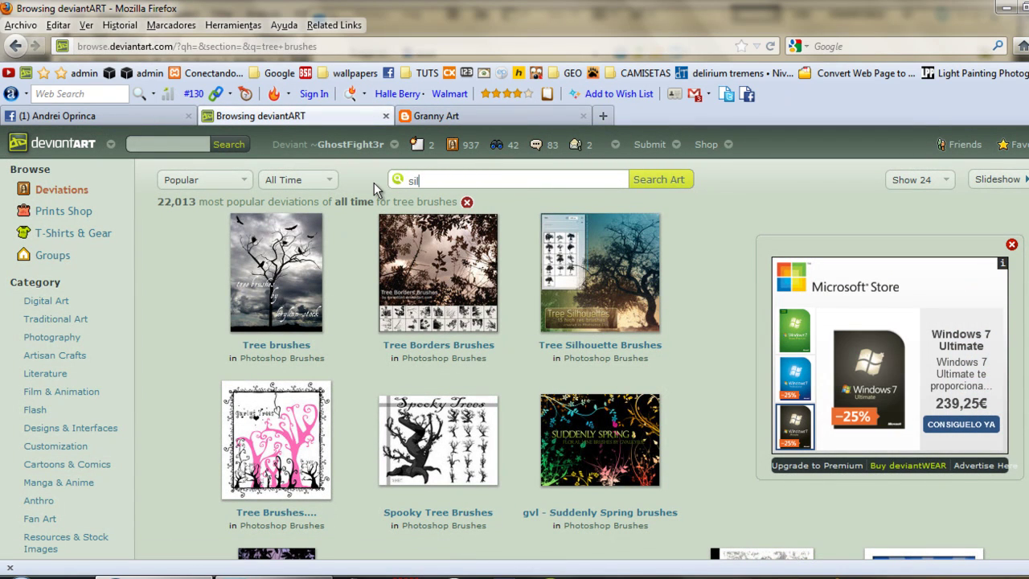
text(houette)
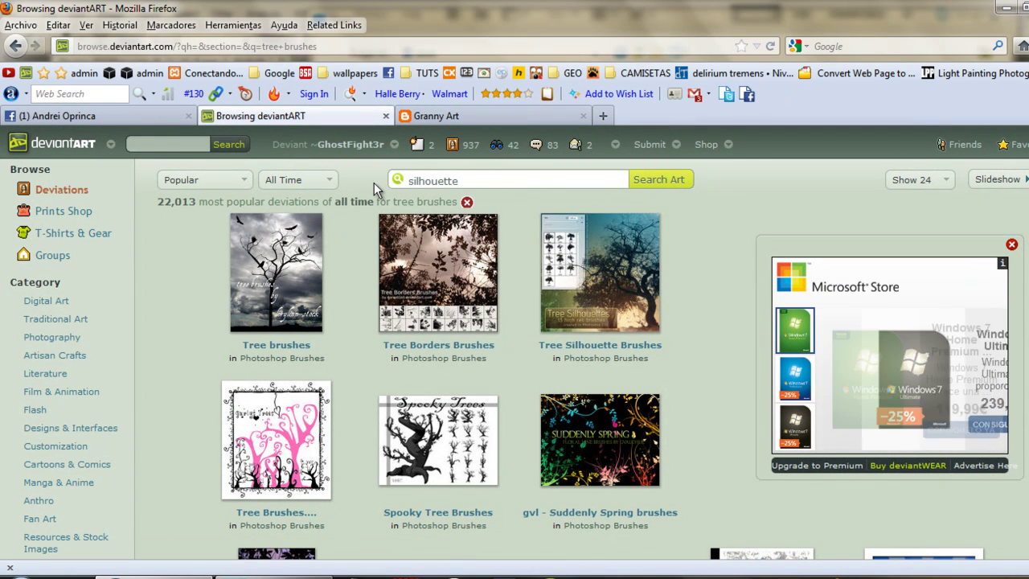
text( brushes)
key(Return)
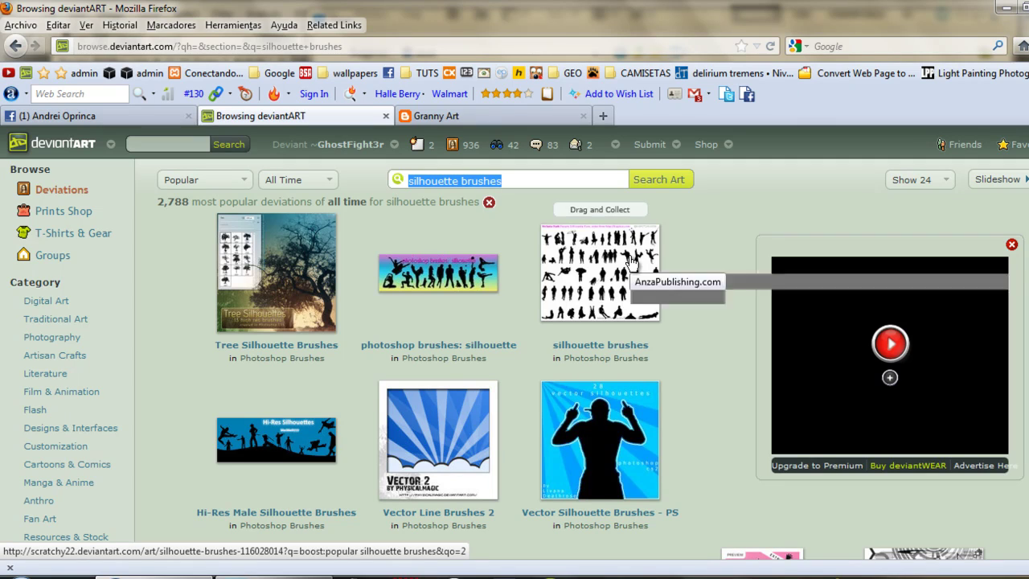
- Open the "silhouette brushes" result in a separate tab and view the page of the family "Silhouettes Brushes" set
middle_click(596, 261)
scroll(596, 262, down, 4)
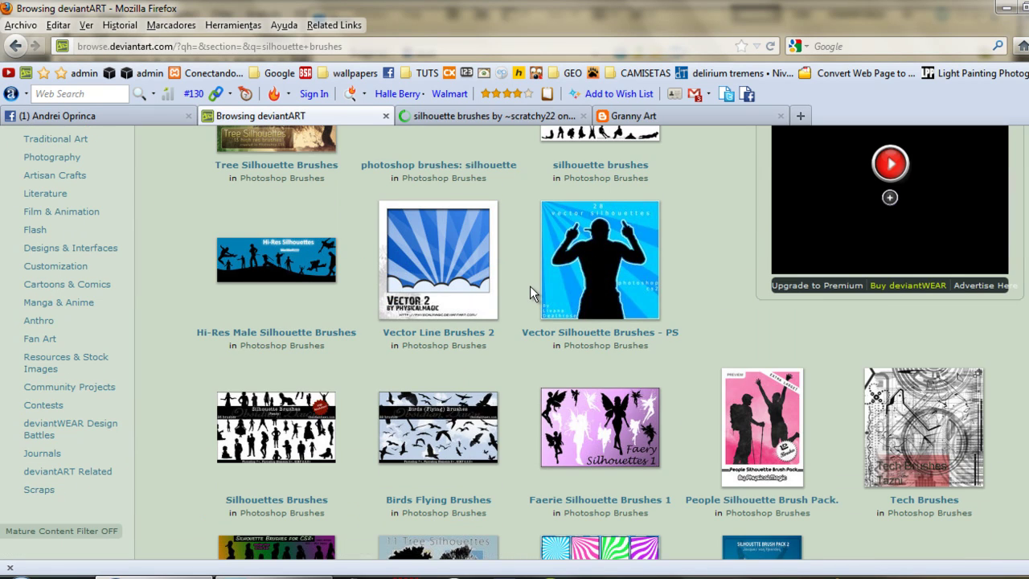
scroll(526, 291, down, 2)
click(270, 328)
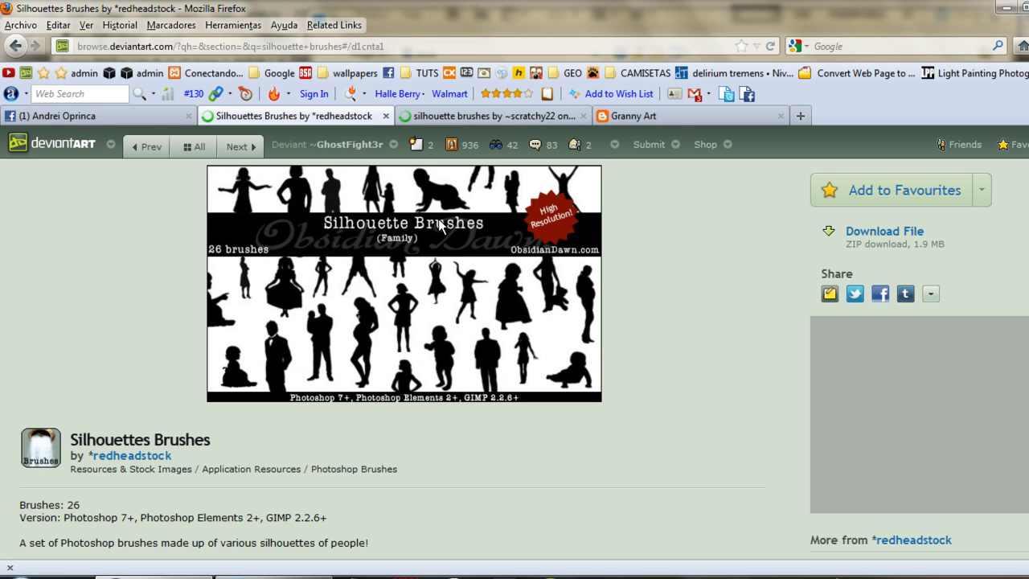
- View the other silhouette brushes page in the browser and close it
click(441, 118)
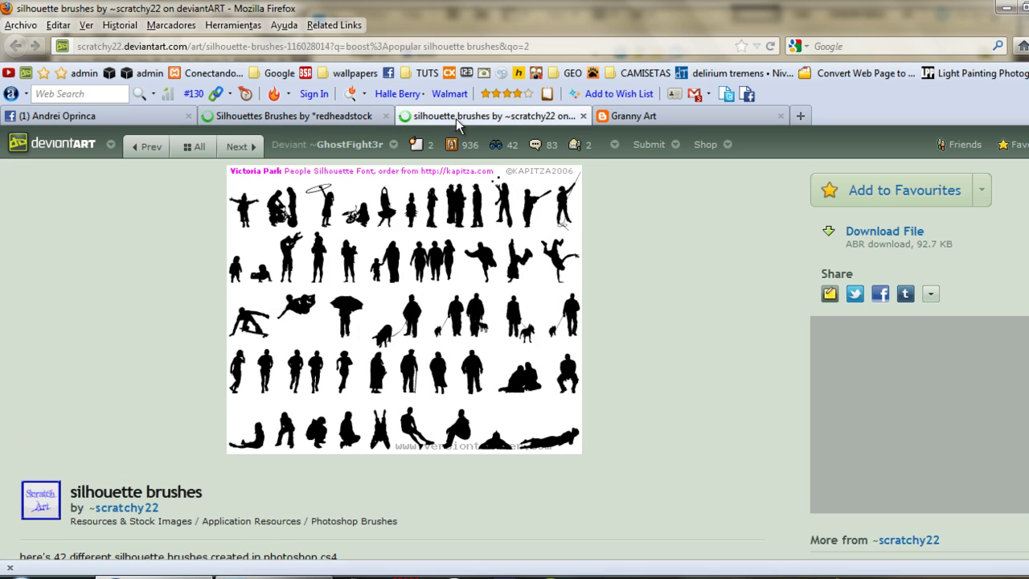
click(582, 115)
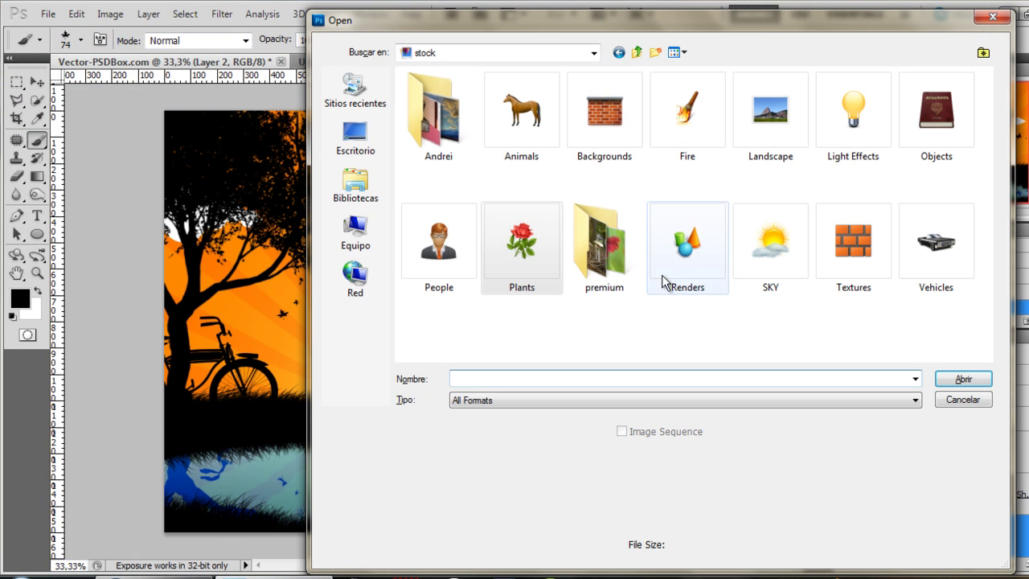
- In Photoshop, open the stock photo of the kissing couple with balloons from the People folder
click(435, 248)
double_click(435, 249)
drag(987, 96, 992, 229)
click(692, 163)
click(944, 380)
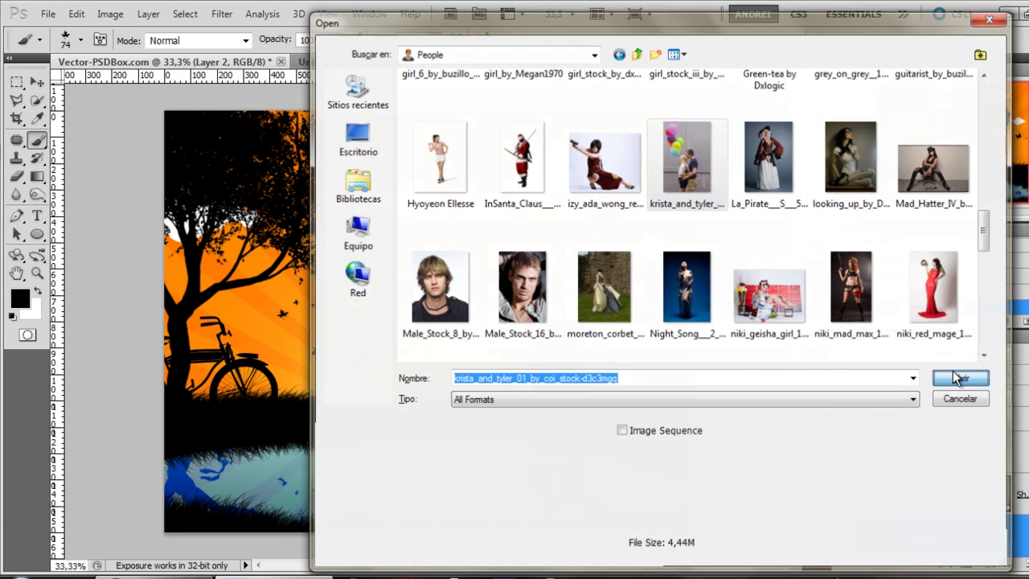
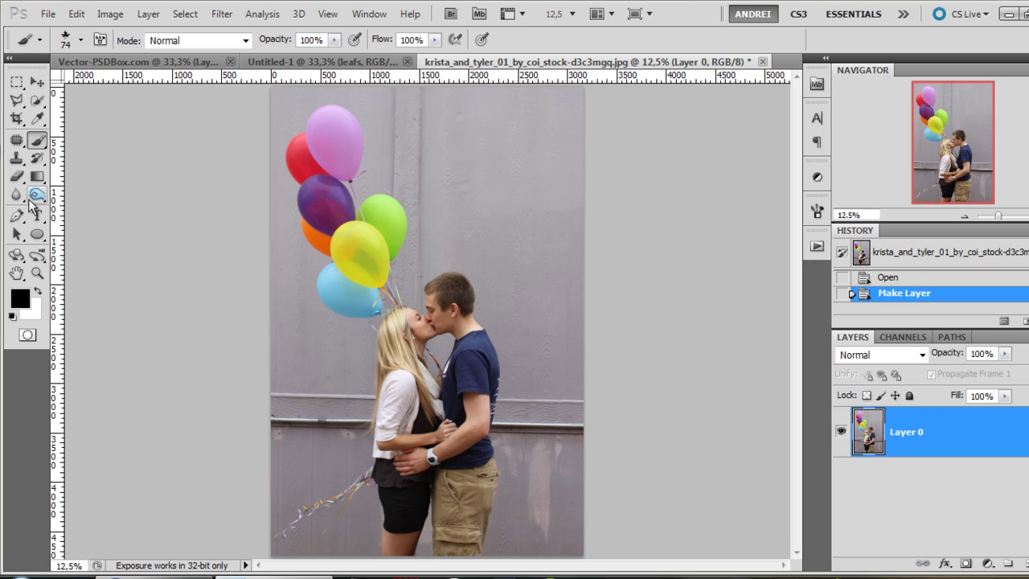
- Start a Pen tool path in Paths mode along the man's shirt collar and shoulder
click(17, 216)
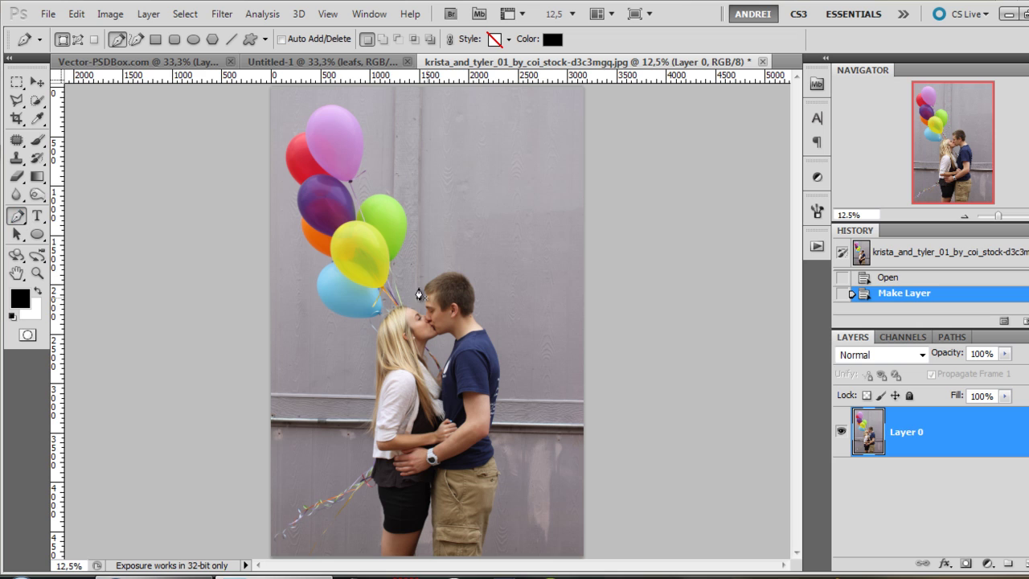
click(78, 38)
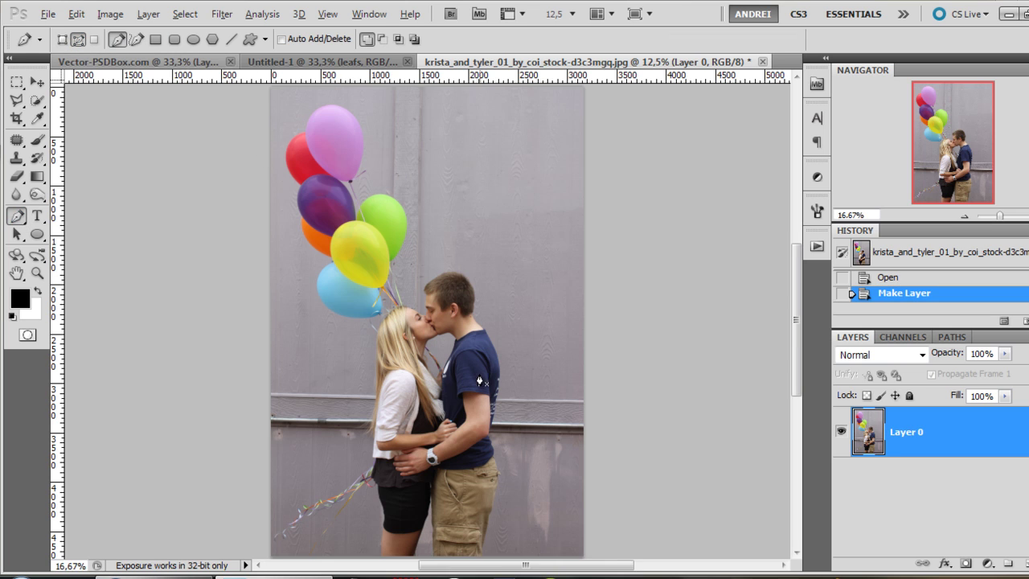
scroll(514, 253, up, 5)
scroll(481, 262, up, 4)
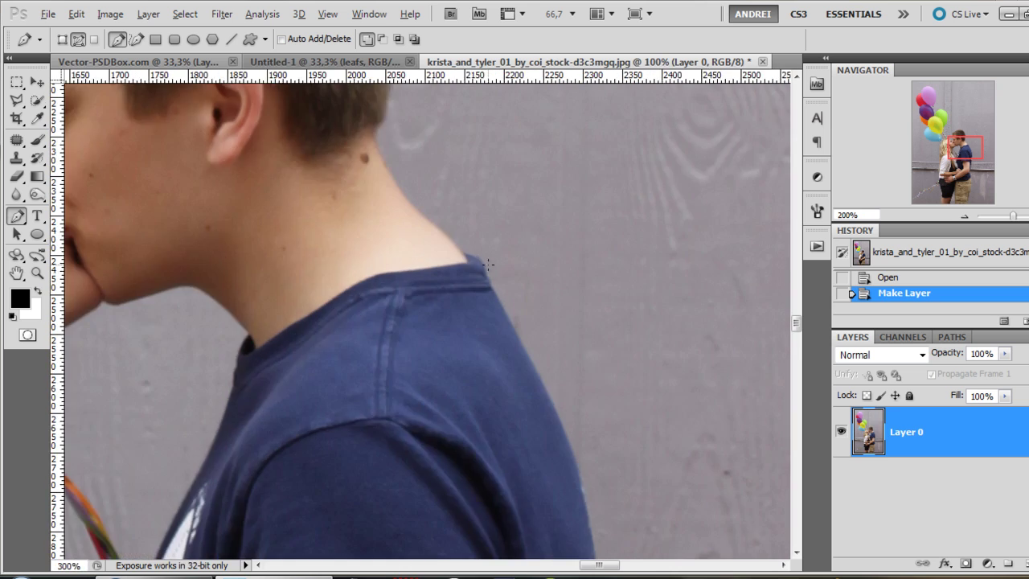
click(460, 264)
click(475, 305)
click(491, 345)
drag(483, 255, 340, 36)
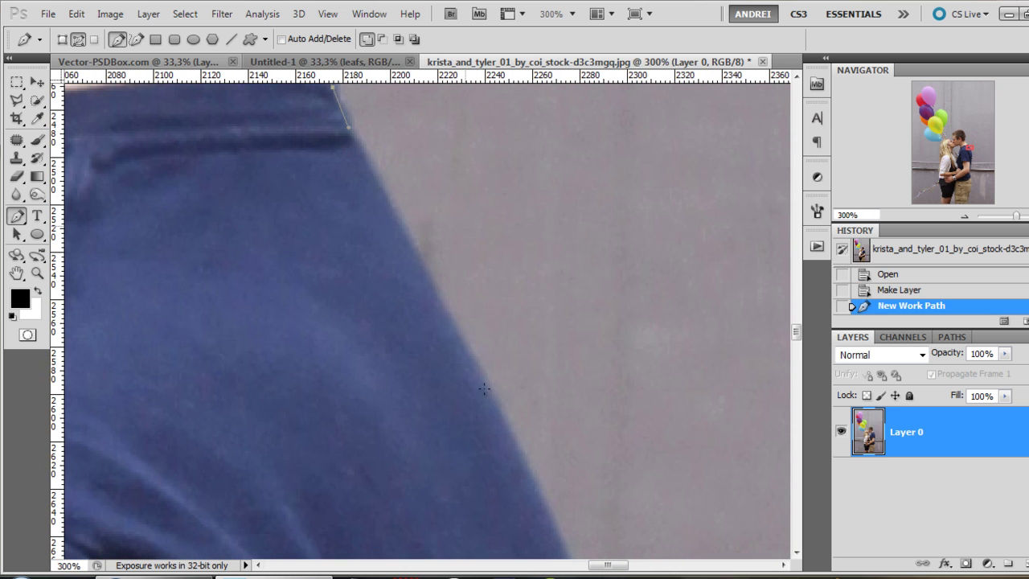
click(509, 434)
scroll(533, 452, down, 5)
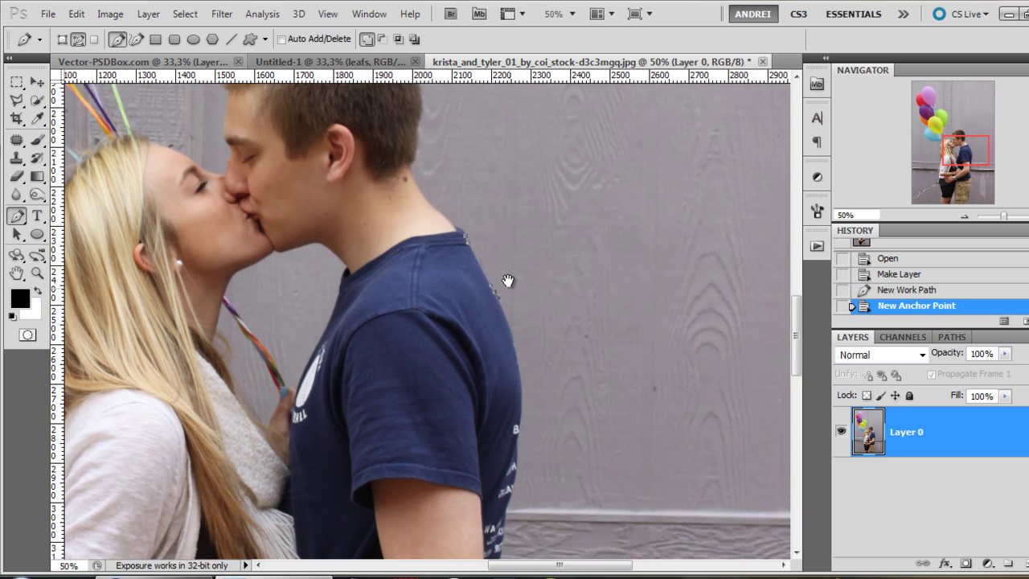
- Continue the path down the back of the man's shirt, past the elbow to the hem
click(521, 408)
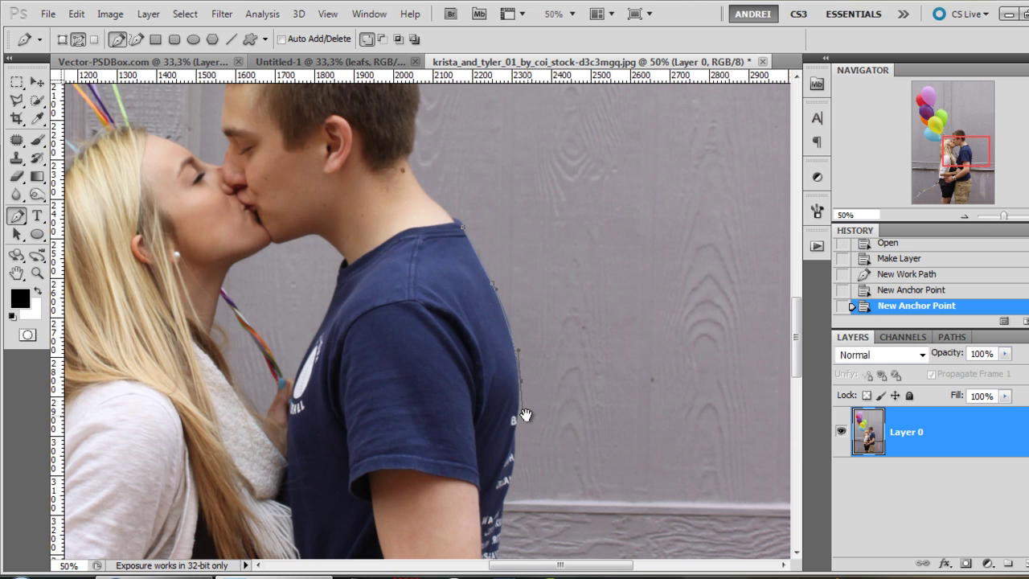
drag(523, 415, 542, 282)
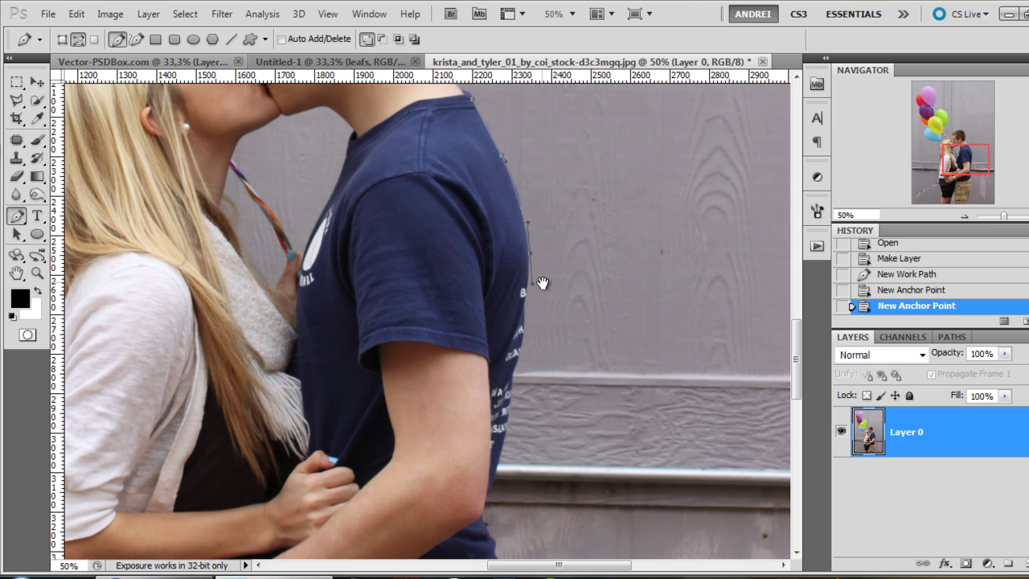
click(511, 390)
drag(519, 421, 533, 284)
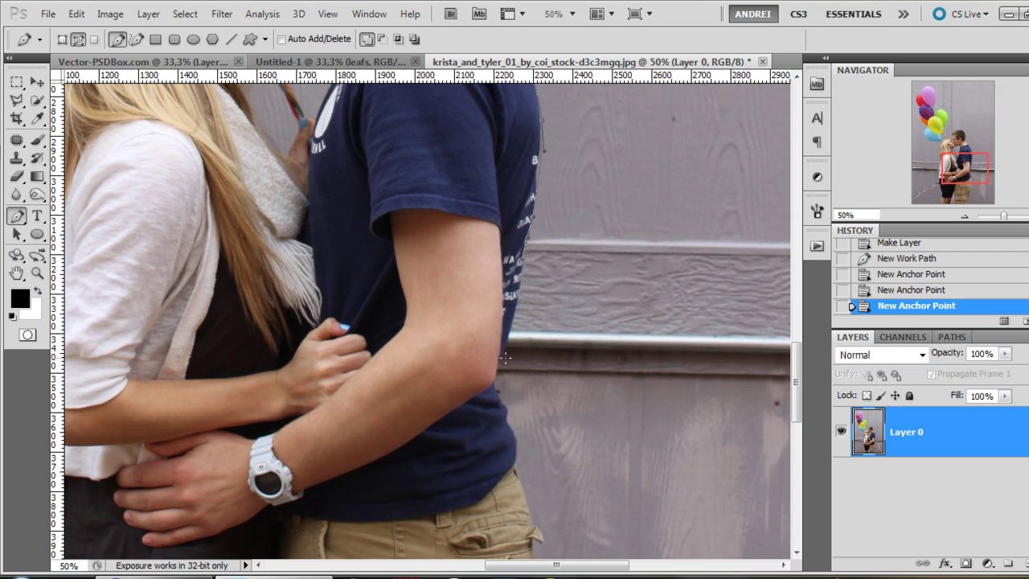
click(493, 393)
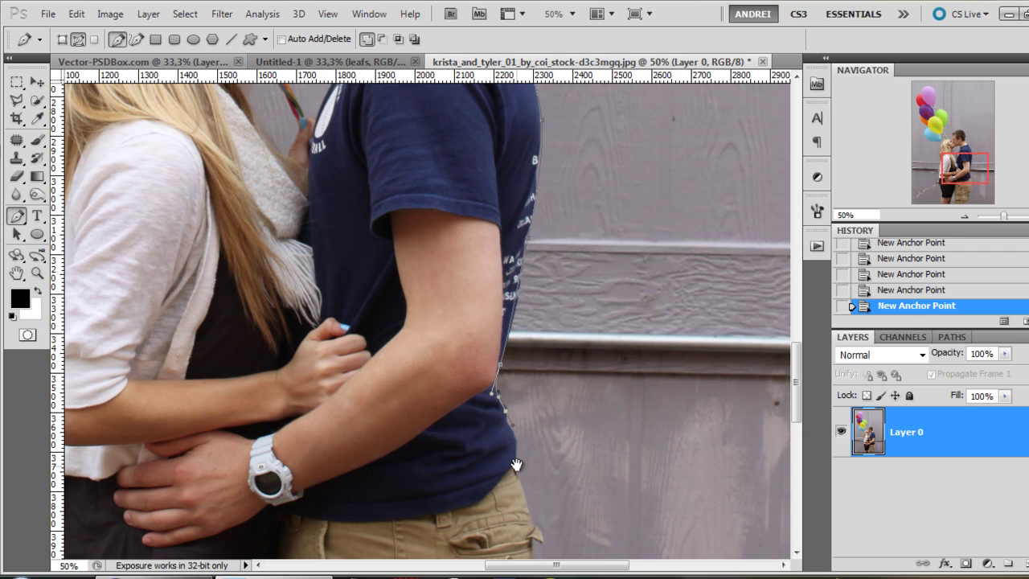
drag(519, 464, 492, 343)
- Extend the path along the back of the man's trousers down to the photo's lower edge
click(490, 328)
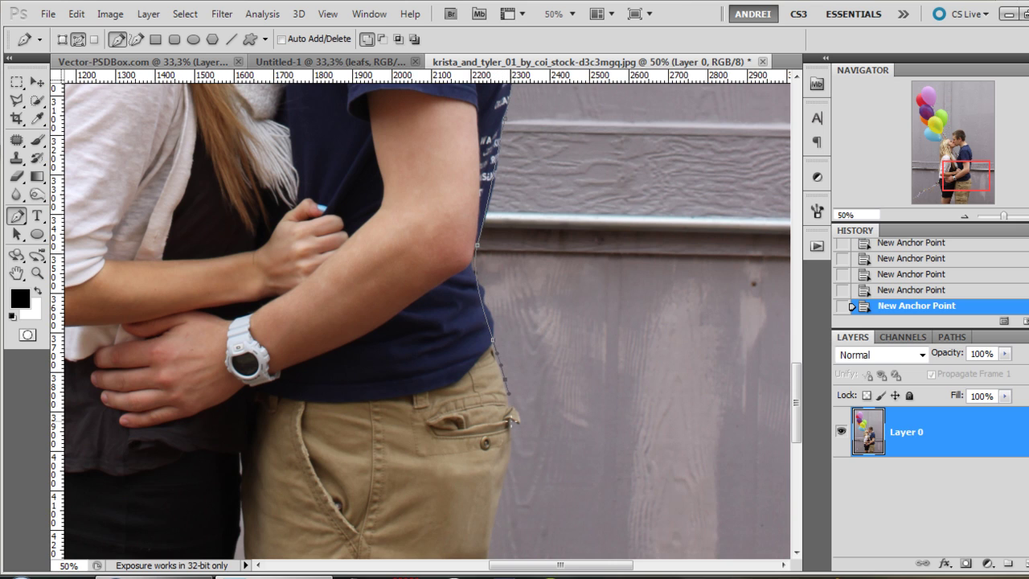
drag(513, 419, 523, 294)
scroll(514, 322, down, 2)
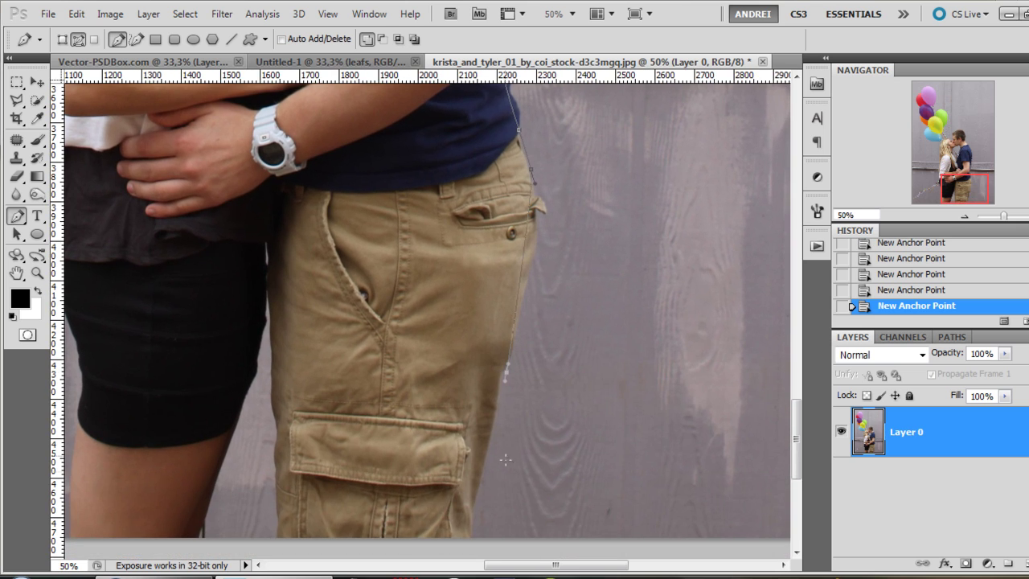
drag(505, 460, 545, 303)
drag(534, 223, 522, 255)
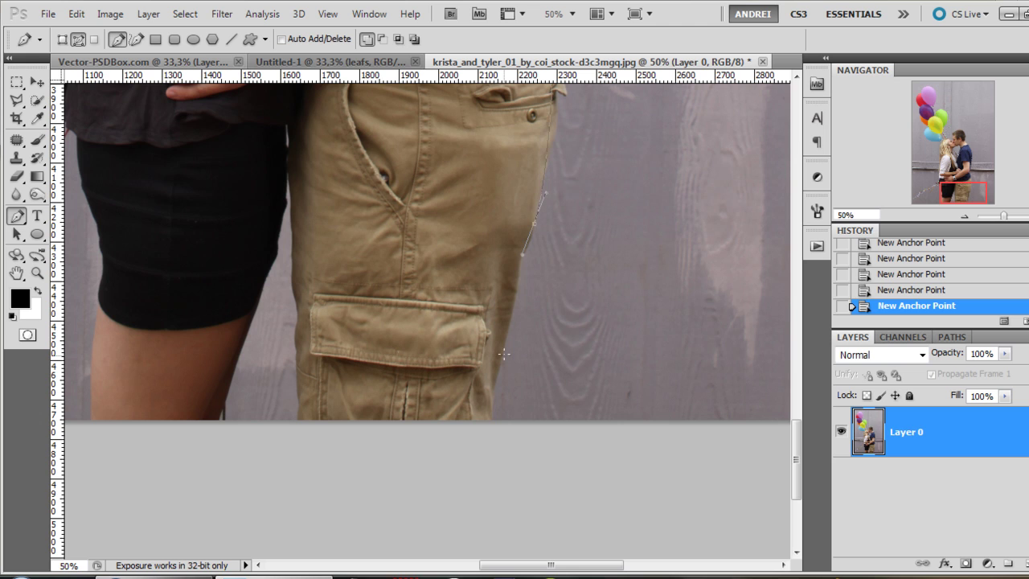
drag(191, 465, 611, 426)
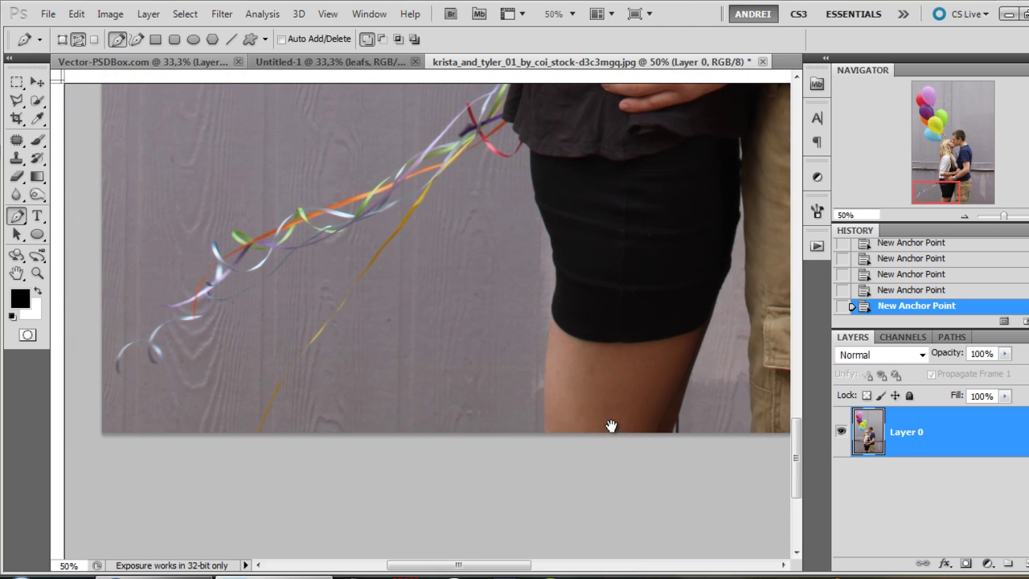
- Compare the balloon ribbons in the couple photo with the drawn strings beside the couple in Vector-PSDBox.com
scroll(723, 437, down, 4)
scroll(434, 485, up, 1)
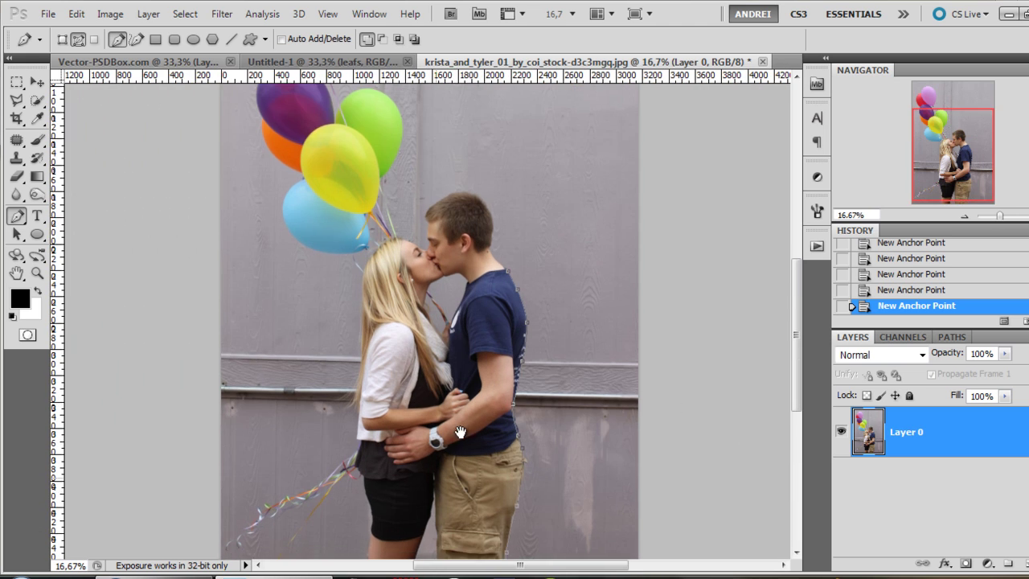
drag(434, 484, 488, 349)
scroll(559, 452, up, 1)
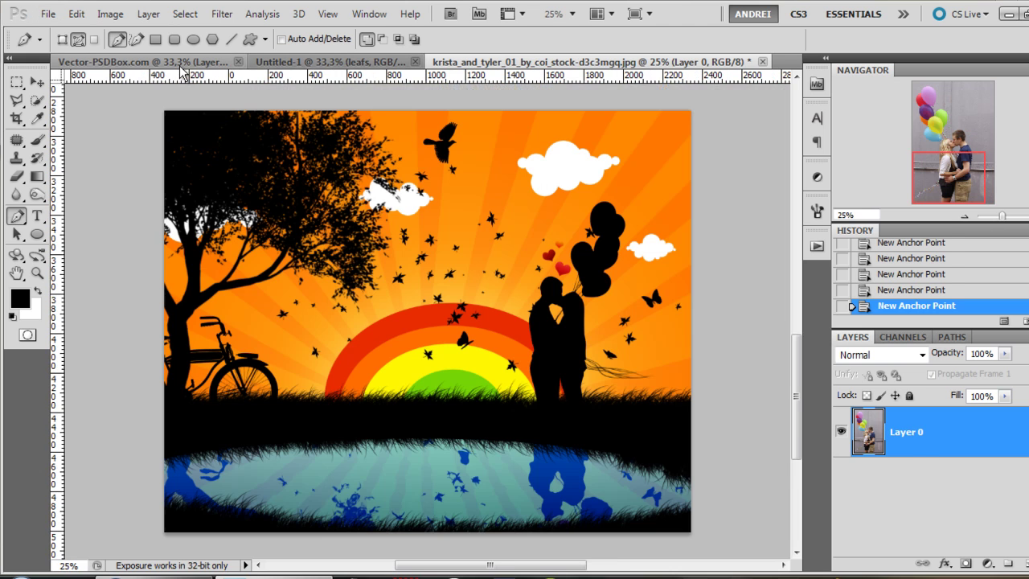
click(185, 62)
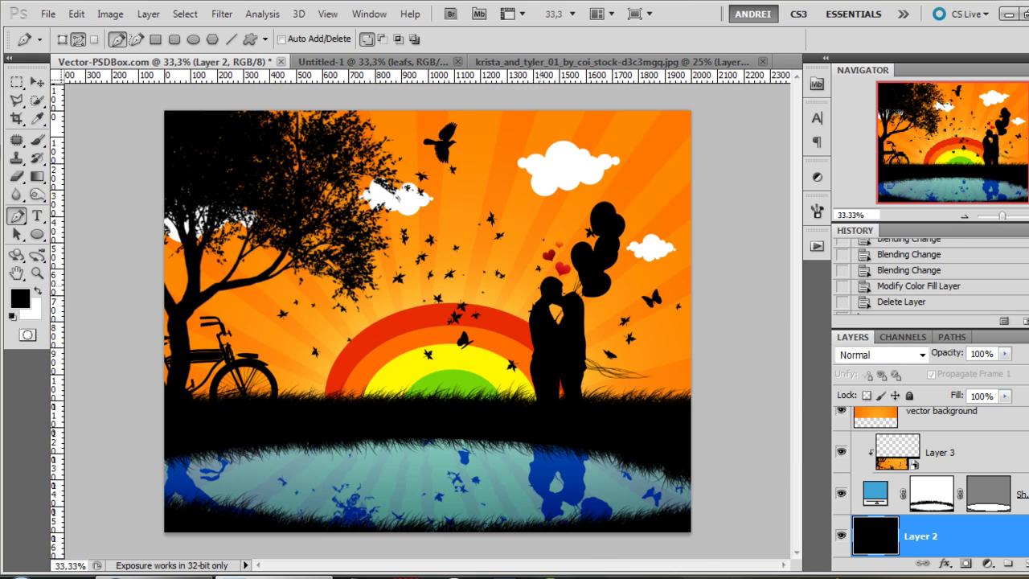
scroll(677, 375, up, 2)
scroll(616, 376, up, 2)
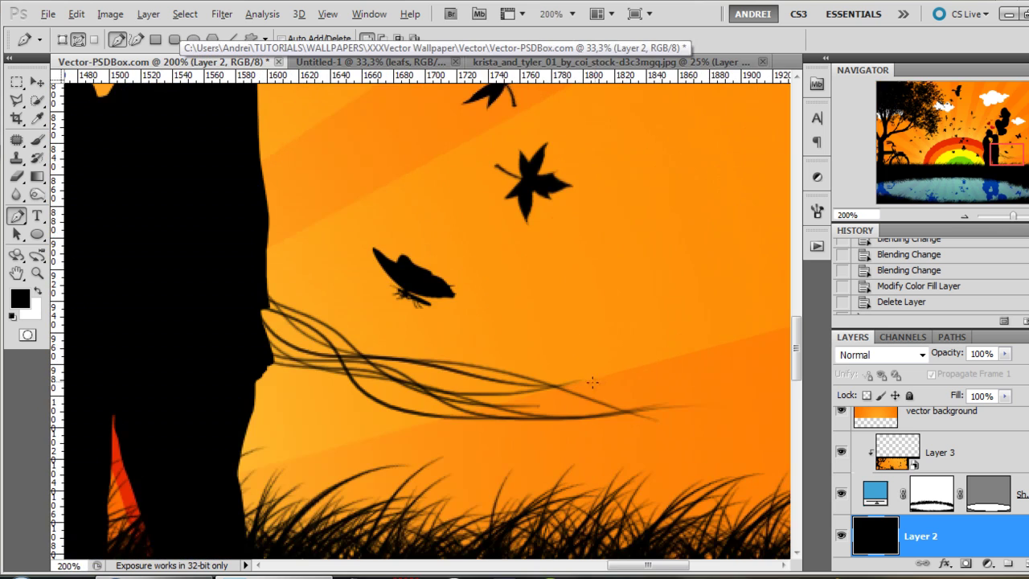
scroll(576, 374, down, 2)
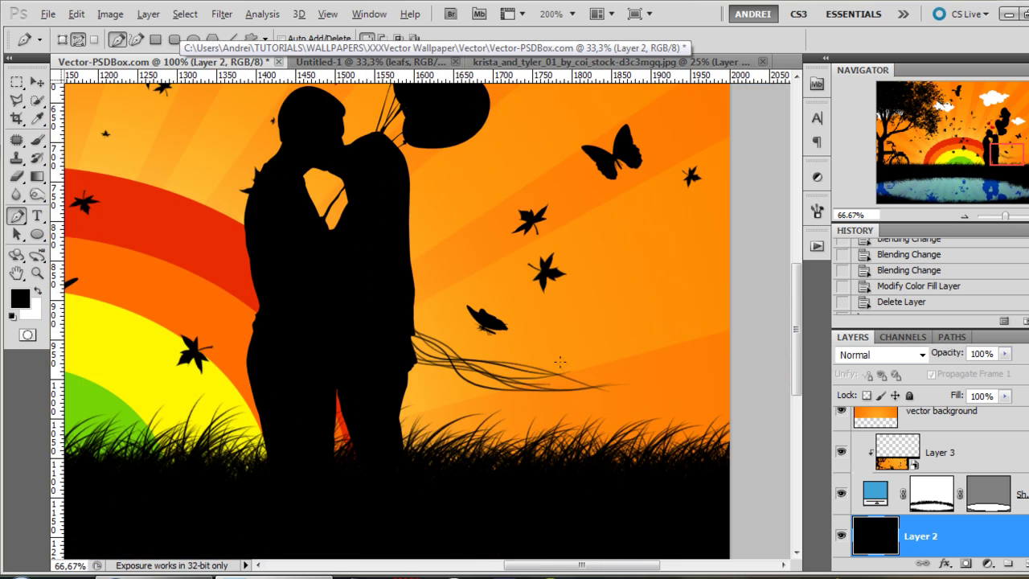
click(374, 62)
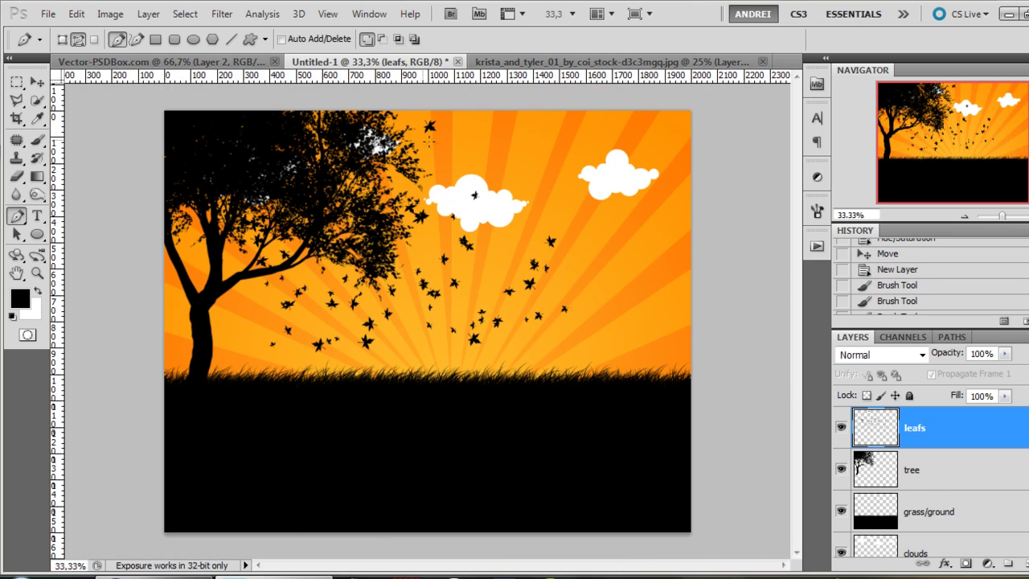
click(542, 62)
scroll(360, 387, up, 1)
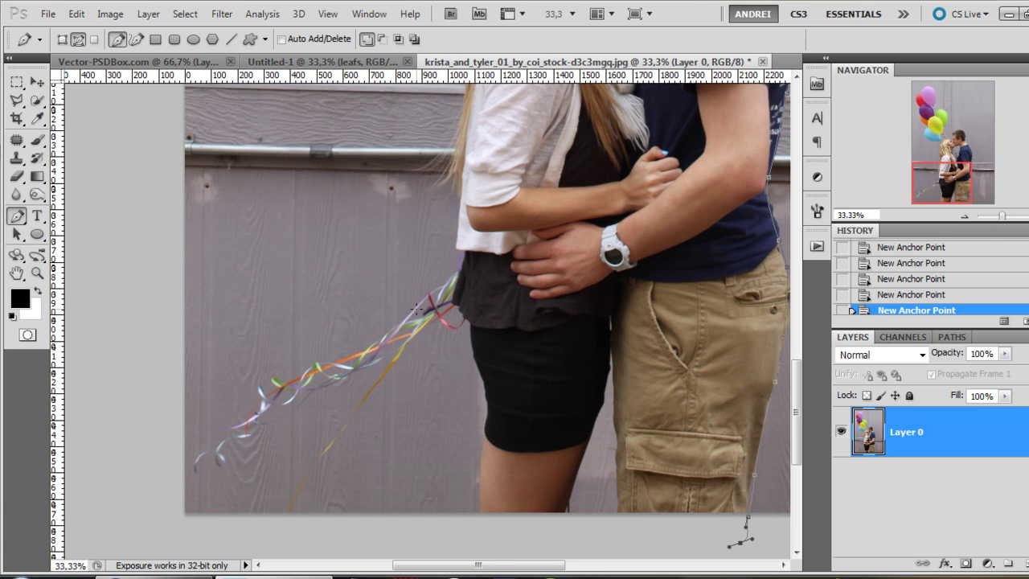
scroll(472, 367, down, 2)
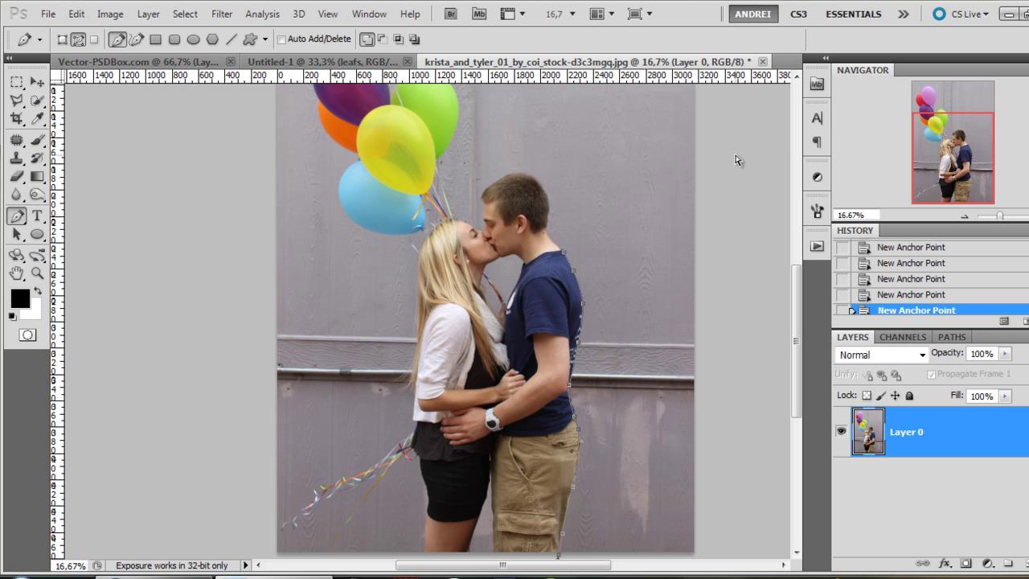
- Close the couple photo without saving and switch to the Vector-PSDBox.com document
key(ctrl+w)
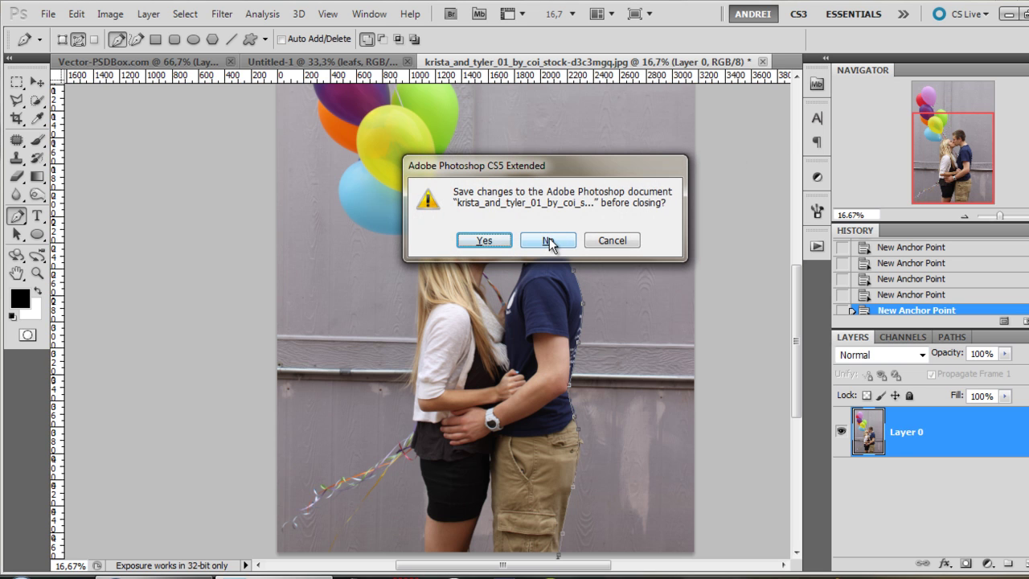
click(548, 241)
key(ctrl+Tab)
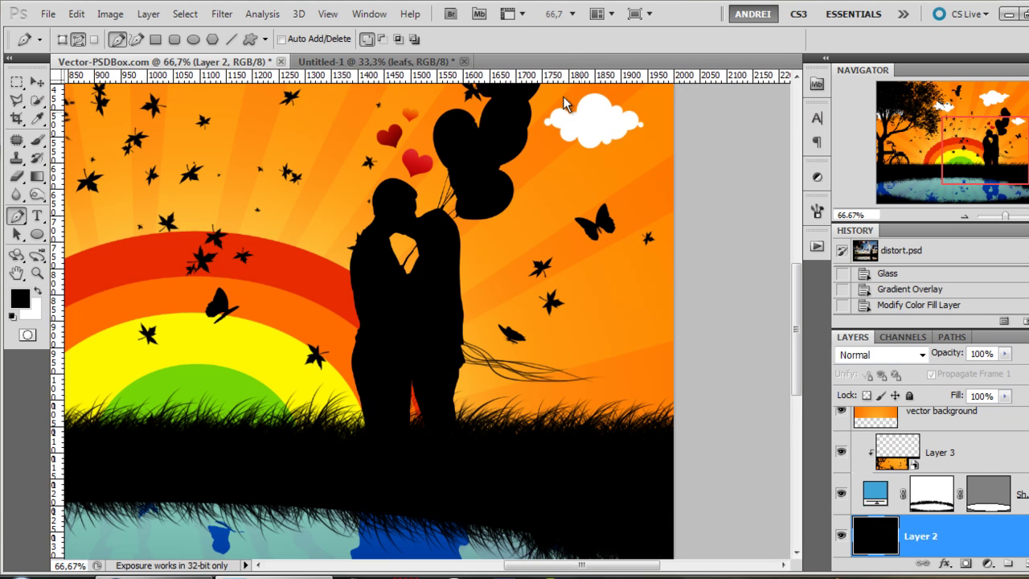
- Examine the people layer and the Hue/Saturation 2 adjustment clipped to it
click(511, 14)
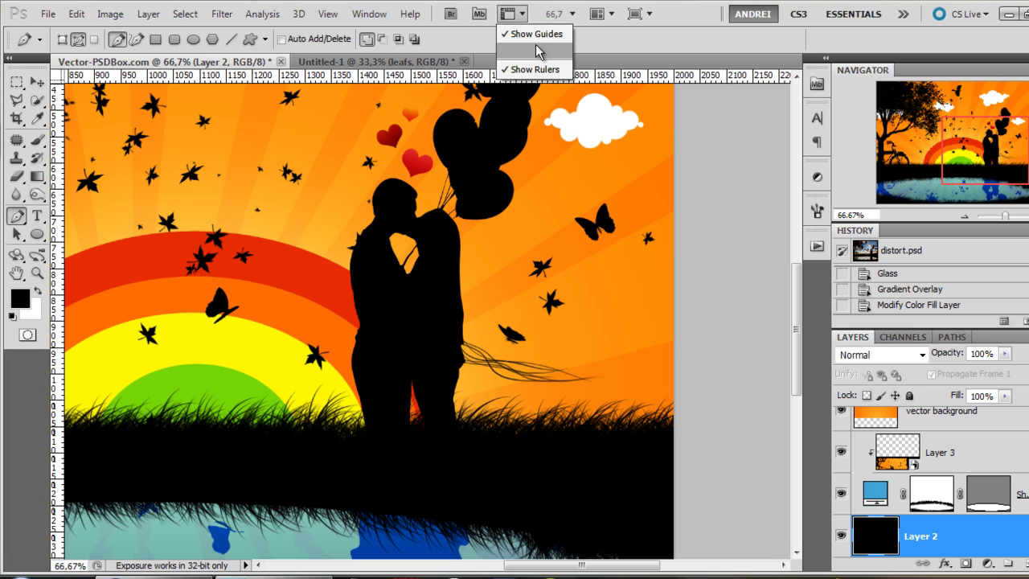
click(1010, 455)
scroll(1012, 458, up, 5)
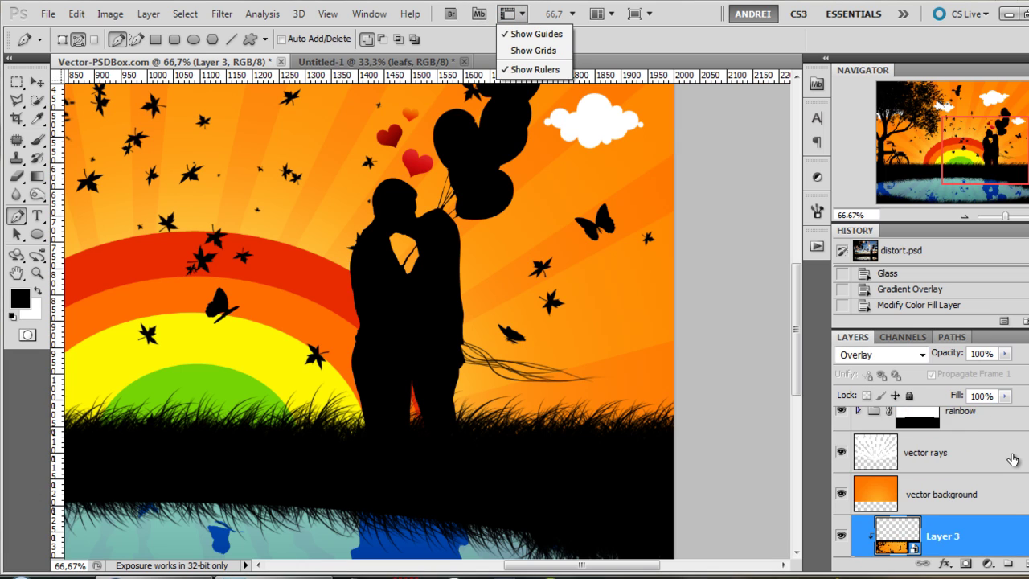
click(884, 451)
scroll(872, 447, up, 1)
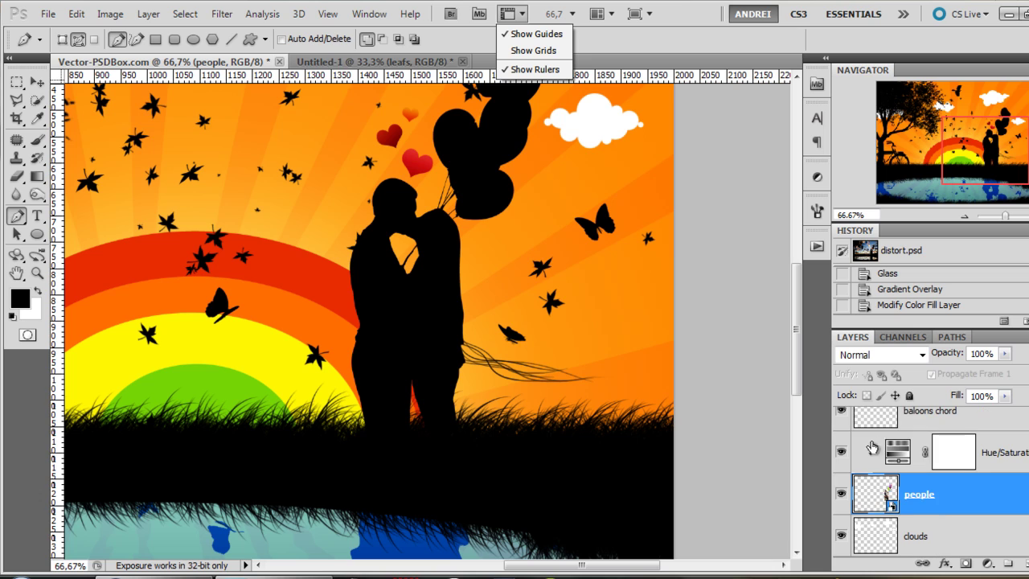
click(1014, 457)
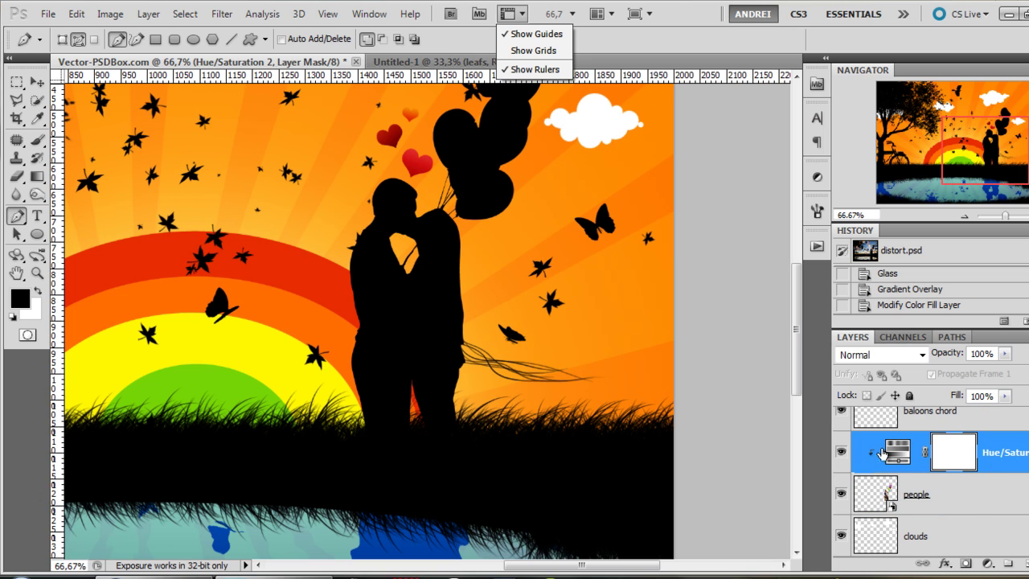
click(842, 457)
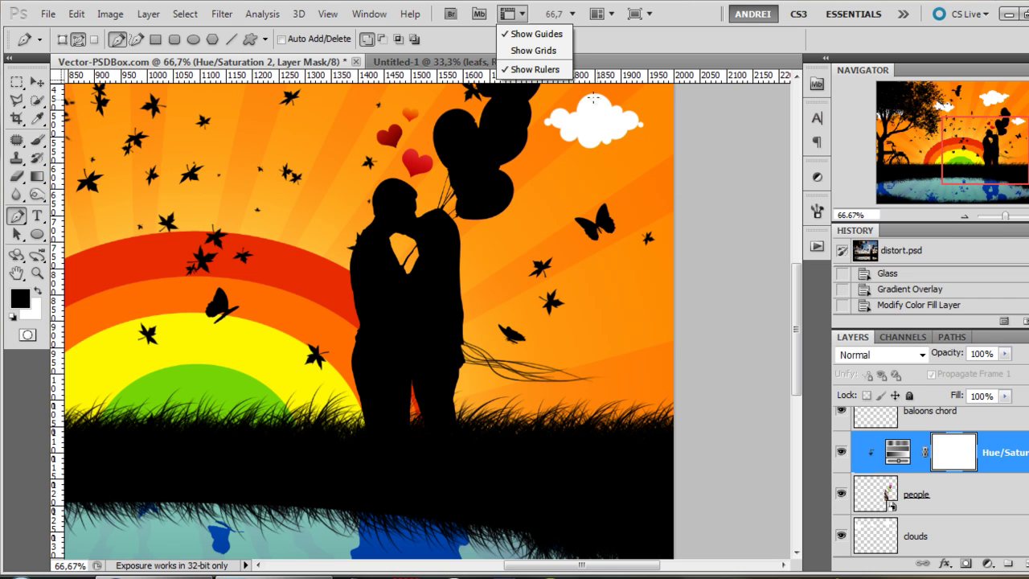
- Select the tree layer in Untitled-1 and return to the Vector-PSDBox.com document
click(441, 62)
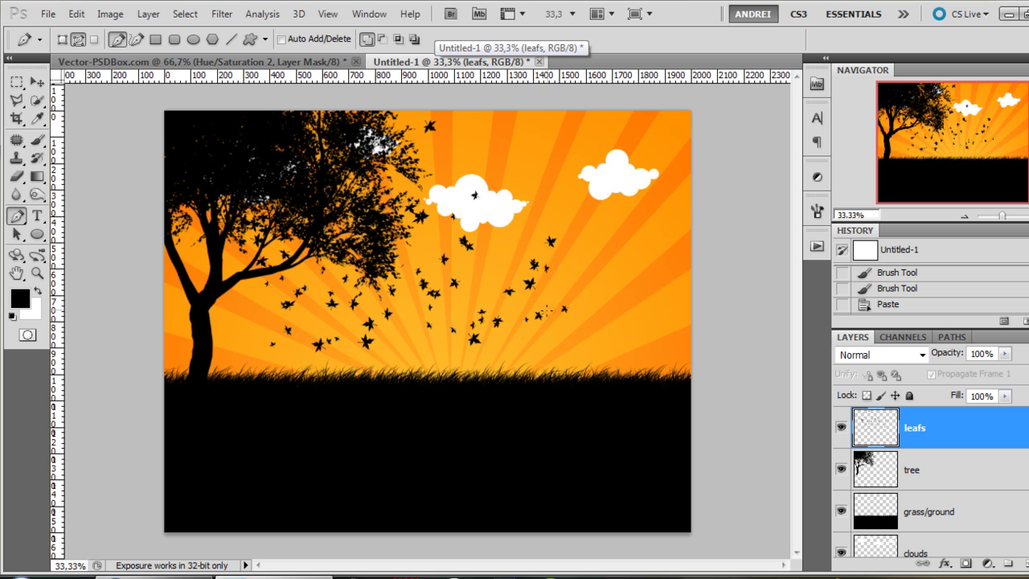
click(990, 480)
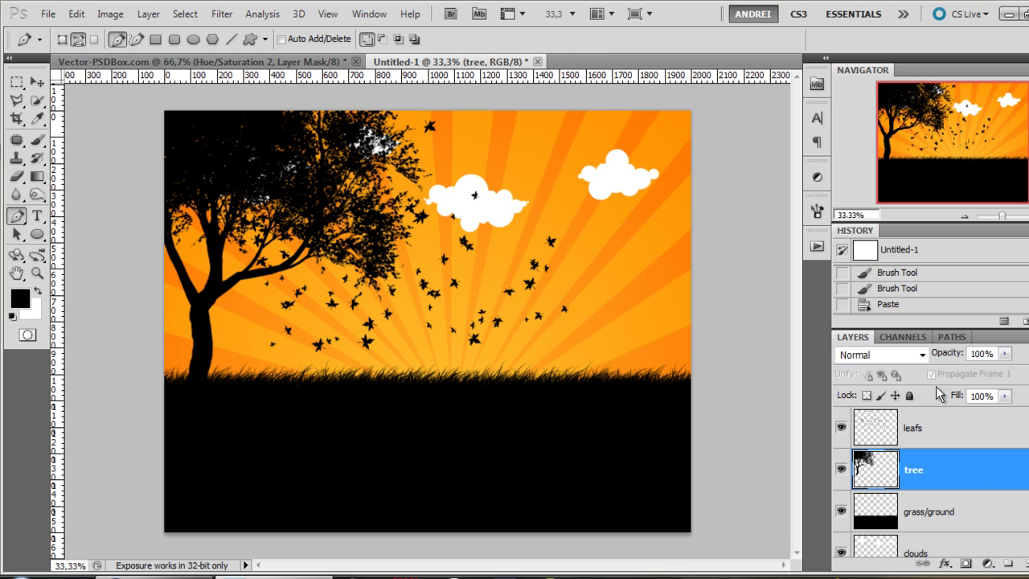
click(267, 62)
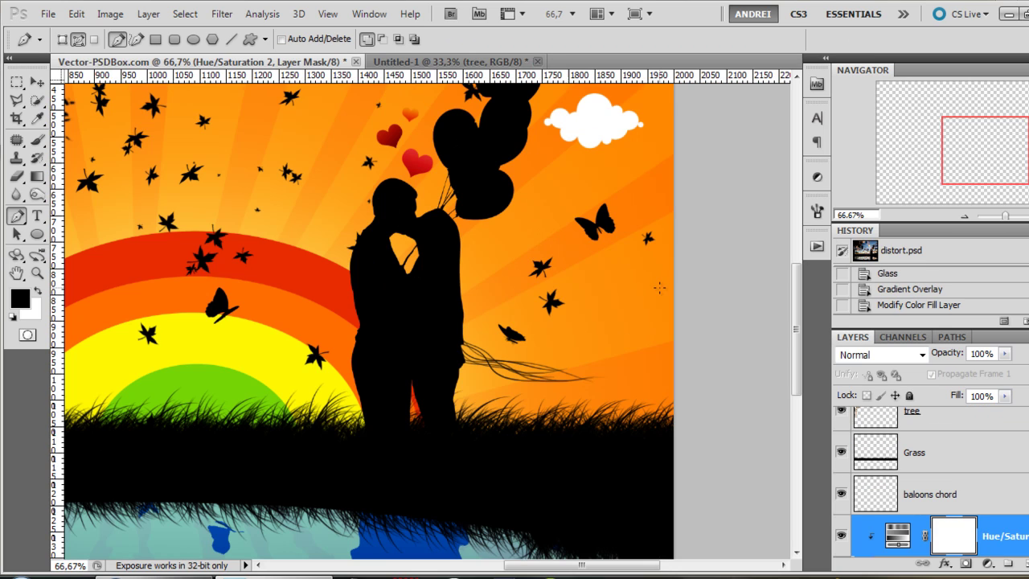
- Copy the people layer from Vector-PSDBox.com into Untitled-1 with both documents shown side by side, and return to a single-document view
scroll(990, 500, down, 2)
click(974, 493)
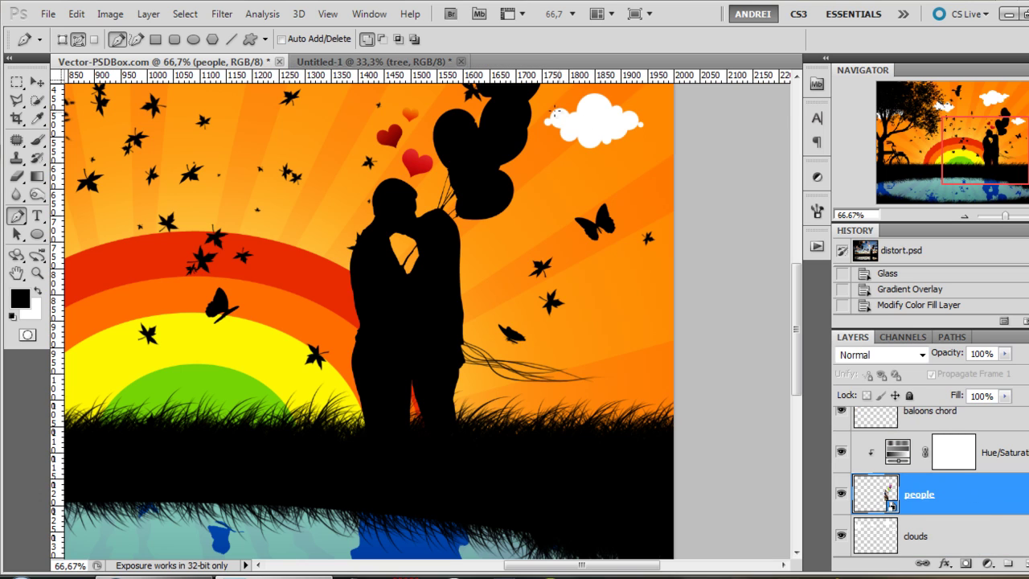
click(523, 14)
click(609, 13)
click(603, 71)
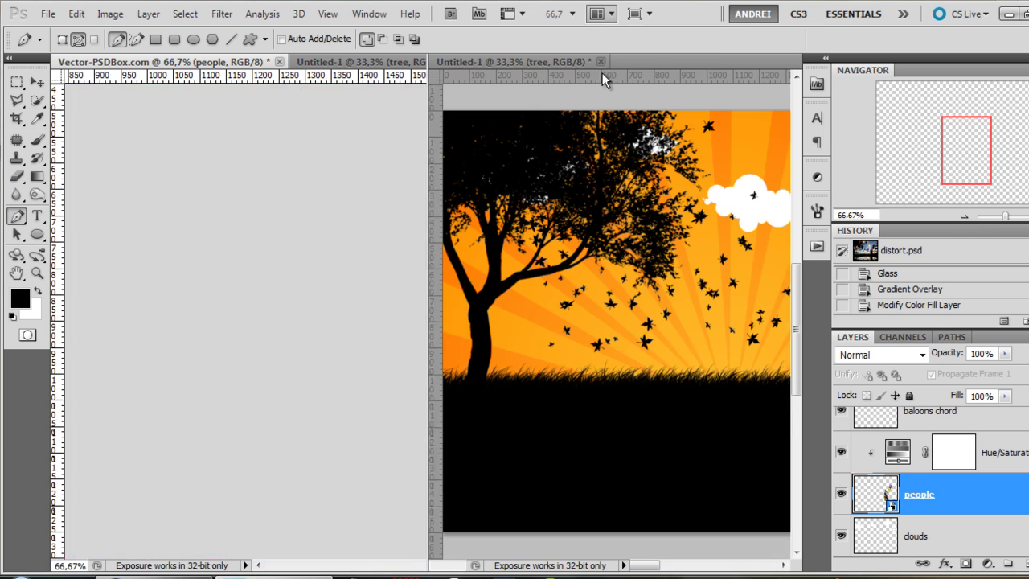
drag(874, 495, 704, 304)
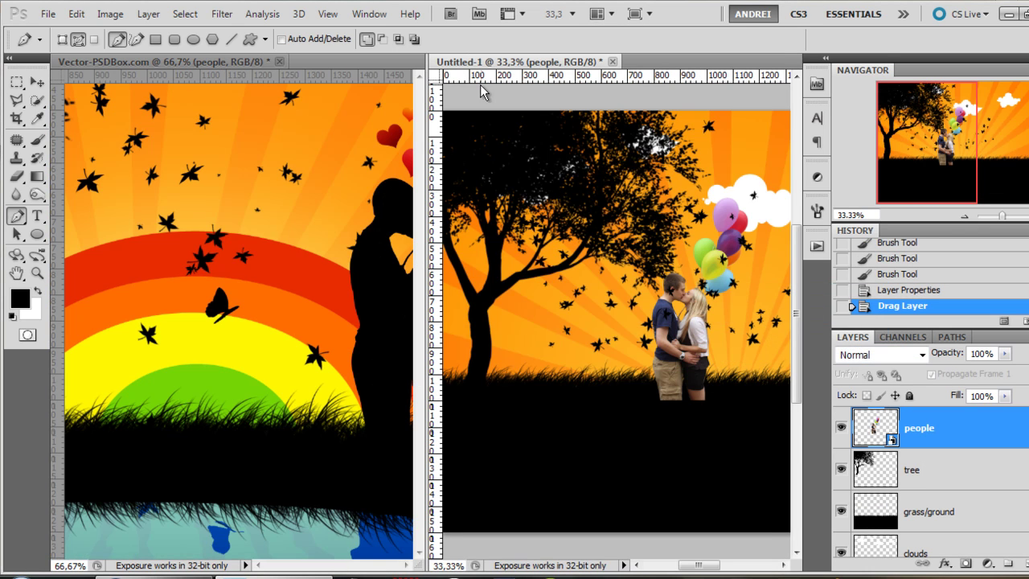
click(602, 14)
click(602, 37)
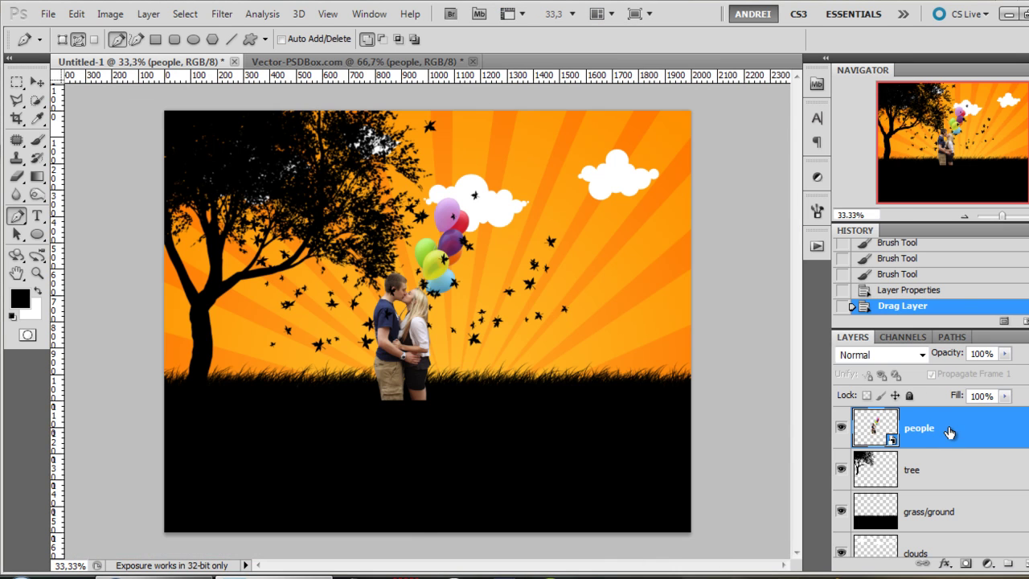
- Enlarge the couple proportionally with Free Transform and stand them on the grass in front of the small cloud
key(ctrl+t)
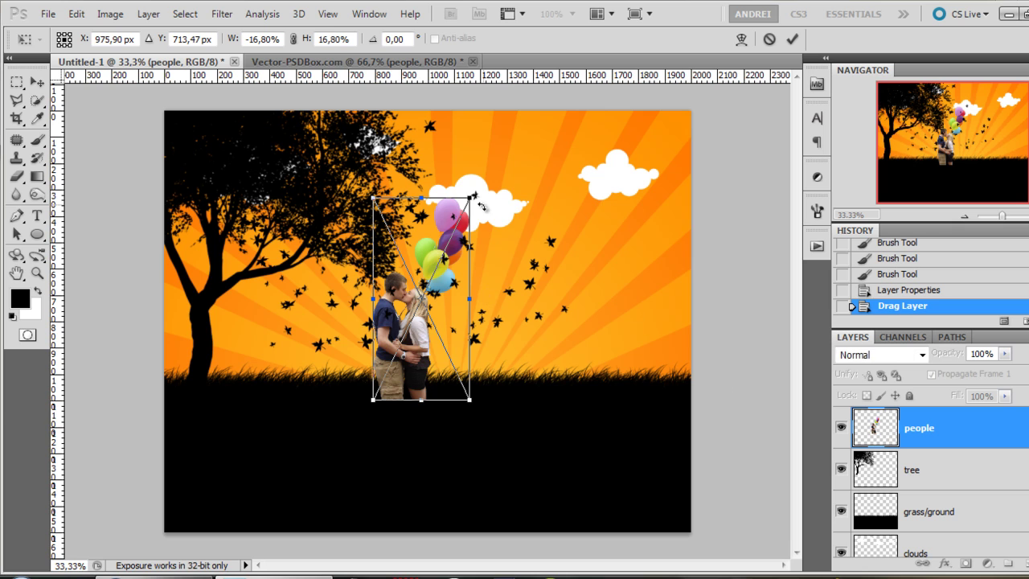
drag(470, 197, 535, 156)
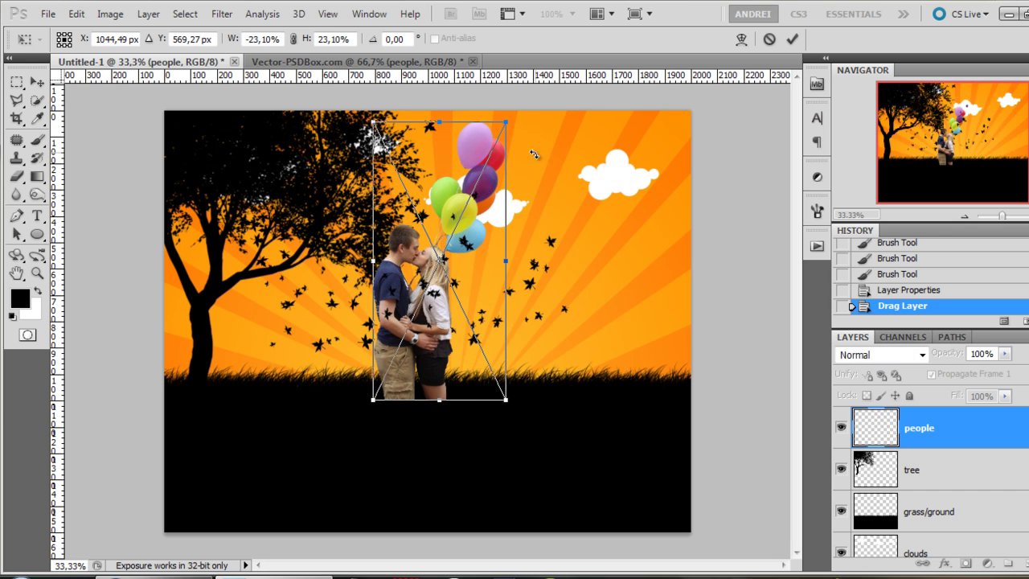
drag(519, 297, 667, 291)
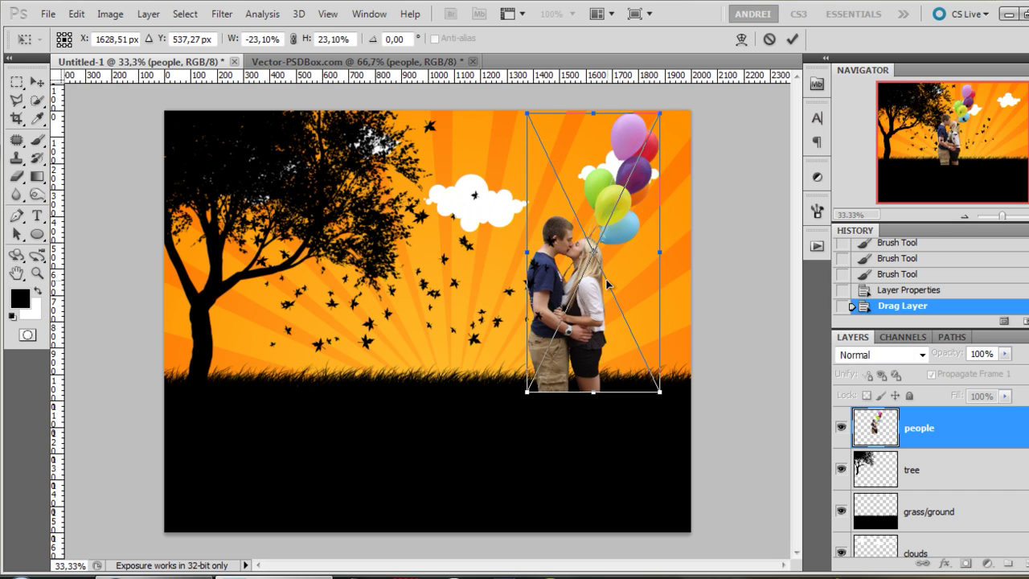
drag(600, 281, 587, 290)
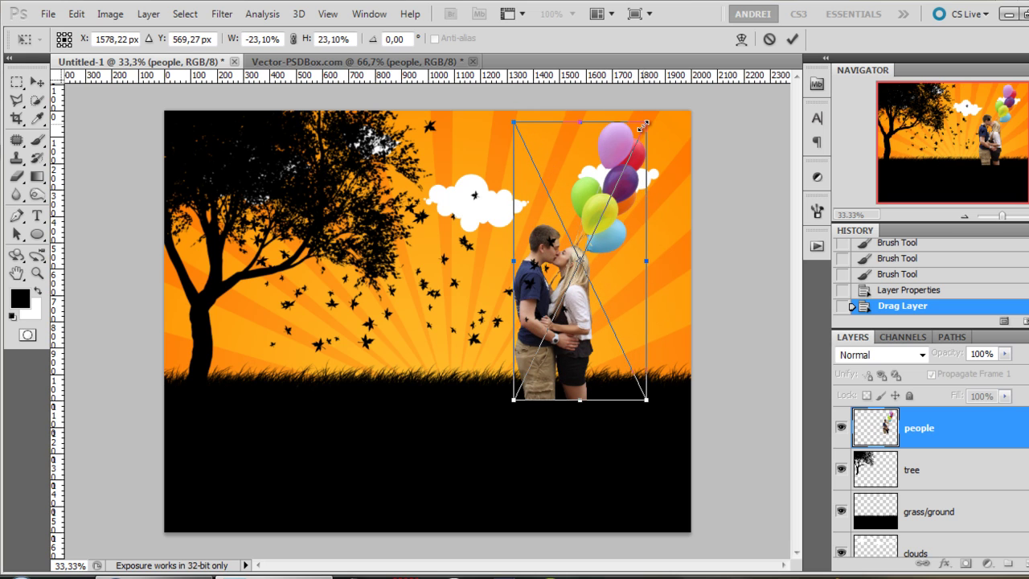
drag(628, 142, 606, 184)
mouse_move(592, 261)
mouse_down()
mouse_move(595, 245)
mouse_move(579, 251)
mouse_up()
key(p)
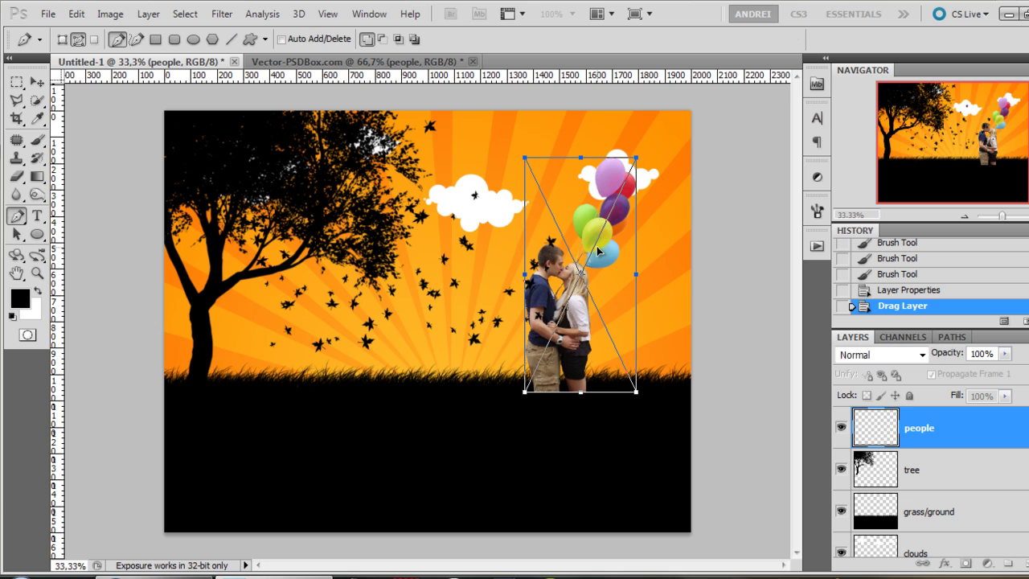
- Nudge the couple slightly downward so their legs sink into the black ground
scroll(579, 251, up, 2)
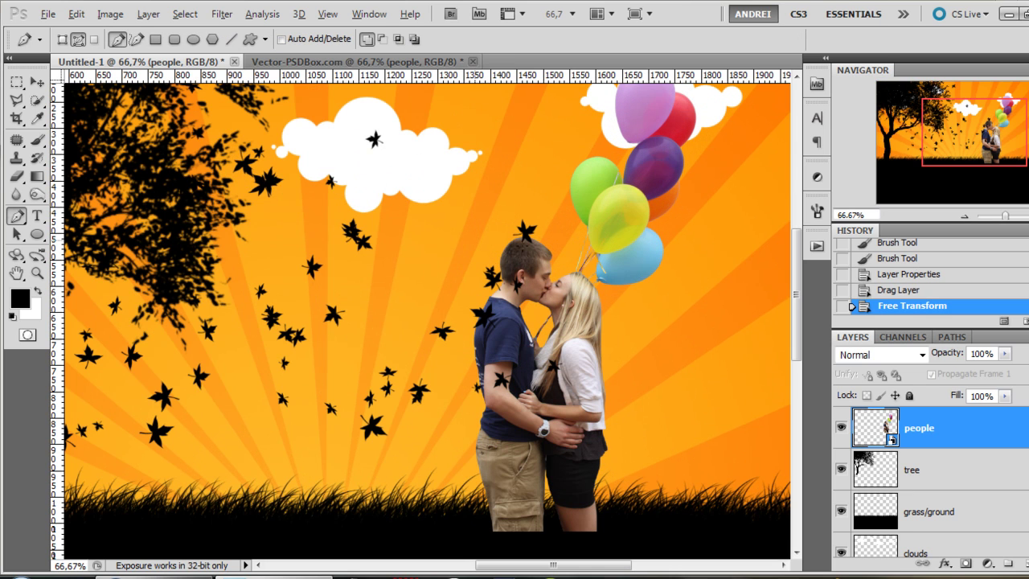
key(v)
scroll(508, 397, down, 3)
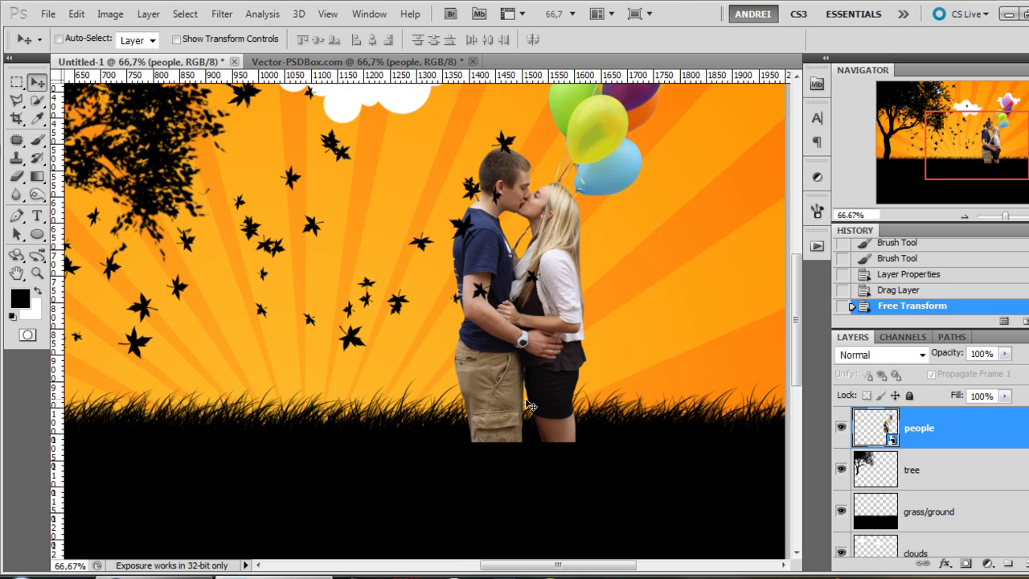
drag(527, 393, 527, 397)
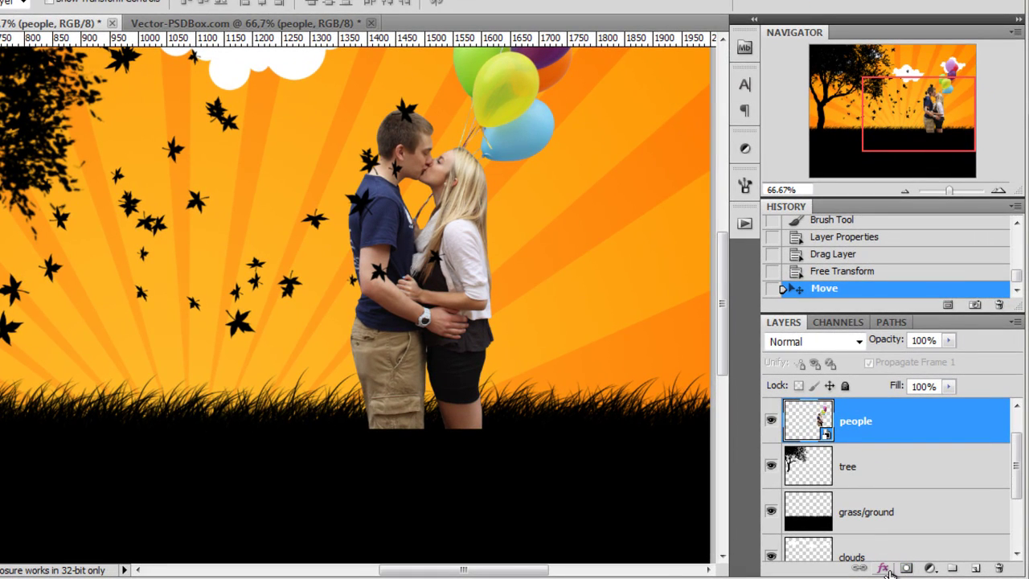
- Add a Hue/Saturation adjustment layer clipped to the people layer and set its Lightness to -100
click(929, 569)
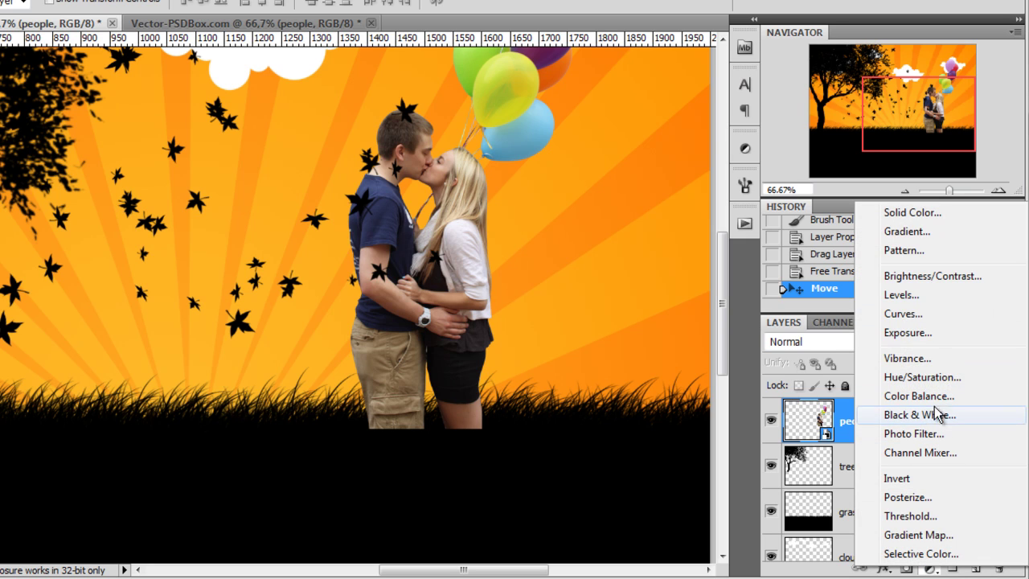
click(935, 378)
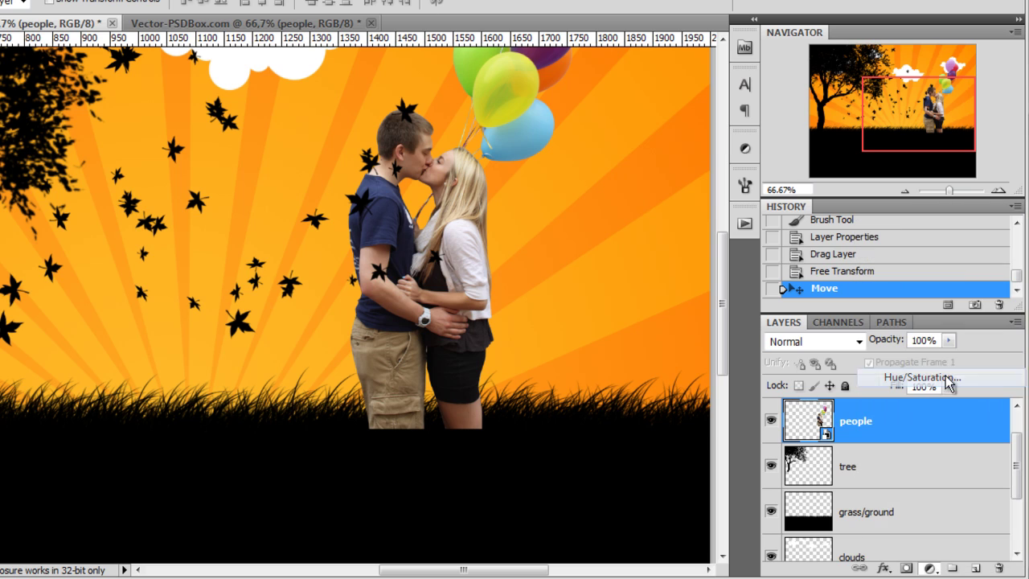
alt+click(957, 442)
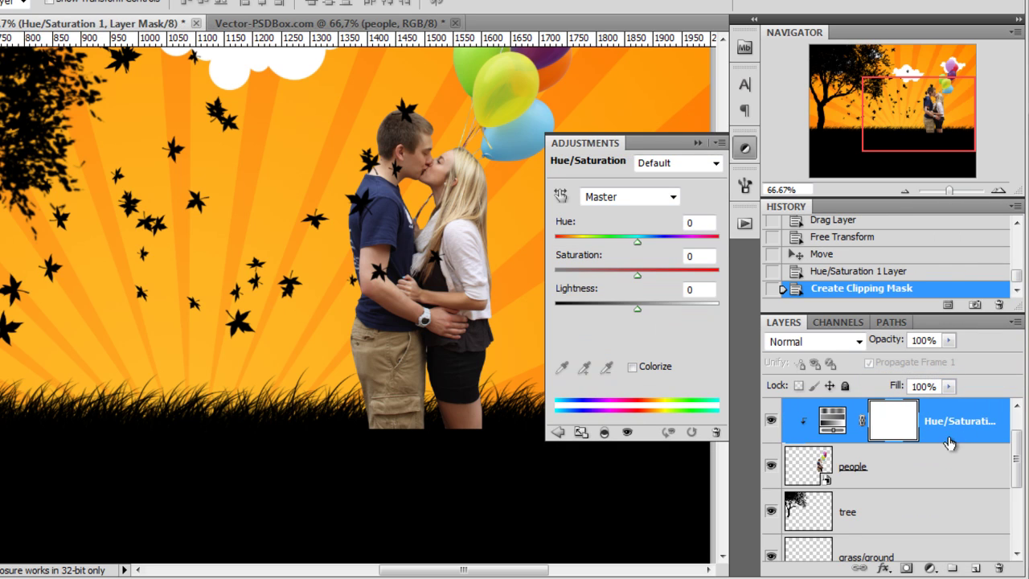
drag(636, 307, 550, 305)
click(698, 142)
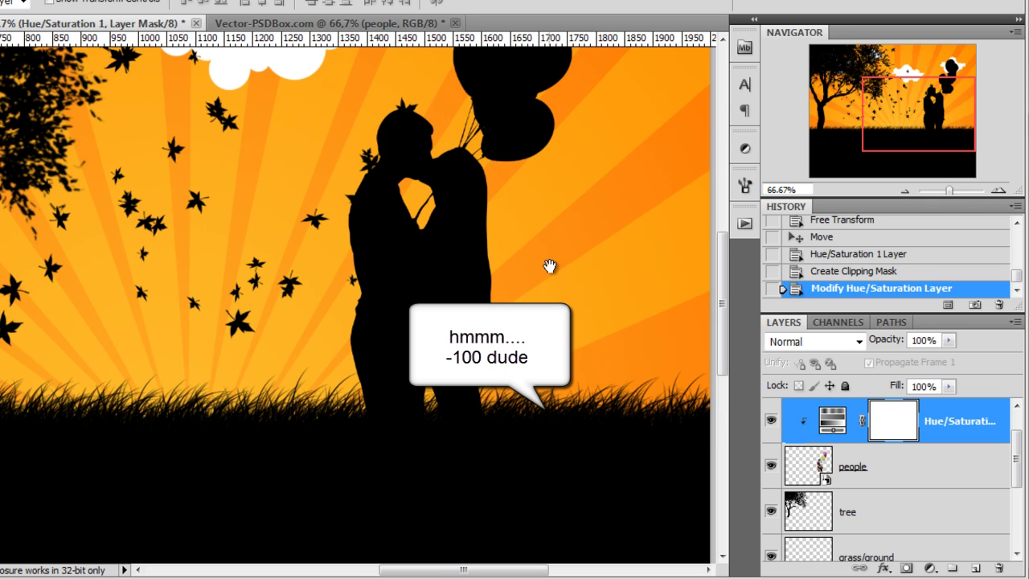
drag(551, 268, 487, 377)
key(ctrl+minus)
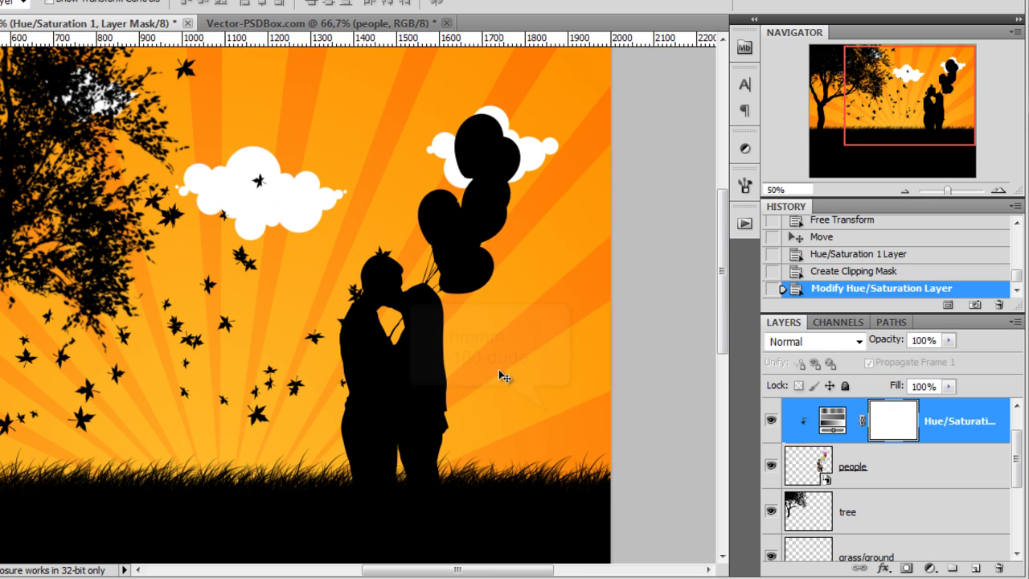
key(ctrl+minus)
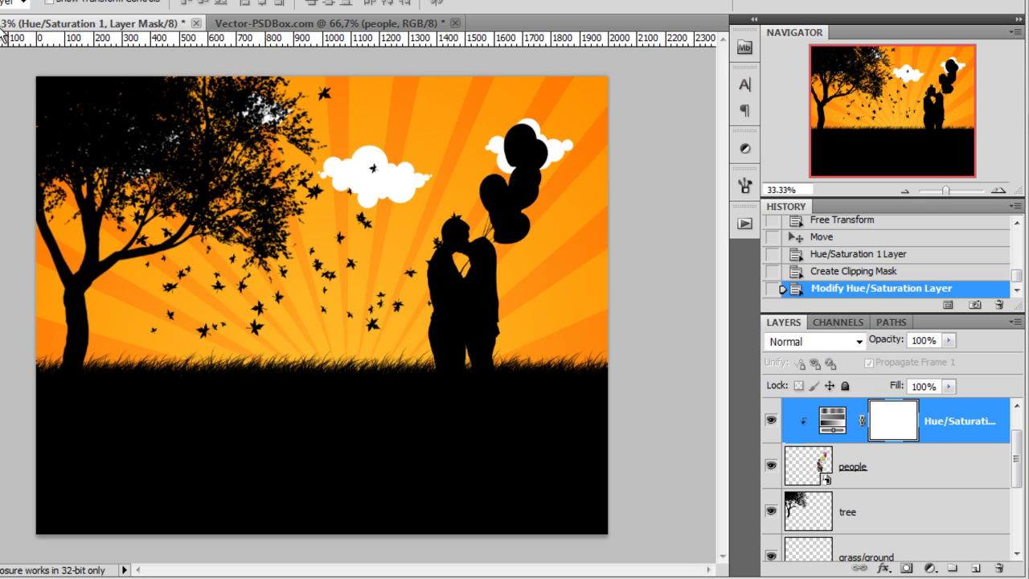
- Check the bicycle in Vector-PSDBox.com and open vintage_bike_png_by_absurdwordpreferred-d2xq8bu from the Vehicles stock folder for use in Untitled-1
click(279, 24)
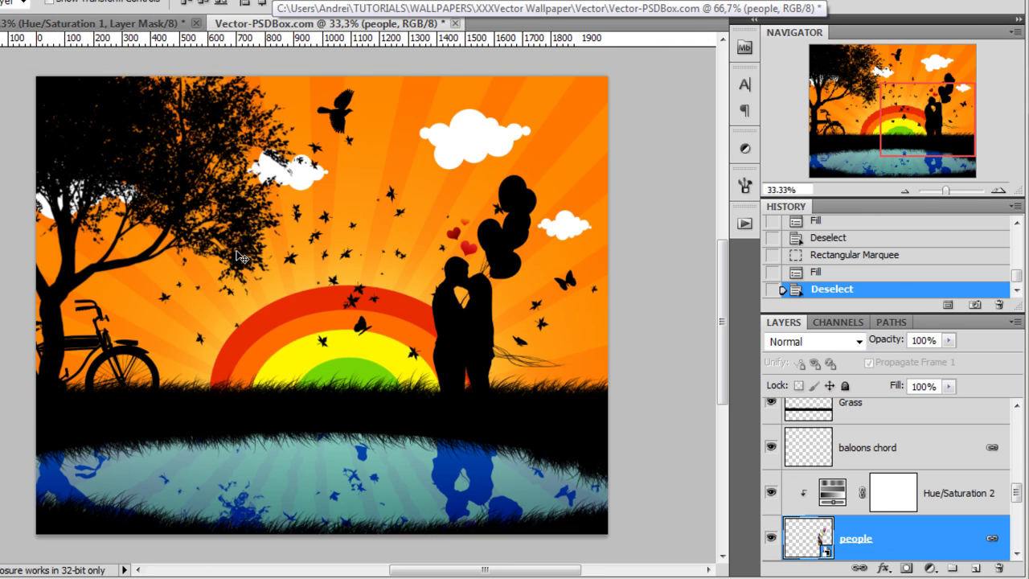
scroll(89, 351, up, 1)
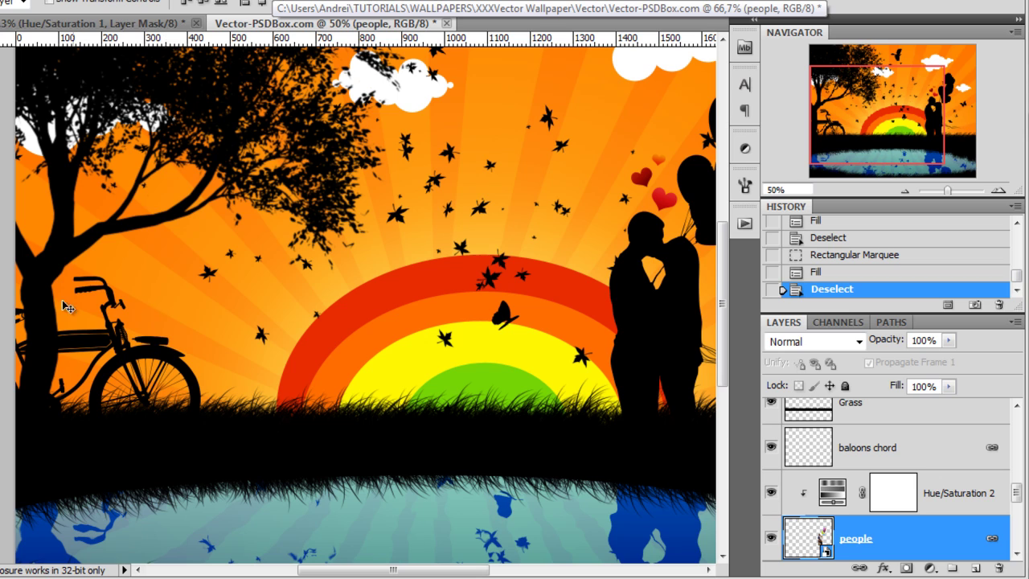
click(121, 23)
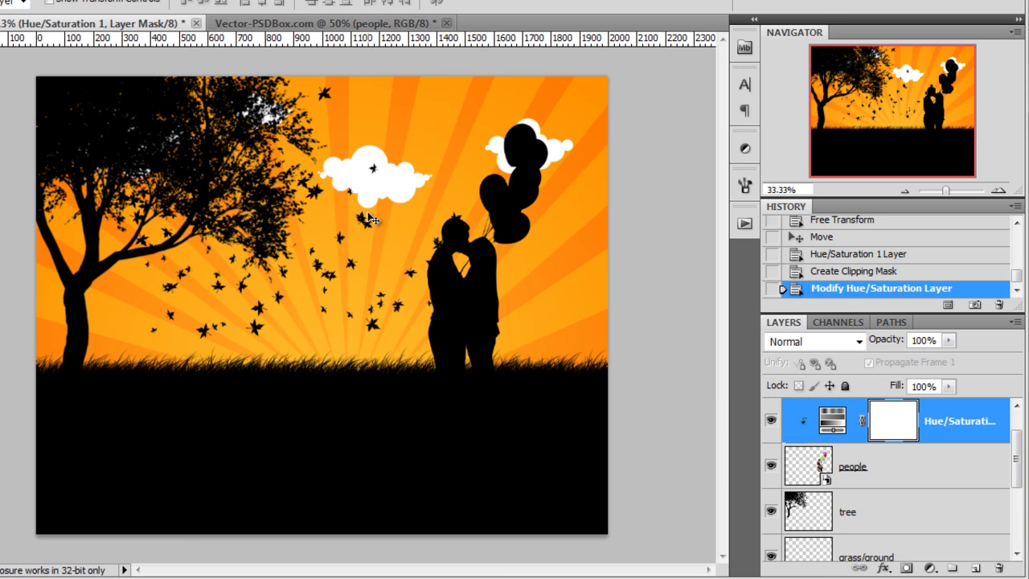
key(ctrl+o)
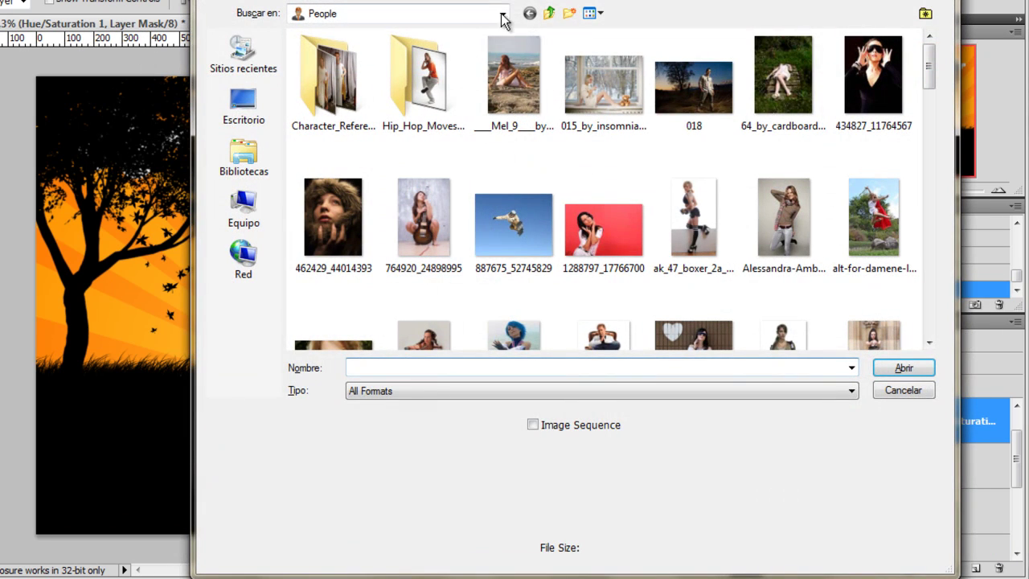
click(549, 14)
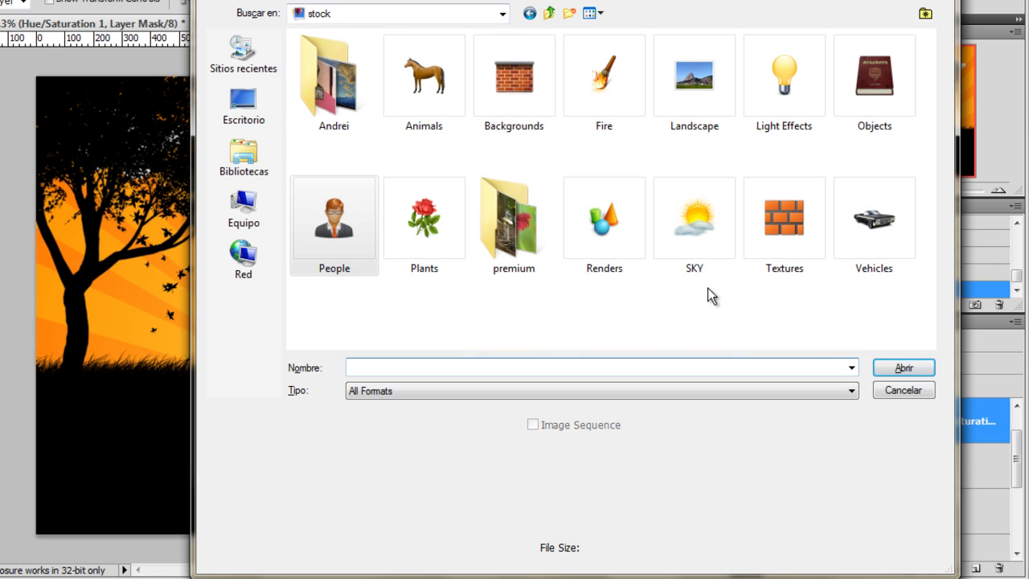
double_click(870, 222)
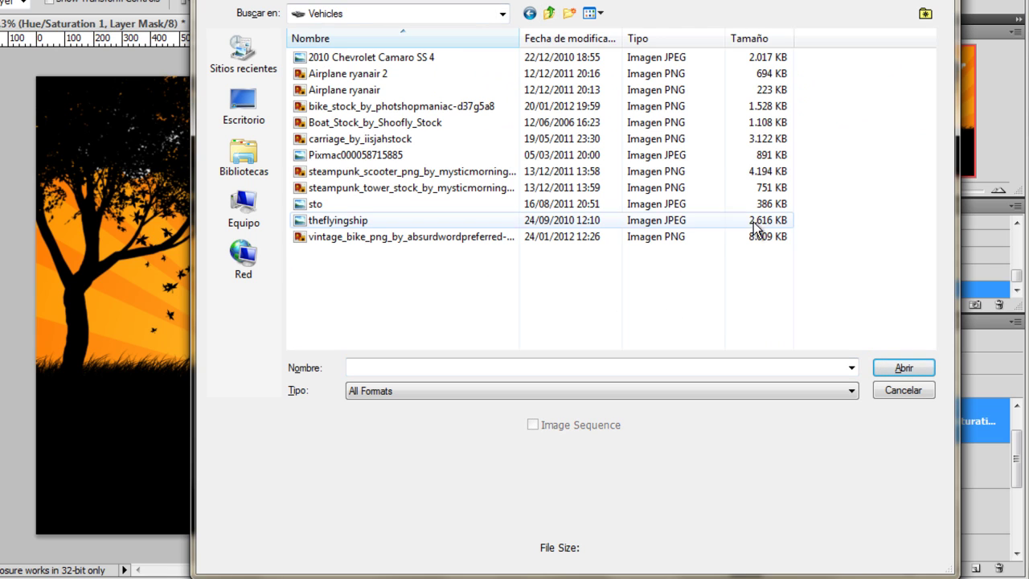
click(595, 13)
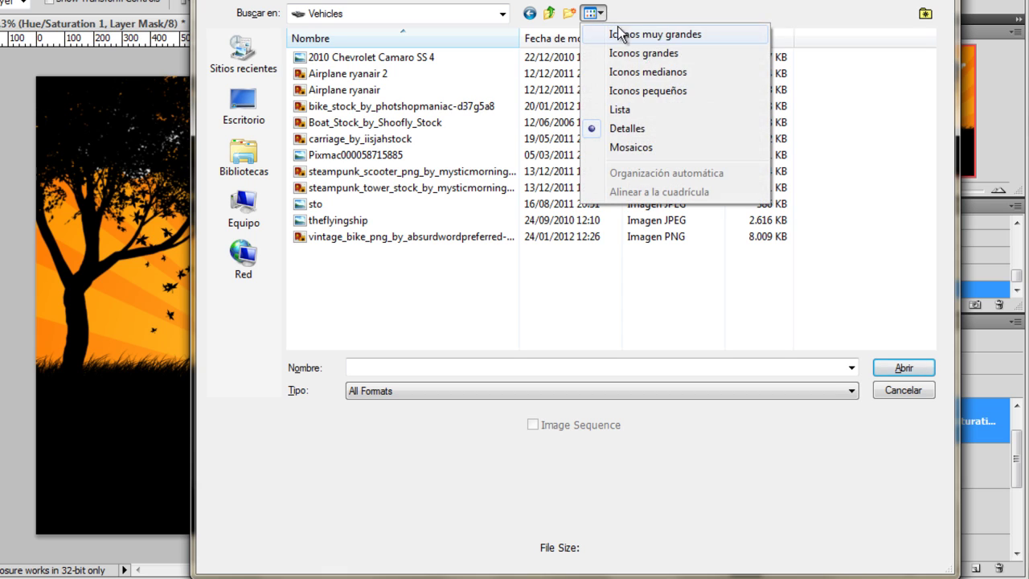
click(655, 53)
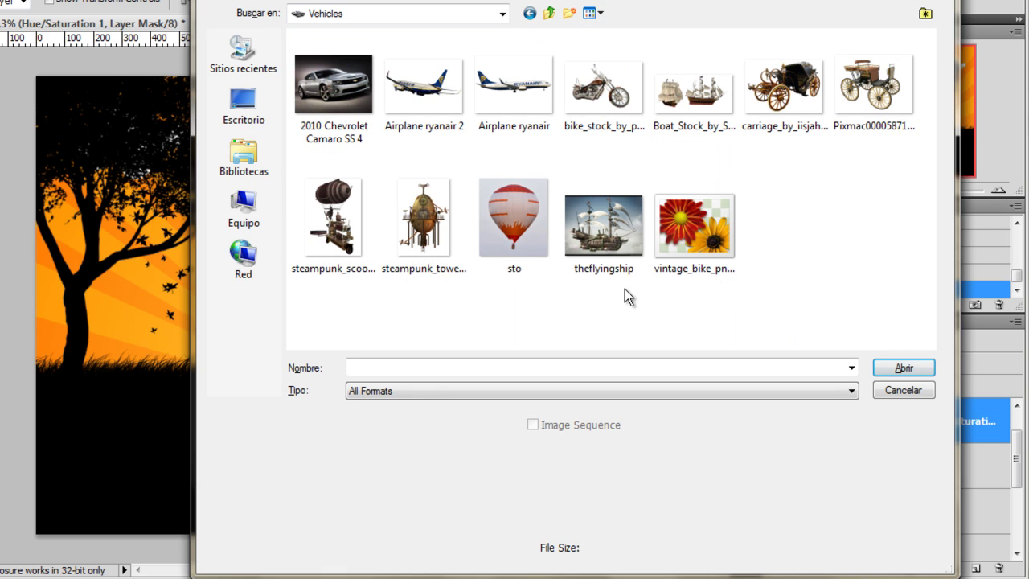
click(691, 245)
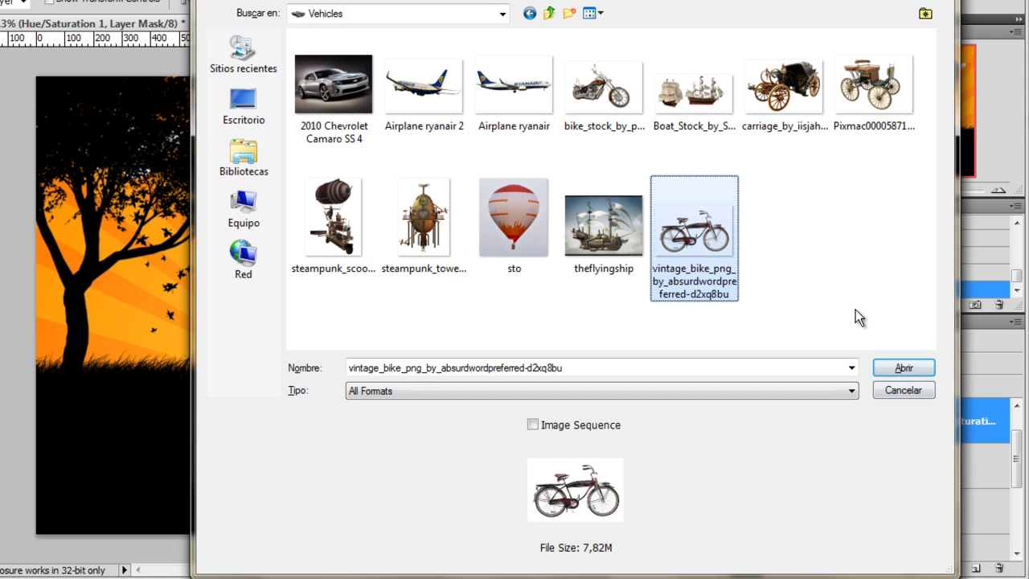
click(904, 370)
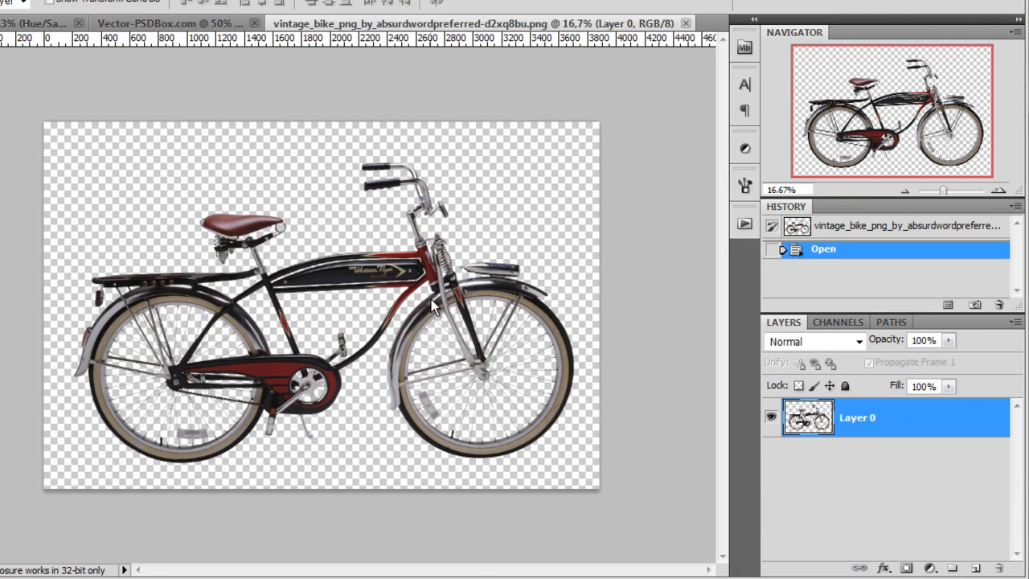
- Cut the whole bicycle image, close its file without saving, and paste it above the leafs layer in Untitled-1
key(ctrl+a)
key(ctrl+x)
key(ctrl+w)
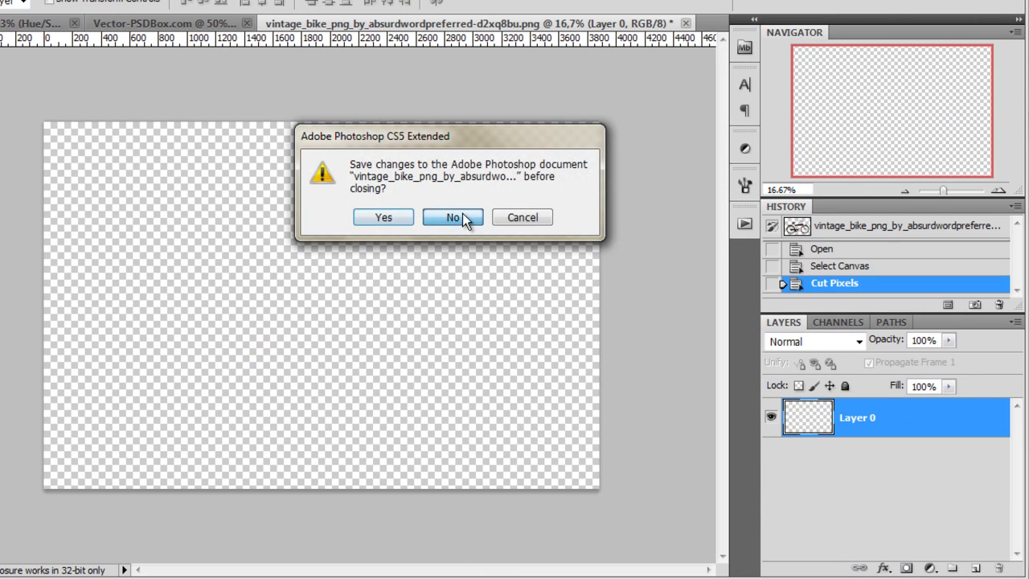
click(461, 213)
click(793, 413)
key(ctrl+v)
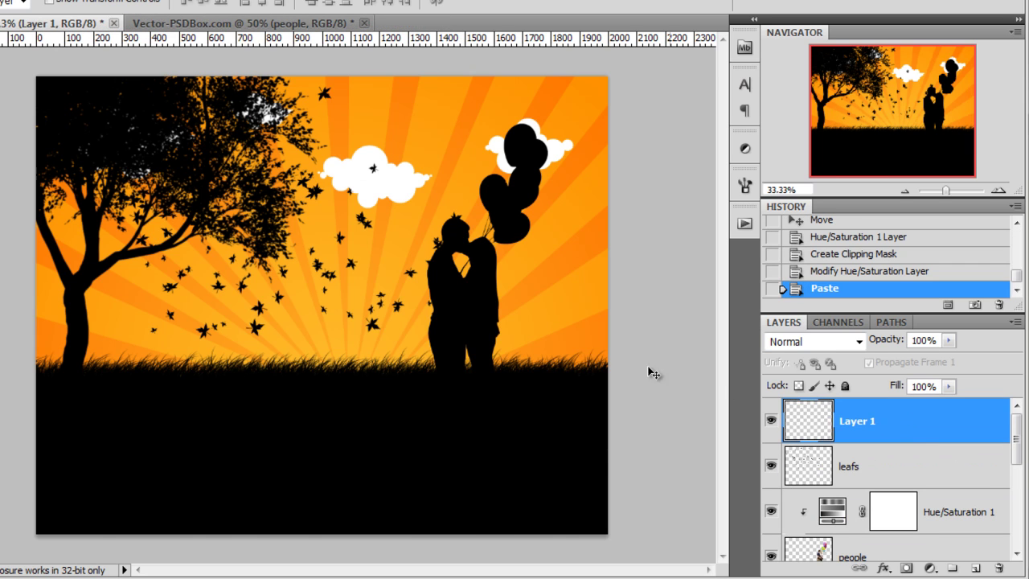
- Scale the bicycle down proportionally, stand it on the grass by the tree trunk, and name its layer BIKE
key(ctrl+t)
key(ctrl+minus)
key(ctrl+minus)
key(ctrl+minus)
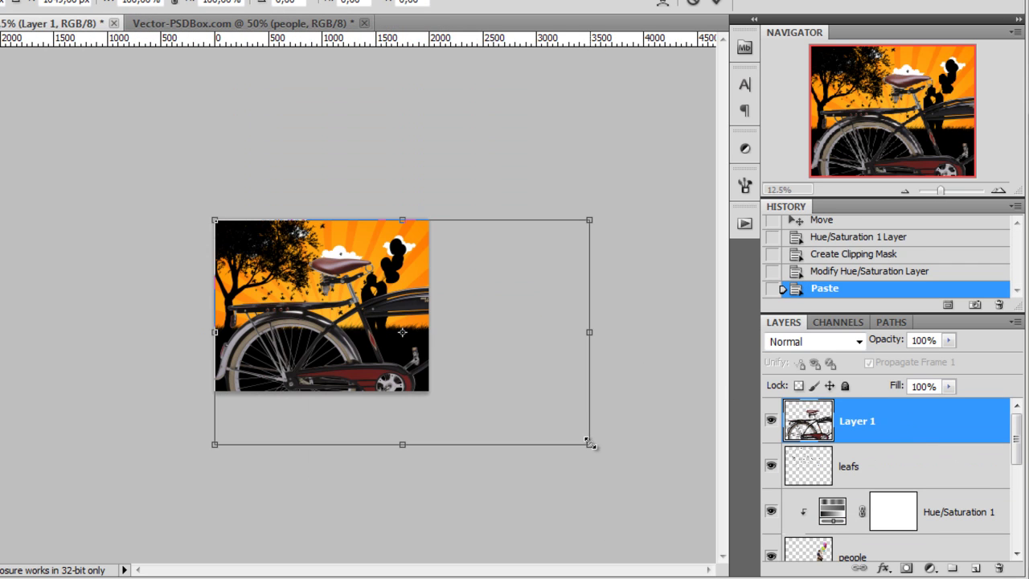
drag(589, 442, 339, 293)
key(ctrl+plus)
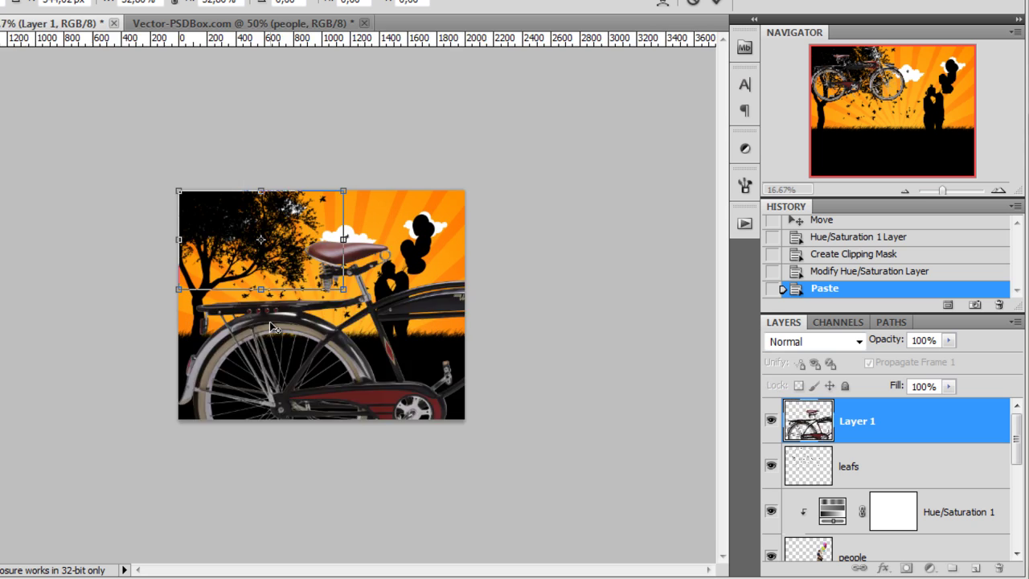
key(ctrl+plus)
key(ctrl+plus)
drag(273, 222, 141, 353)
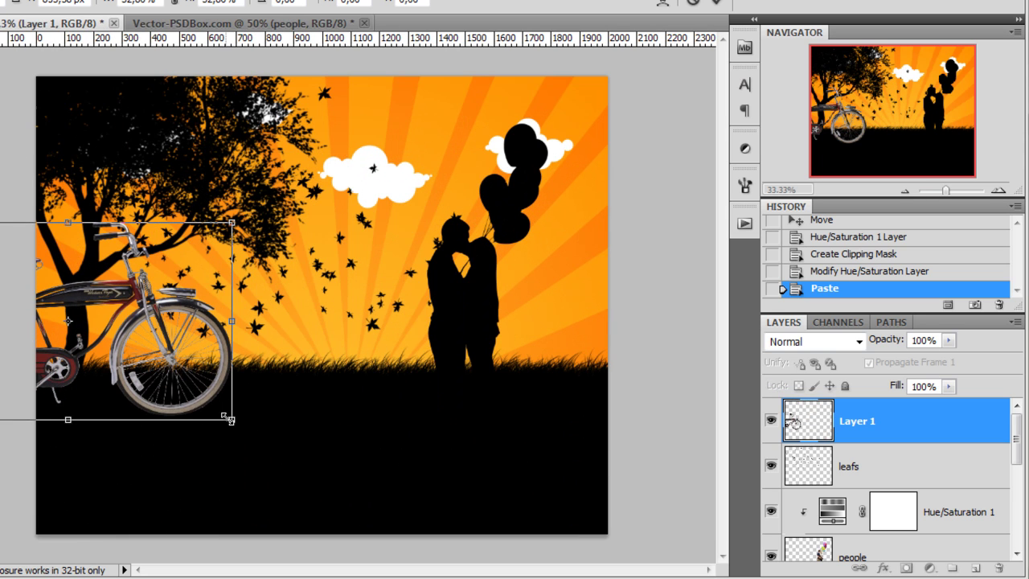
drag(231, 419, 137, 362)
drag(109, 292, 150, 321)
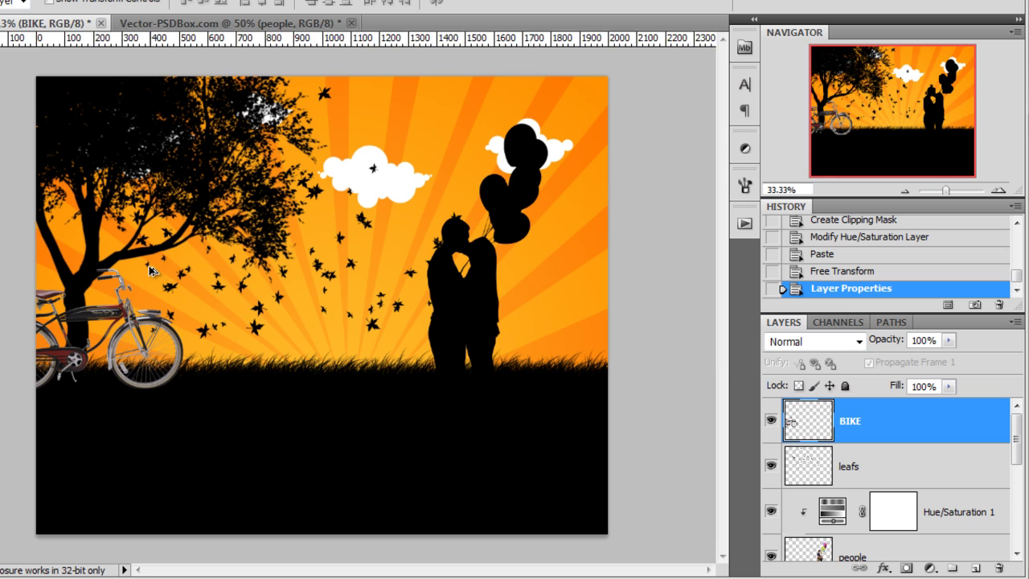
- Turn the bicycle on the BIKE layer black with Hue/Saturation Lightness -100 and nudge it slightly toward the right of the tree trunk
scroll(150, 270, up, 1)
key(ctrl+u)
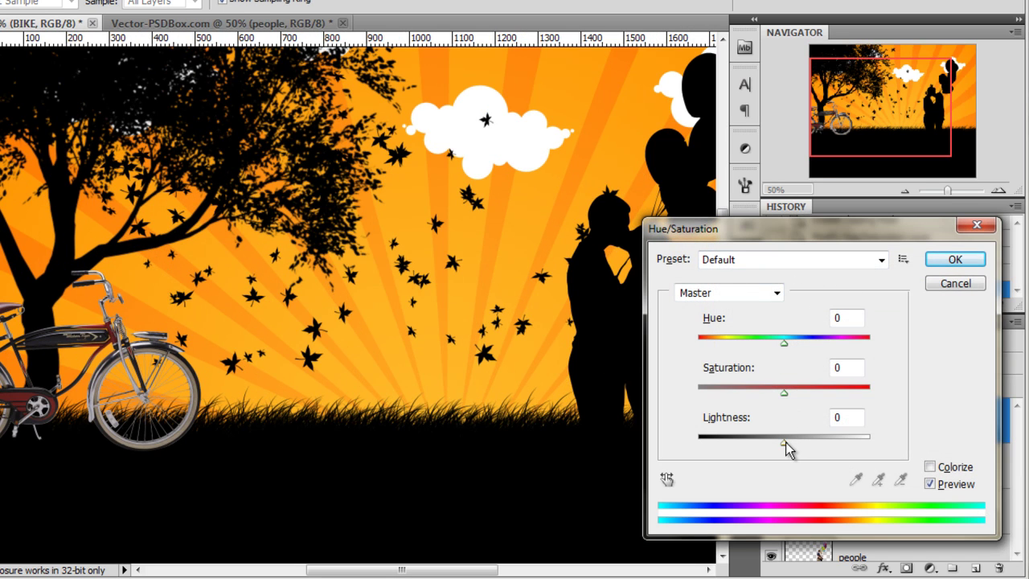
drag(784, 444, 620, 448)
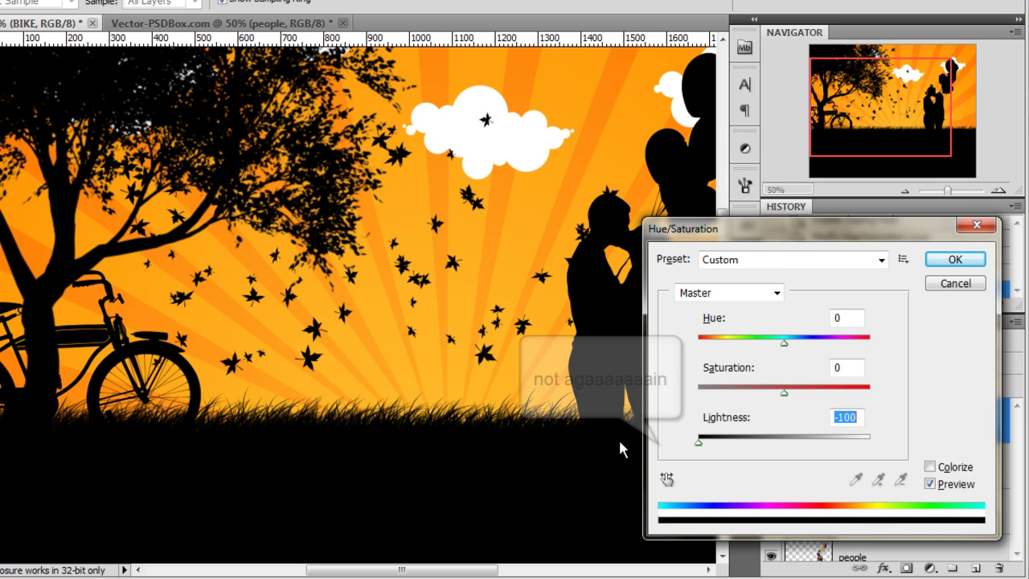
click(956, 260)
key(shift+Up)
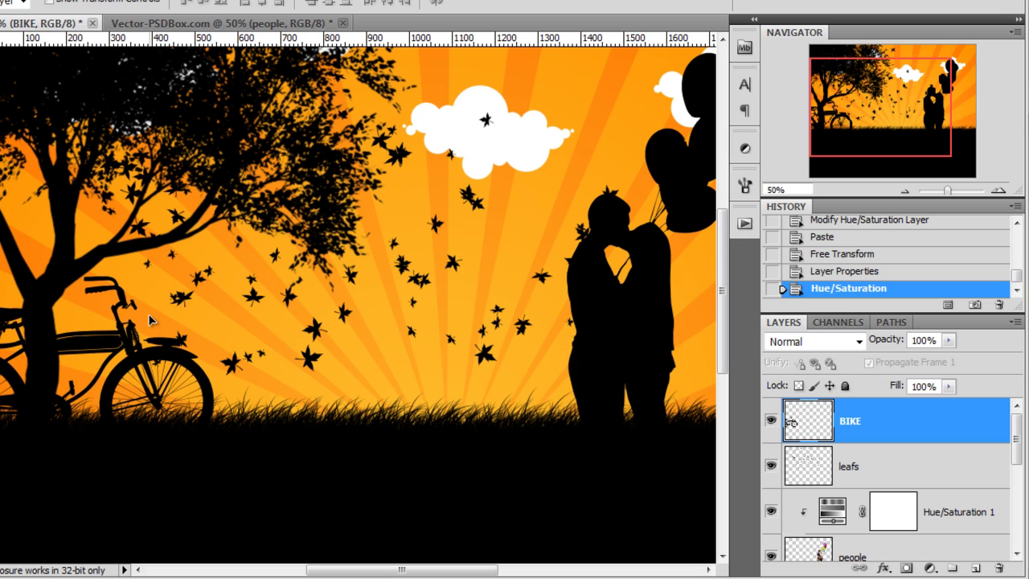
key(ctrl+minus)
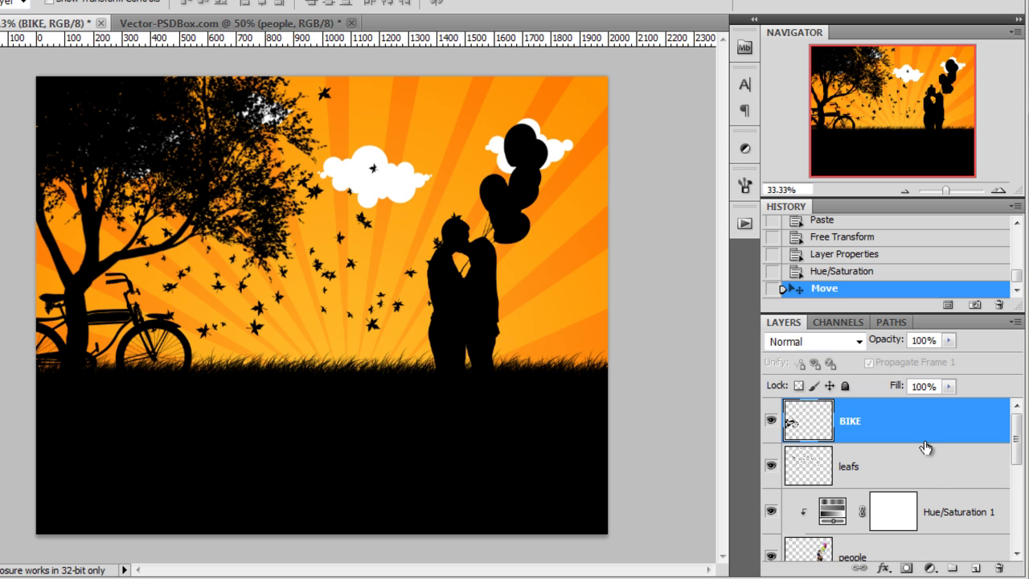
- Examine the rainbow behind the couple in Vector-PSDBox.com, then return to Untitled-1 and select the rays layer
scroll(916, 490, down, 4)
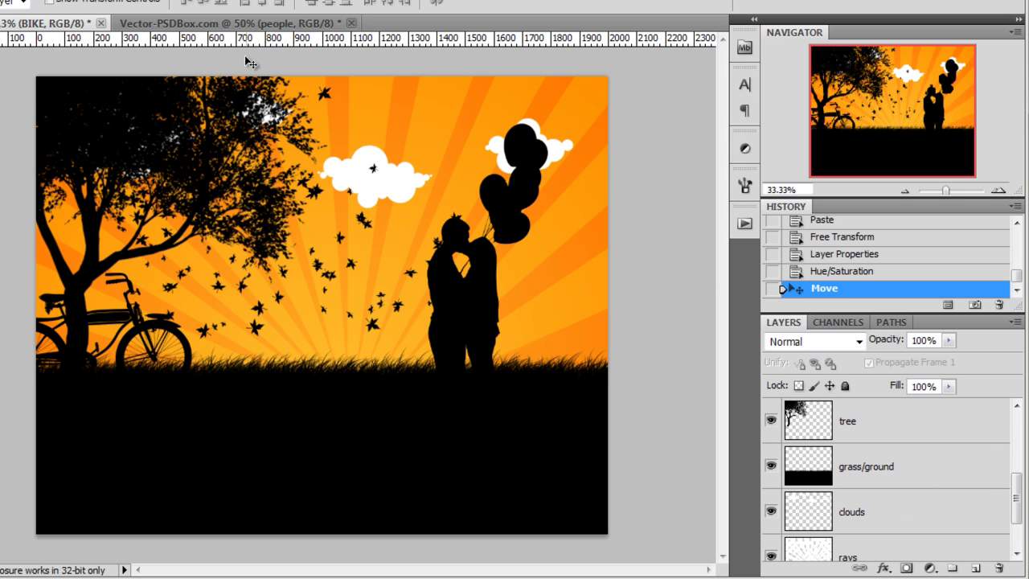
click(183, 24)
drag(618, 376, 463, 372)
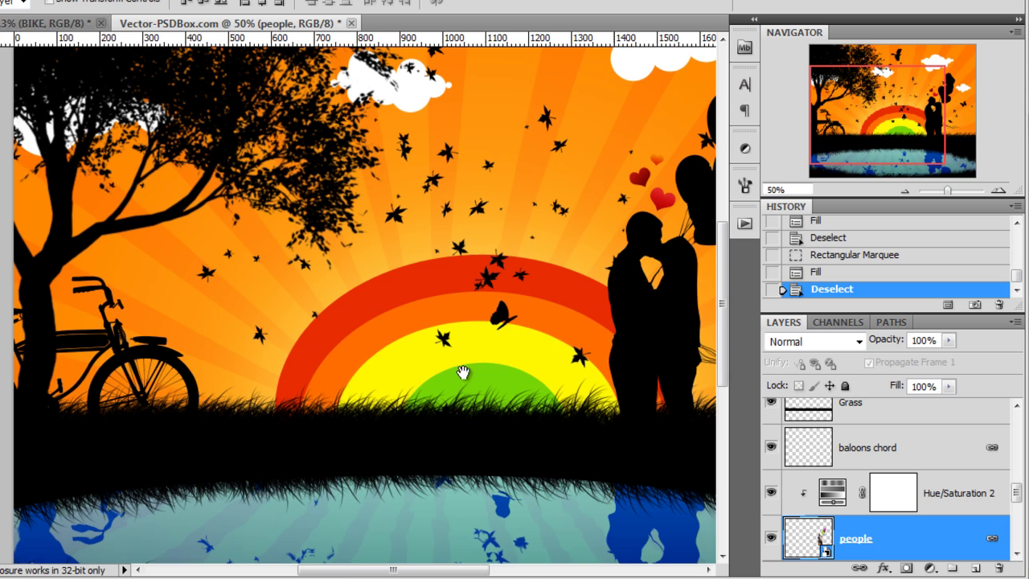
key(ctrl+Tab)
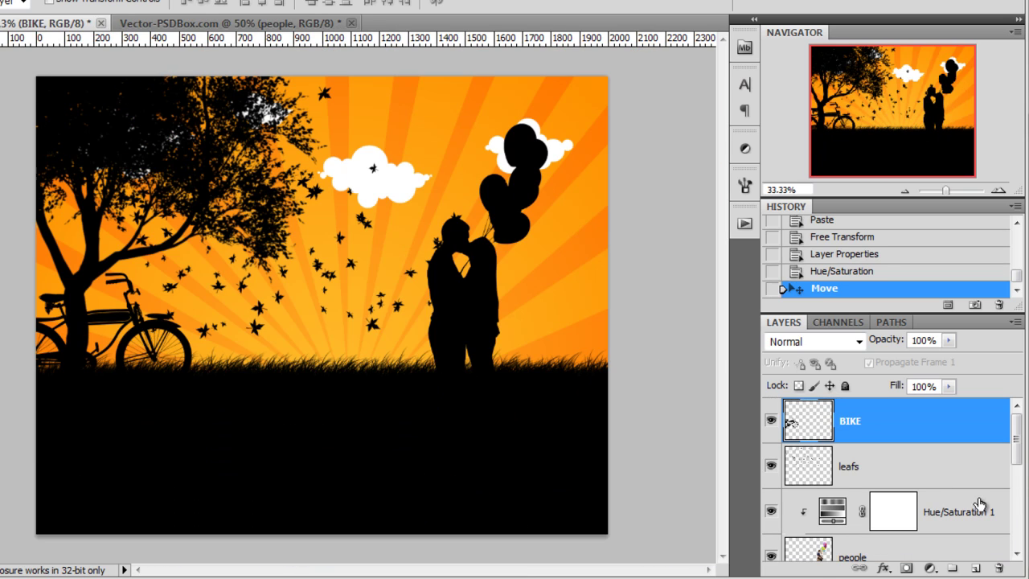
scroll(979, 504, down, 4)
key(ctrl+Tab)
scroll(976, 457, down, 1)
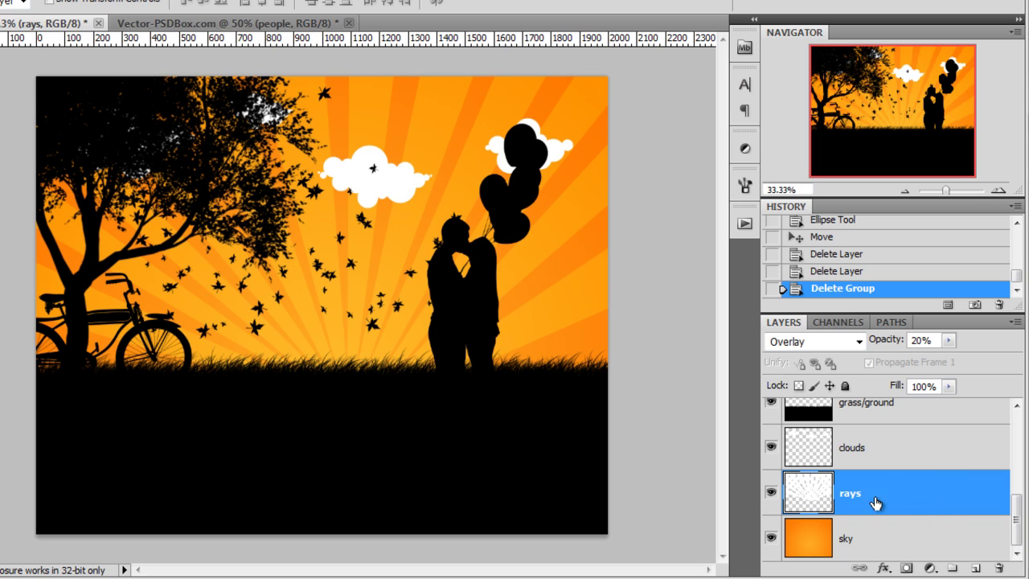
click(975, 568)
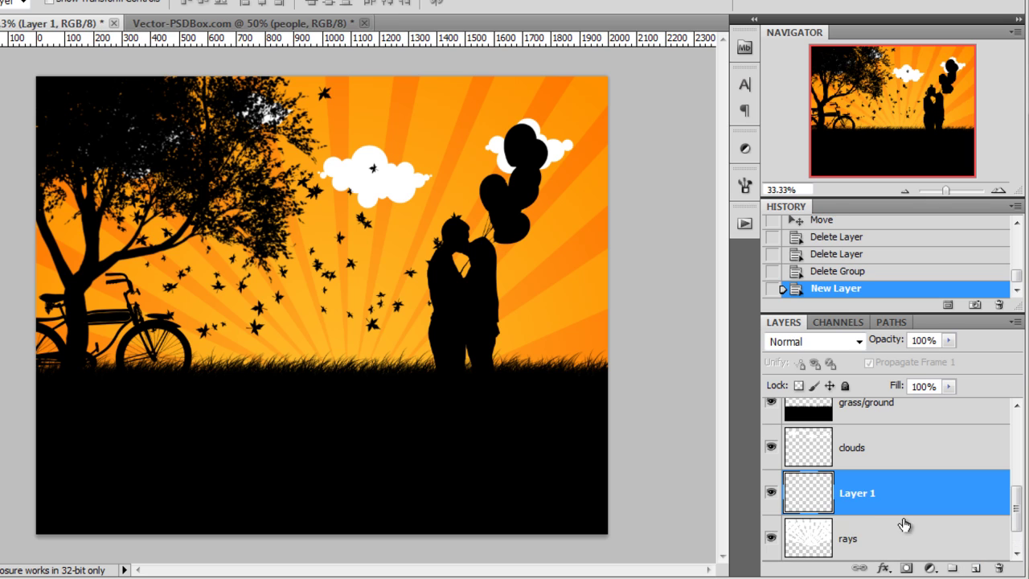
double_click(856, 493)
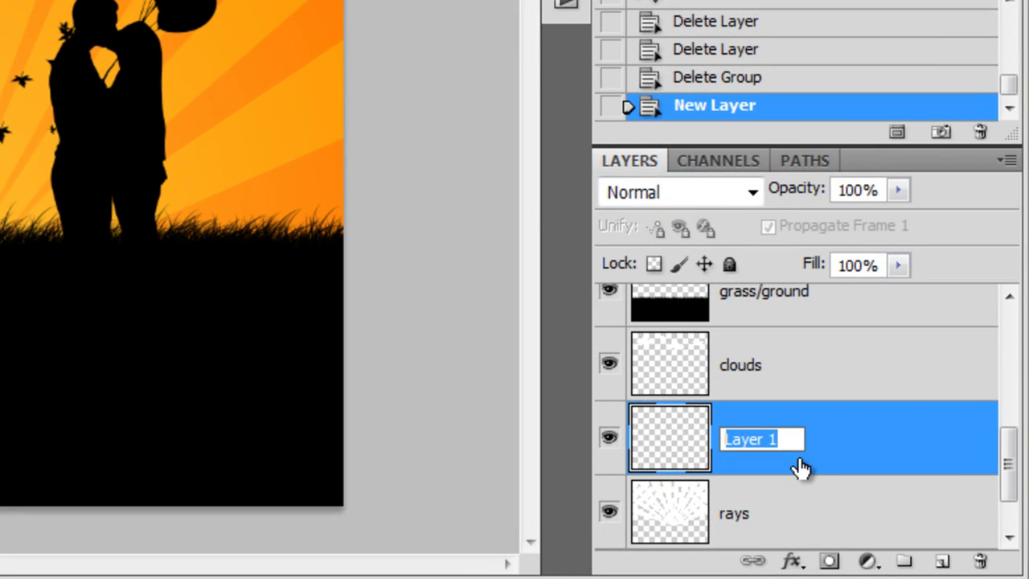
key(Return)
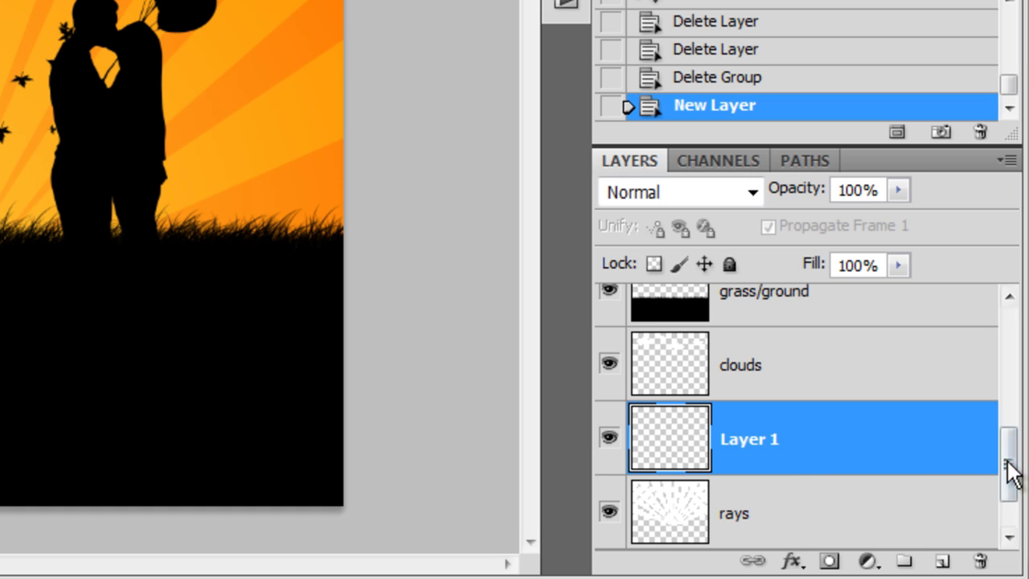
drag(977, 456, 969, 563)
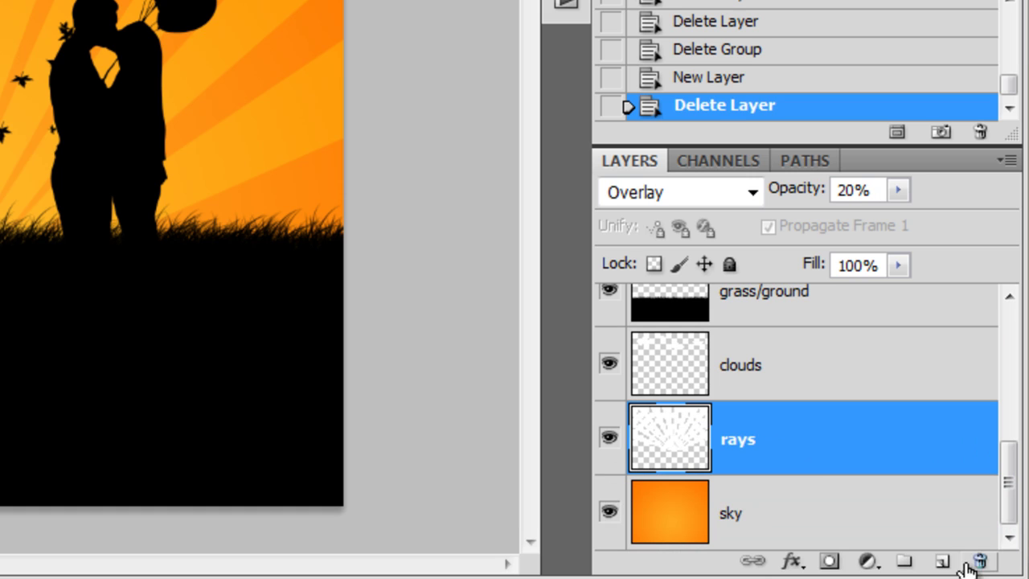
- Create a new layer group above the rays layer and name it Rainbow
click(904, 563)
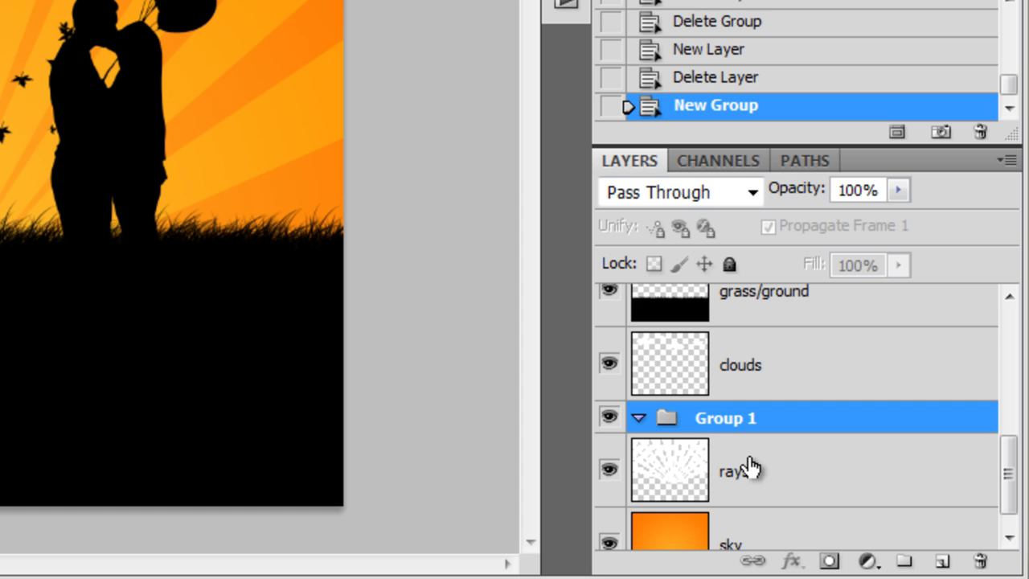
double_click(733, 419)
text(Rai)
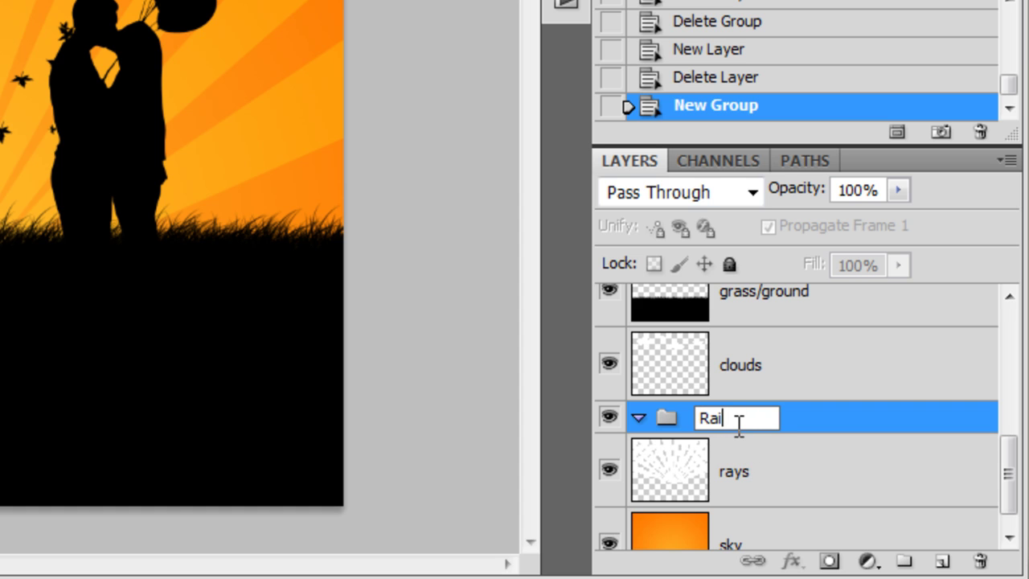
text(nbow)
key(Return)
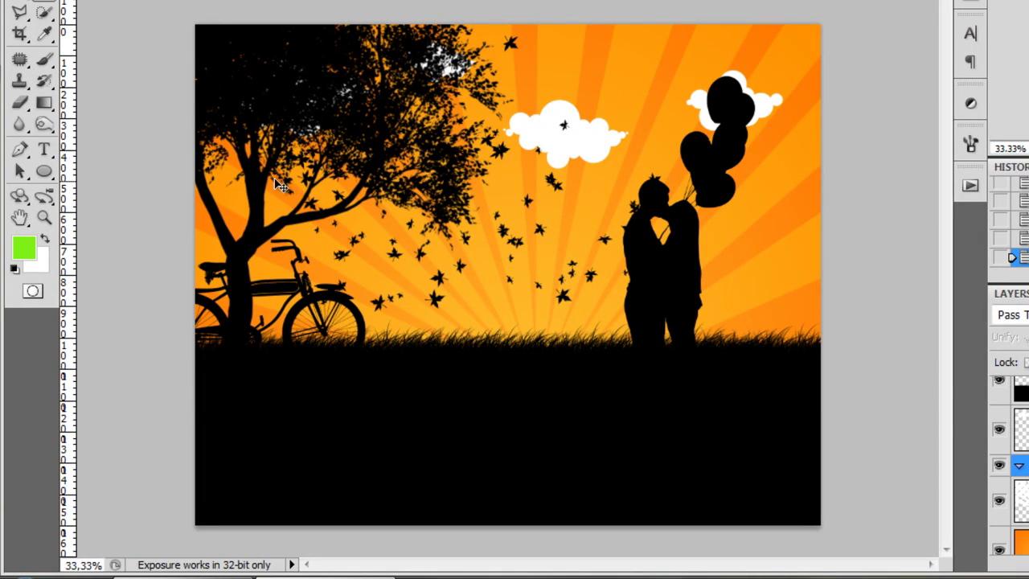
- Draw a green ellipse in the Rainbow group, half hidden behind the grass, with its centre at about X 1079, Y 1042 px
drag(50, 175, 145, 202)
drag(459, 286, 621, 429)
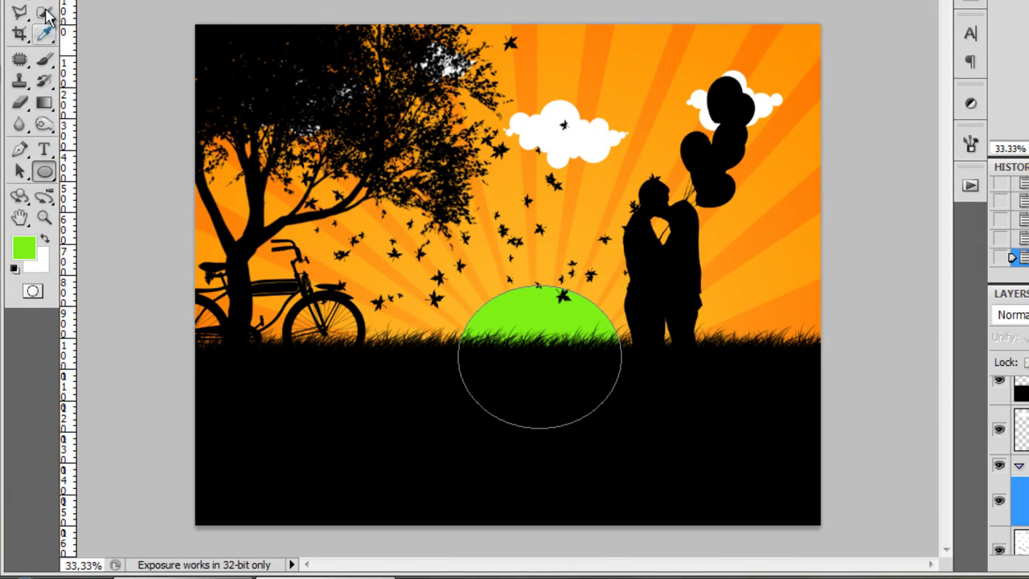
key(v)
drag(551, 354, 545, 348)
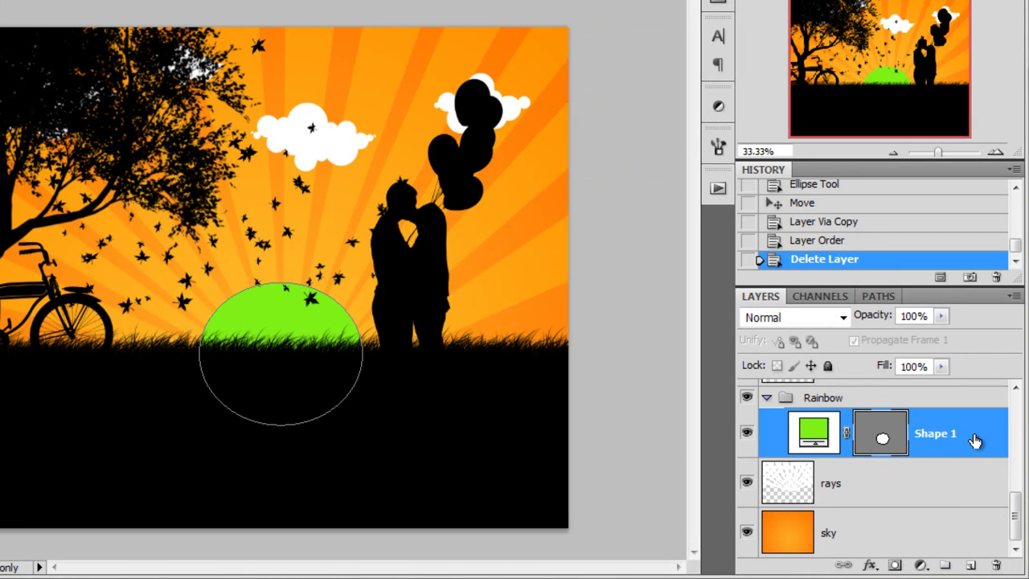
- Duplicate the green Shape 1 layer, recolor the copy orange #f16e17, and place it below the green one
key(ctrl+j)
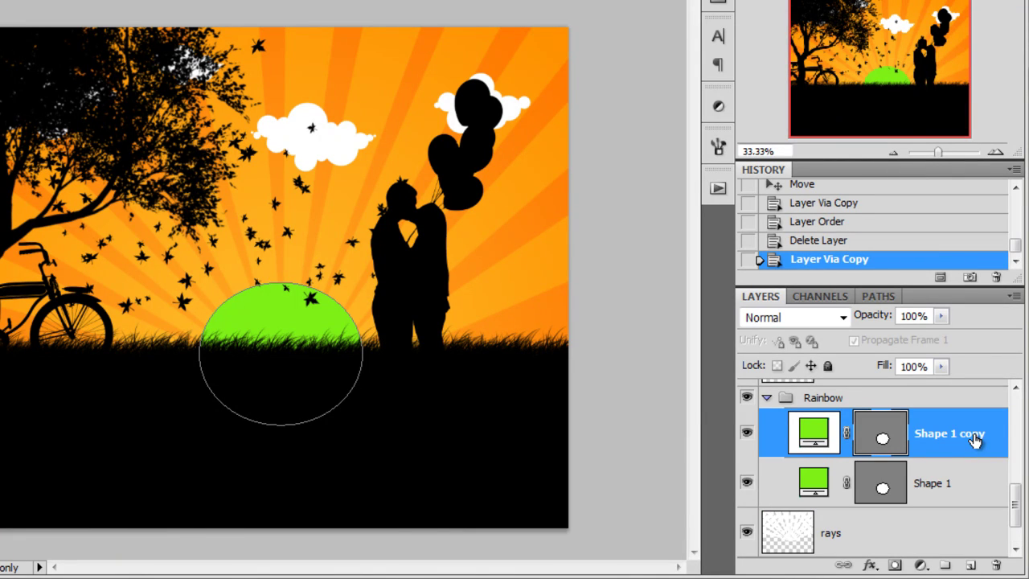
double_click(812, 433)
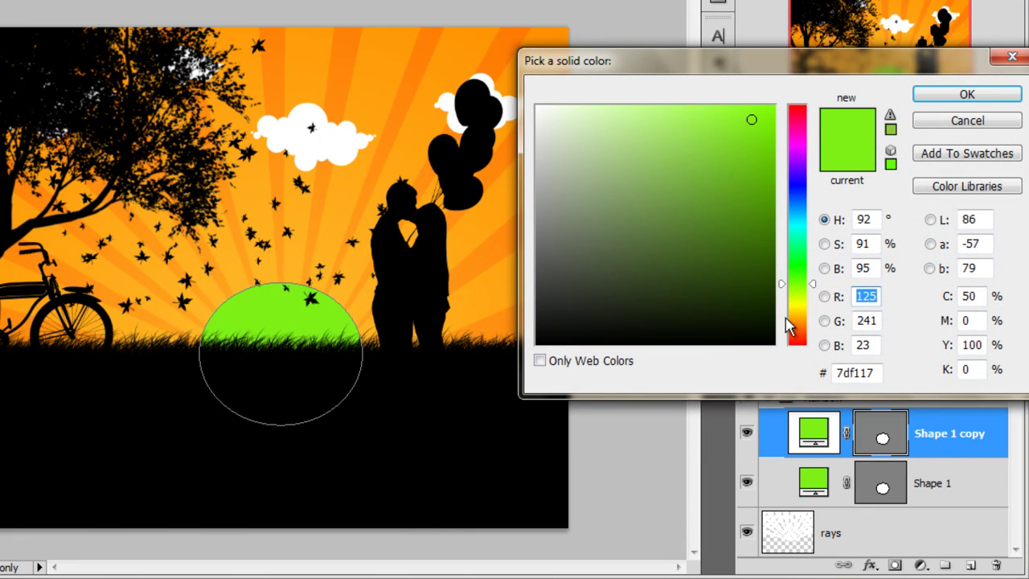
click(800, 331)
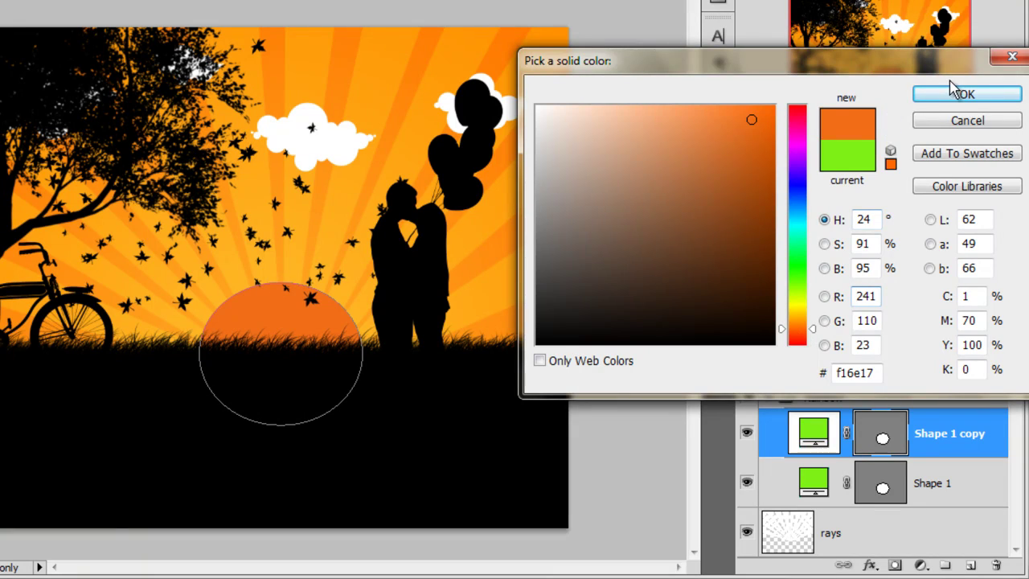
click(924, 94)
drag(999, 453, 990, 505)
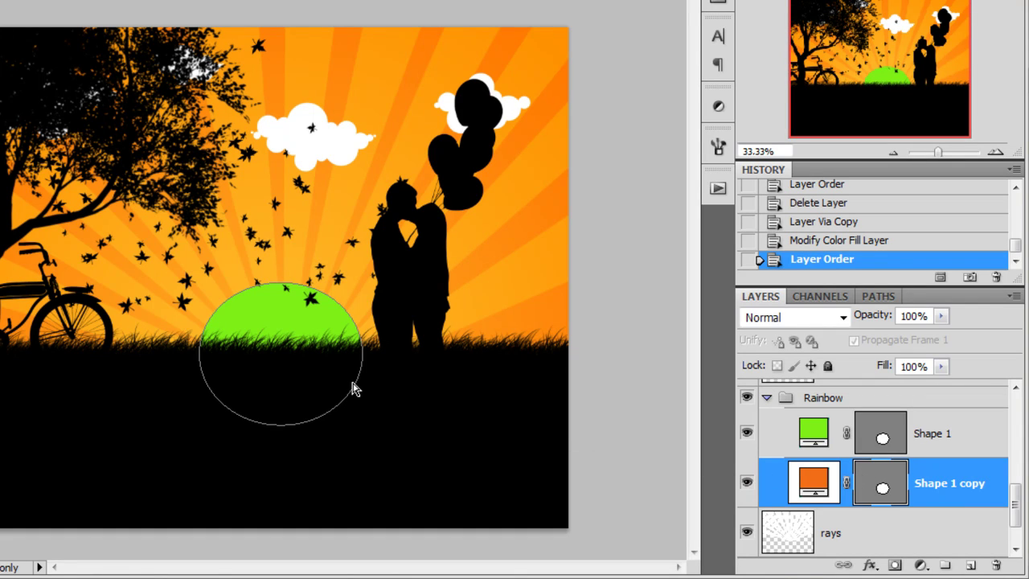
- Enlarge the orange ellipse proportionally from its centre so it forms a wide band around the green one
key(ctrl+t)
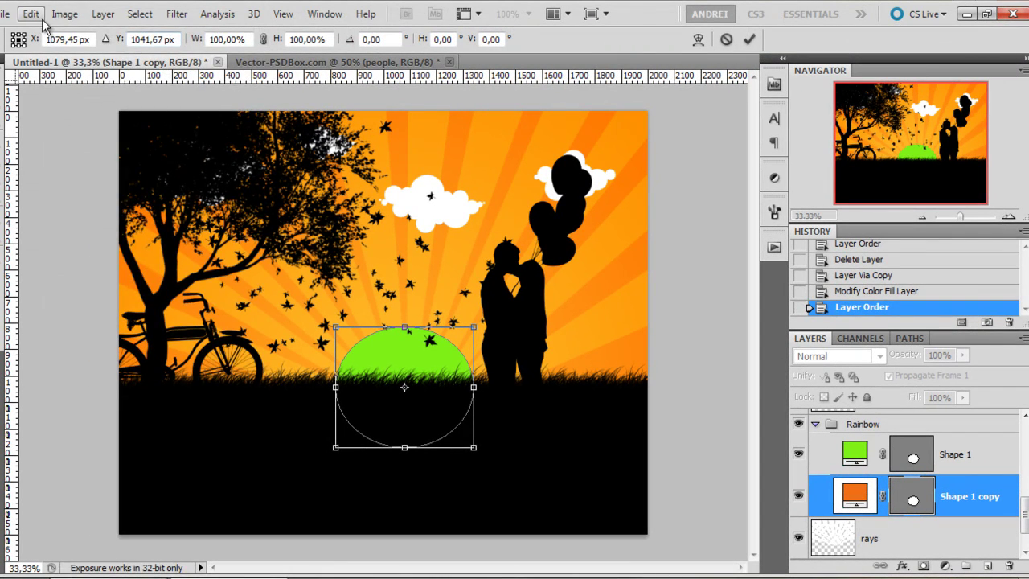
click(32, 13)
click(993, 496)
drag(475, 323, 503, 300)
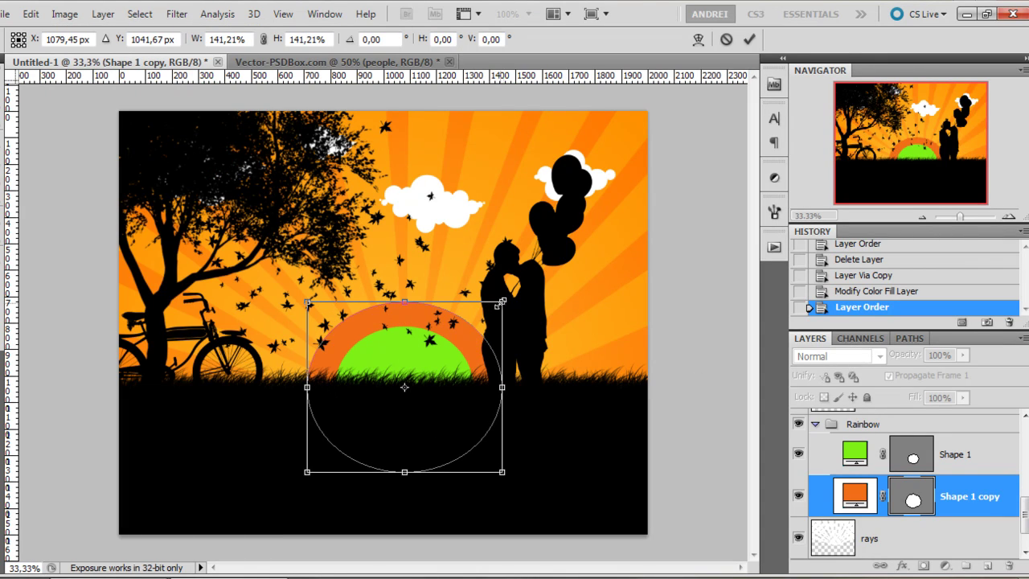
key(Return)
- Scale the green ellipse down proportionally from its centre to about 78.5%
click(957, 455)
key(ctrl+t)
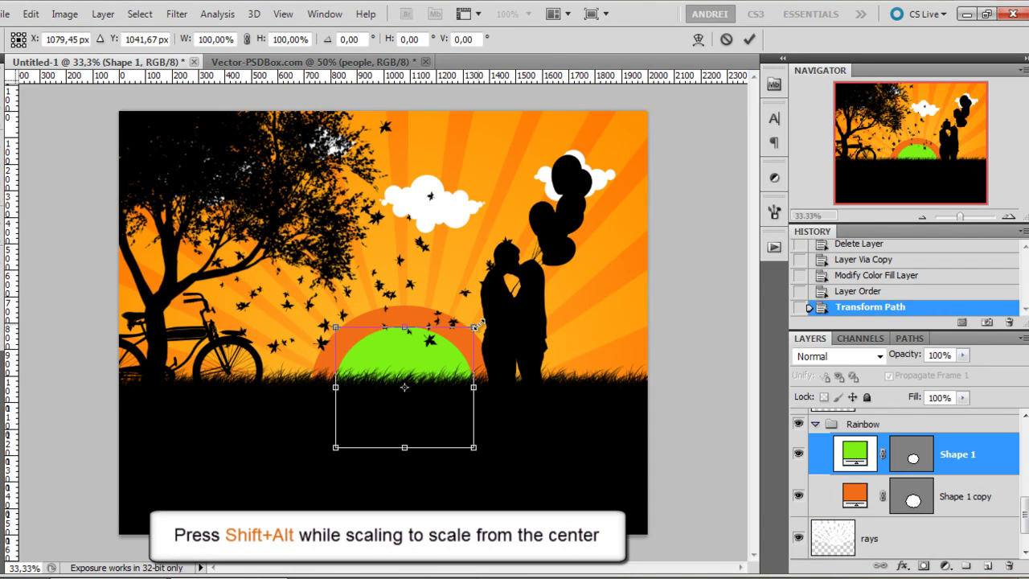
drag(474, 327, 463, 336)
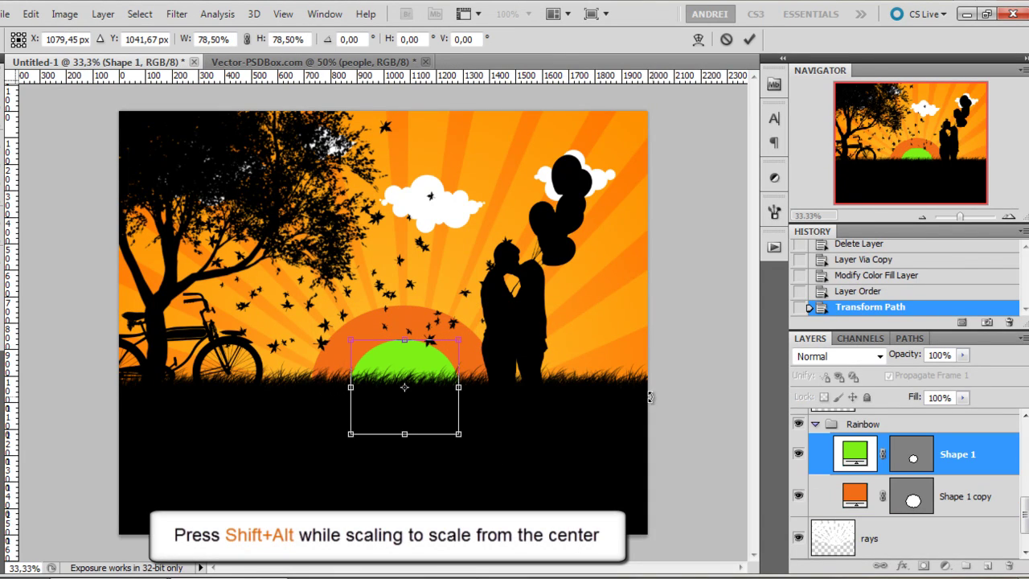
key(Return)
- Scale the orange ellipse down slightly from its centre to narrow the band around the green one
click(964, 496)
key(ctrl+t)
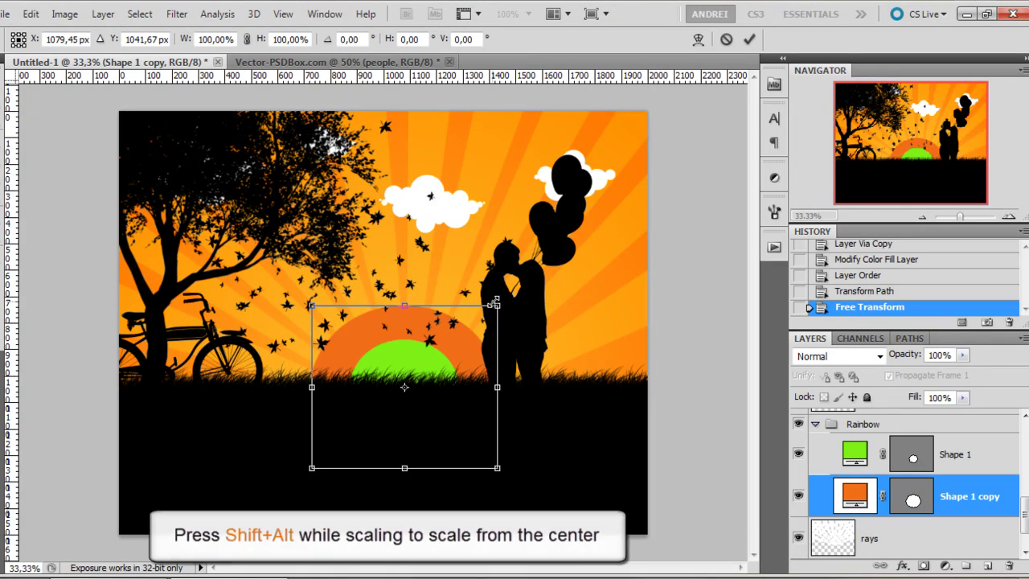
drag(494, 304, 488, 318)
key(Return)
- Duplicate the orange ellipse layer and recolor the lower of the two blue #179cf1
scroll(995, 462, down, 1)
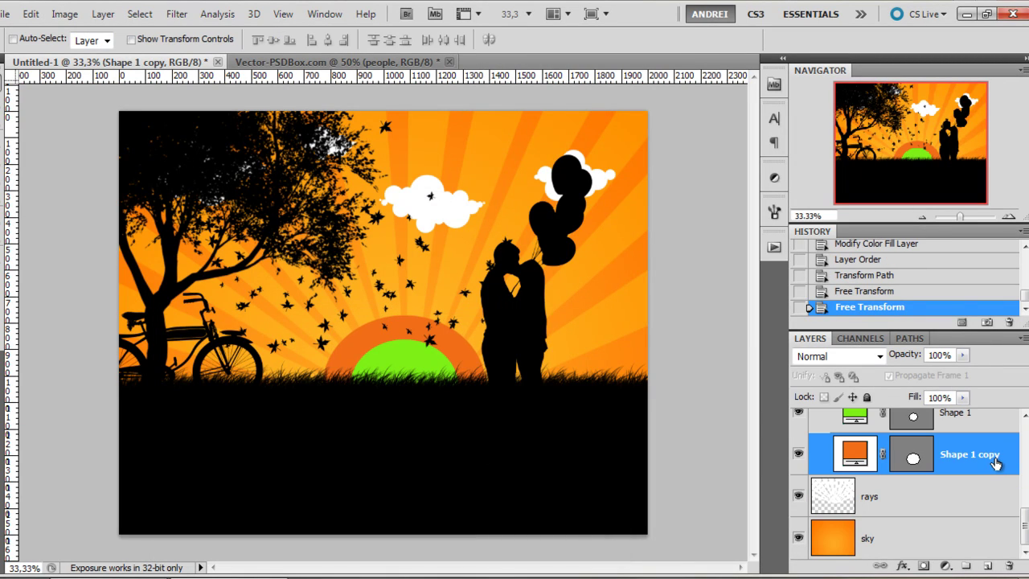
key(ctrl+j)
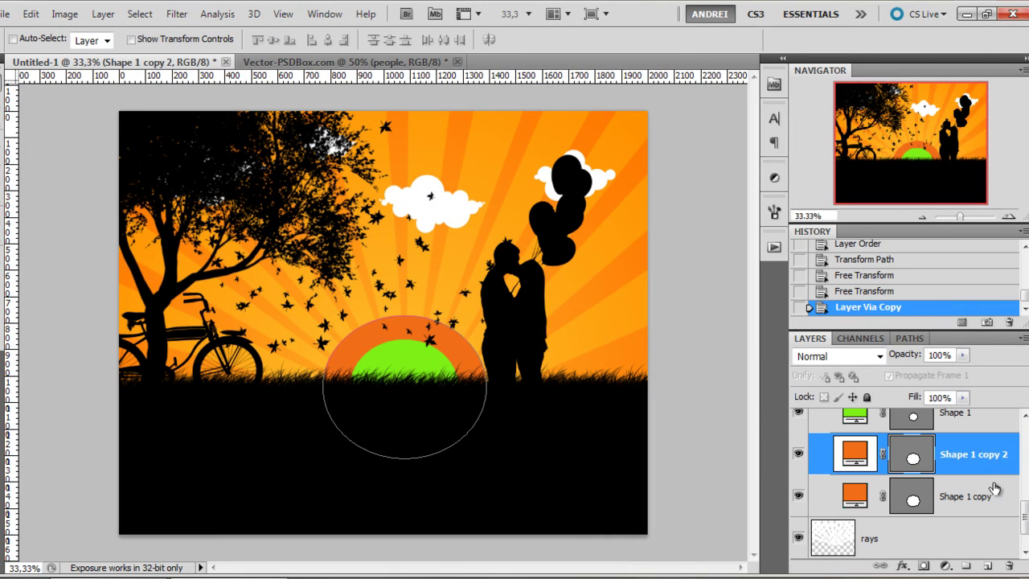
click(972, 496)
double_click(853, 500)
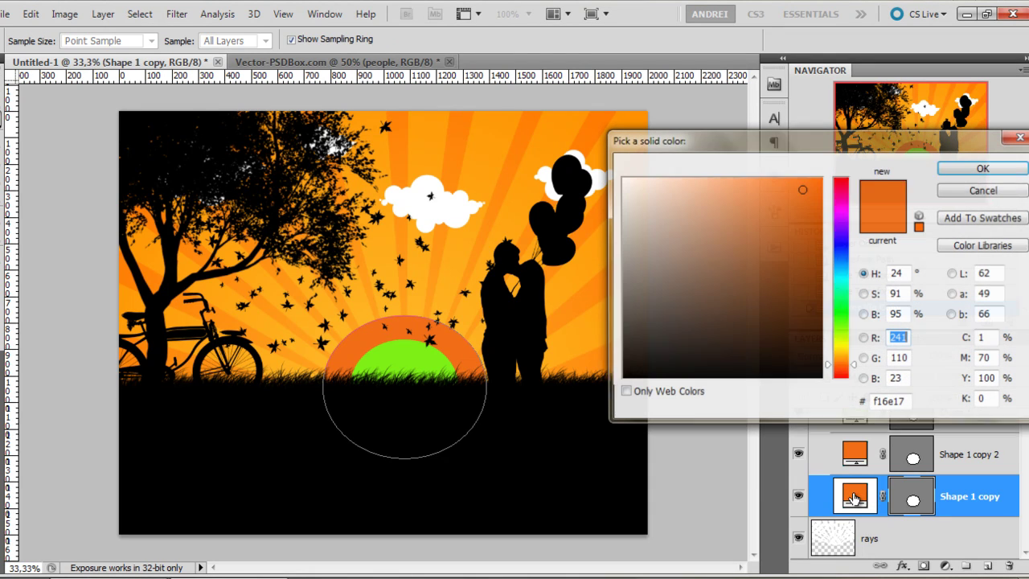
click(844, 268)
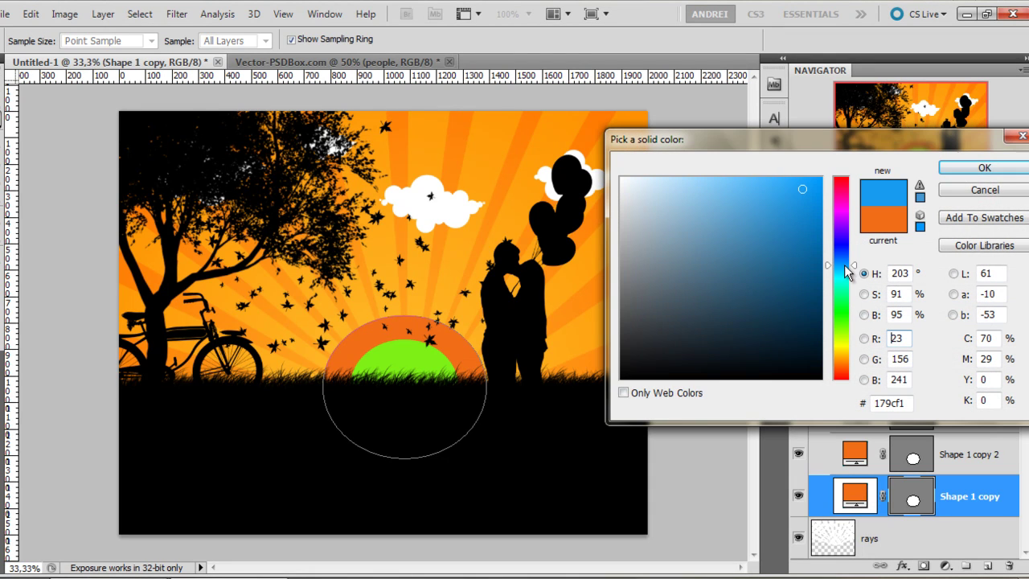
click(960, 168)
- Enlarge the blue ellipse proportionally from its centre to form a band of similar thickness outside the orange one
key(ctrl+t)
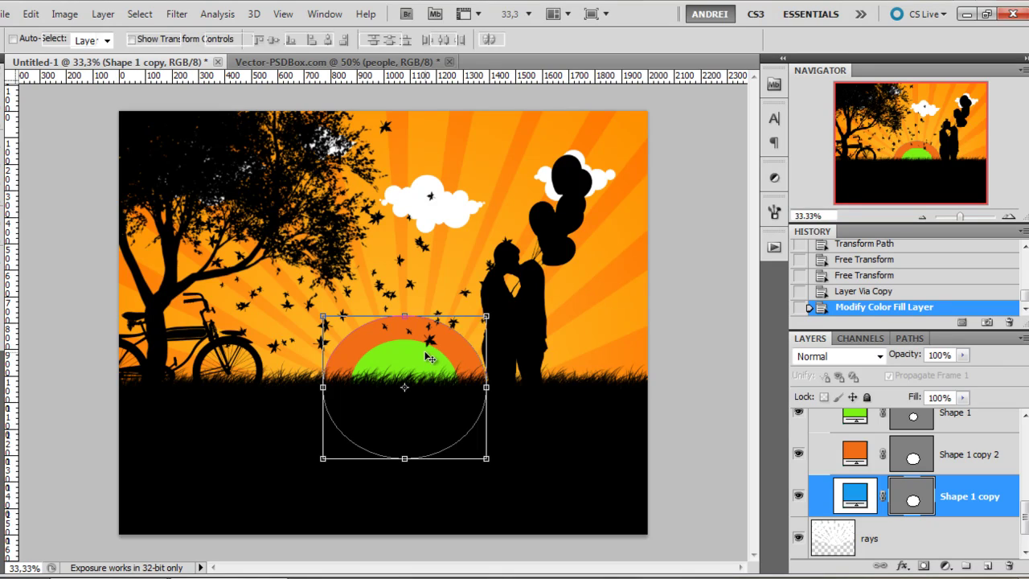
drag(488, 312, 514, 293)
key(Return)
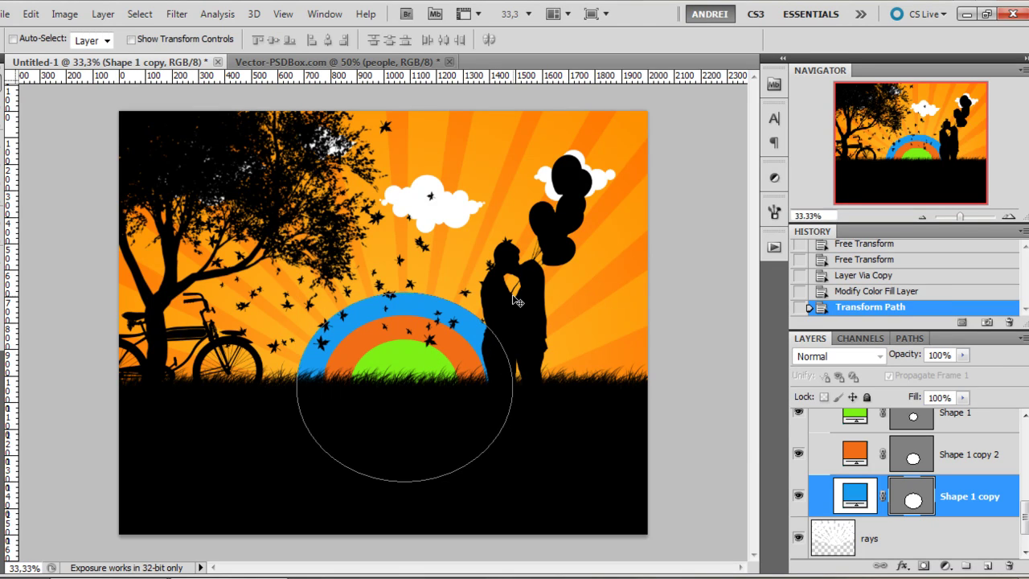
- Duplicate the blue ellipse layer and recolor the lower of the two purple #ac1bf7
key(ctrl+j)
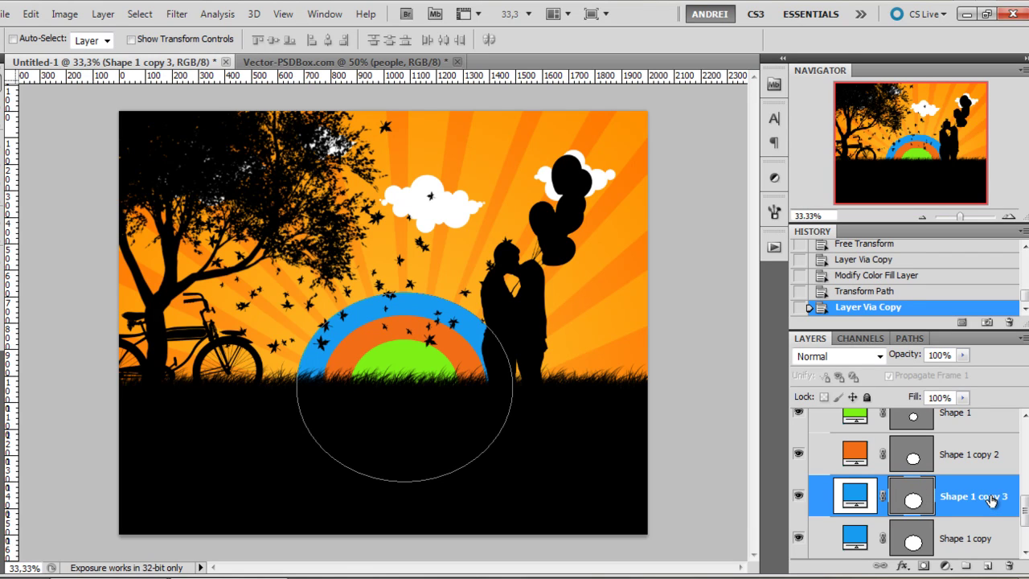
click(863, 538)
double_click(857, 539)
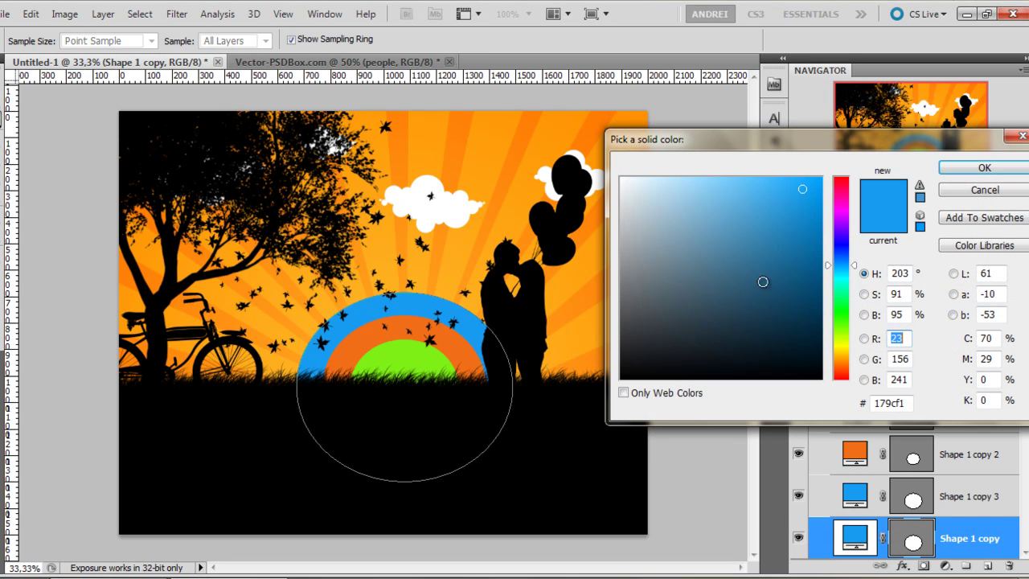
click(841, 225)
click(801, 184)
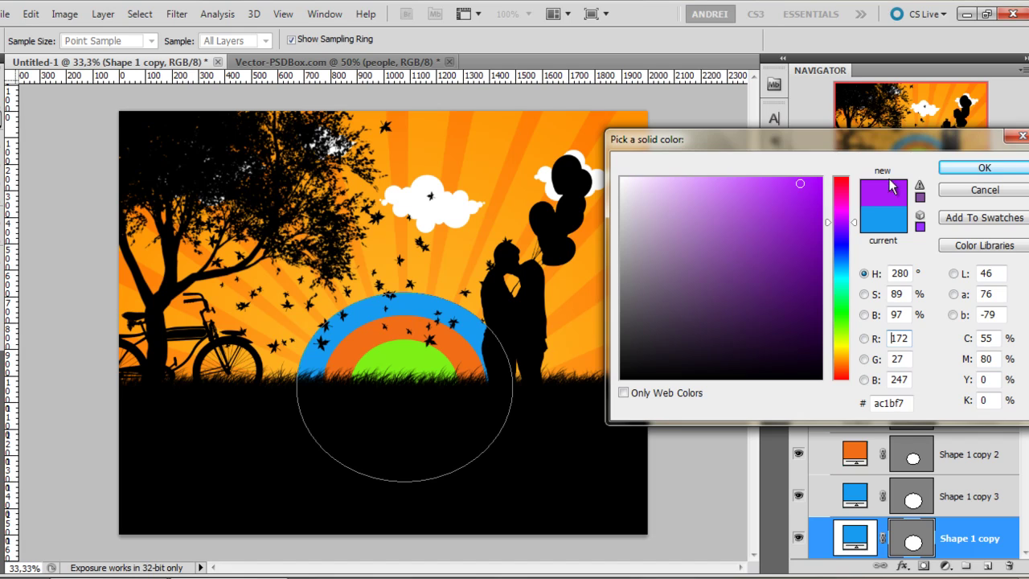
click(984, 167)
- Enlarge the purple ellipse proportionally from its centre to form a band of similar thickness outside the blue one
key(ctrl+t)
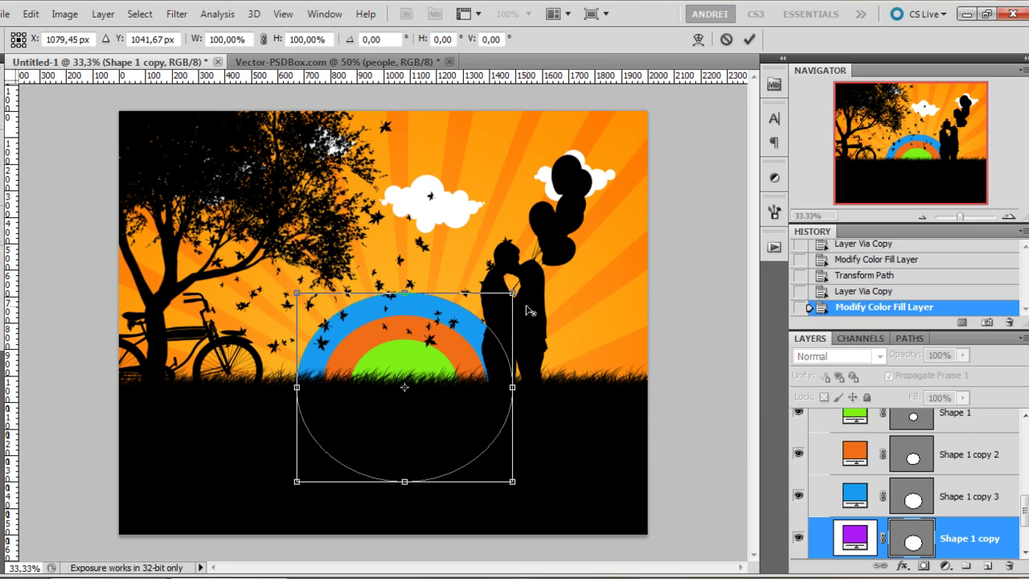
drag(513, 291, 539, 267)
key(Return)
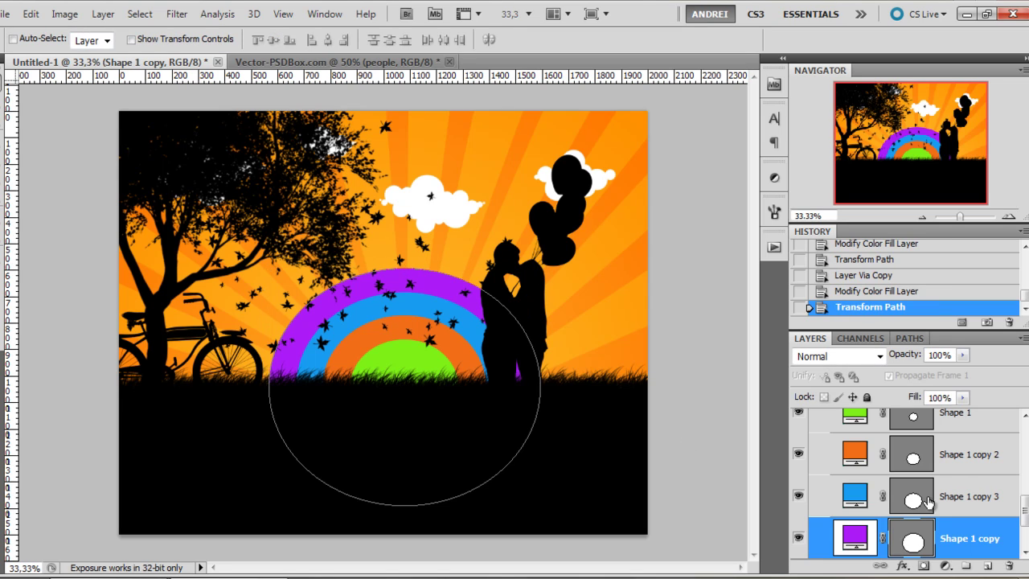
- Collapse the Rainbow group and compare the rainbow with the one in the Vector-PSDBox.com reference document
scroll(924, 490, up, 3)
click(859, 467)
click(813, 466)
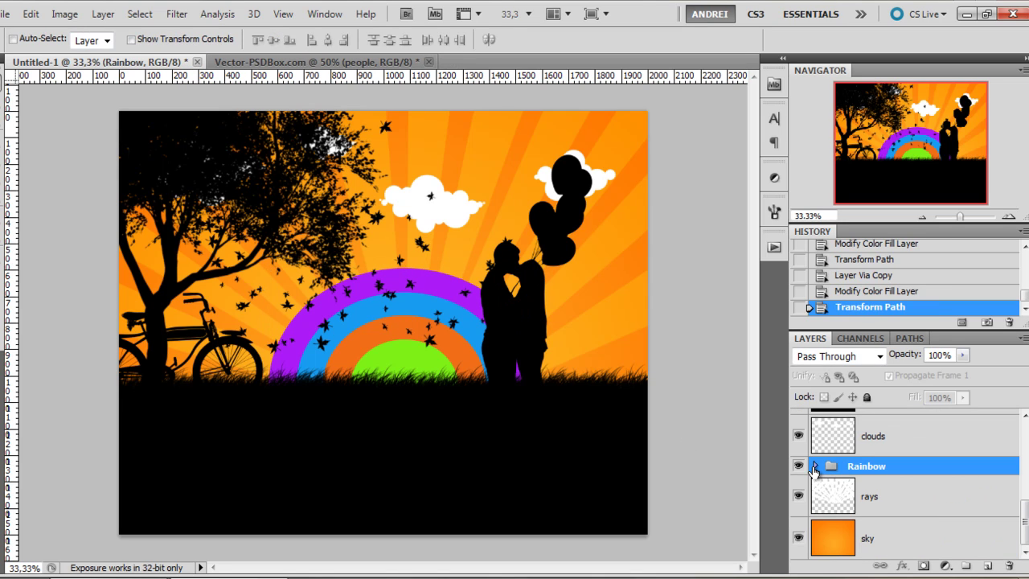
click(299, 63)
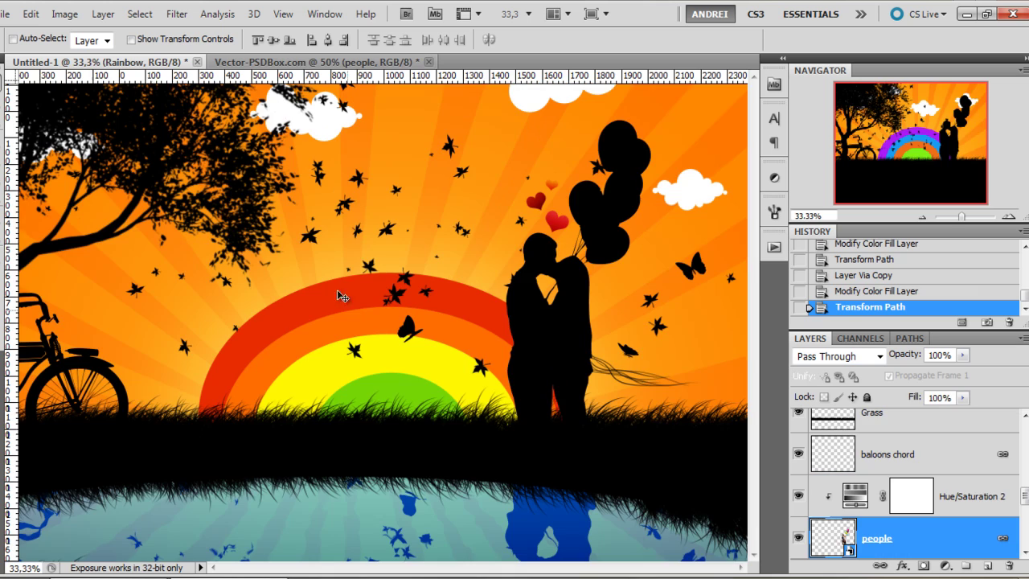
key(ctrl+minus)
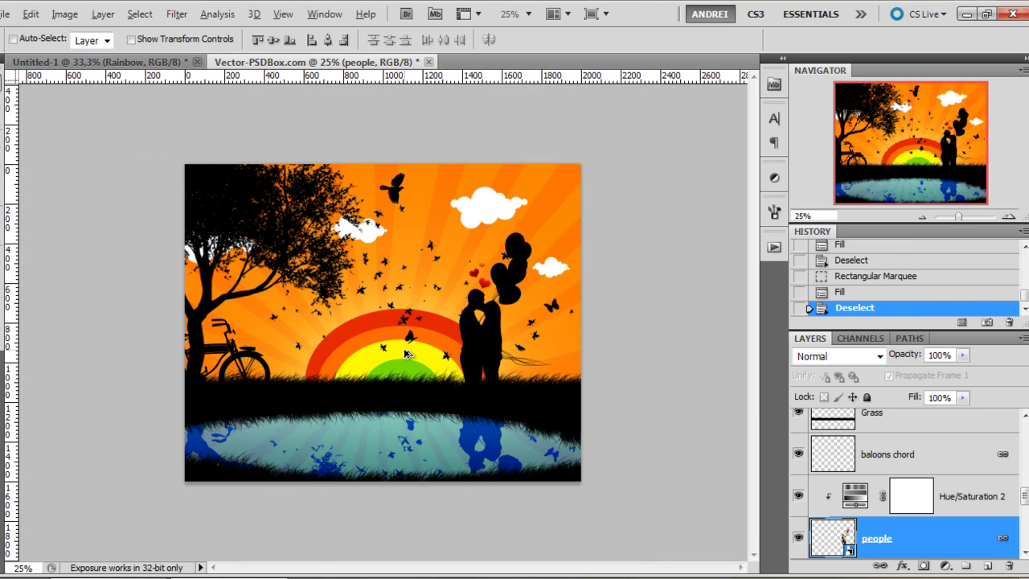
click(136, 62)
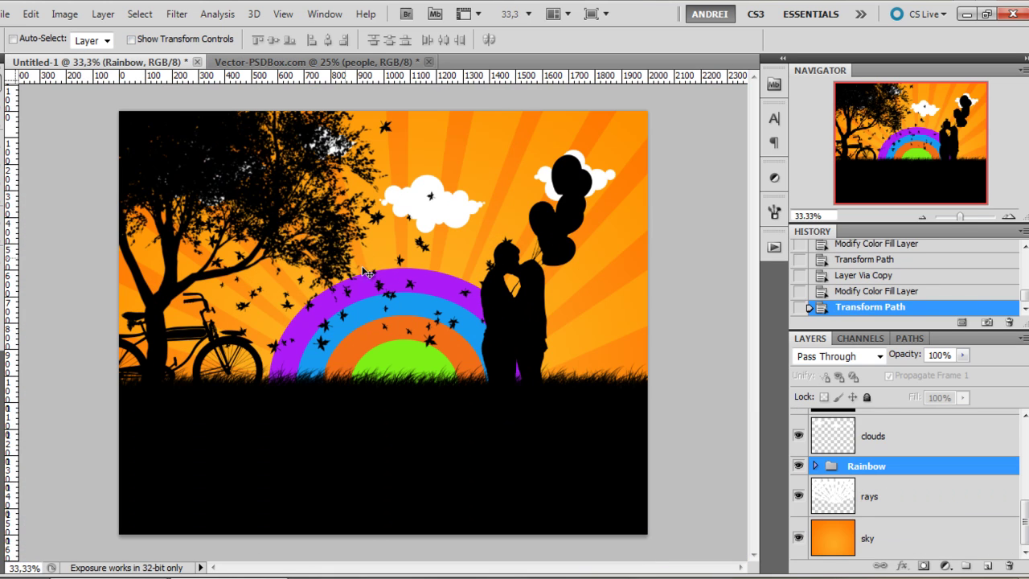
key(ctrl+plus)
click(321, 63)
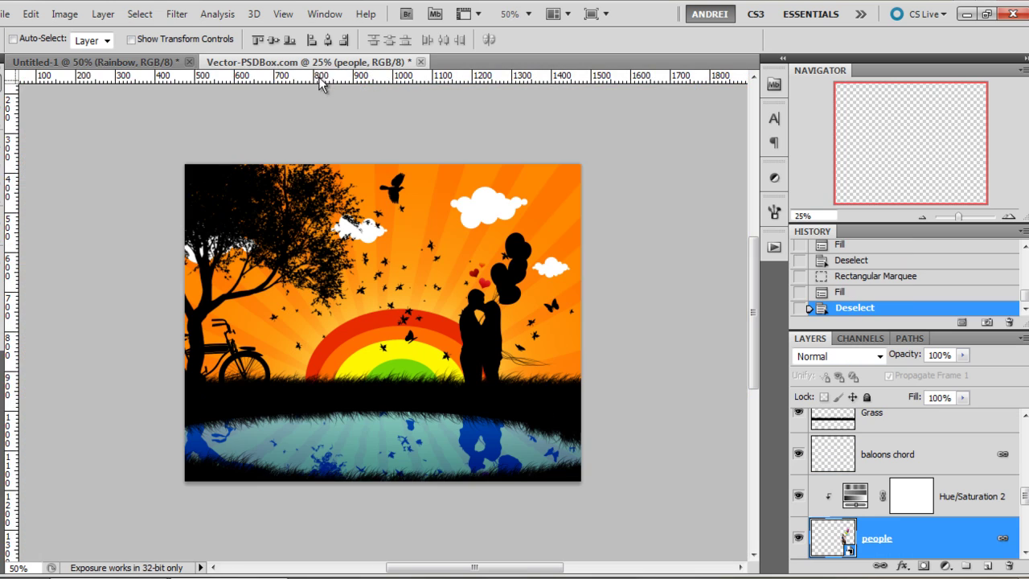
click(152, 63)
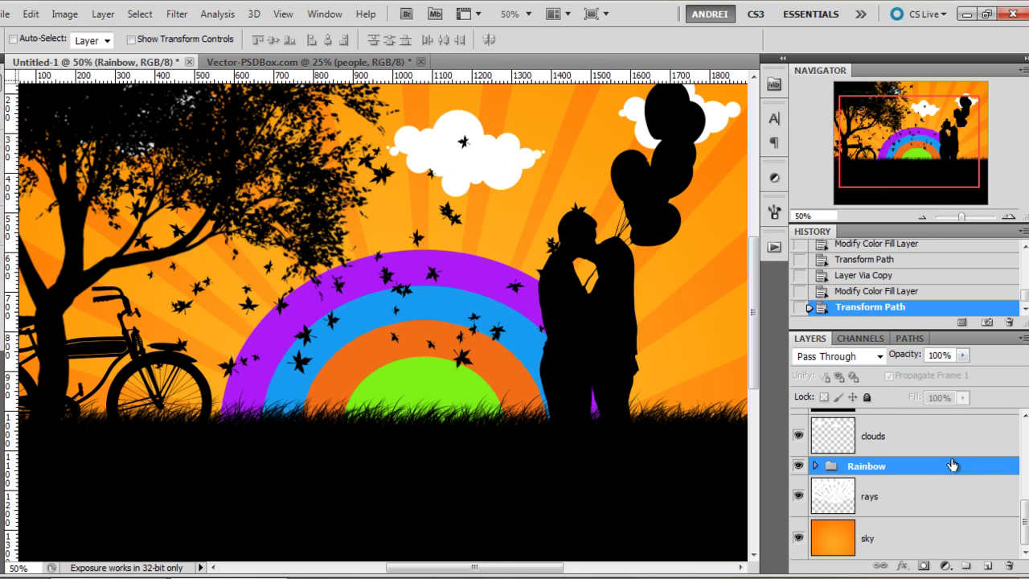
- Delete the Rainbow group with all its ellipses from the Untitled-1 wallpaper
drag(990, 467, 1009, 565)
key(ctrl+minus)
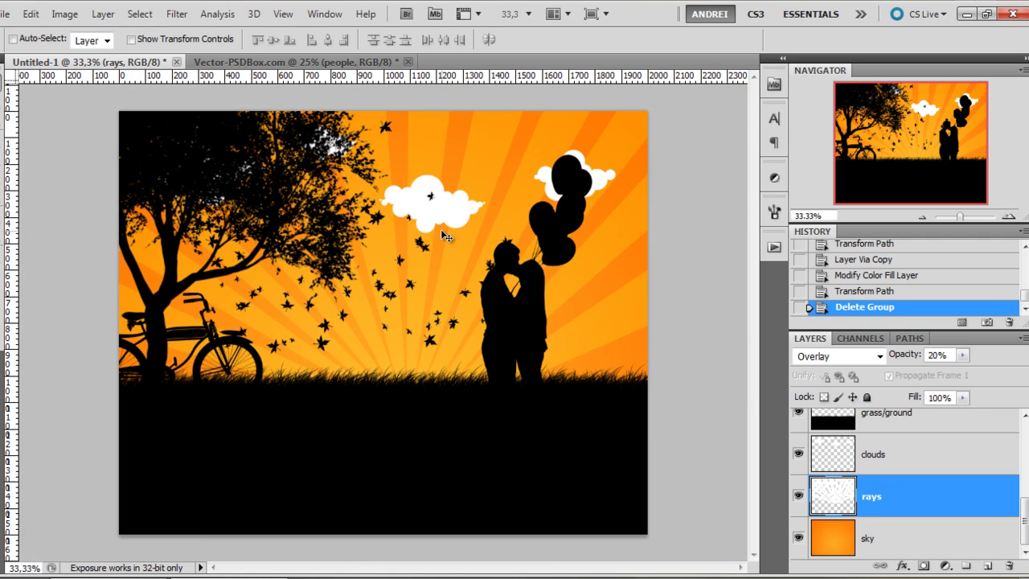
- Open the flying_colorful_wompoo_dove stock image from the Animals folder
key(ctrl+o)
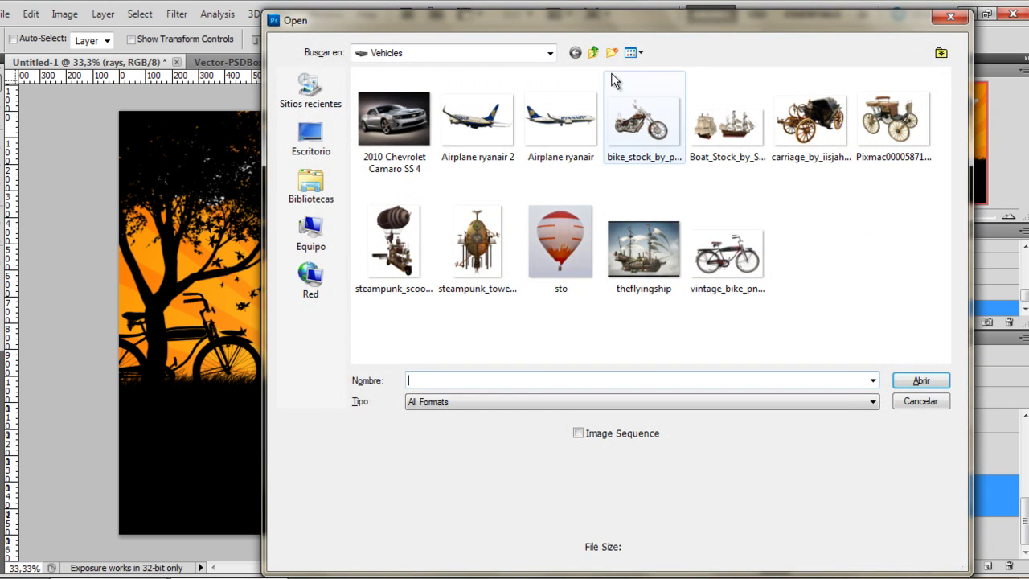
click(595, 53)
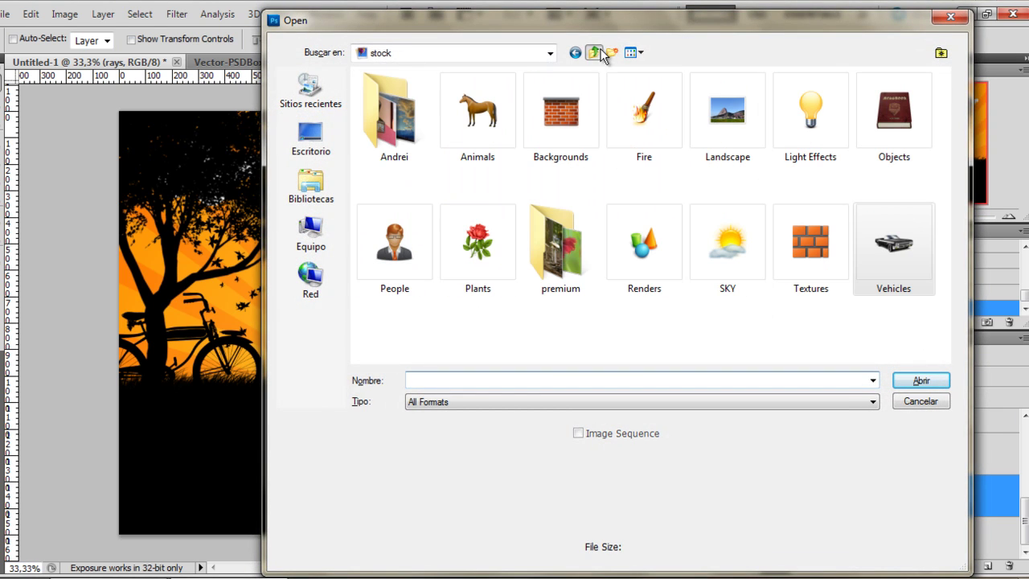
double_click(480, 139)
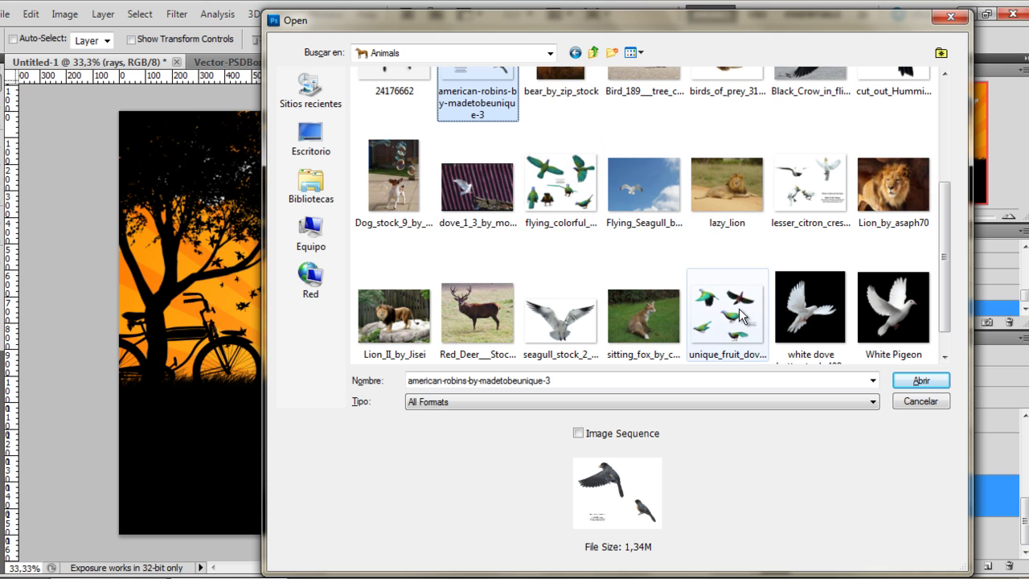
click(577, 185)
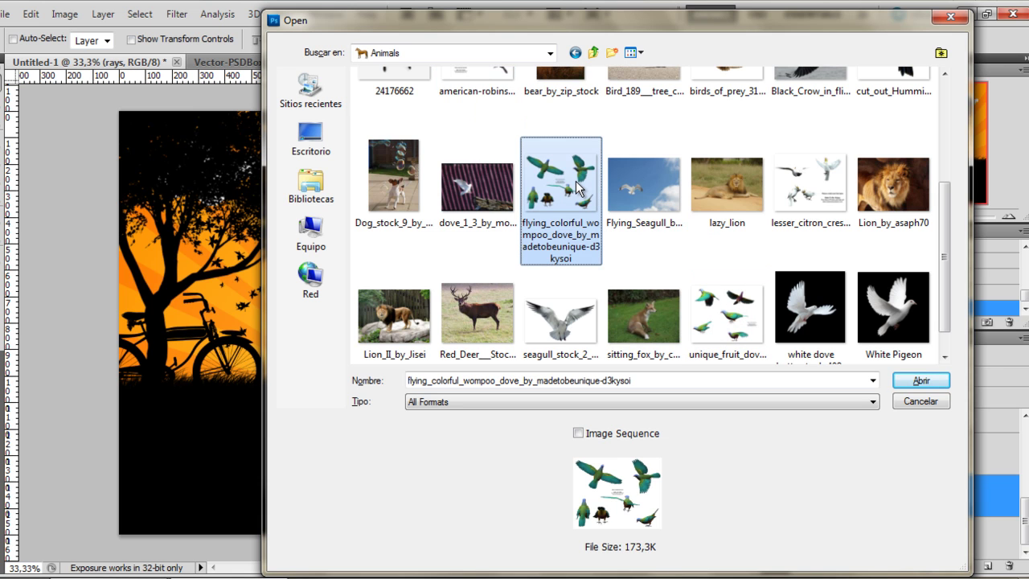
double_click(577, 185)
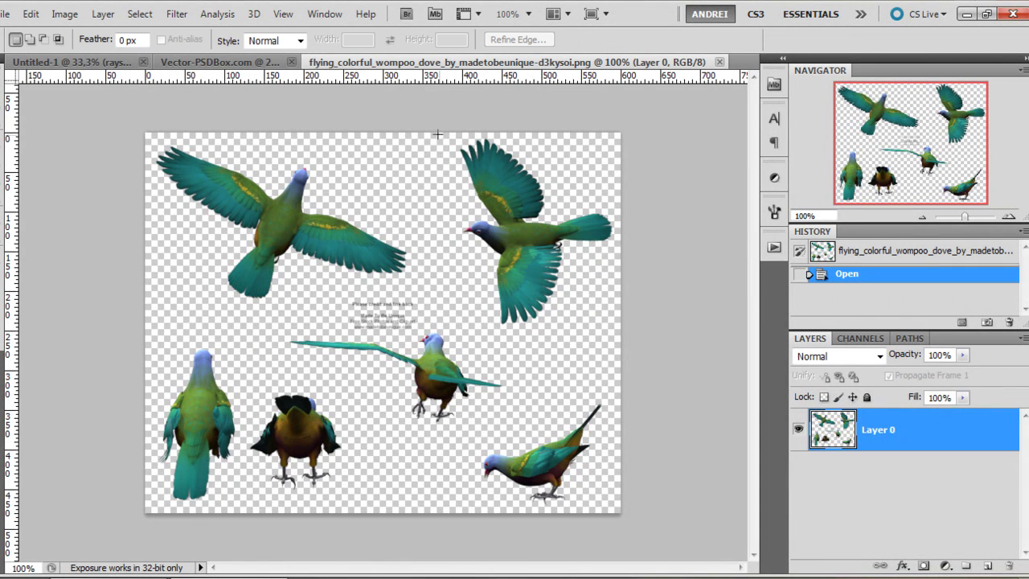
- Cut the upper-right flying dove out with a rectangular selection and close the stock image without saving
drag(622, 293, 644, 330)
key(ctrl+x)
key(ctrl+w)
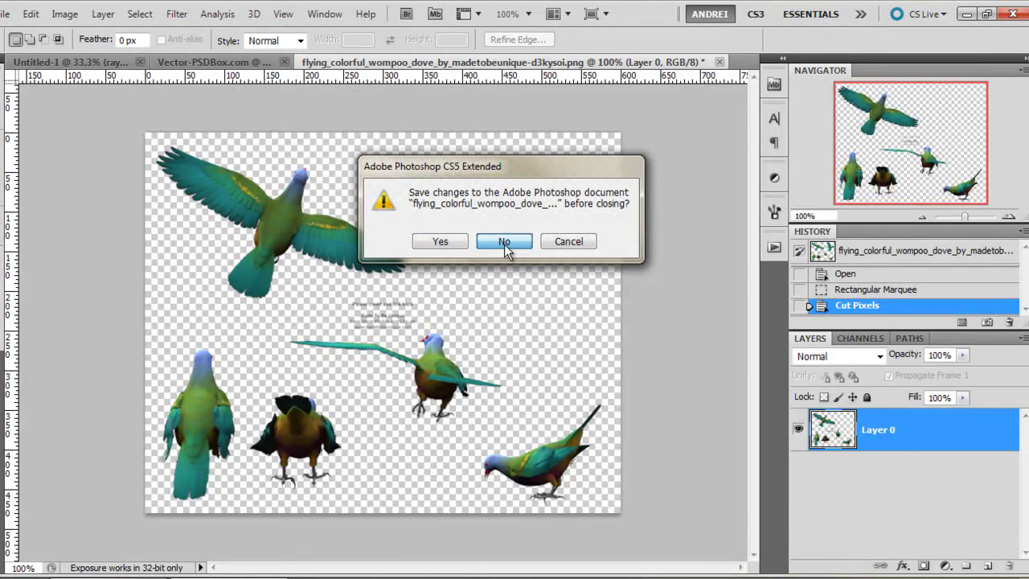
click(482, 266)
- Paste the dove into the wallpaper as a new layer above the BIKE layer
scroll(949, 461, up, 3)
click(945, 434)
key(ctrl+v)
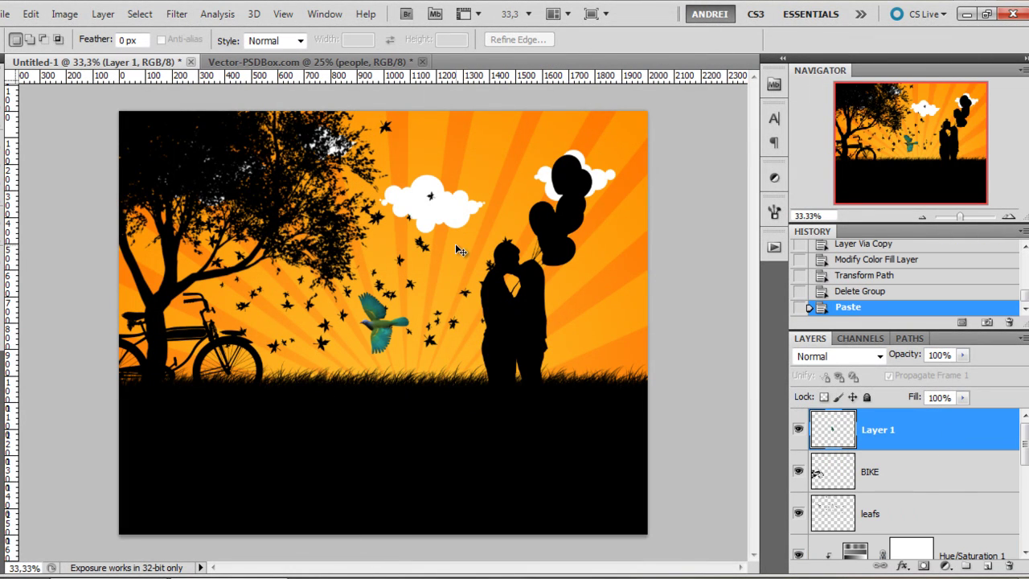
- Flip the dove horizontally and move it into the sky just above the large cloud beside the tree
key(ctrl+t)
right_click(397, 308)
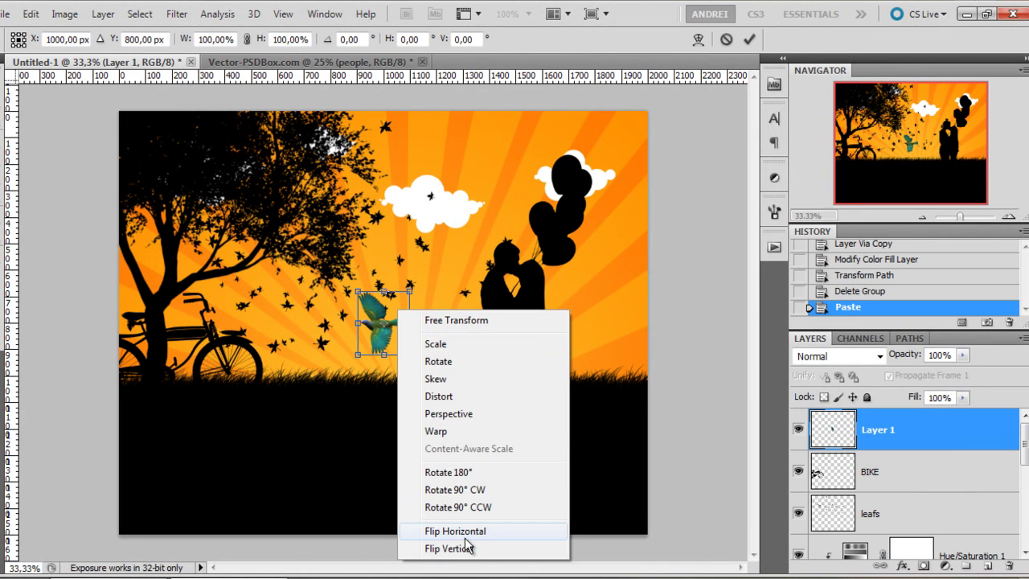
click(471, 527)
drag(391, 339, 421, 169)
key(Return)
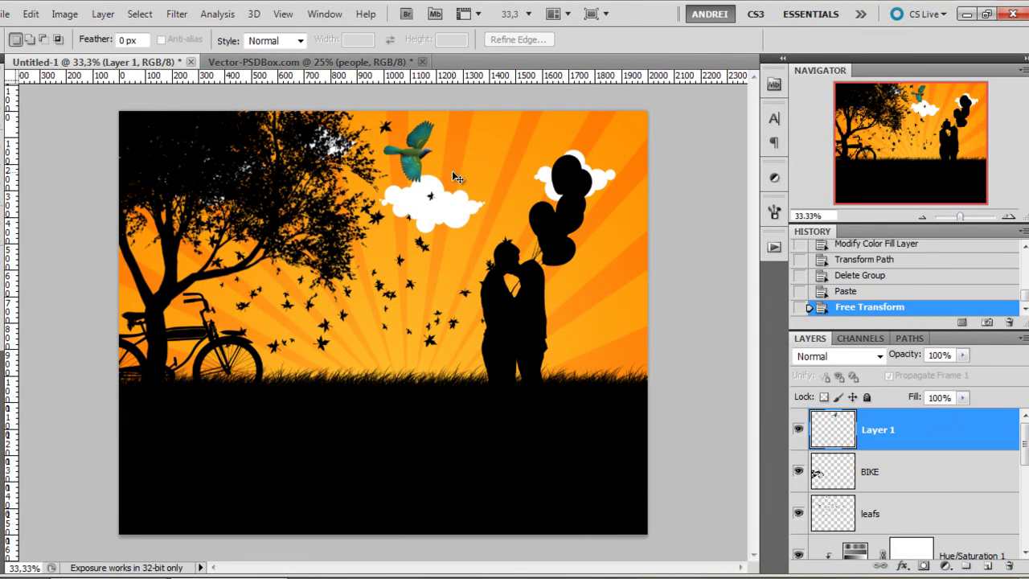
- Turn the dove into a black silhouette with Hue/Saturation by setting Lightness to -100
key(ctrl+u)
drag(809, 451, 558, 432)
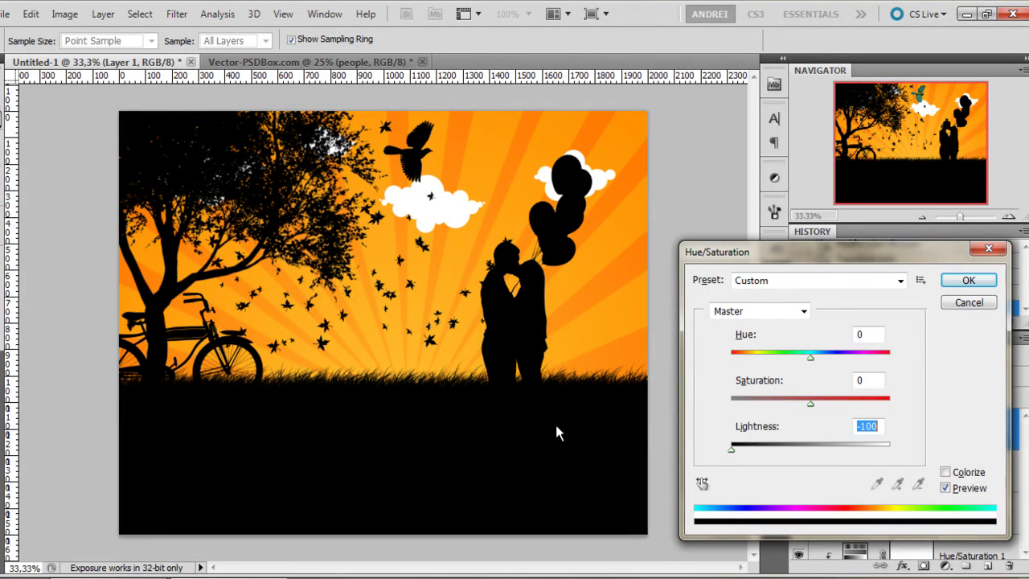
click(971, 279)
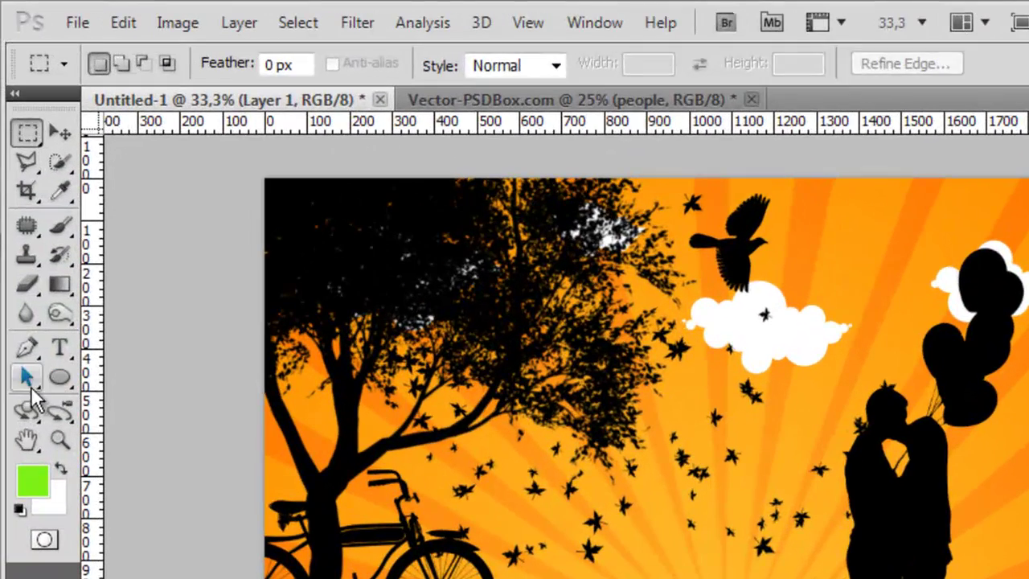
- Draw a curved lake as a blue Pen tool shape layer across the black ground, extending past both canvas edges
click(0, 217)
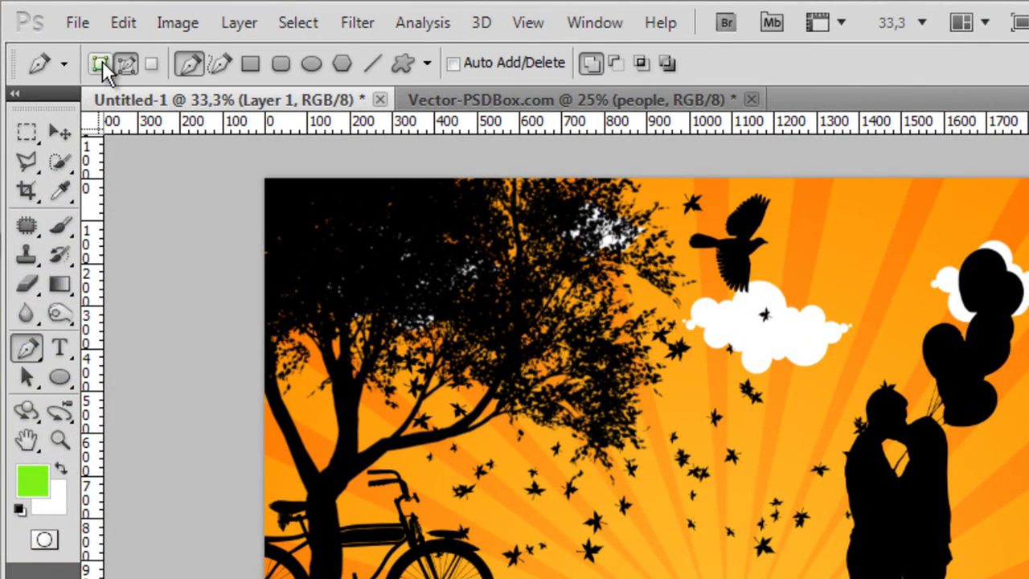
click(101, 63)
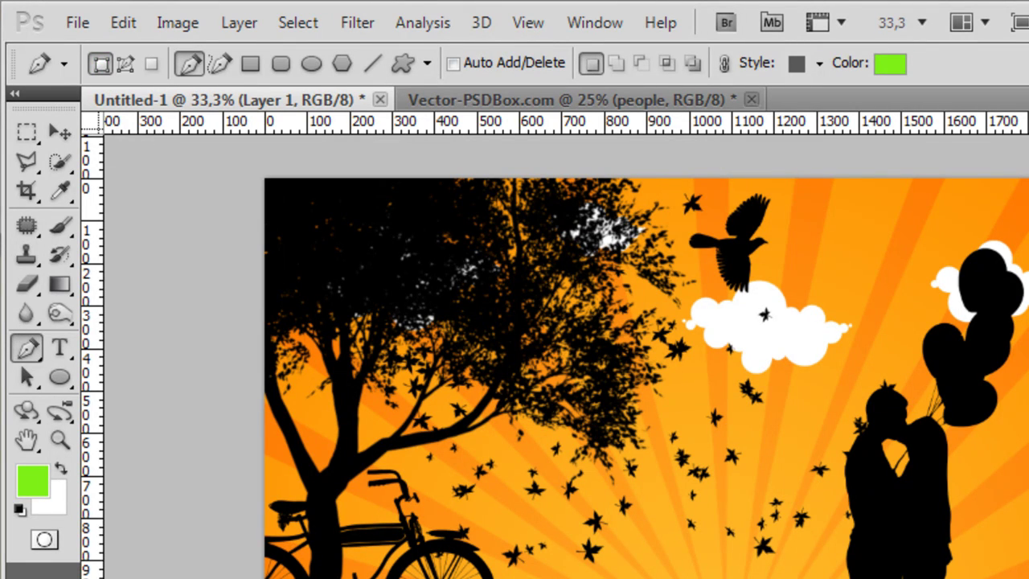
click(889, 63)
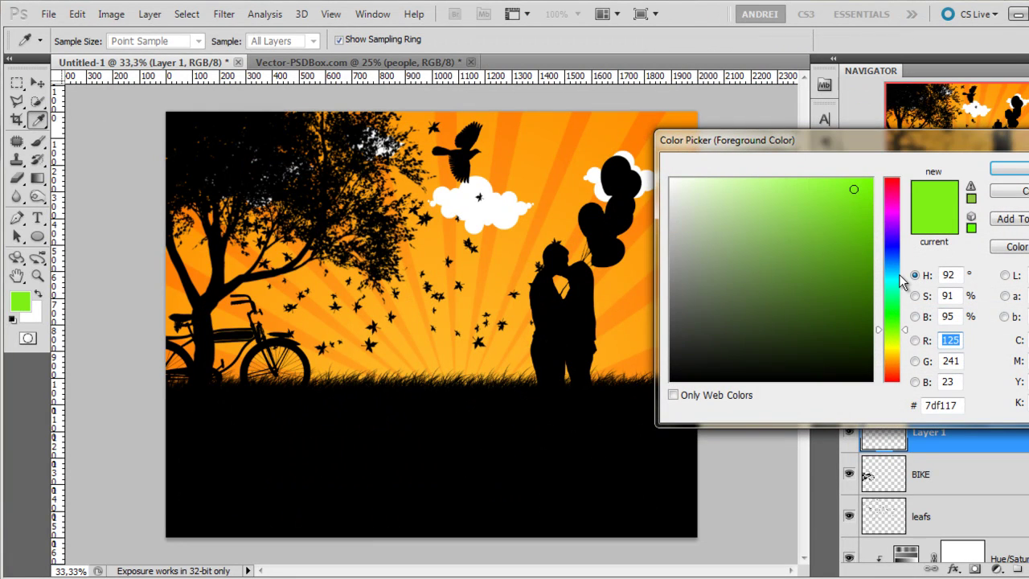
click(1010, 168)
drag(160, 429, 168, 413)
click(493, 430)
drag(546, 450, 595, 460)
drag(749, 439, 761, 436)
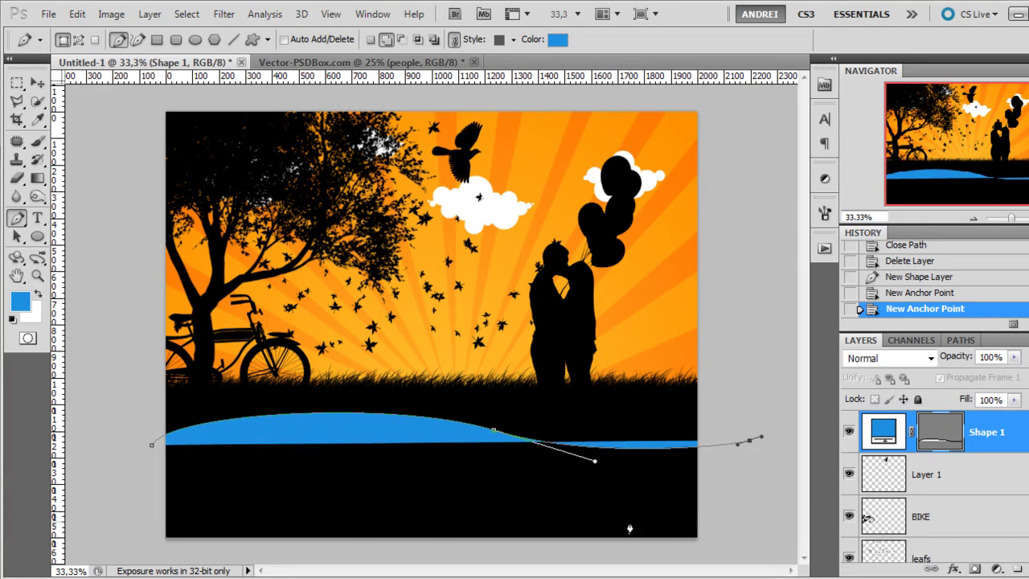
drag(133, 504, 110, 468)
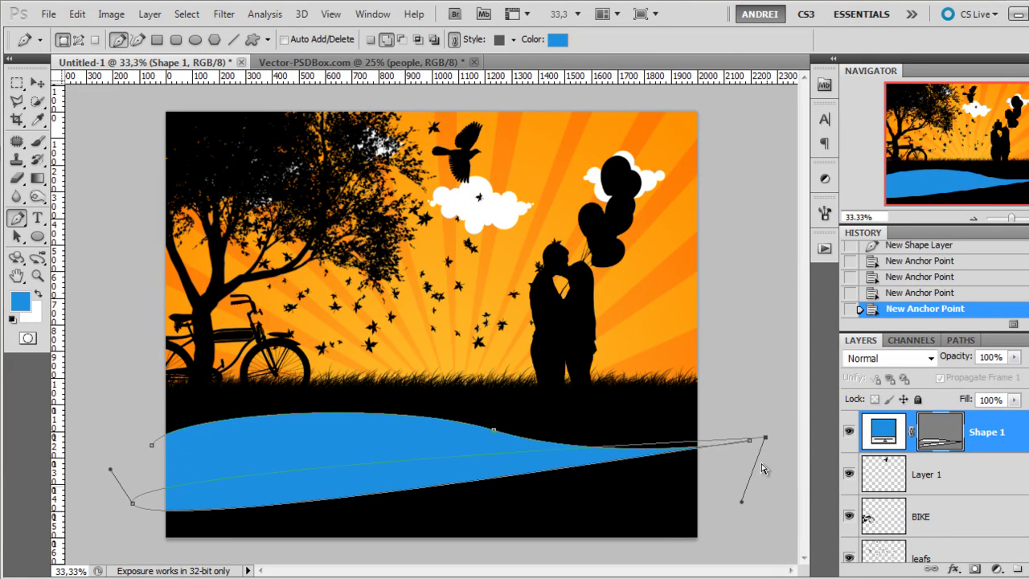
- Reshape the lake by adjusting its end anchors and changing the upper middle anchor's curve into a smooth wavy shoreline
drag(743, 491, 753, 541)
drag(749, 441, 736, 458)
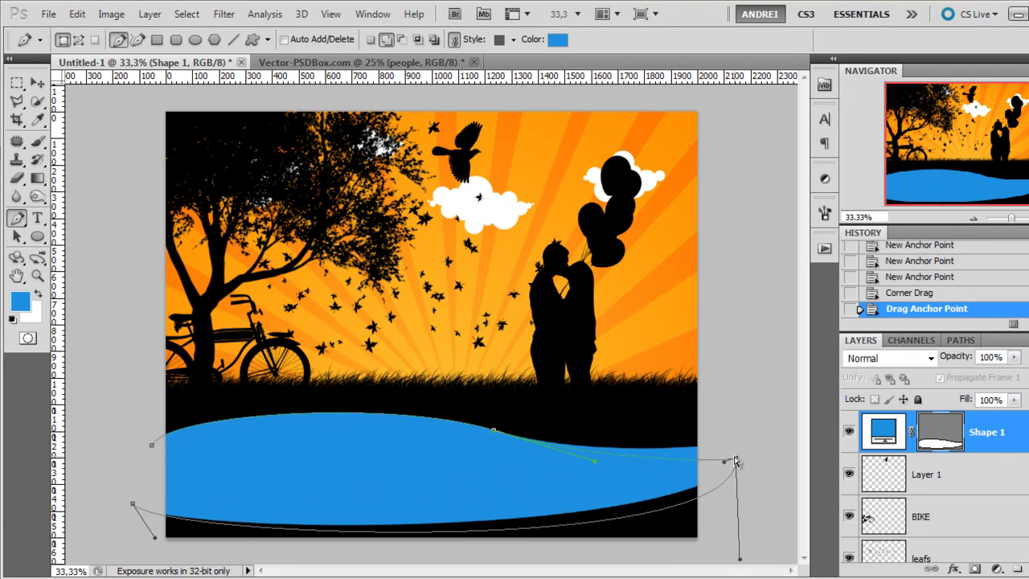
drag(135, 511, 149, 476)
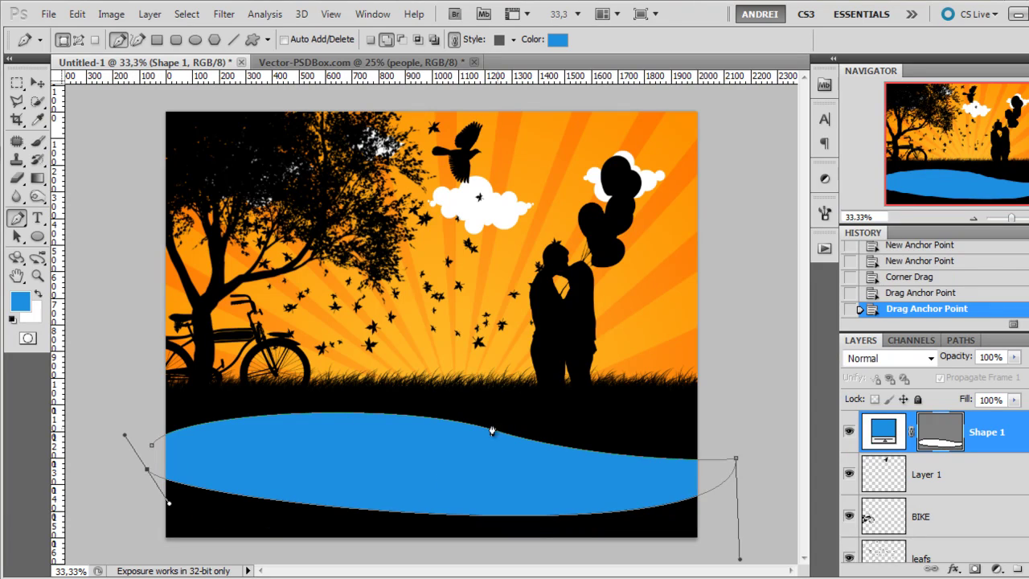
drag(493, 430, 620, 412)
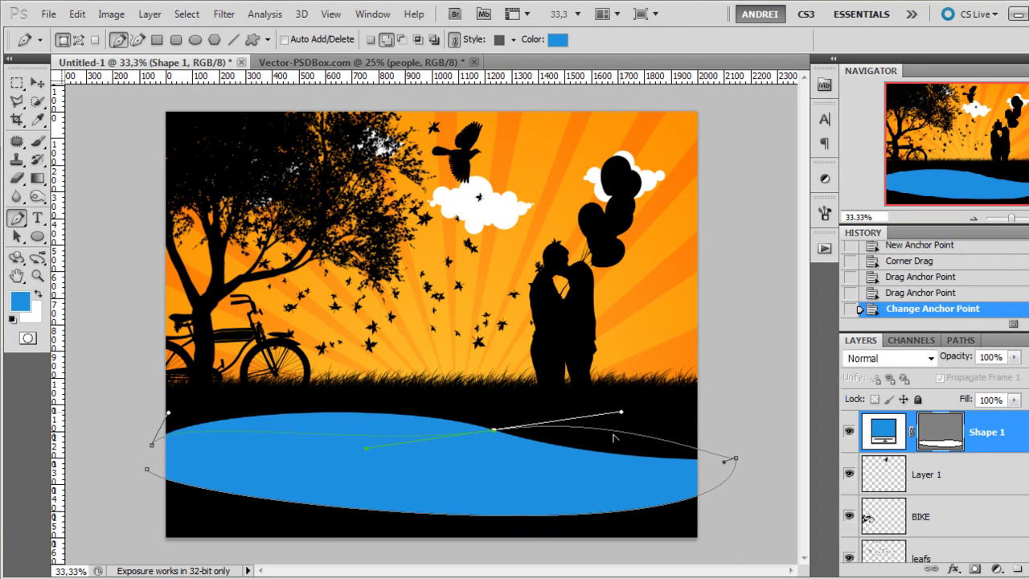
- Rename the blue shape layer as lake and add a layer mask to it
click(1009, 475)
click(1008, 434)
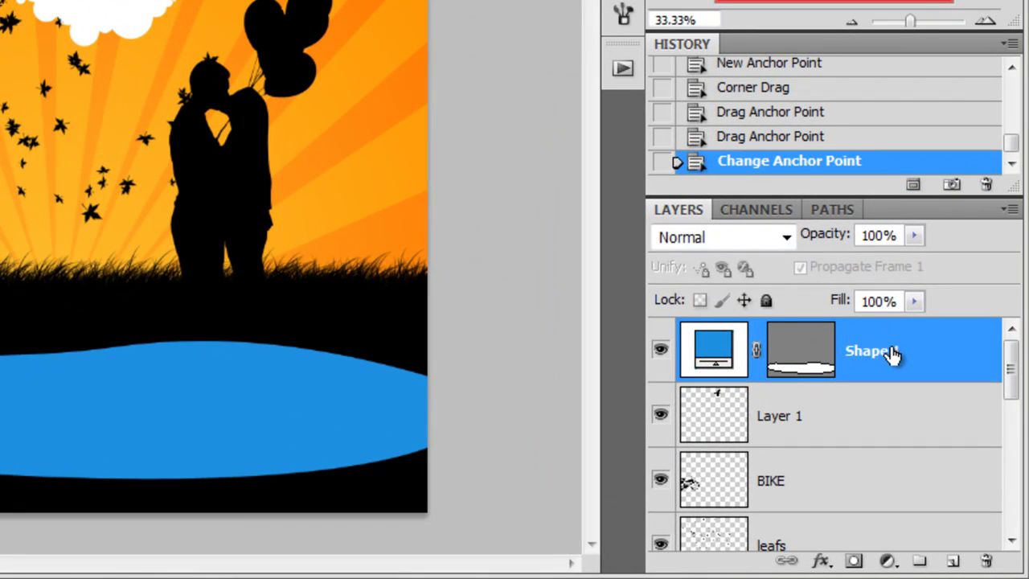
double_click(872, 351)
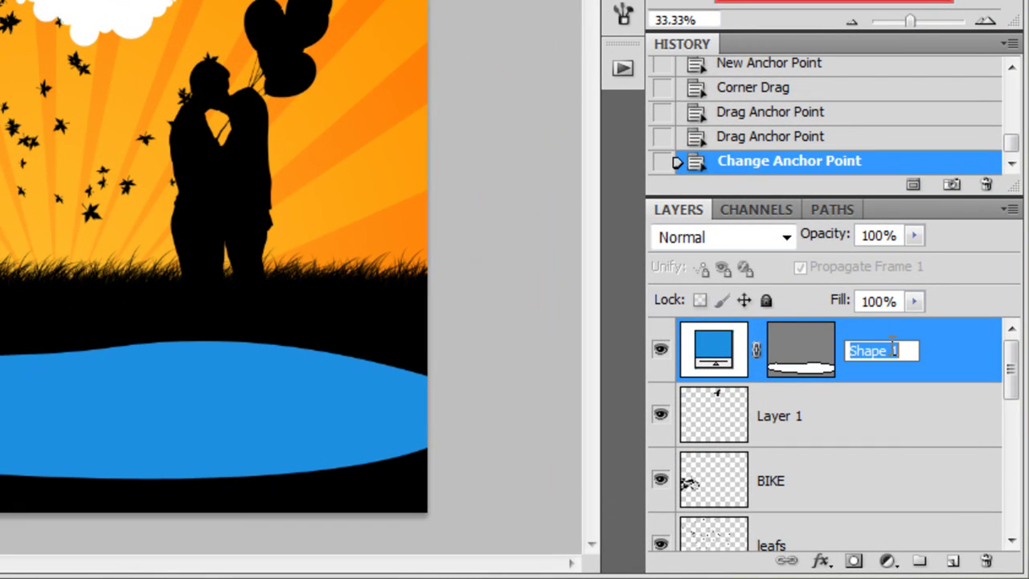
text(lake)
key(Return)
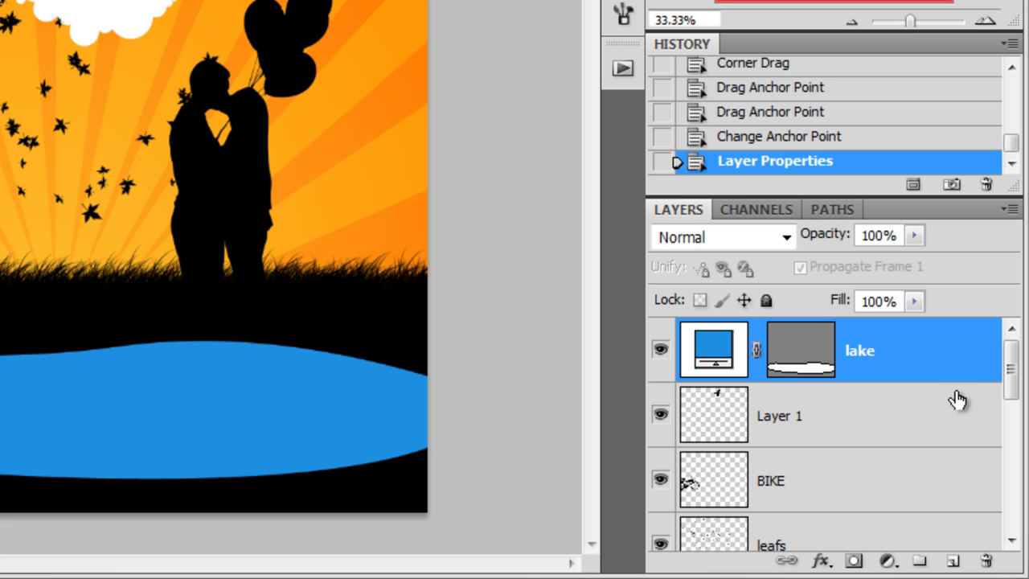
click(854, 564)
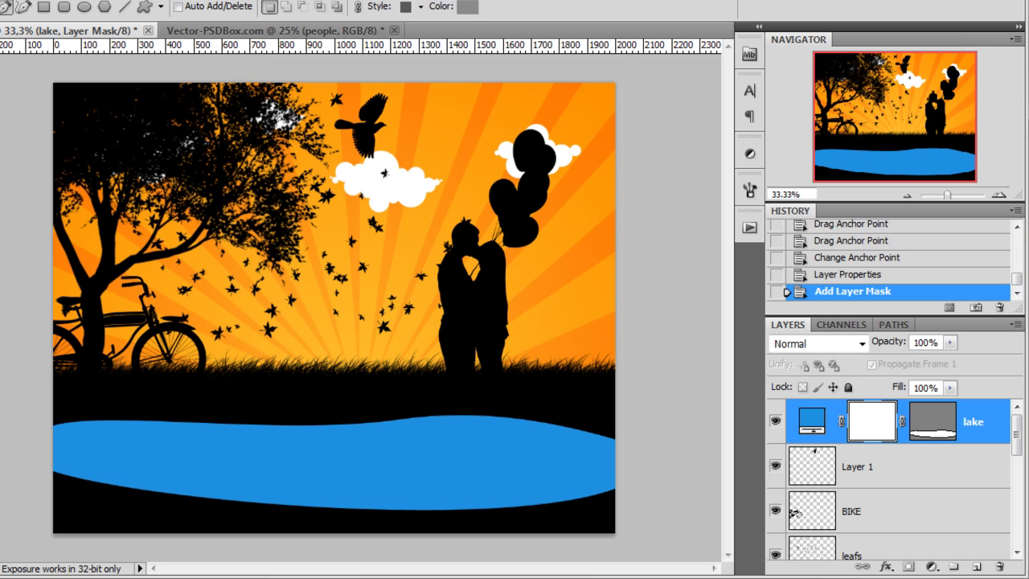
- Paint black grass along the lake's lower shore on its layer mask using the 134 px grass brush
key(b)
right_click(370, 163)
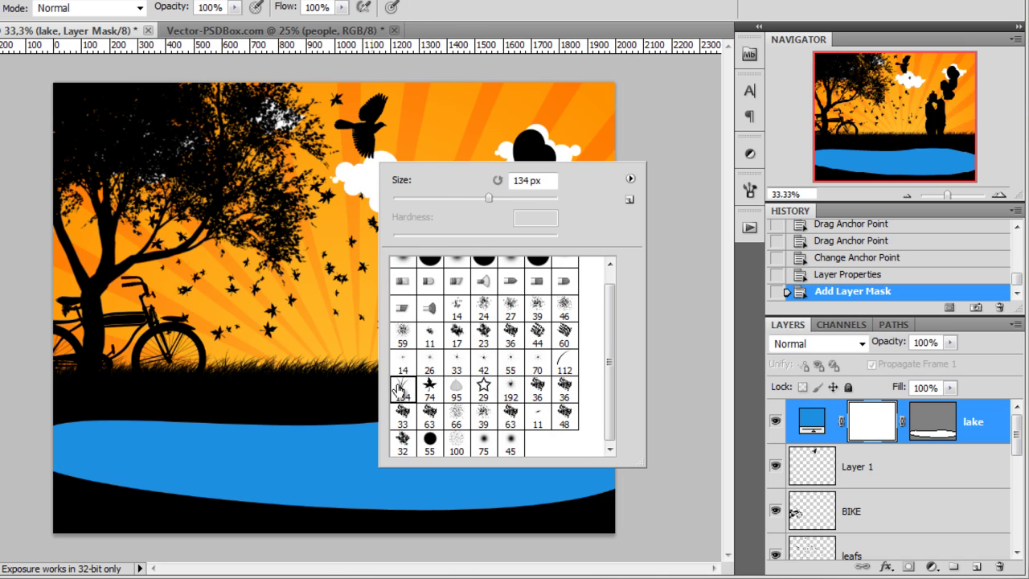
click(749, 190)
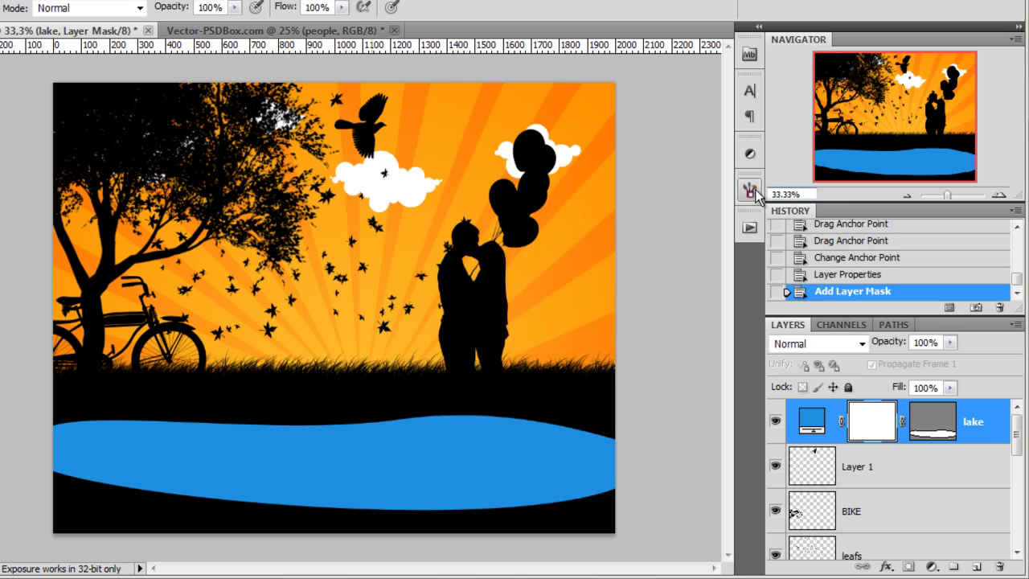
click(749, 190)
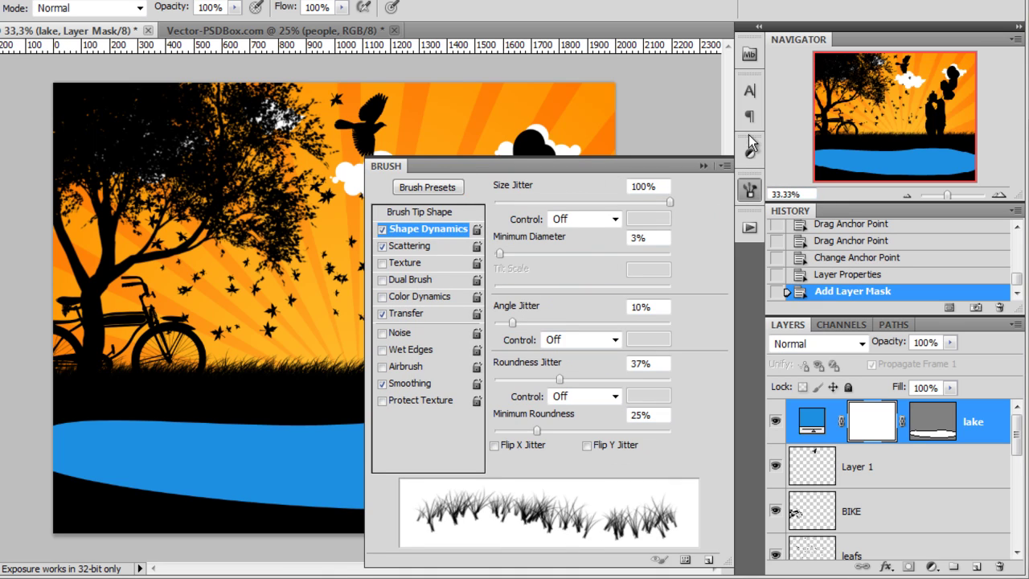
click(705, 165)
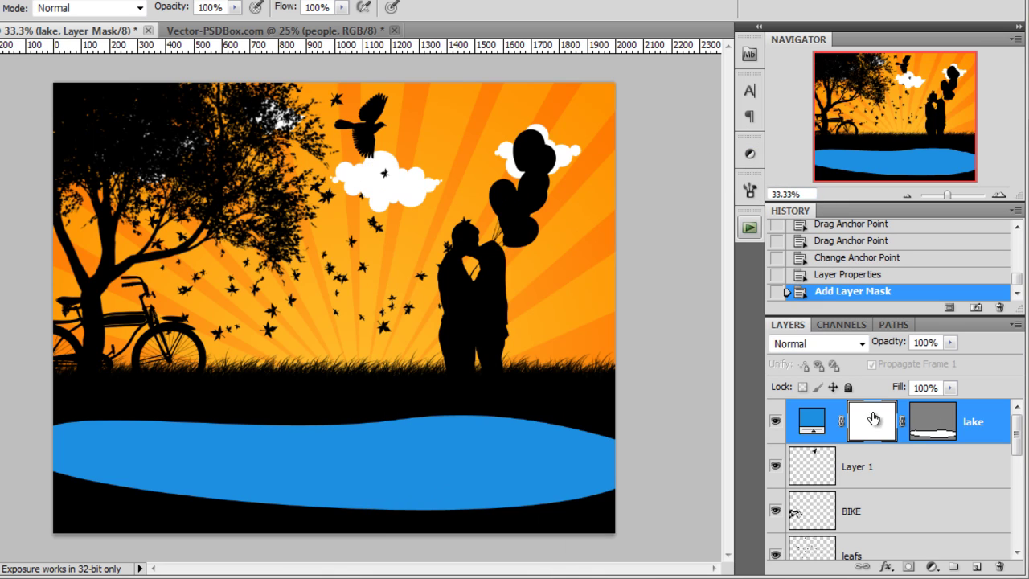
mouse_move(27, 477)
mouse_down()
mouse_move(452, 509)
mouse_move(94, 490)
mouse_up()
mouse_move(529, 518)
mouse_down()
mouse_move(405, 500)
mouse_move(583, 491)
mouse_move(611, 494)
mouse_move(563, 507)
mouse_move(621, 499)
mouse_move(155, 496)
mouse_move(73, 469)
mouse_move(582, 506)
mouse_move(627, 498)
mouse_up()
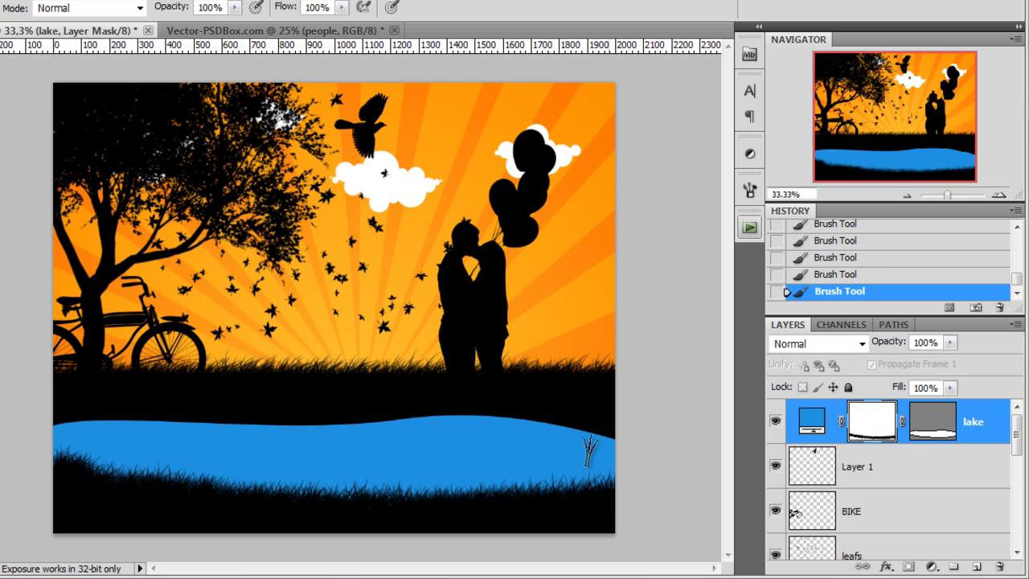
drag(53, 458, 93, 474)
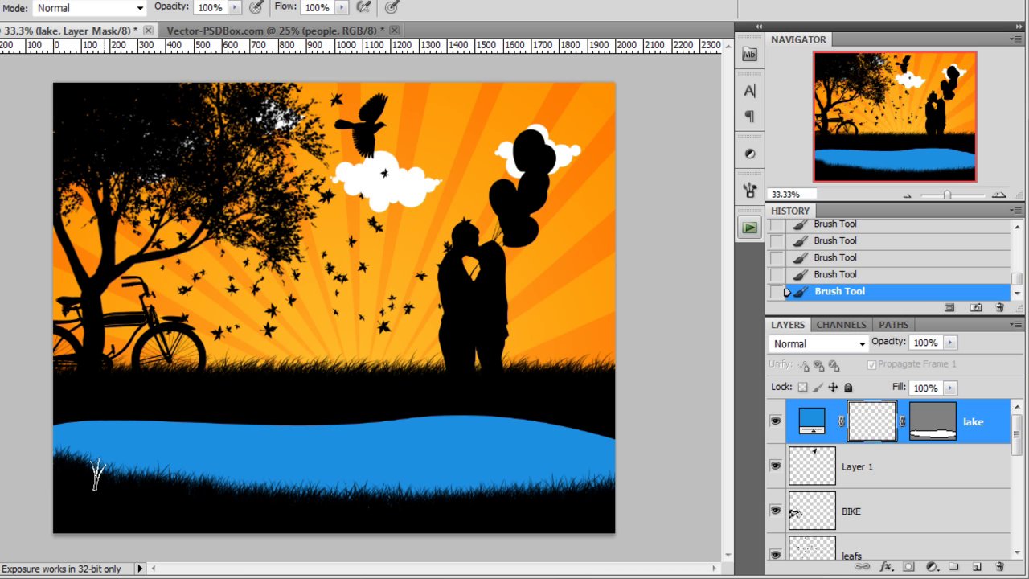
- Flip the 134 px grass brush tip vertically with Flip Y, leaving Flip Y Jitter off
click(750, 190)
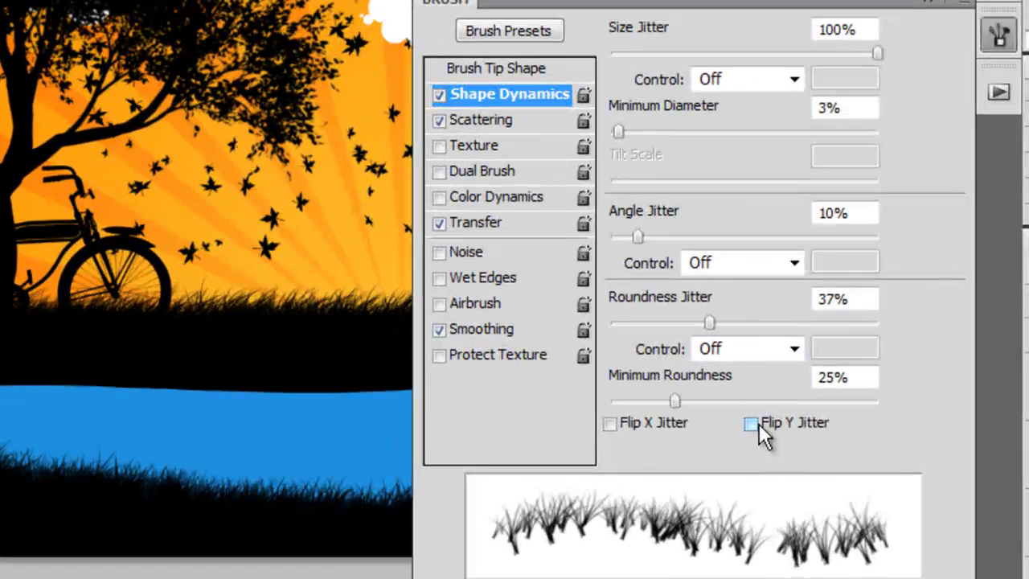
click(584, 448)
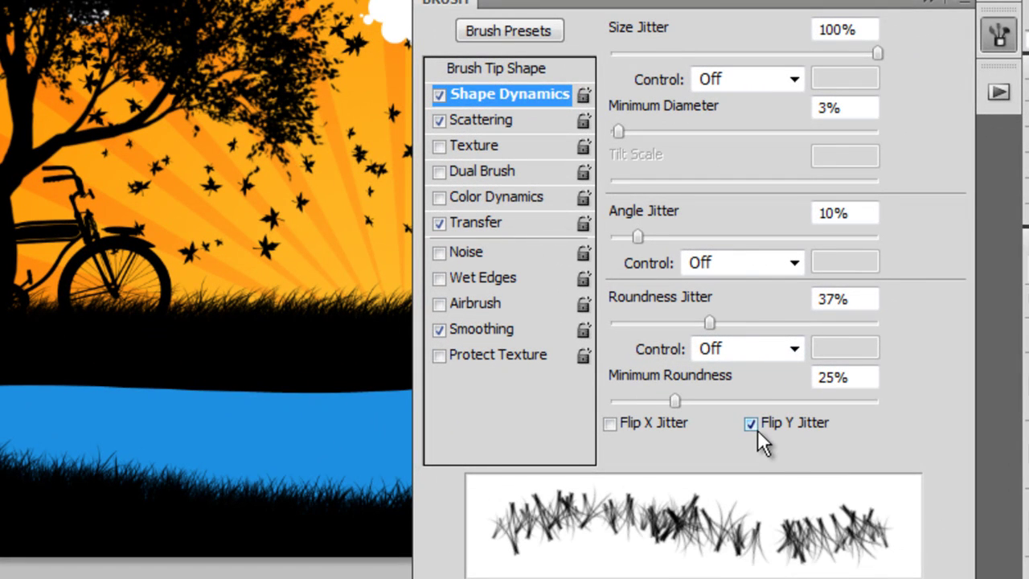
click(751, 424)
click(505, 70)
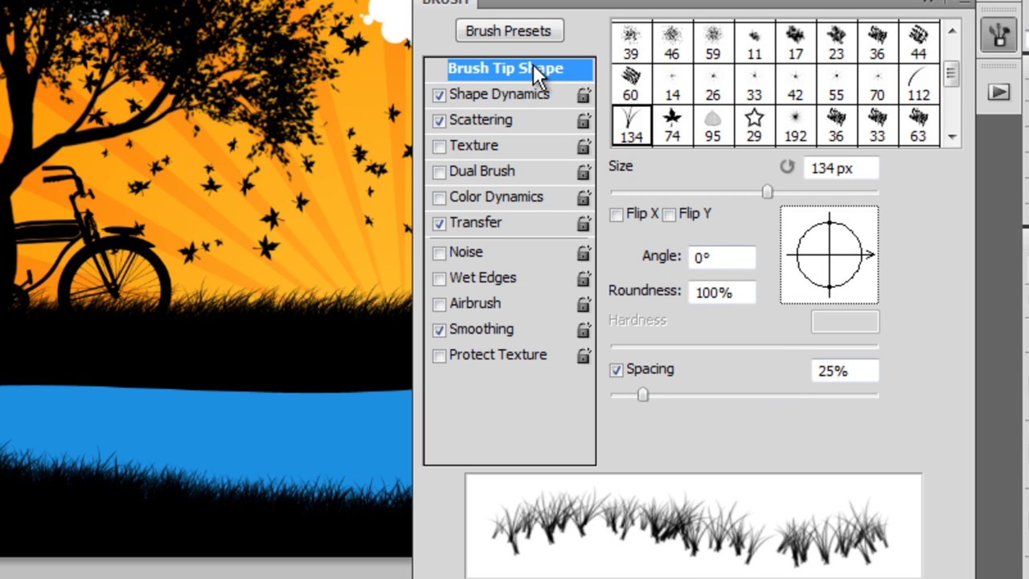
click(669, 214)
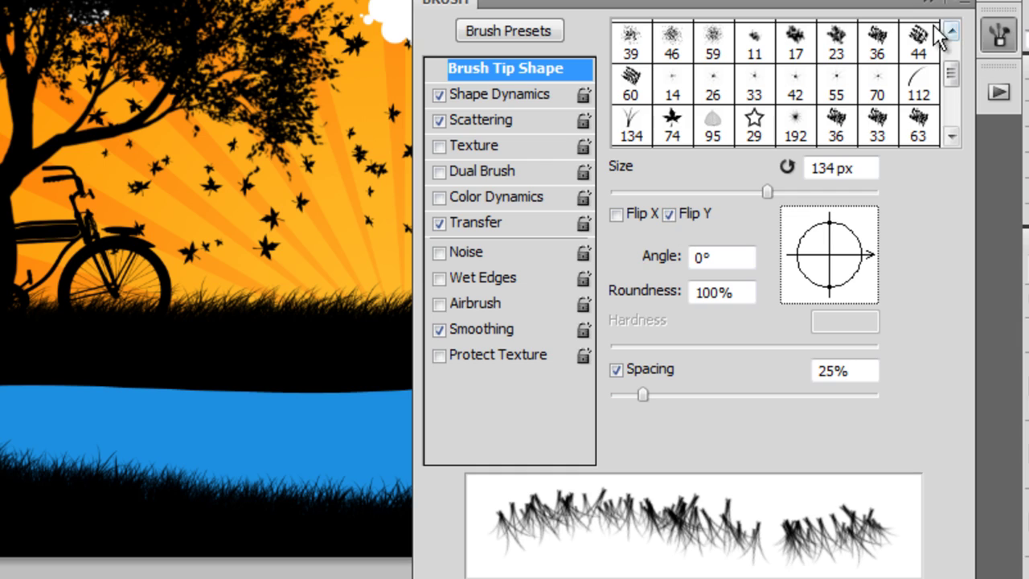
click(932, 4)
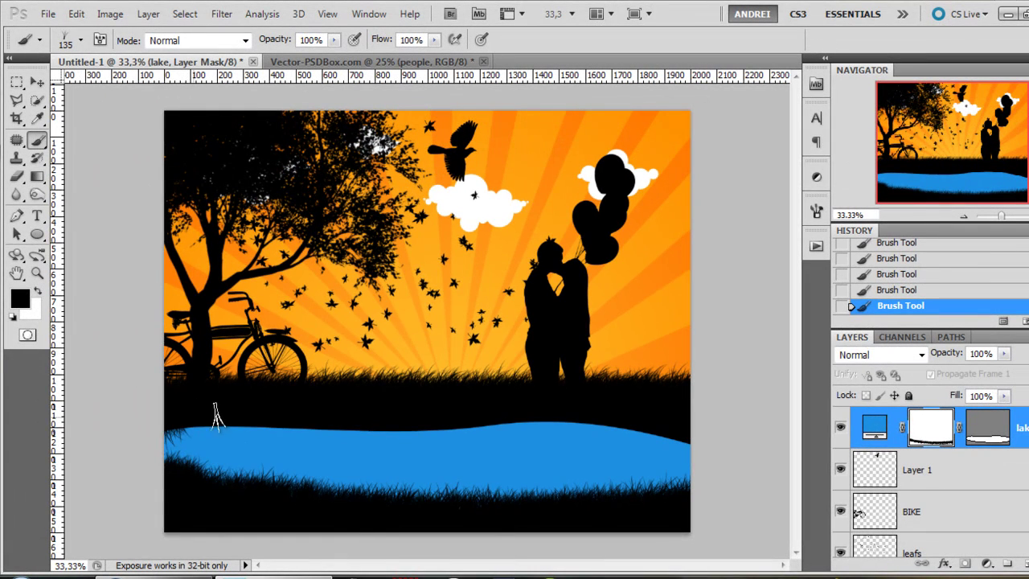
mouse_move(201, 407)
mouse_down()
mouse_move(451, 429)
mouse_move(285, 416)
mouse_up()
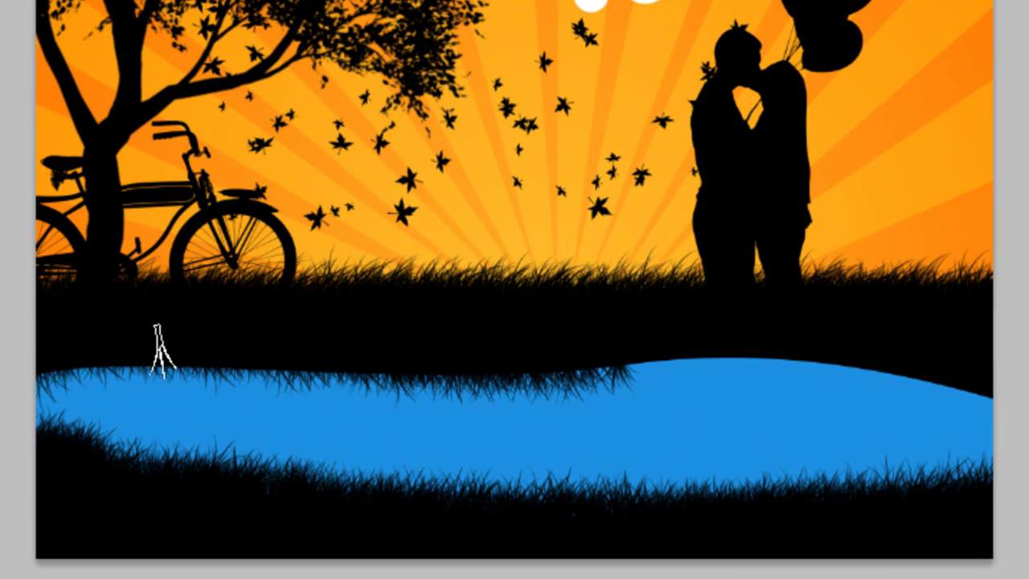
mouse_move(643, 354)
mouse_down()
mouse_move(745, 345)
mouse_move(680, 345)
mouse_up()
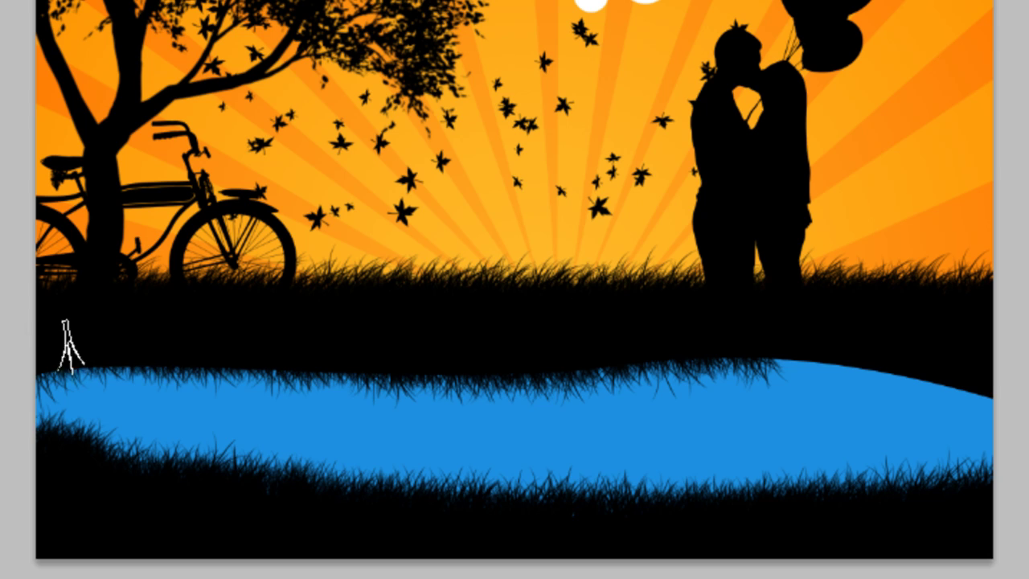
drag(769, 374, 919, 391)
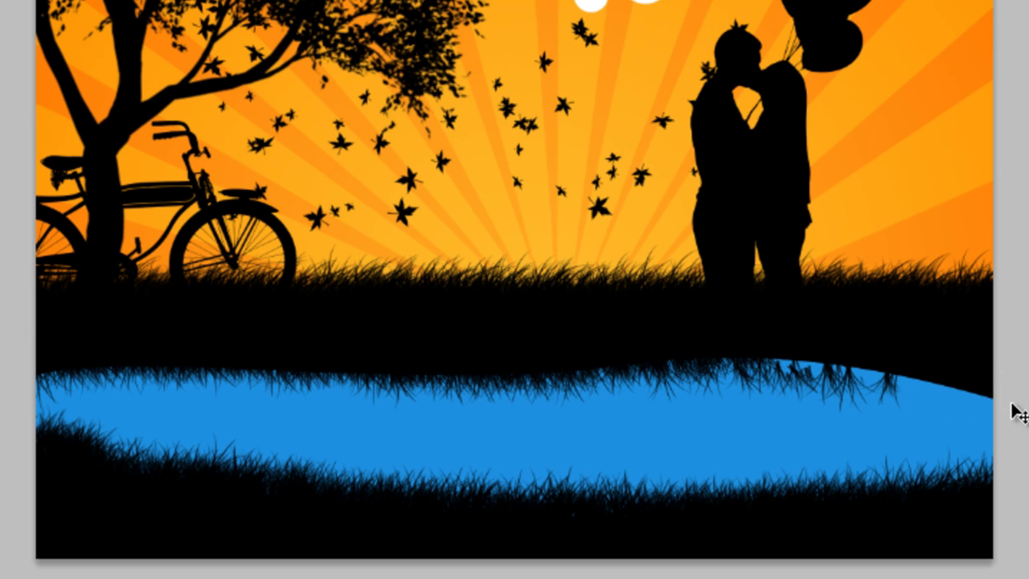
key(ctrl+alt+z)
key(ctrl+alt+z)
key(ctrl+alt+z)
- Paint downward-pointing grass on the lake's mask along the whole upper shoreline, working from the right canvas edge and filling the gaps
mouse_move(1023, 400)
mouse_down()
mouse_move(954, 368)
mouse_move(776, 345)
mouse_move(821, 356)
mouse_move(667, 366)
mouse_up()
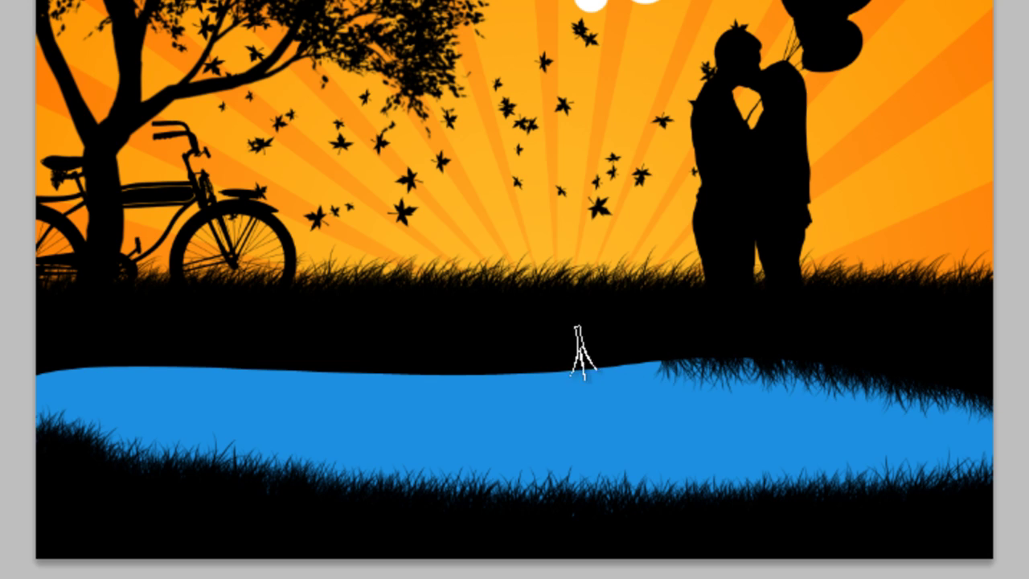
mouse_move(565, 357)
mouse_down()
mouse_move(652, 356)
mouse_move(382, 362)
mouse_move(663, 356)
mouse_move(52, 349)
mouse_move(4, 366)
mouse_move(54, 366)
mouse_move(6, 370)
mouse_up()
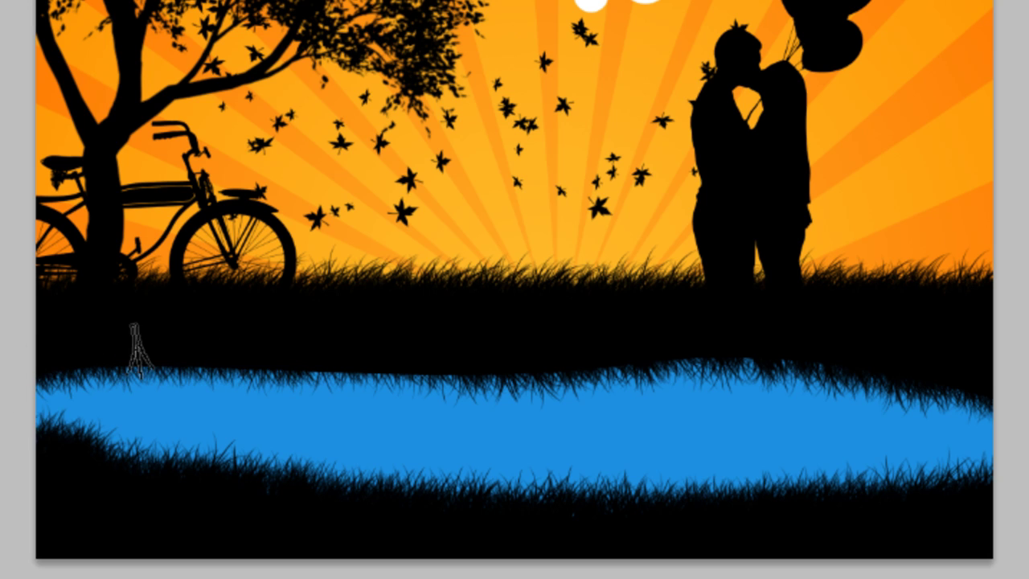
mouse_move(141, 353)
mouse_down()
mouse_move(458, 359)
mouse_move(390, 368)
mouse_move(482, 372)
mouse_move(801, 356)
mouse_move(934, 394)
mouse_move(972, 388)
mouse_move(663, 362)
mouse_up()
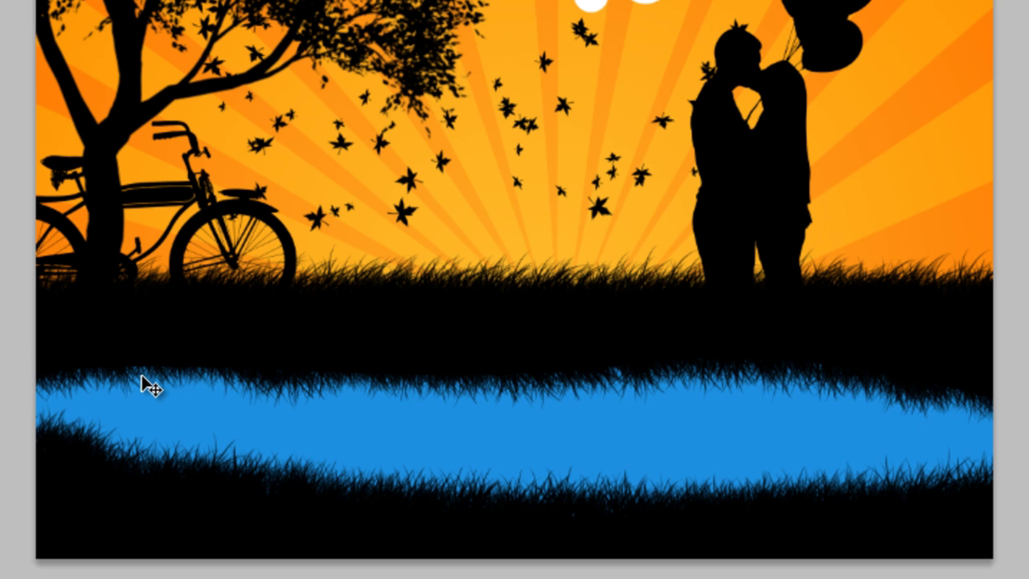
scroll(135, 390, up, 1)
scroll(138, 387, up, 1)
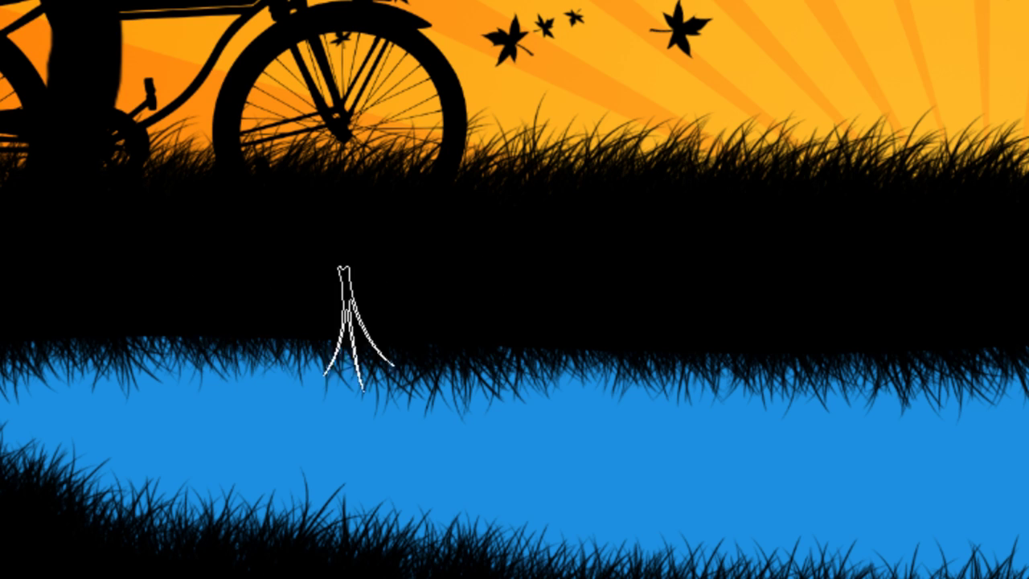
scroll(393, 308, down, 3)
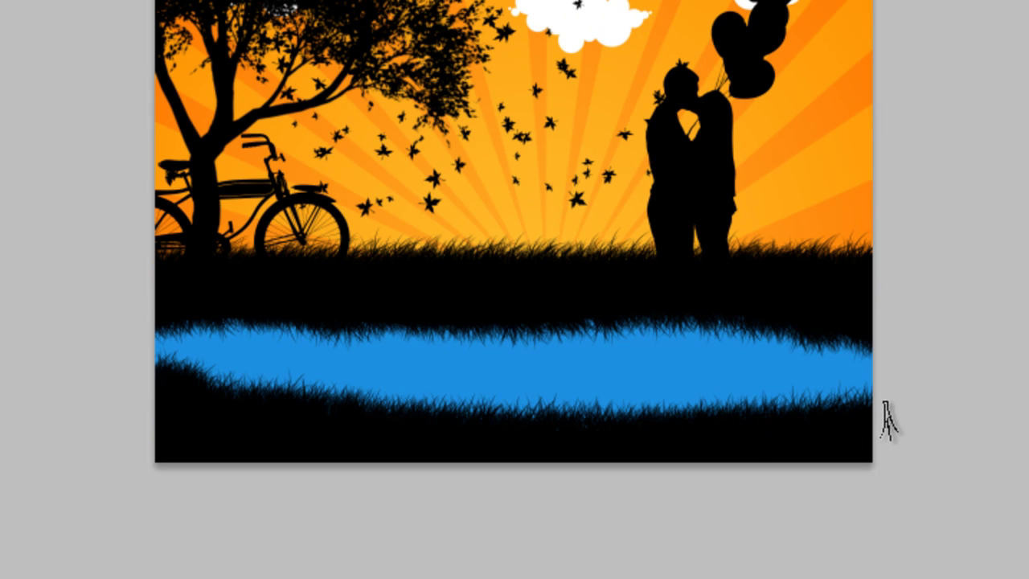
scroll(758, 421, up, 1)
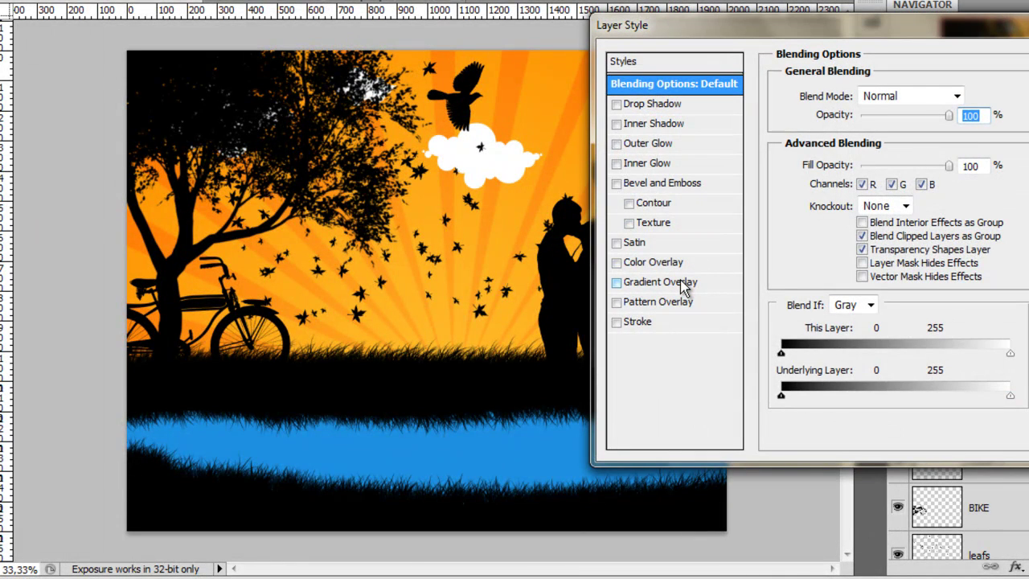
- Add a linear 90° Gradient Overlay to the lake layer and change the gradient's white stop to light grey
click(683, 282)
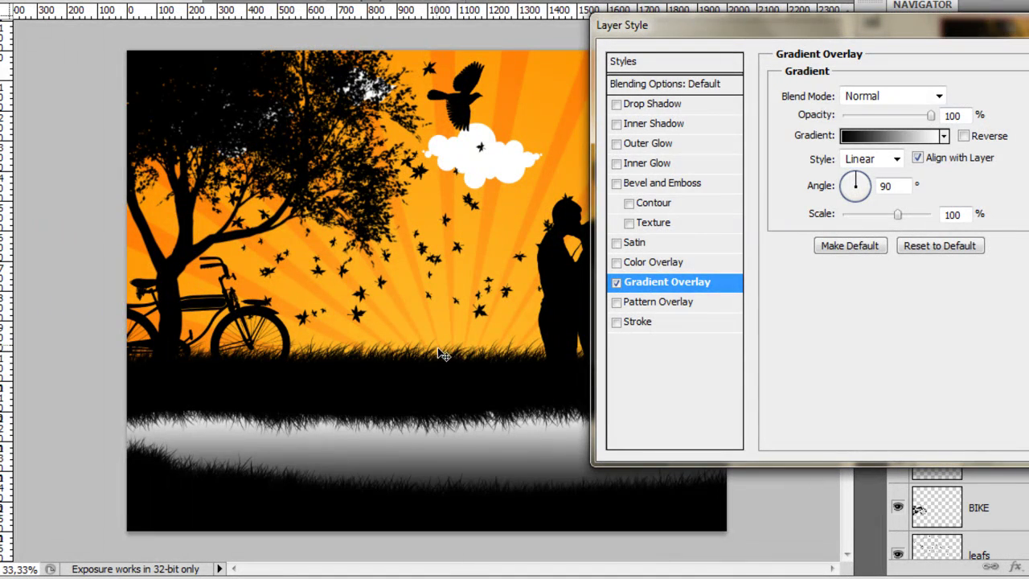
key(Return)
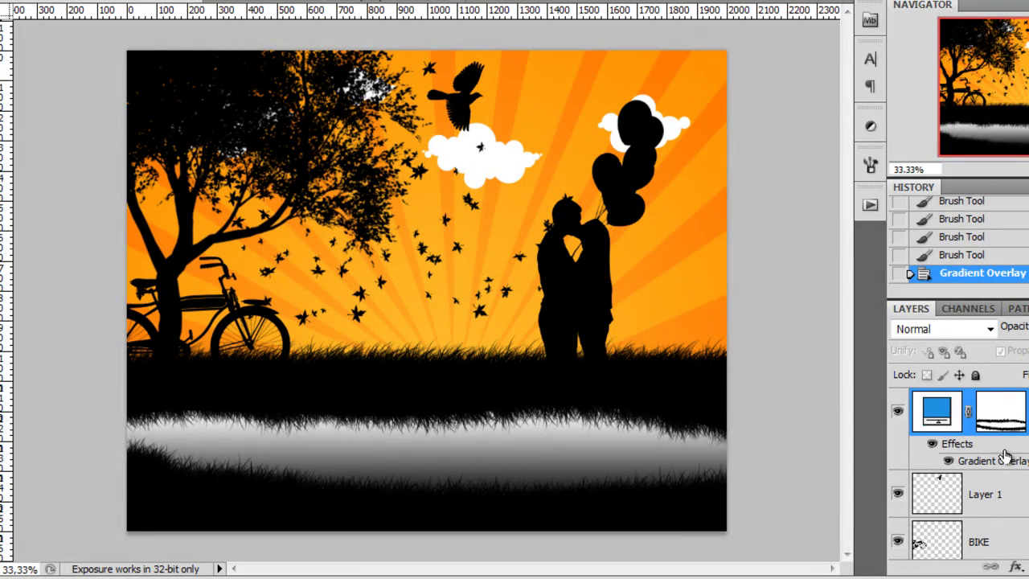
double_click(1005, 456)
click(814, 136)
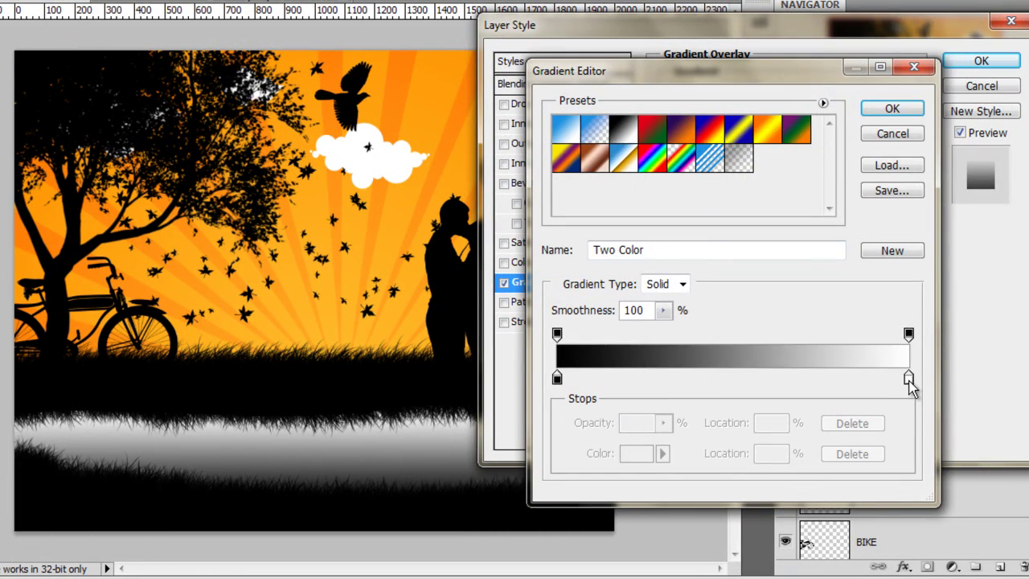
click(908, 377)
click(634, 453)
drag(602, 172, 569, 178)
click(995, 115)
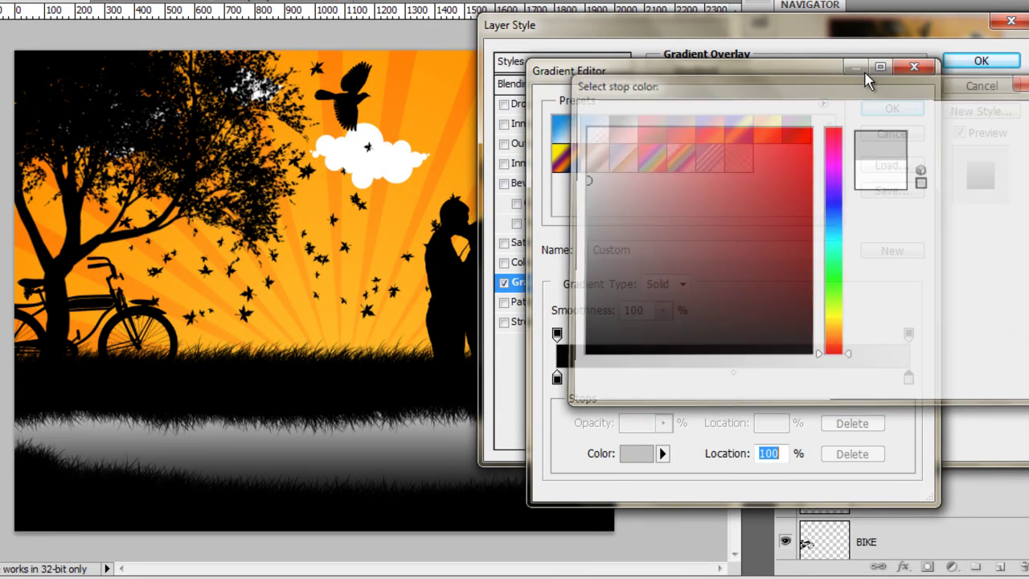
click(910, 108)
mouse_move(363, 414)
mouse_down()
mouse_move(367, 397)
mouse_move(370, 421)
mouse_up()
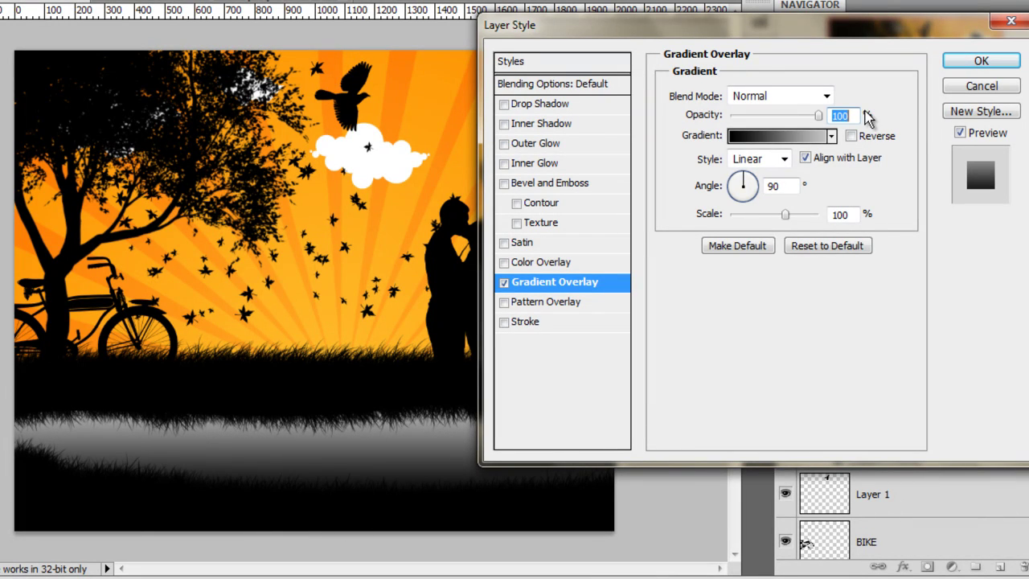
- Set the lake's Gradient Overlay blend mode to Soft Light and apply the layer style
click(772, 97)
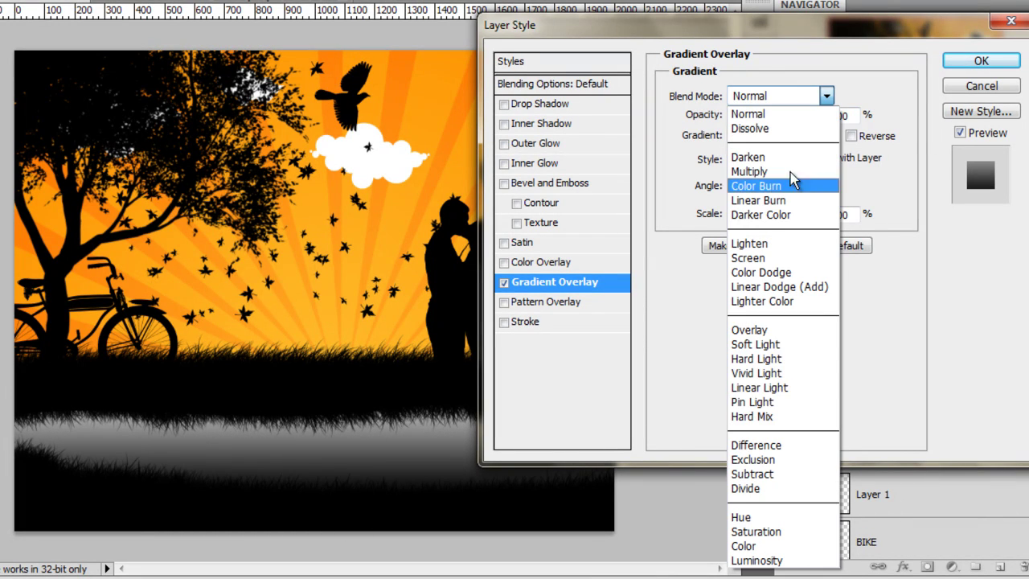
click(768, 344)
click(982, 61)
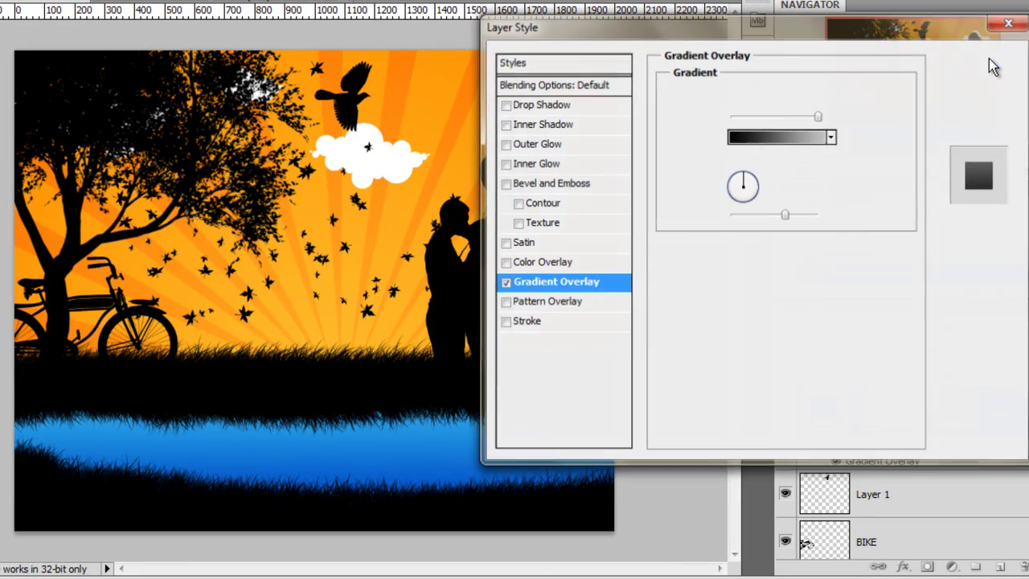
- Toggle the lake layer's effects off and on to compare the shading, and collapse its effects list
click(816, 448)
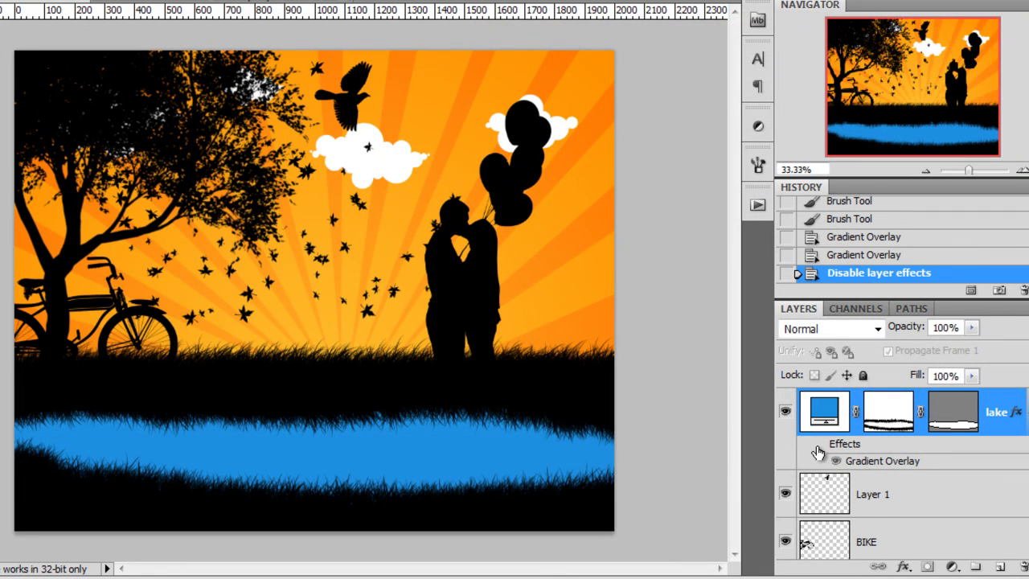
click(816, 449)
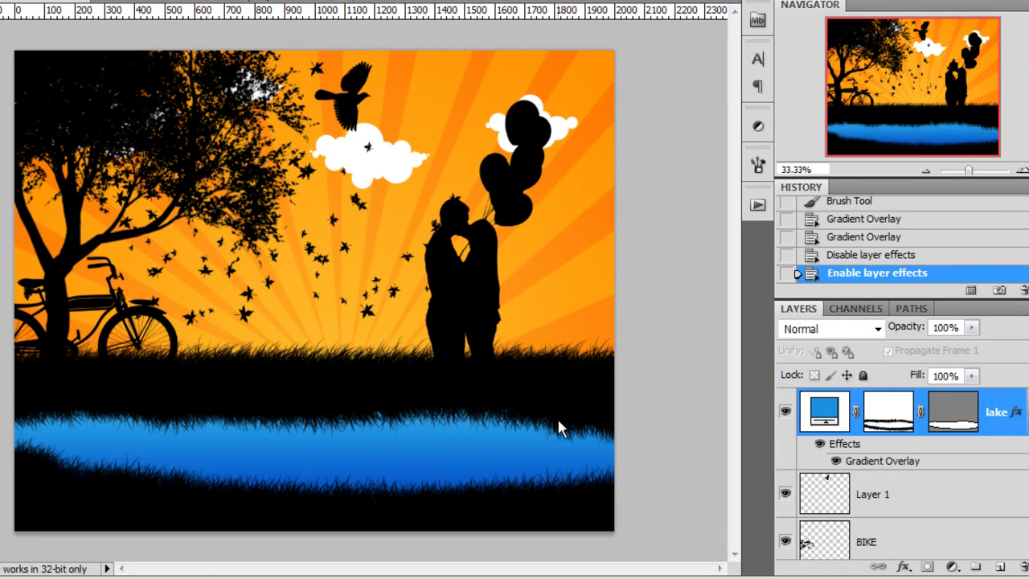
click(1015, 414)
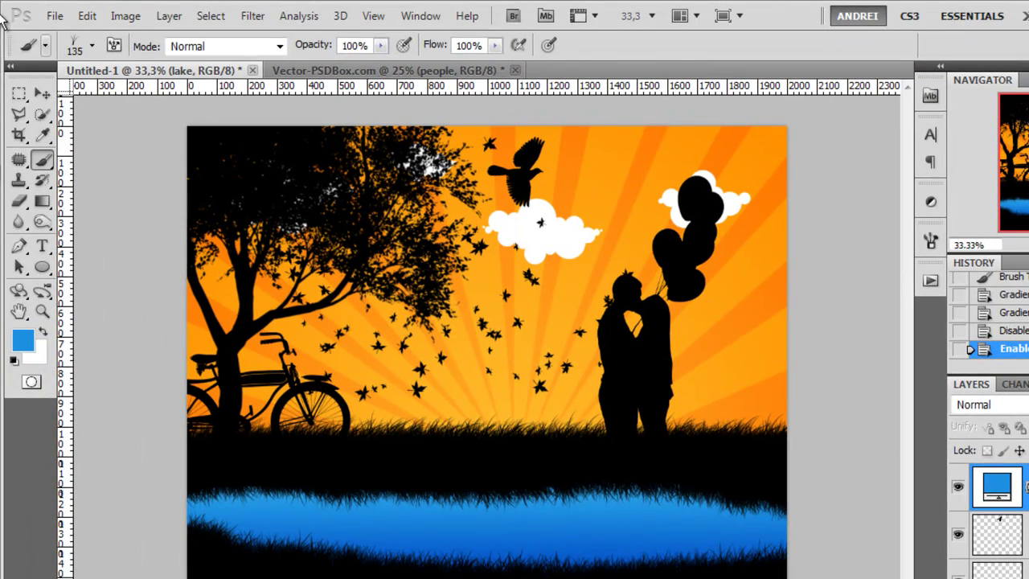
- Copy the merged scene above the lake using a full-width rectangular selection reaching just below the grass line, and deselect
drag(19, 95, 96, 92)
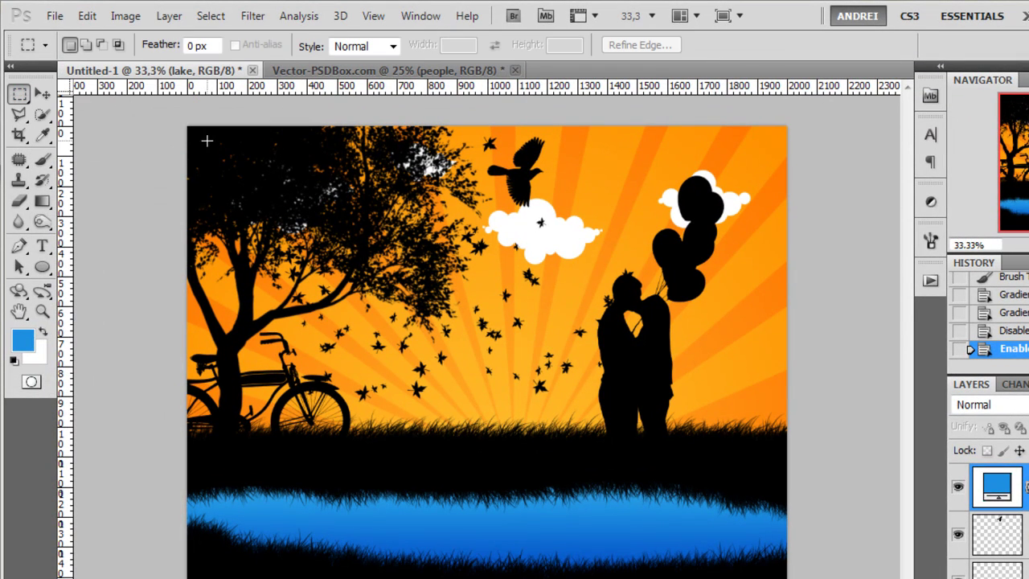
drag(843, 391, 902, 442)
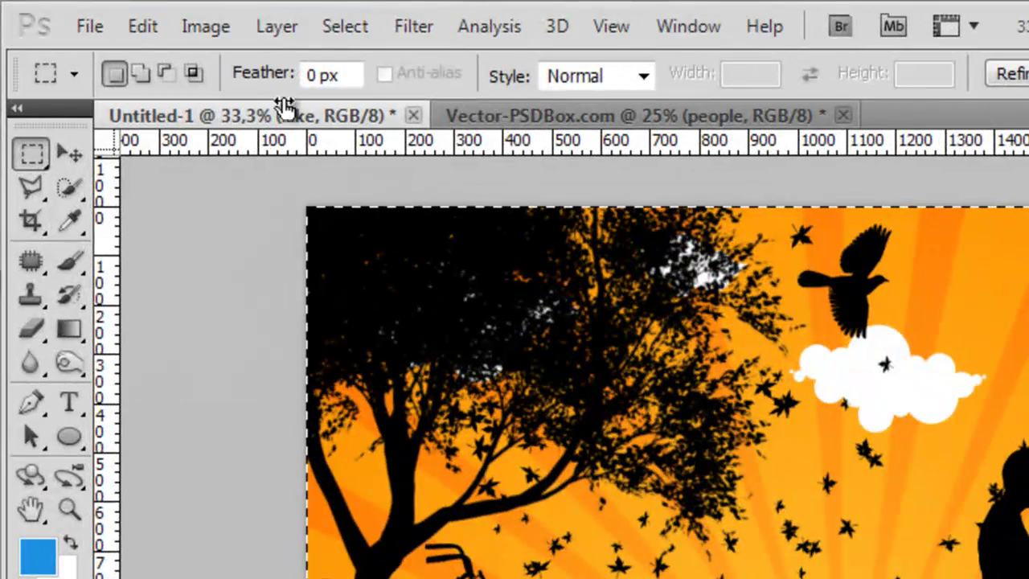
click(122, 24)
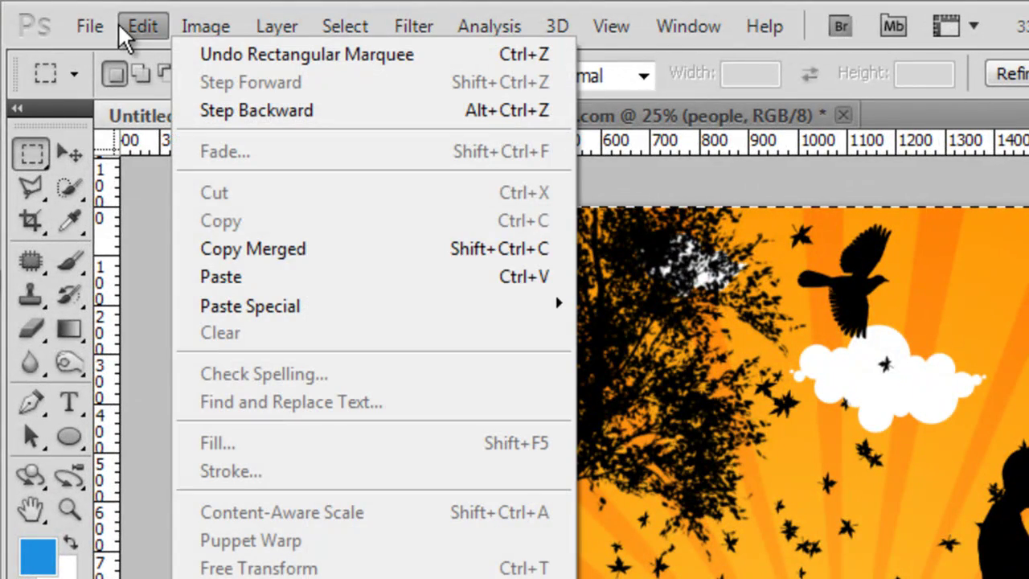
click(300, 248)
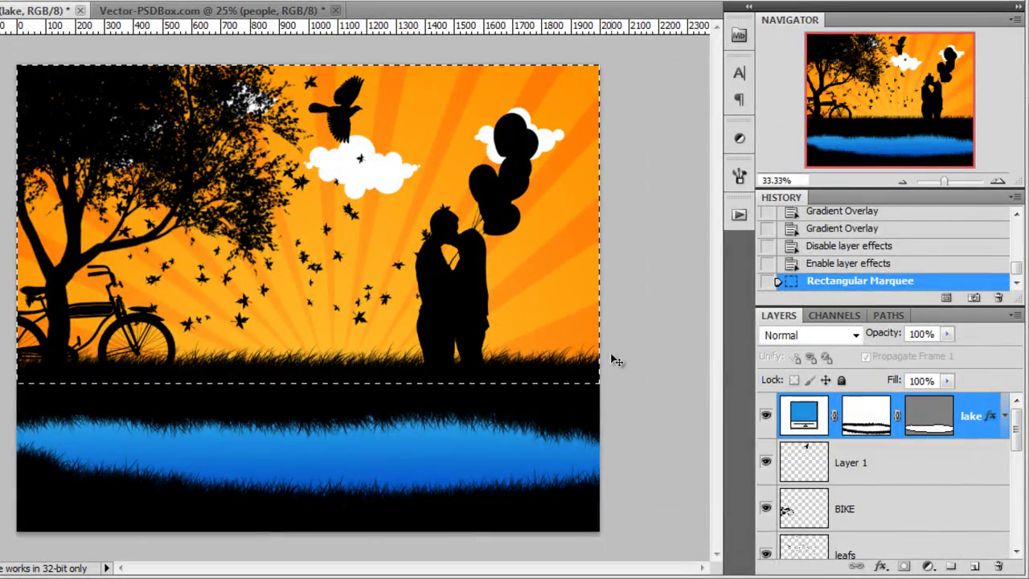
key(ctrl+d)
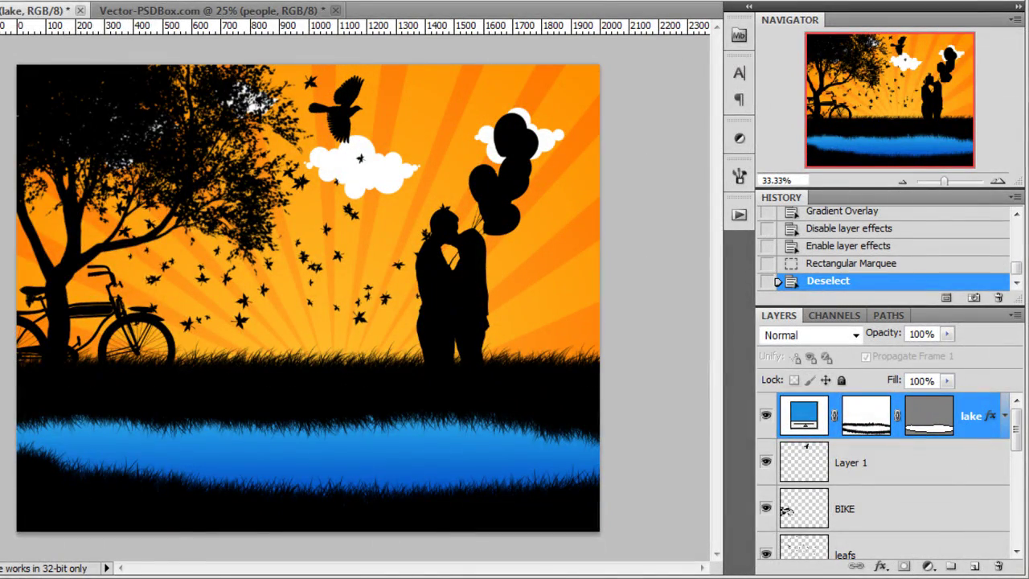
- Paste the copied scene as a new layer above the lake and flip it vertically
click(11, 103)
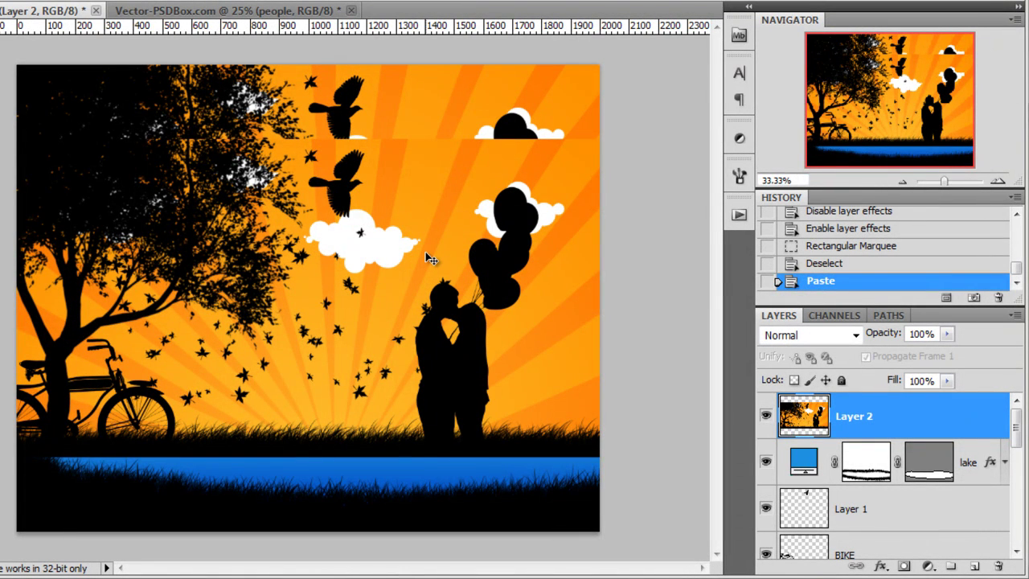
key(ctrl+t)
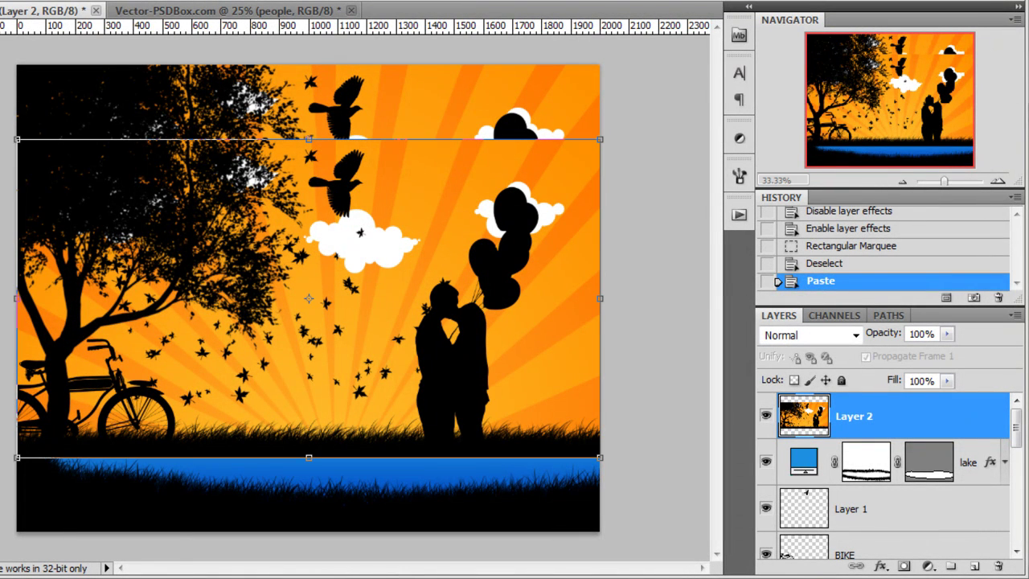
click(0, 0)
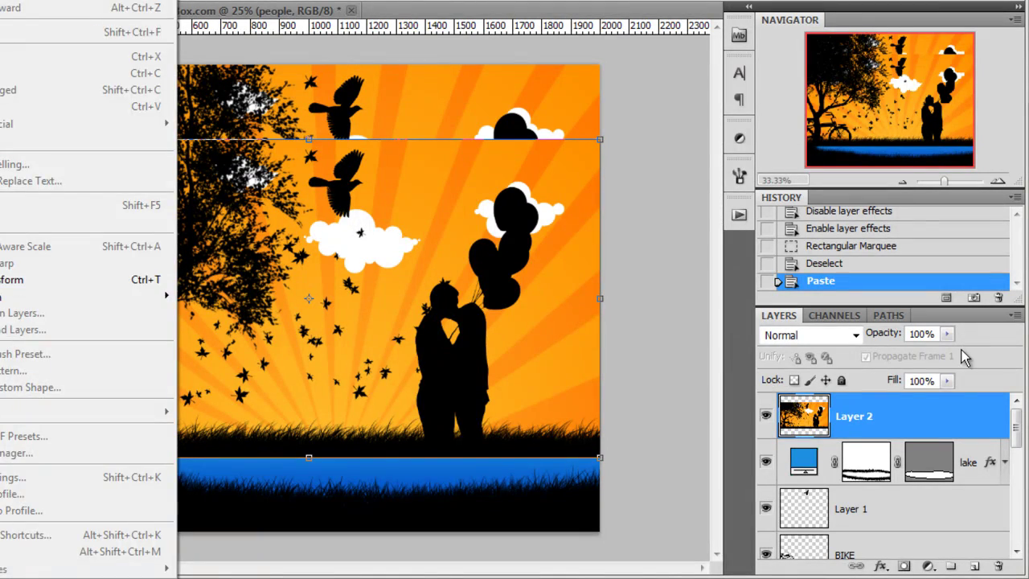
click(943, 409)
right_click(404, 239)
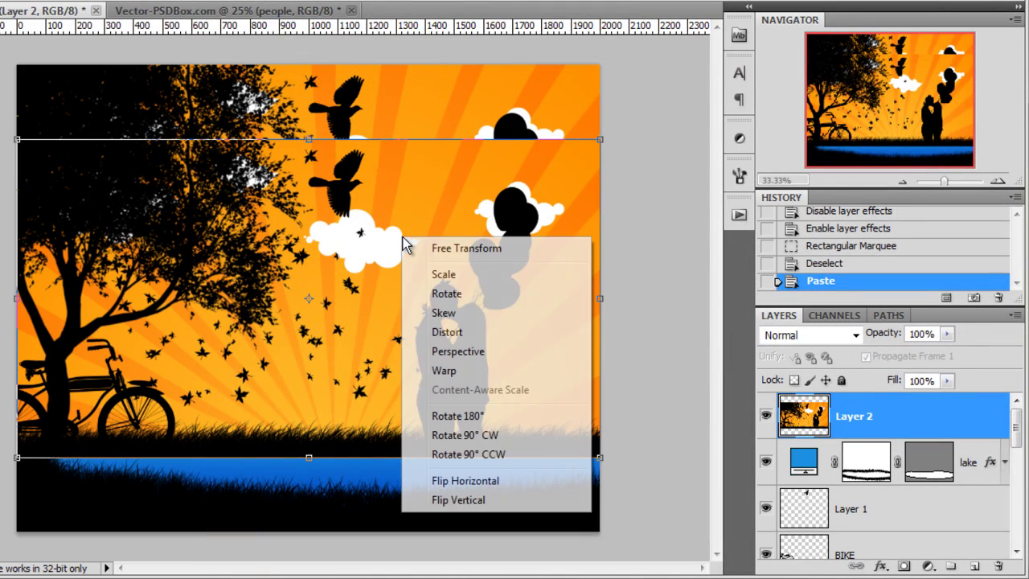
click(470, 500)
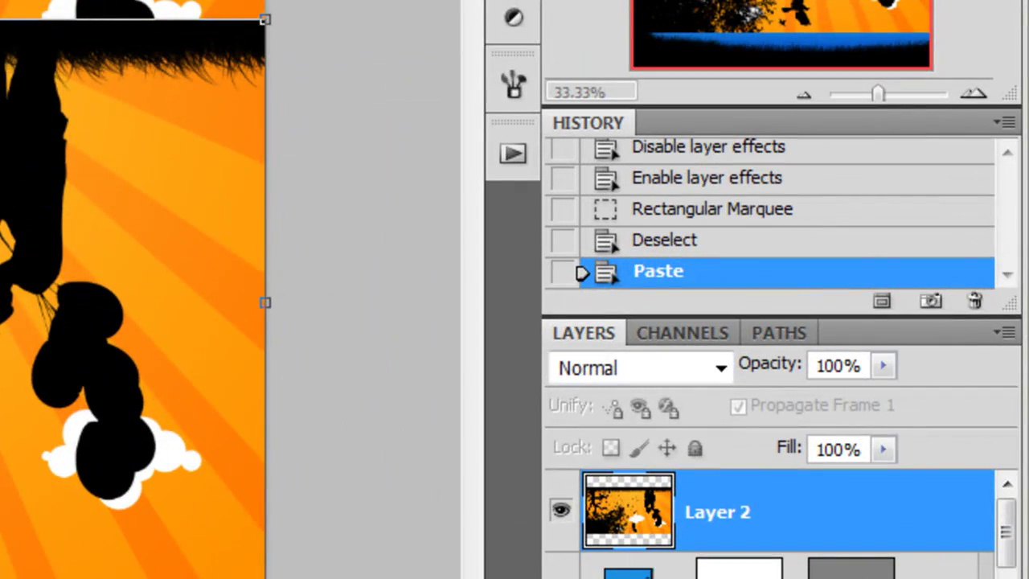
key(Return)
- Clip the flipped scene to the lake layer and move it down so its image covers the whole lake
right_click(908, 410)
click(815, 503)
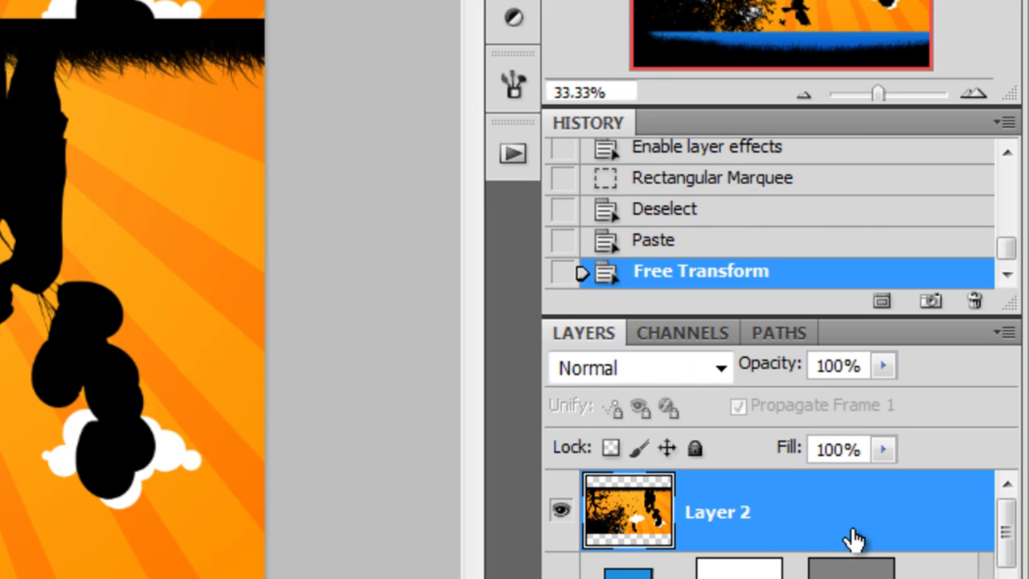
right_click(823, 521)
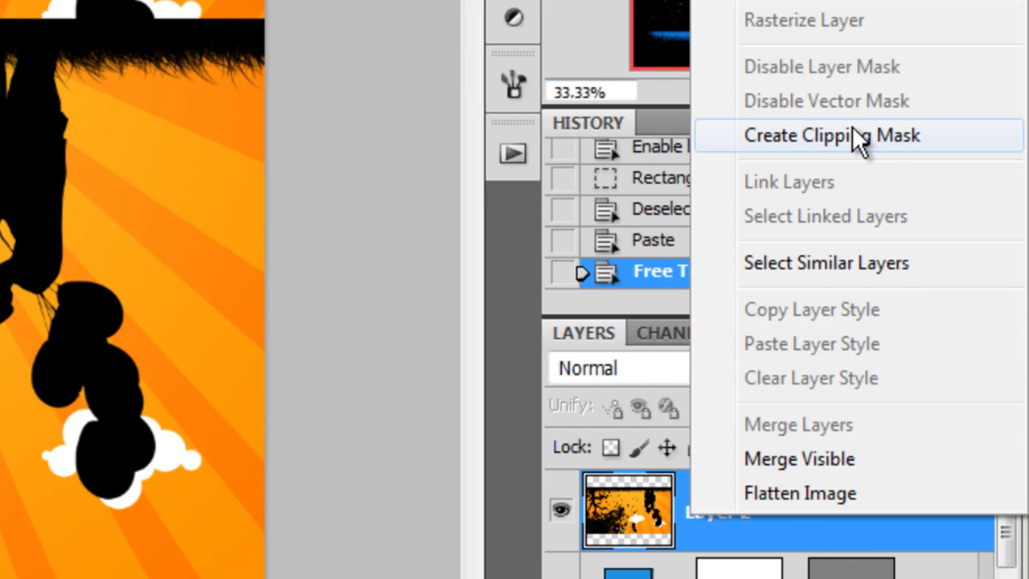
click(921, 139)
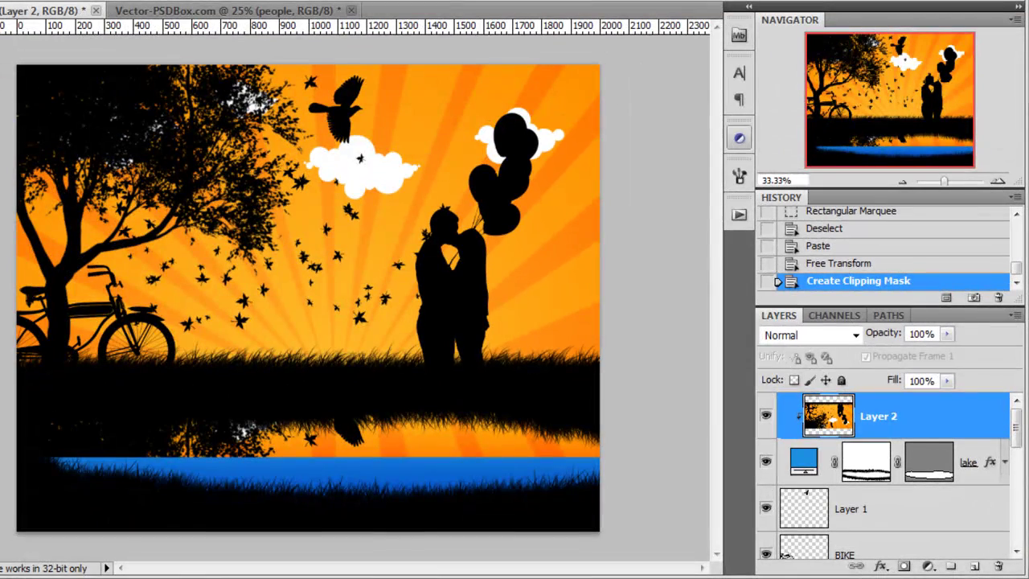
drag(472, 300, 457, 359)
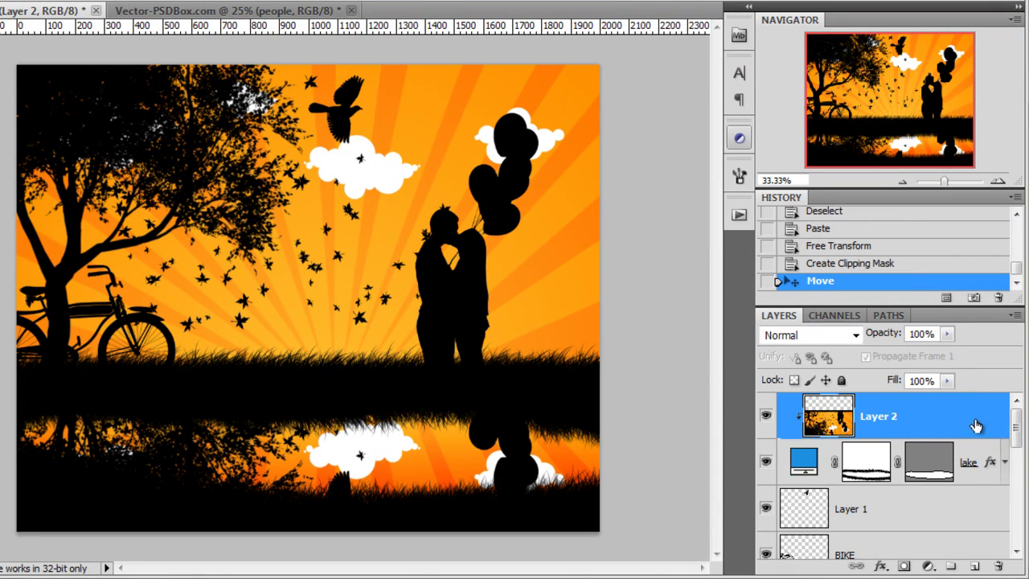
- Set the reflection layer's blend mode to Soft Light and move it down until the couple and bicycle reflect in the lake
click(838, 337)
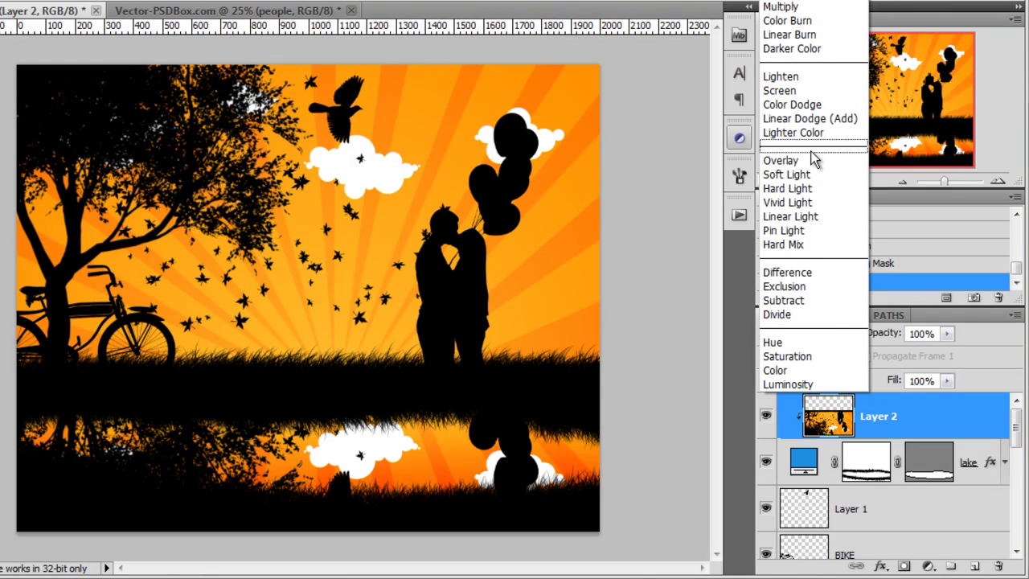
click(810, 174)
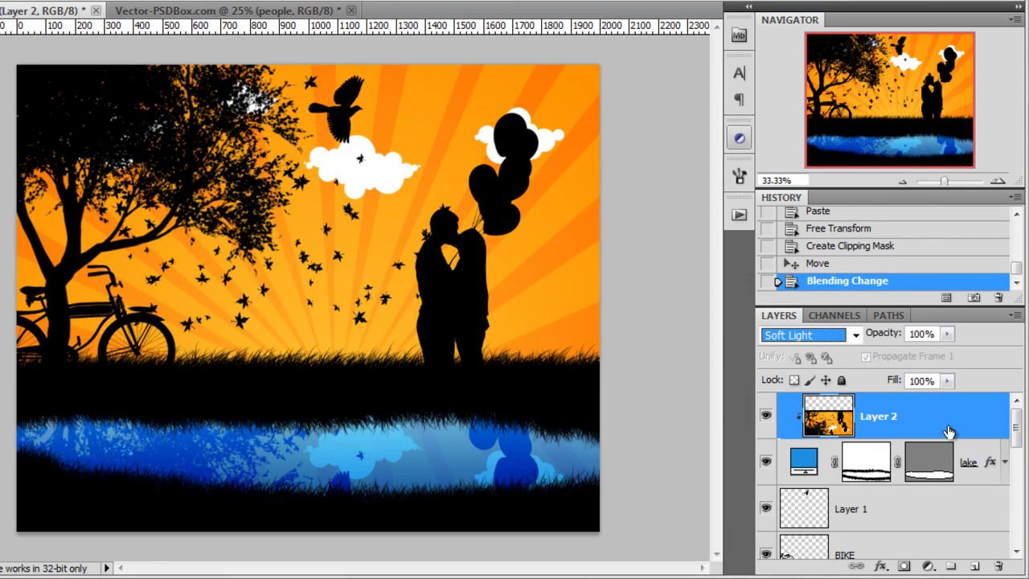
drag(391, 381, 392, 489)
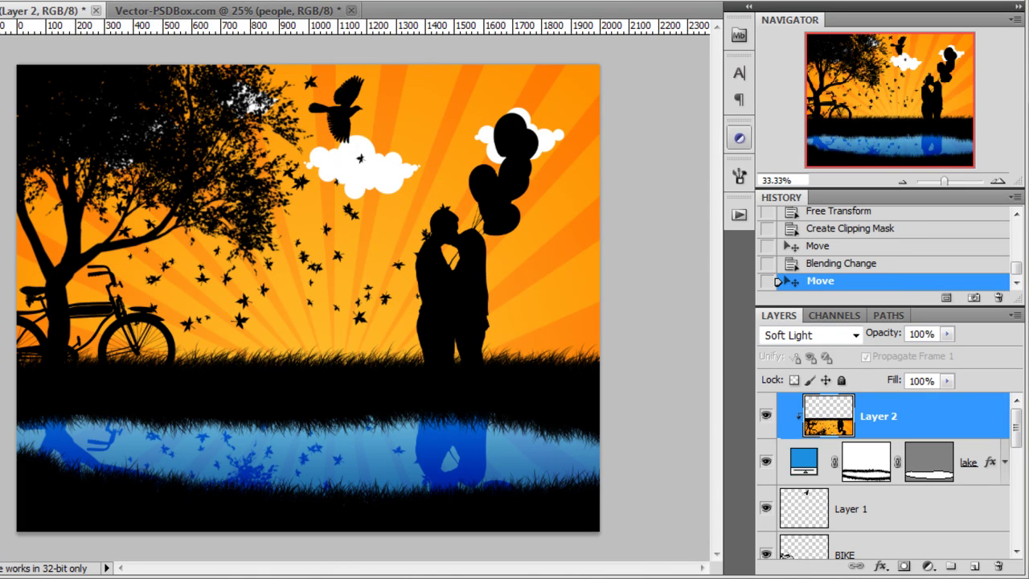
- Apply the Glass distortion filter to the reflection with distortion 14, smoothness 14, Frosted texture and scaling slightly below 165%
key(alt+t)
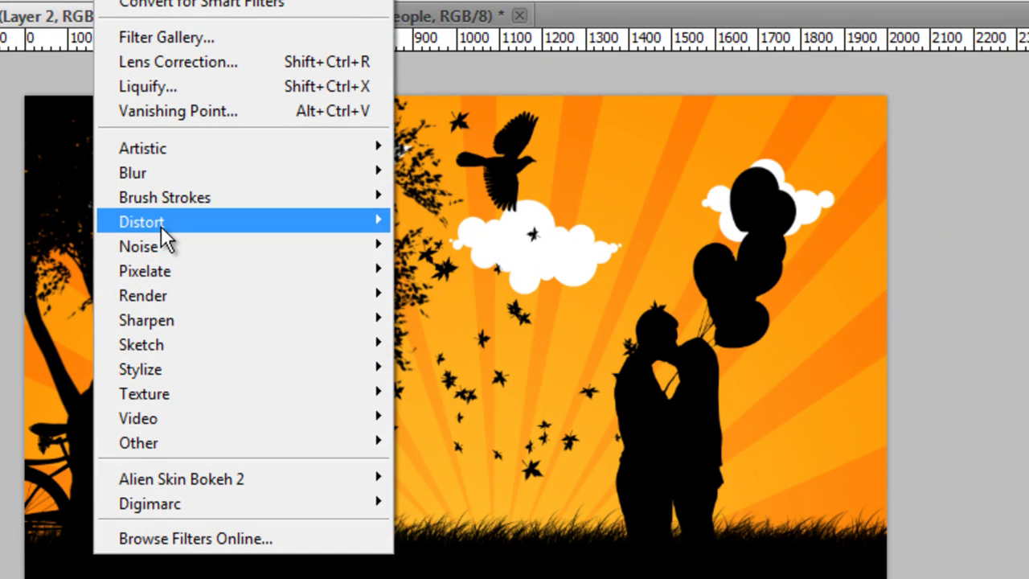
click(441, 276)
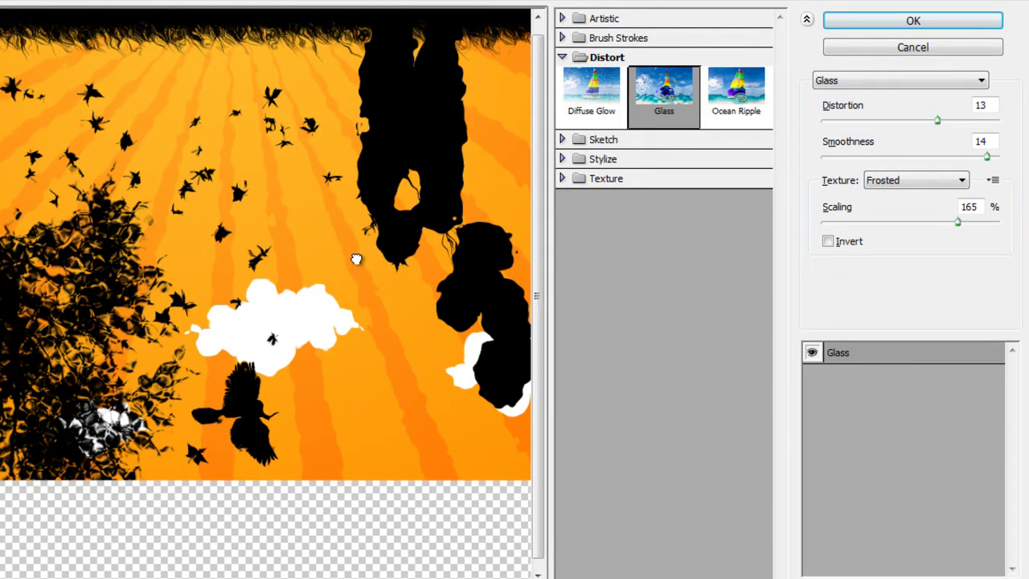
drag(954, 120, 985, 160)
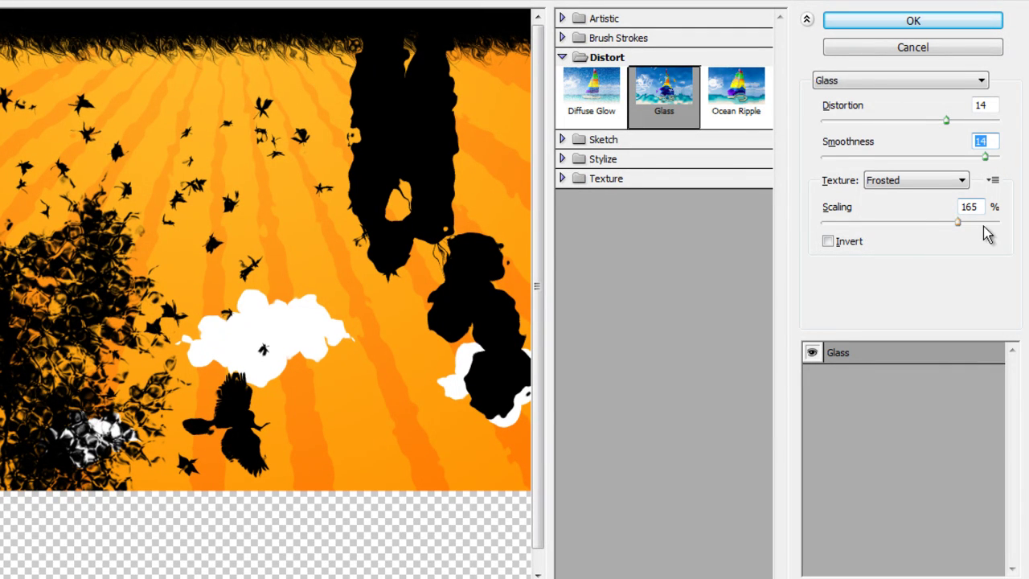
mouse_move(958, 223)
mouse_down()
mouse_move(901, 228)
mouse_move(948, 230)
mouse_up()
click(911, 24)
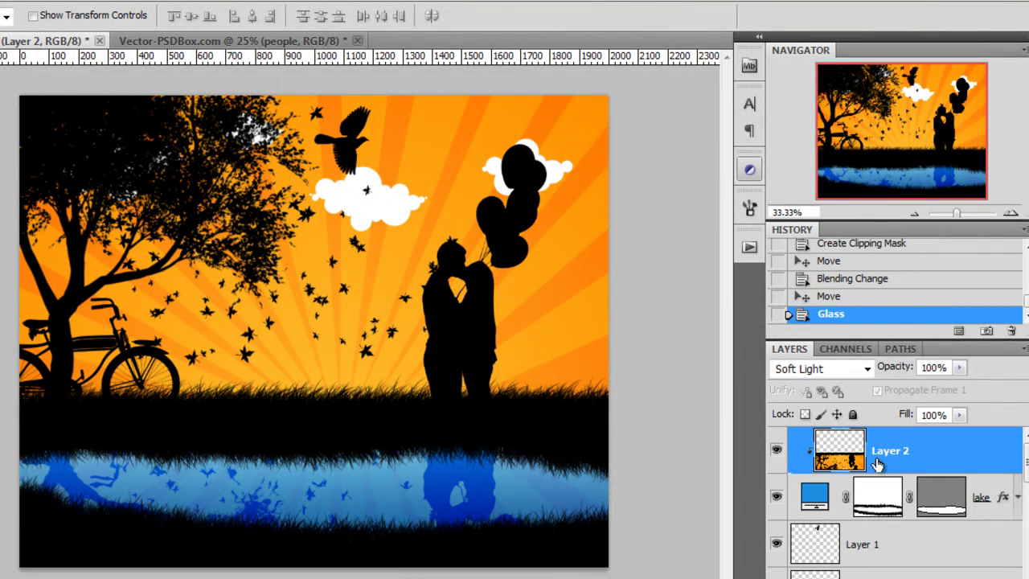
- Nudge the distorted reflection slightly upward, and delete the reflection layer
drag(416, 405, 414, 397)
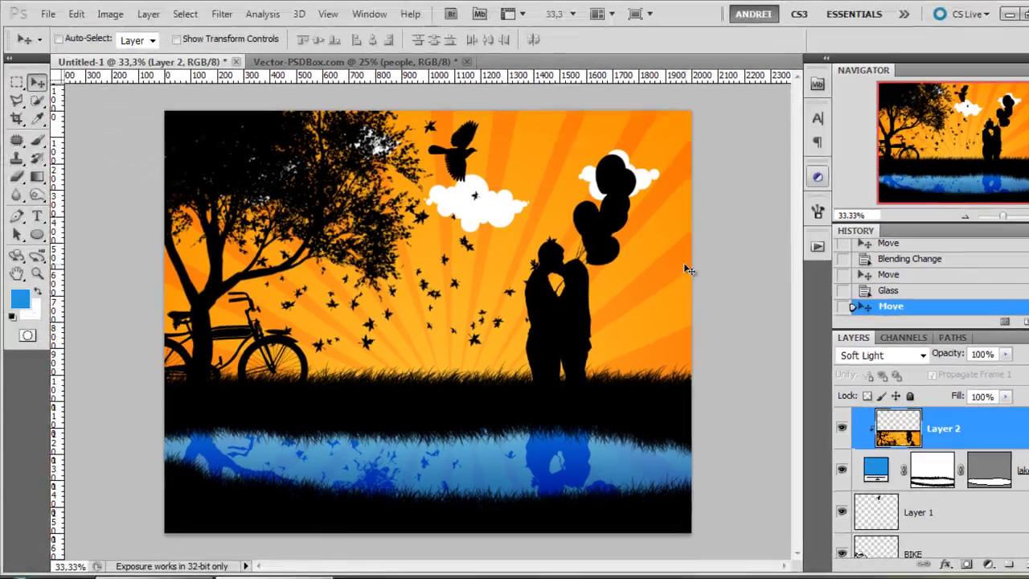
key(Delete)
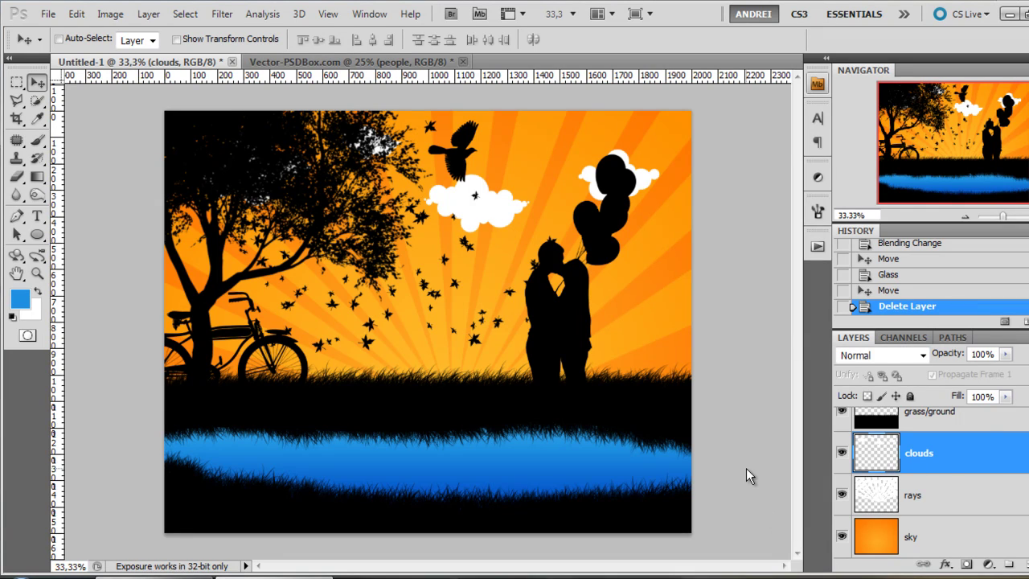
- Open the image Sunset_s7_Stock_Image_by_LemnosExplorer from the stock library's SKY folder
key(ctrl+o)
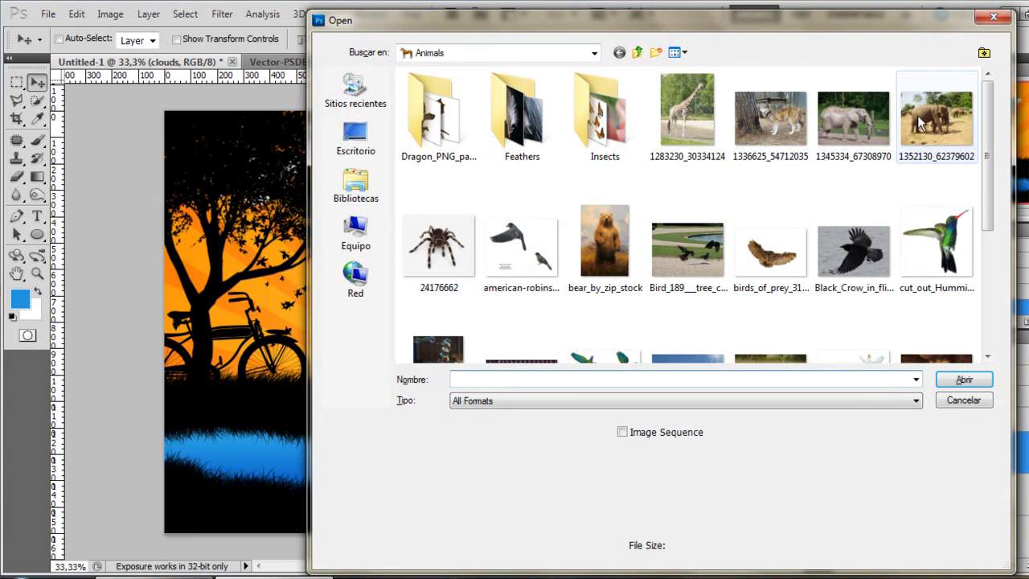
click(638, 52)
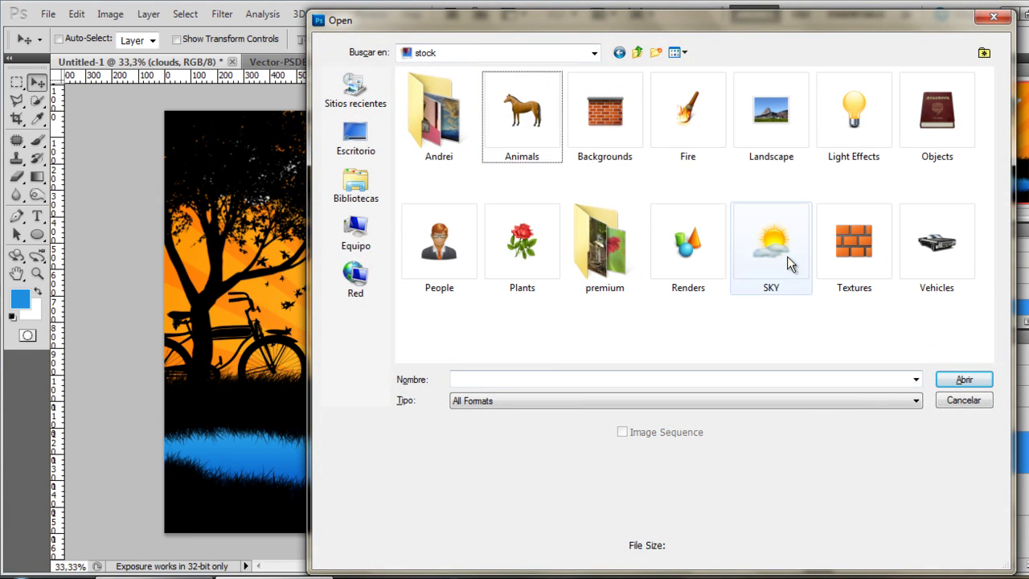
double_click(786, 255)
drag(990, 129, 986, 188)
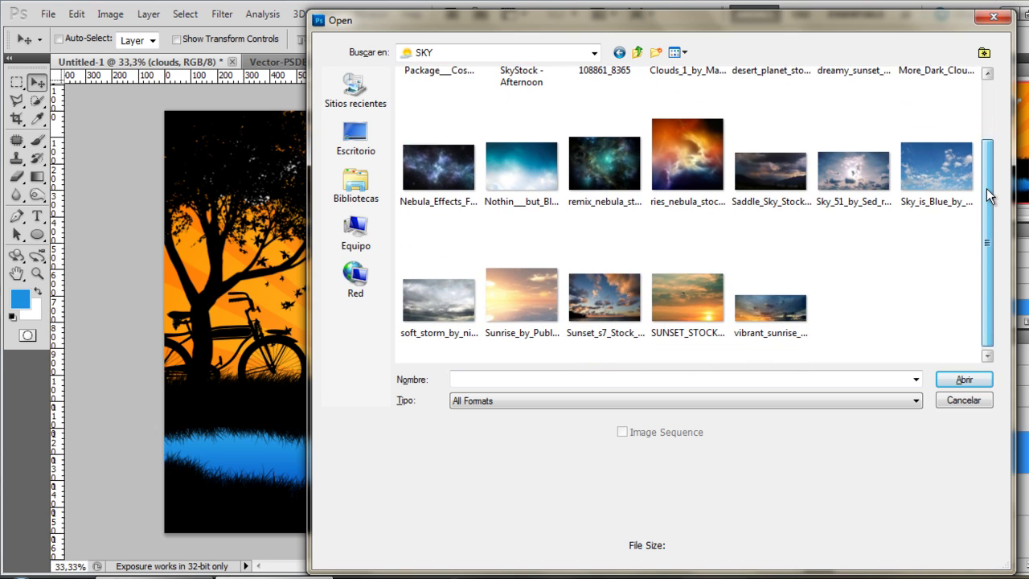
click(605, 295)
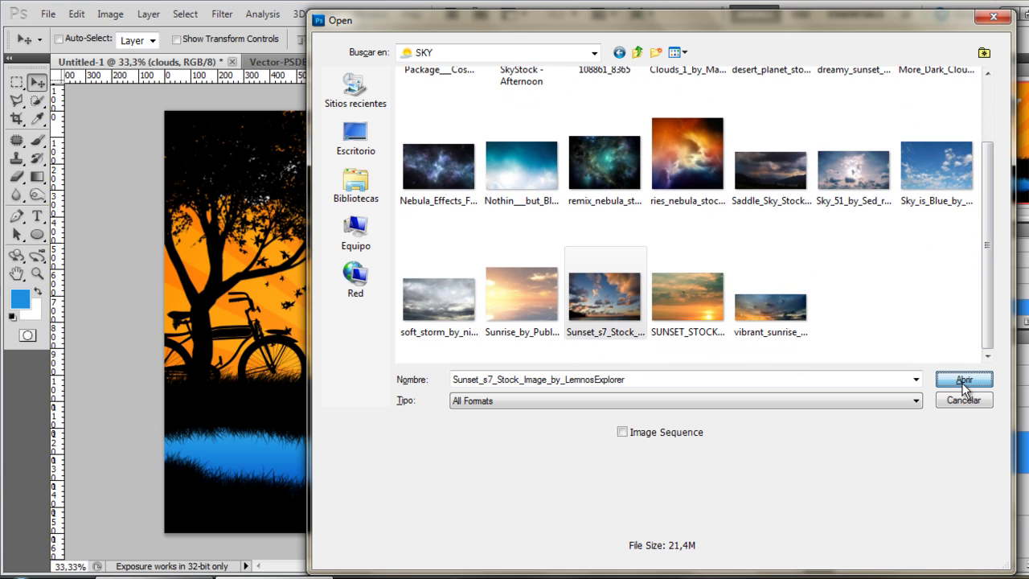
click(964, 378)
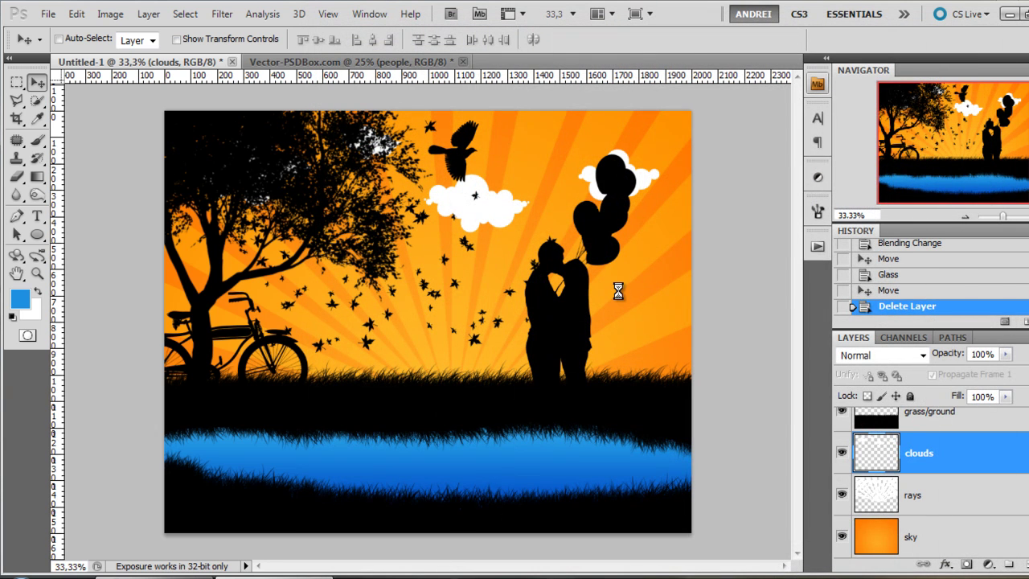
- Copy the entire sunset image and close its document
key(ctrl+a)
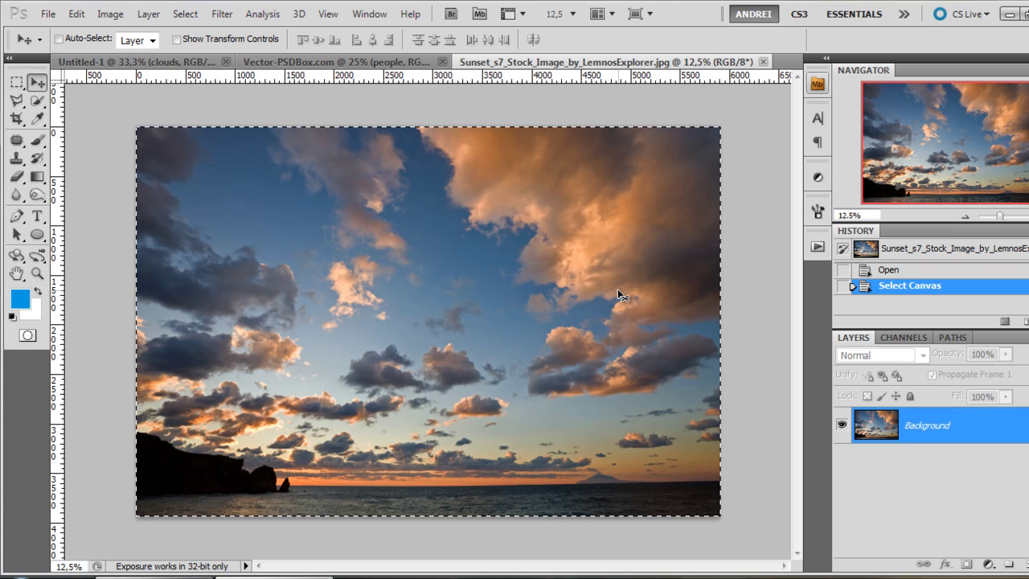
click(76, 13)
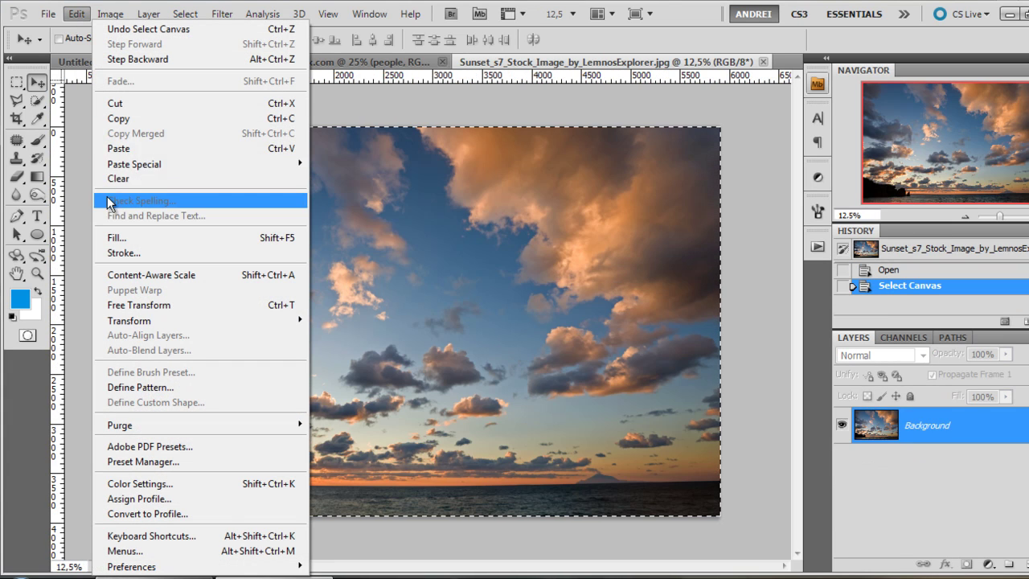
click(118, 119)
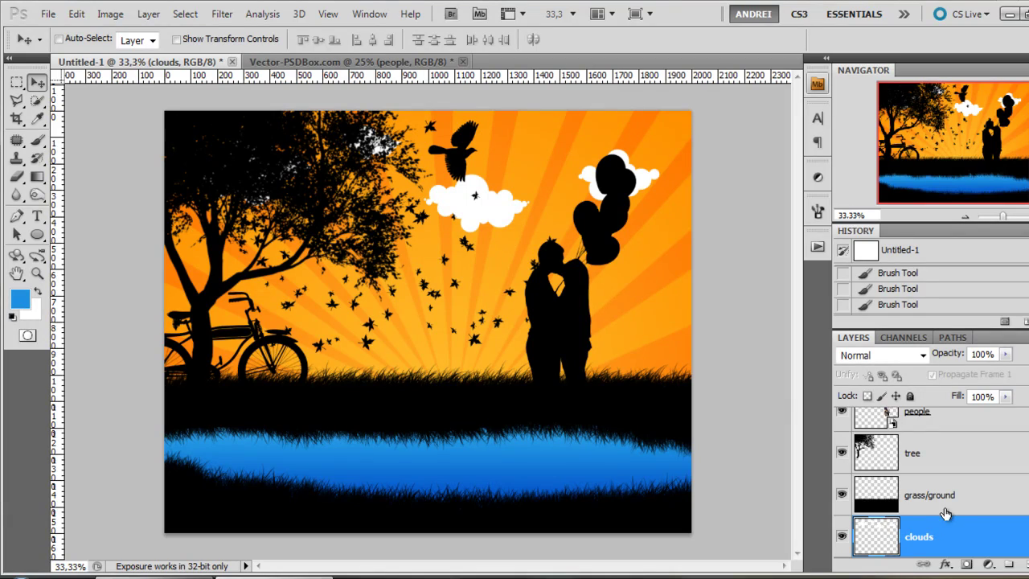
- Group the clouds, rays and sky layers together
scroll(948, 515, down, 2)
shift+click(1009, 534)
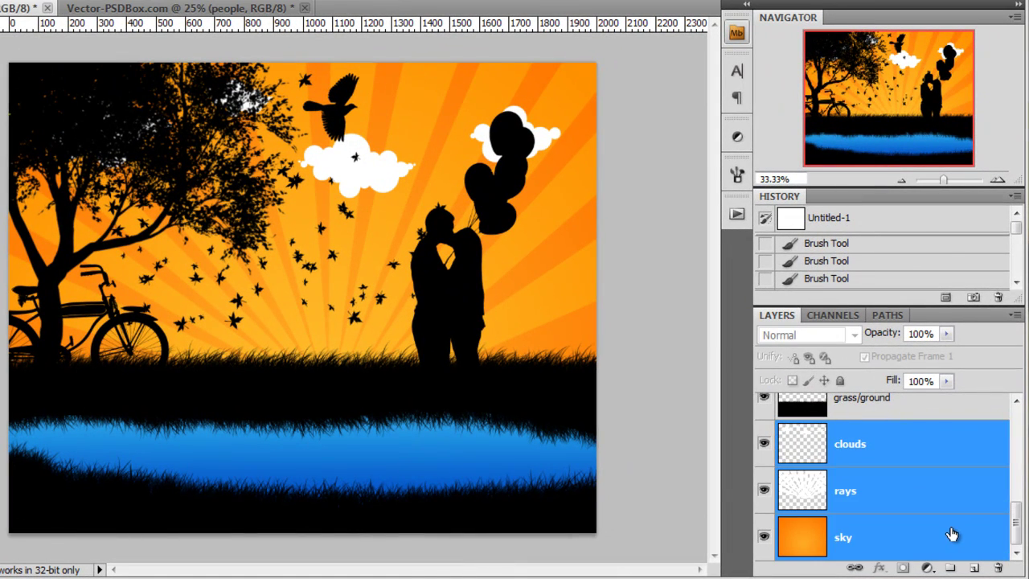
key(ctrl+g)
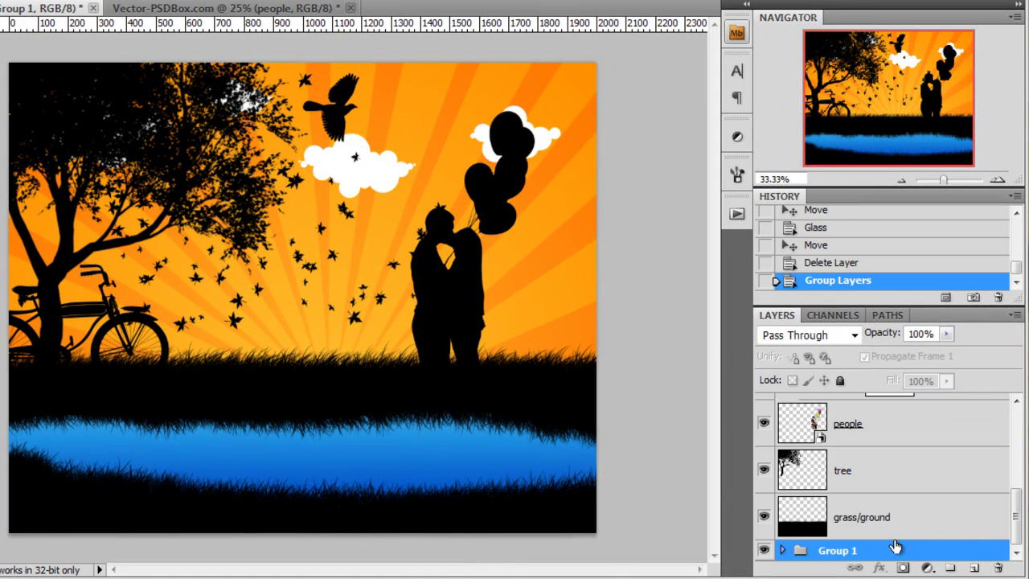
- Paste the sunset image above the sky group and scale it down from its lower-right corner to about the canvas width
key(ctrl+v)
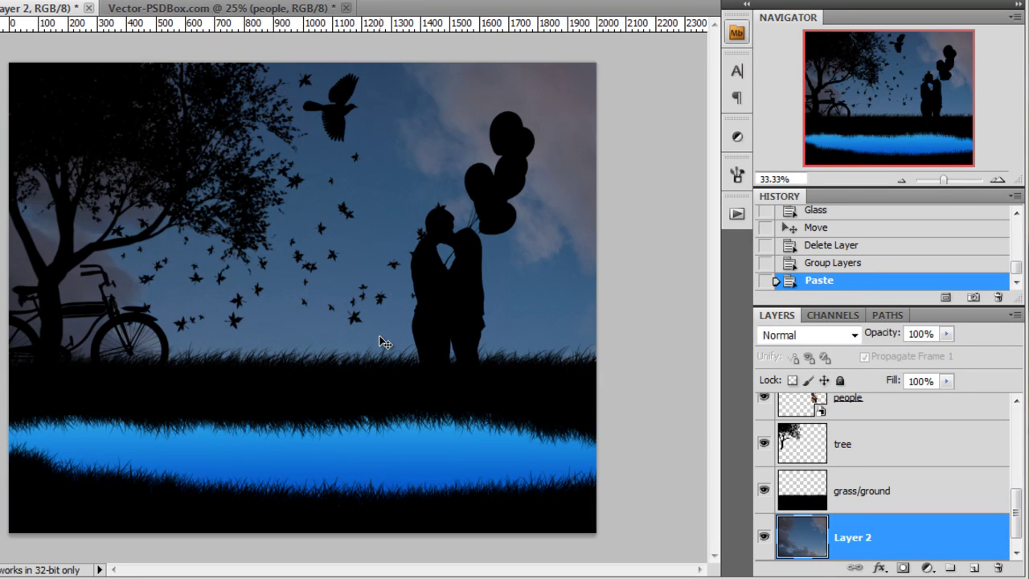
key(ctrl+t)
key(ctrl+minus)
key(ctrl+minus)
key(ctrl+minus)
key(ctrl+minus)
key(ctrl+minus)
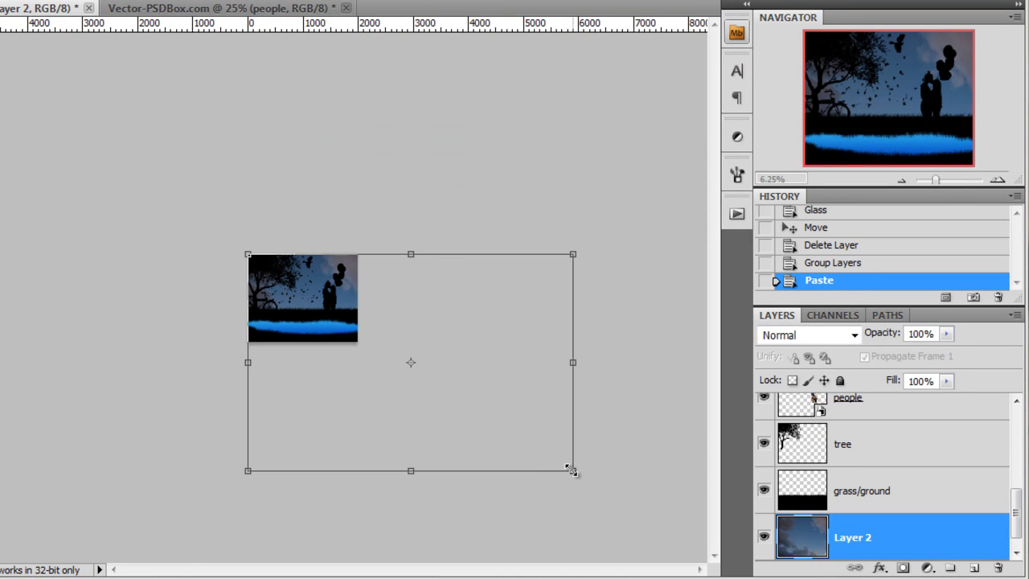
drag(569, 468, 368, 340)
- Move the sunset image up until its horizon meets the grass line, flip it horizontally and apply the transform
key(ctrl+plus)
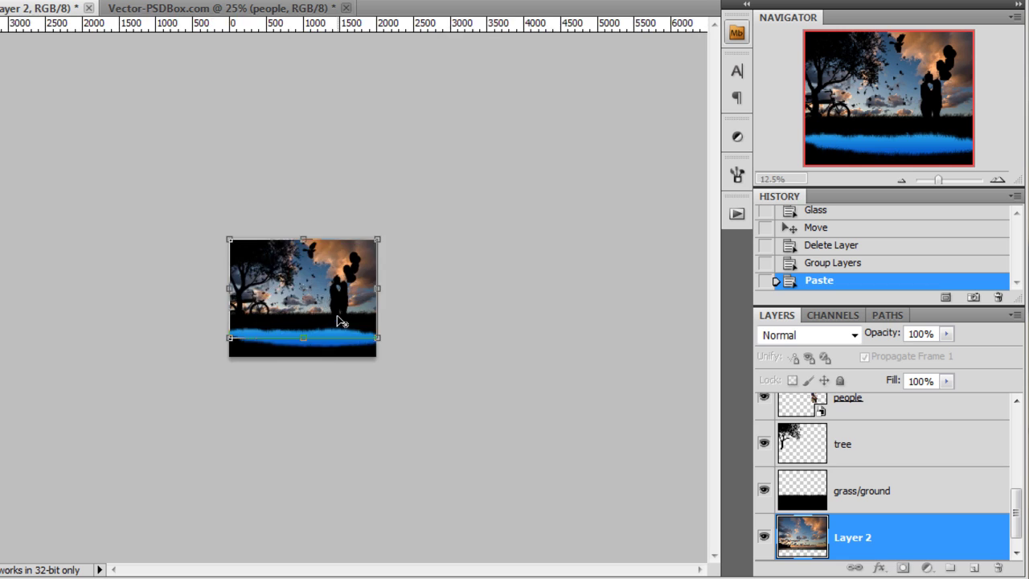
key(ctrl+plus)
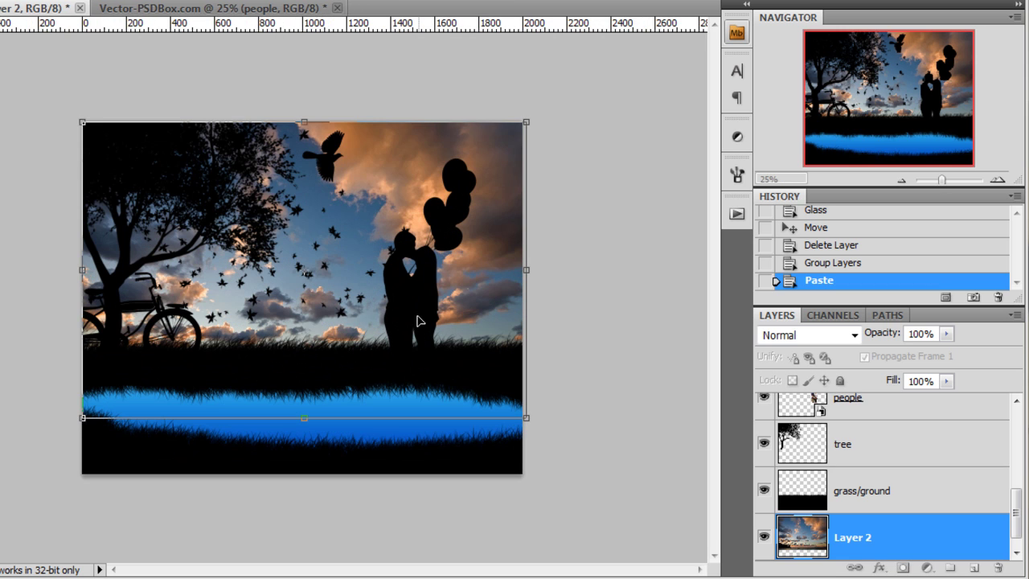
drag(418, 321, 418, 278)
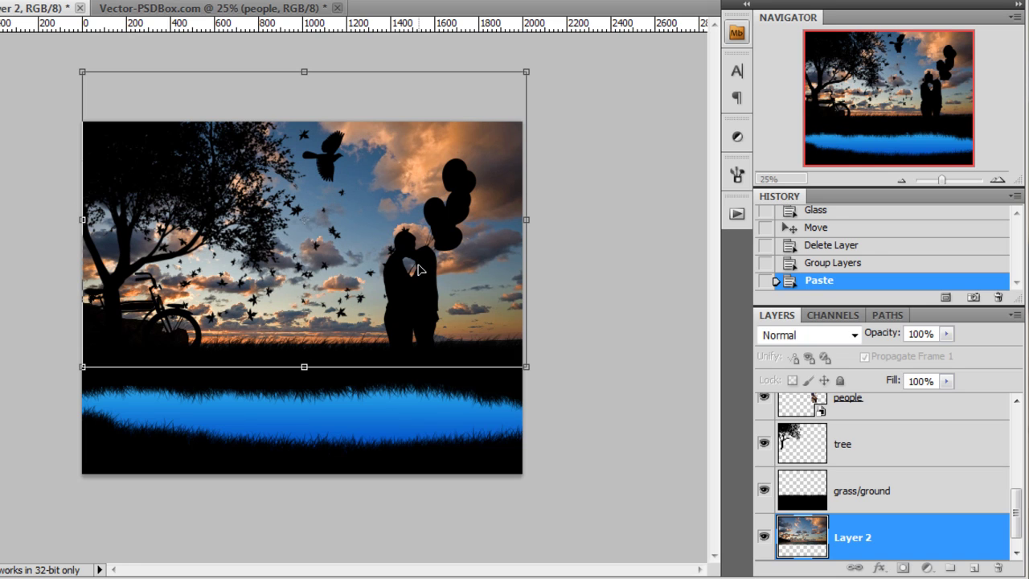
right_click(417, 266)
click(501, 515)
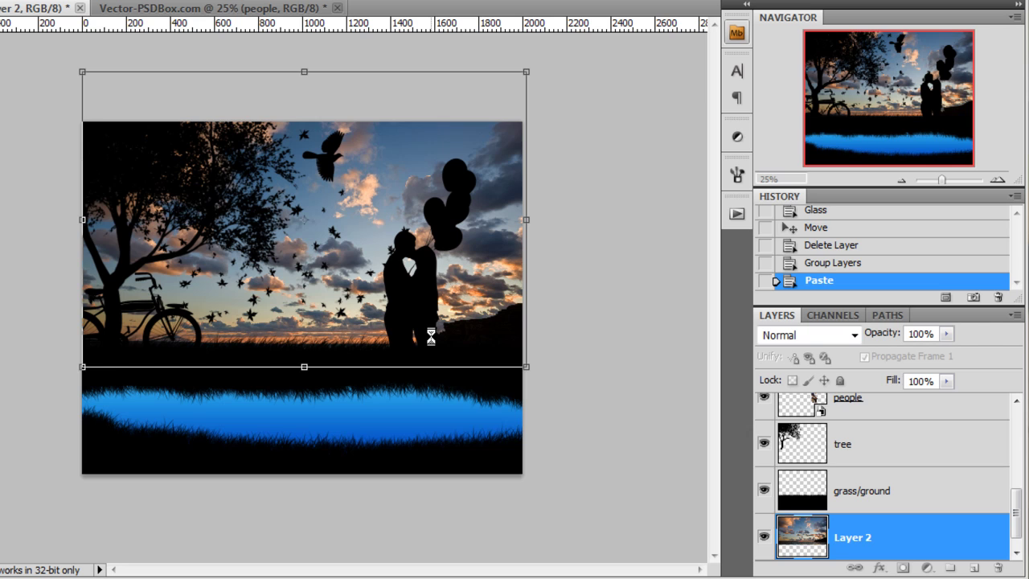
key(Return)
key(ctrl+plus)
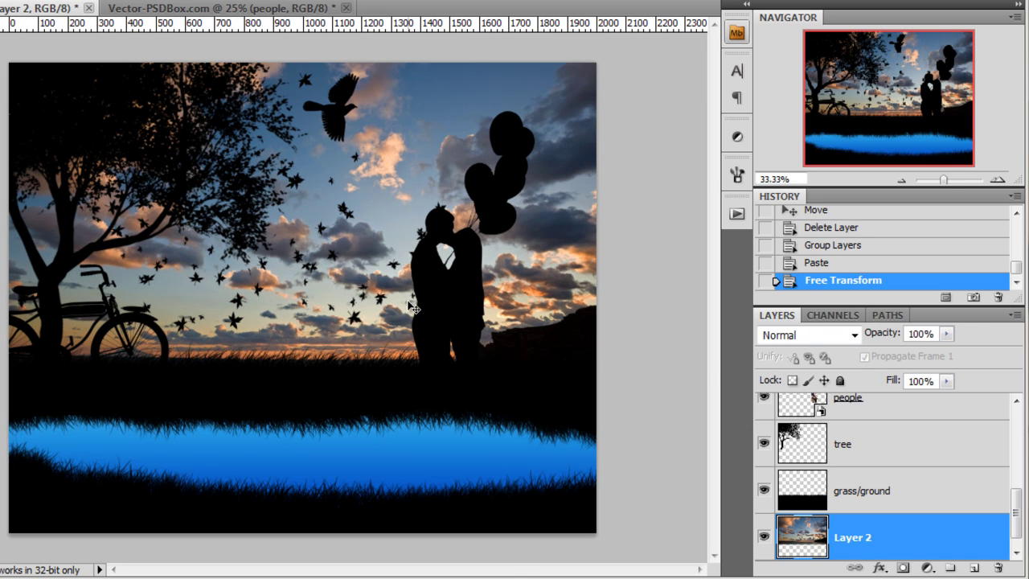
- Marquee-select the scene from the canvas's upper edge down to just below the grass line and copy it merged
key(ctrl+plus)
key(ctrl+minus)
drag(9, 62, 639, 374)
click(0, 0)
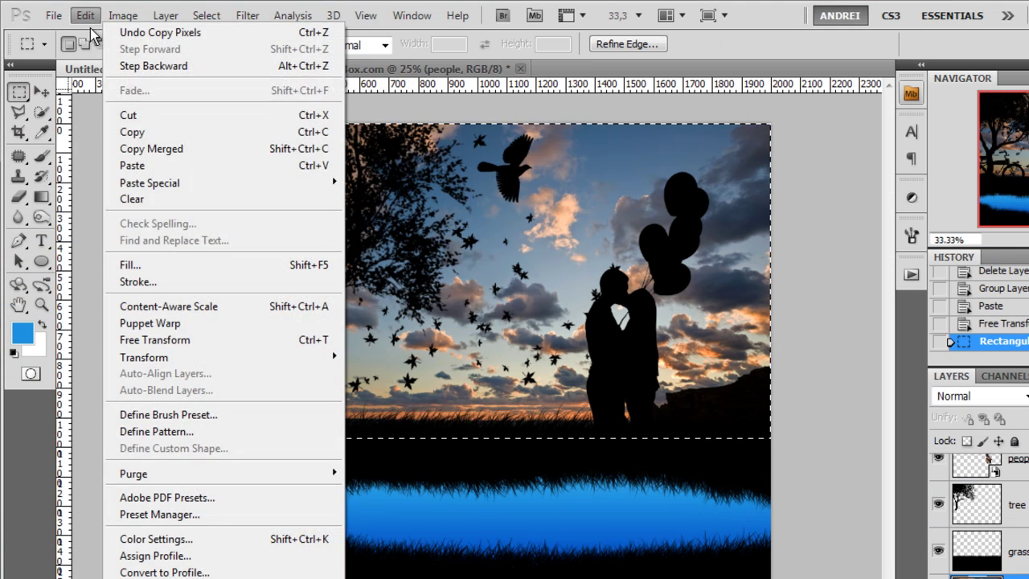
click(172, 149)
- Paste the merged copy above the lake layer without an active selection and clip it to the lake
scroll(979, 514, down, 3)
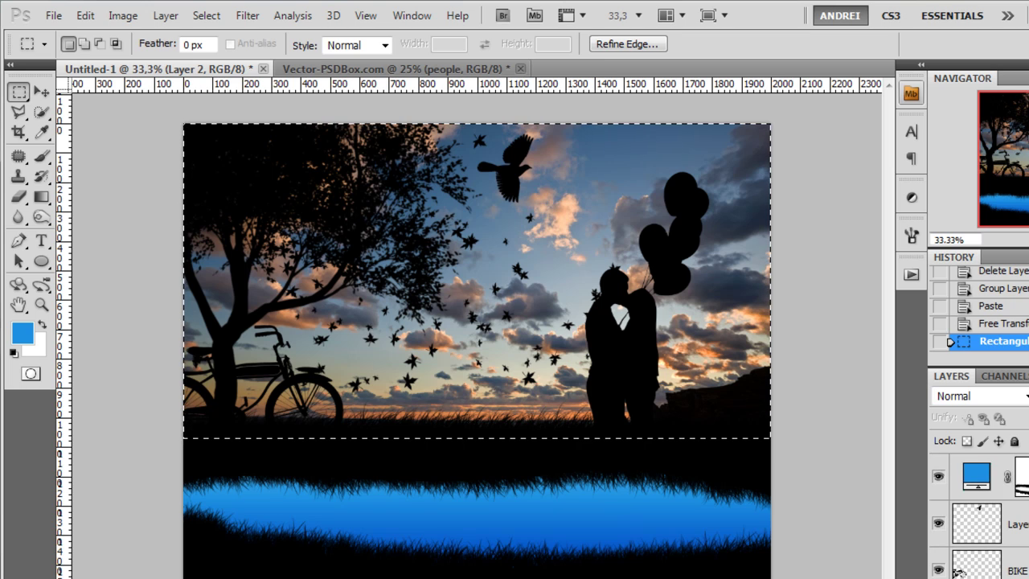
click(976, 477)
key(ctrl+d)
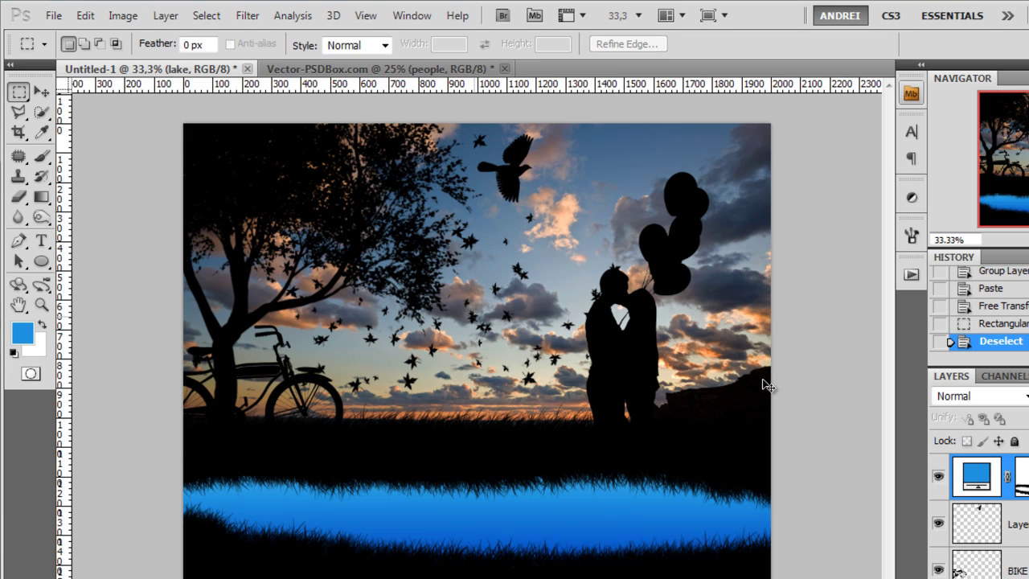
key(ctrl+v)
key(ctrl+alt+g)
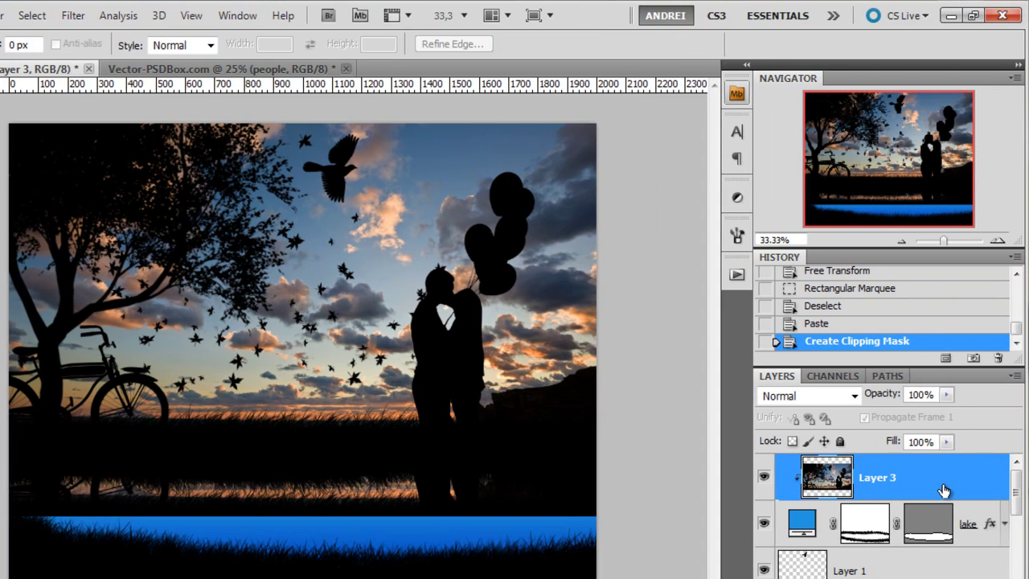
- Flip the pasted scene vertically, move it down so its reflection fills the lake, and apply the transform
key(ctrl+t)
right_click(464, 281)
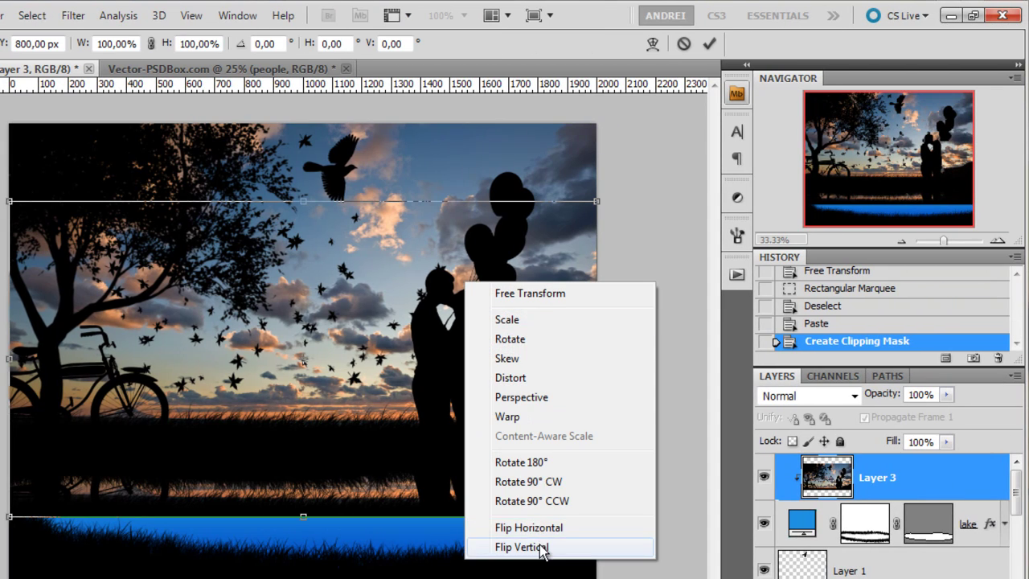
click(543, 549)
drag(511, 354, 506, 429)
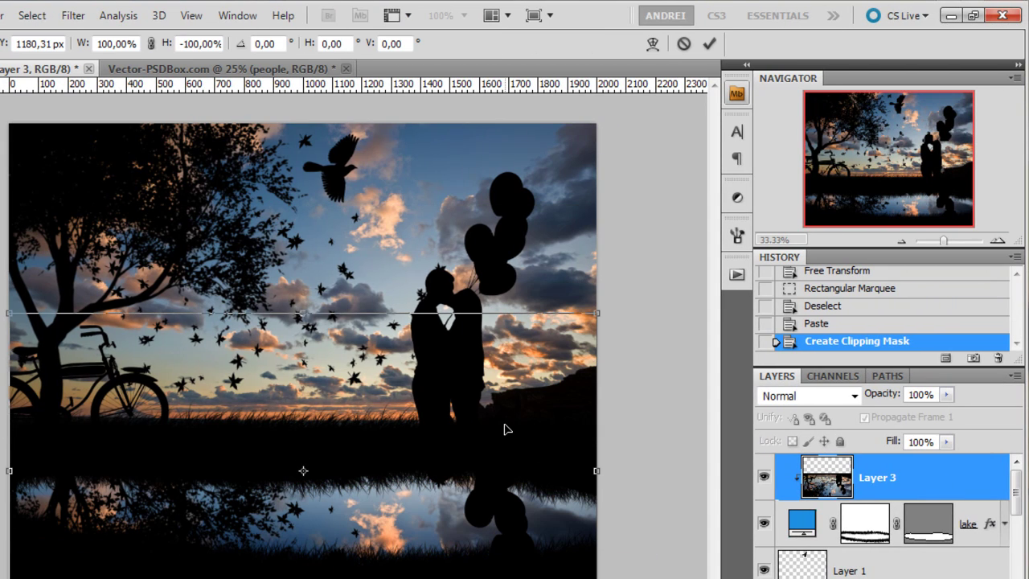
key(Return)
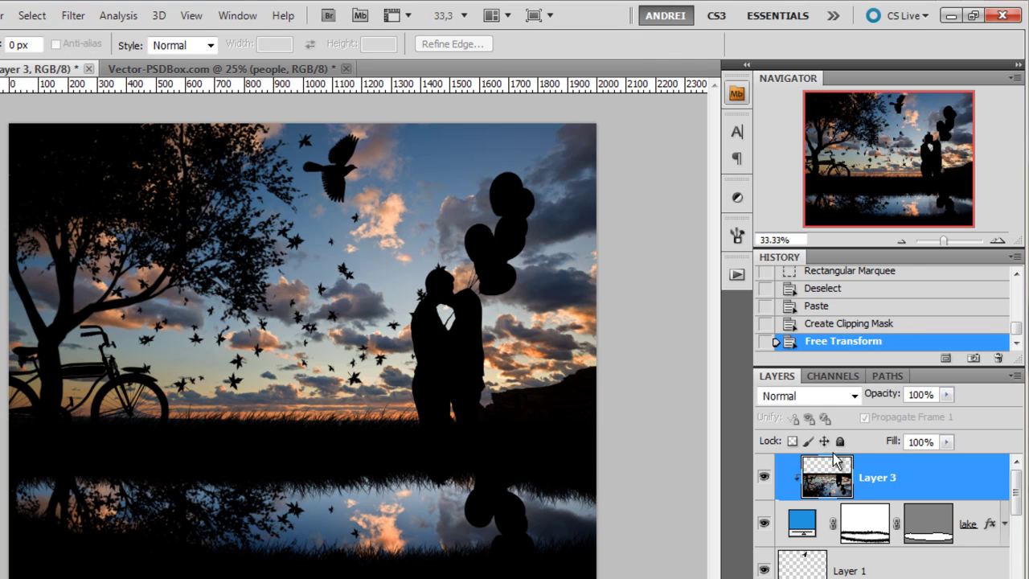
- Try the Soft Light blend mode on the clipped reflection layer and set it back to Normal
click(811, 396)
click(789, 235)
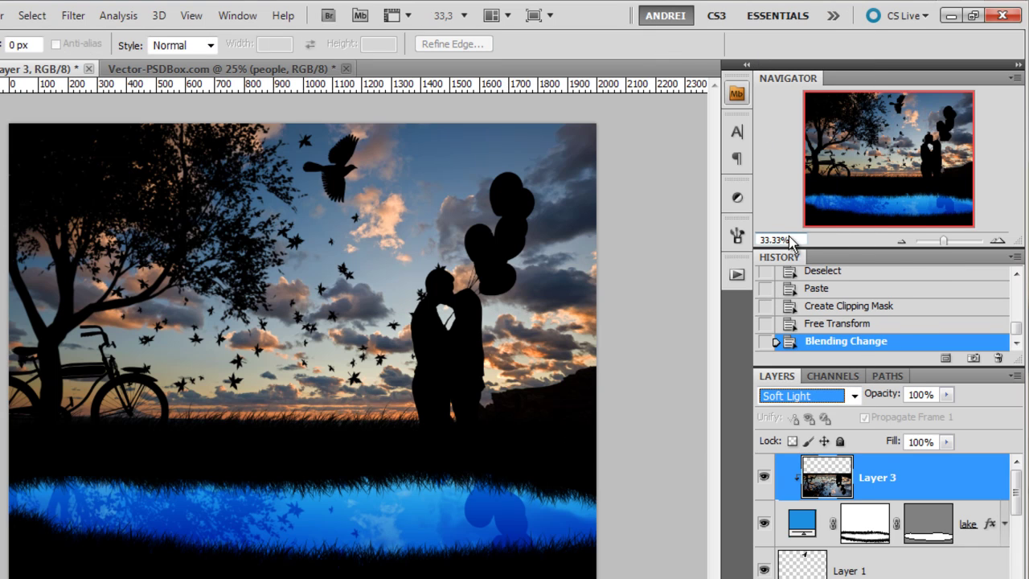
click(532, 438)
drag(535, 398, 536, 397)
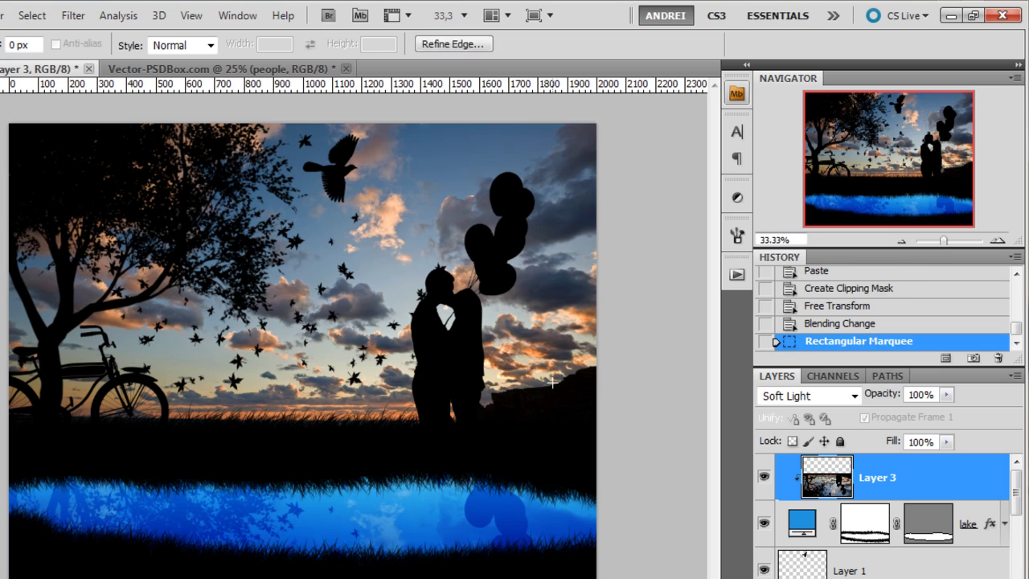
key(ctrl+d)
click(808, 395)
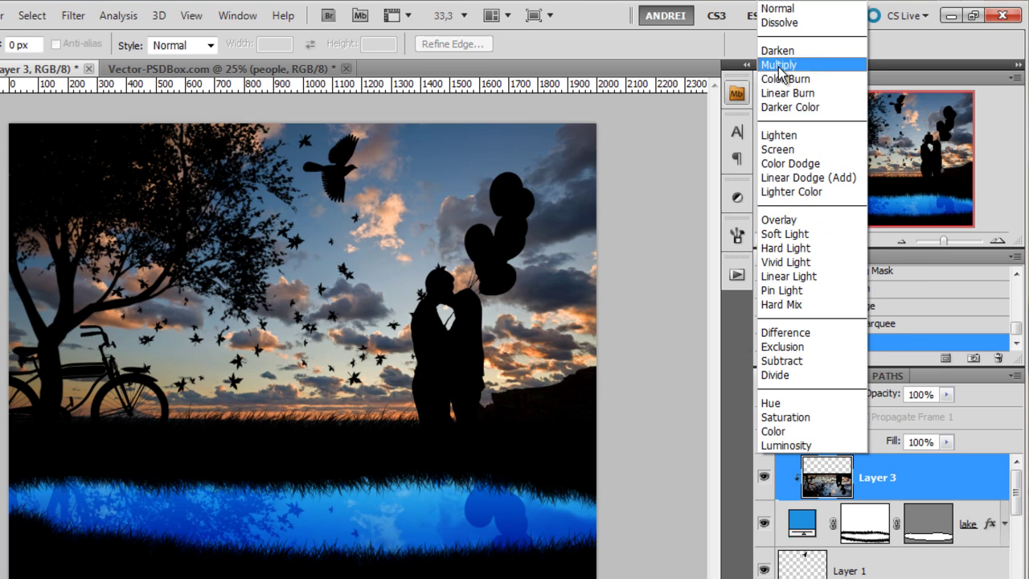
click(796, 7)
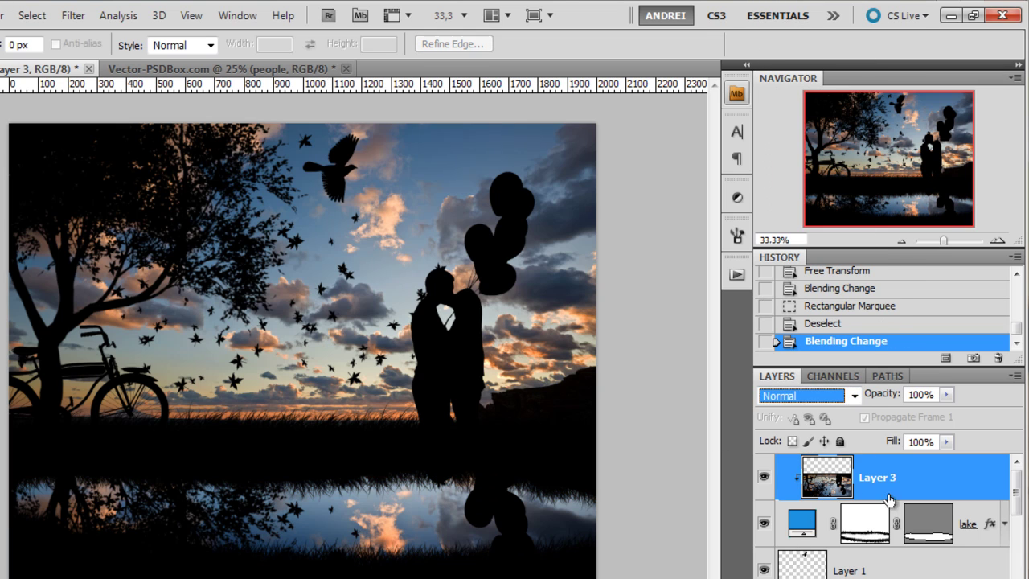
- Select the reflection and lake layers together, and examine the layers of the Vector-PSDBox.com document for comparison
shift+click(984, 529)
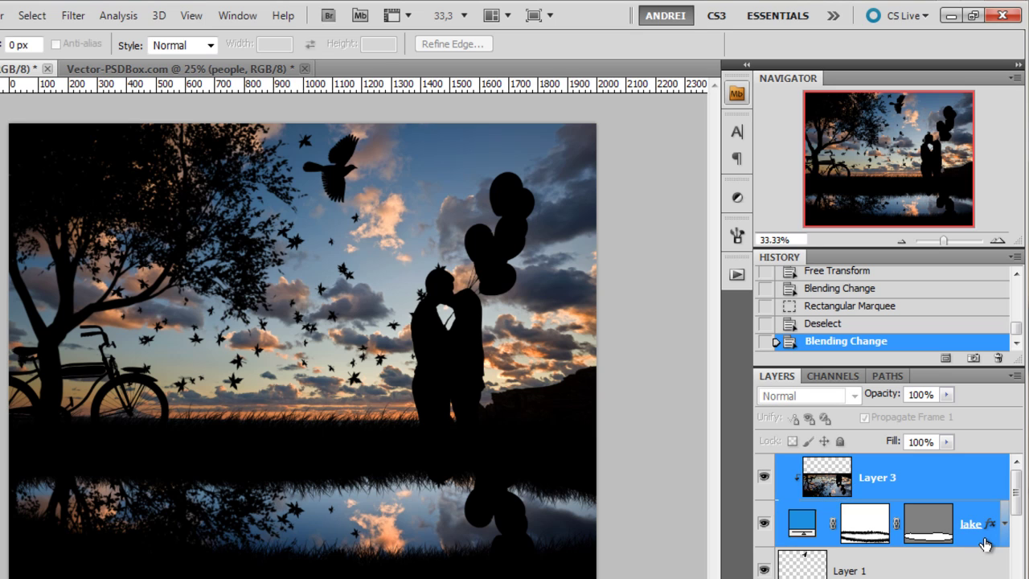
click(160, 69)
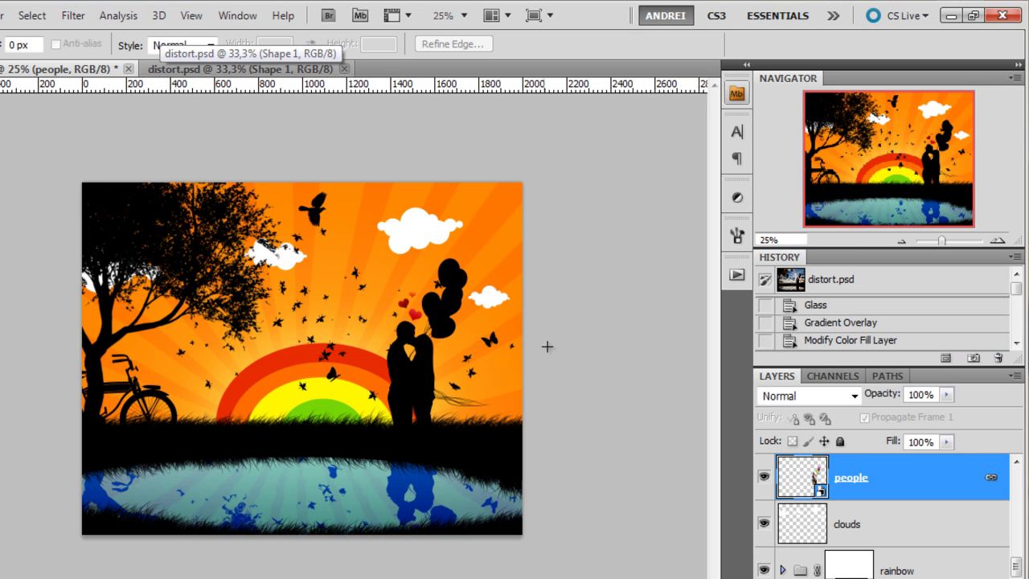
key(ctrl+plus)
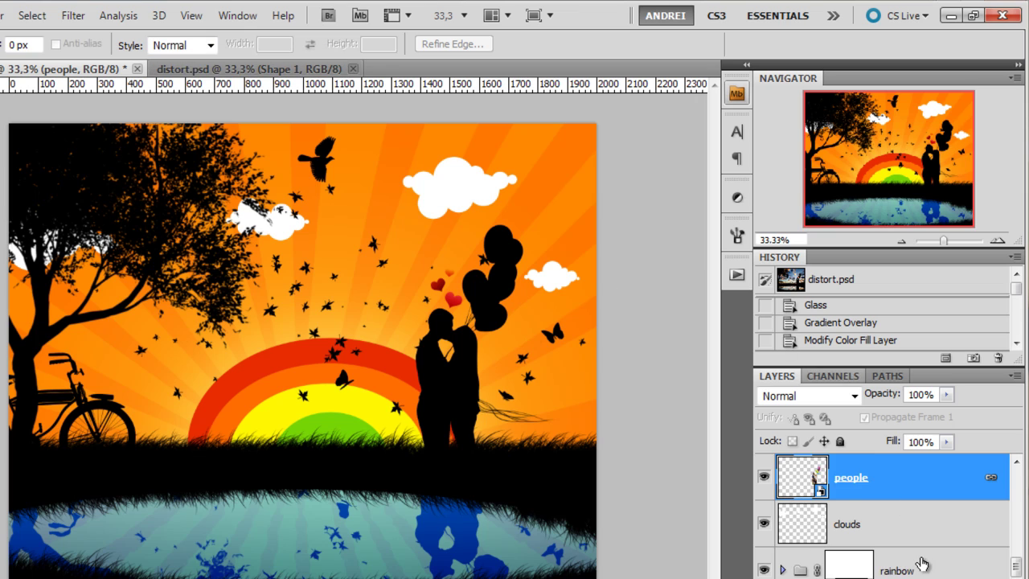
scroll(918, 559, down, 5)
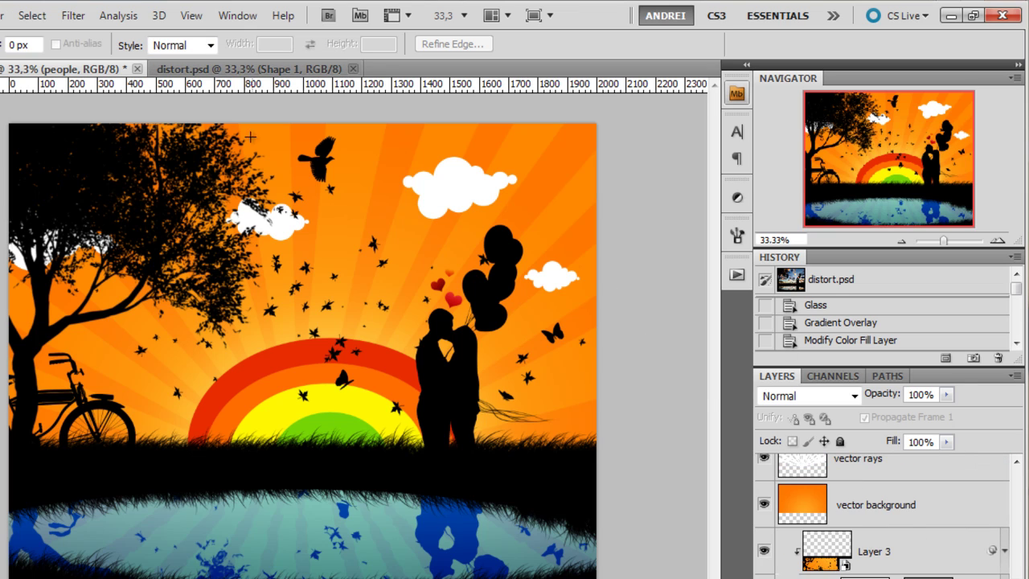
- Switch to distort.psd and show its cloudy sunset photo layer as the sky
click(230, 70)
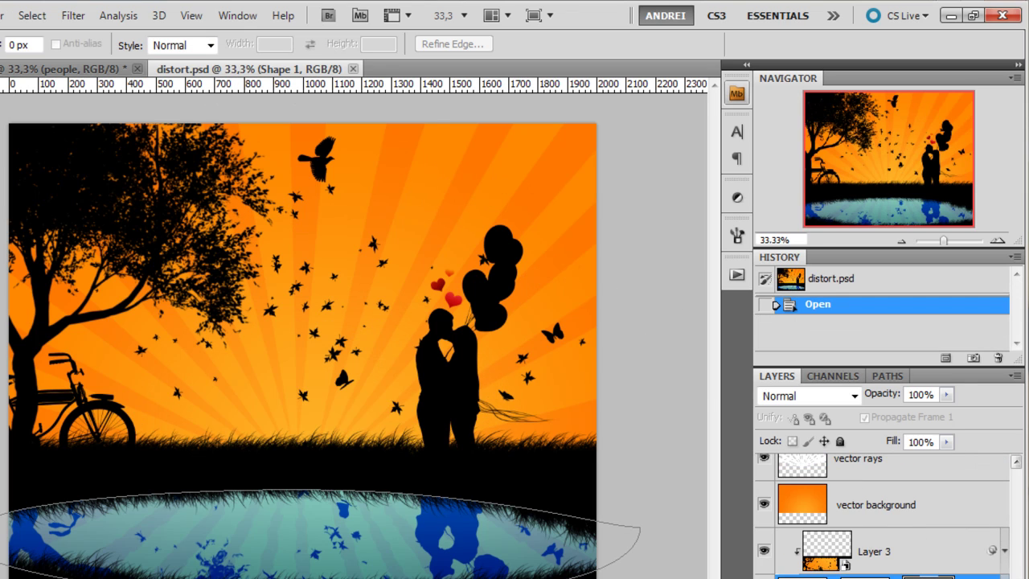
scroll(884, 523, up, 4)
click(764, 561)
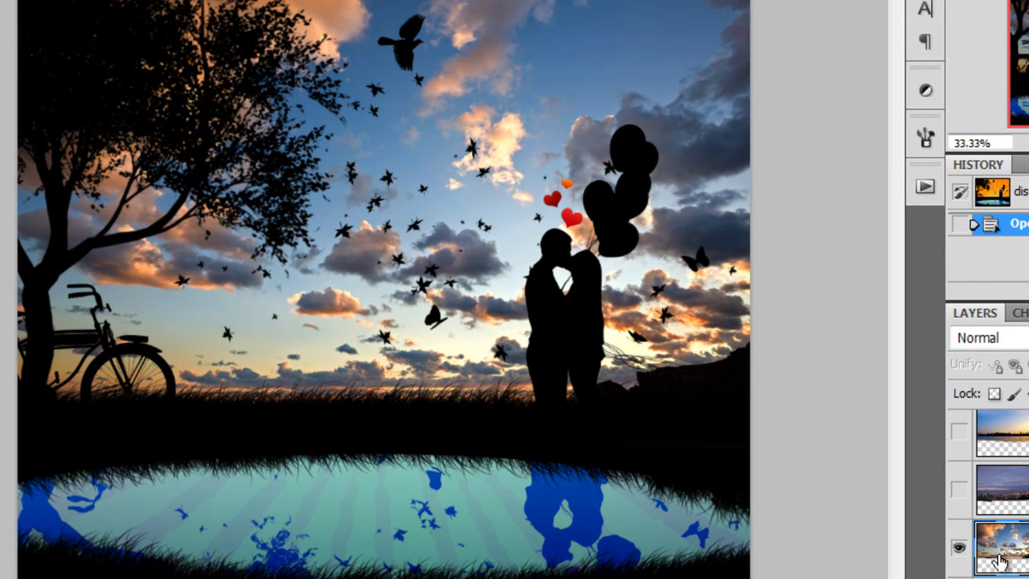
- Show the dusk city photo layer and the lakeside sunset photo layer above it, ending with the lakeside layer selected
click(981, 492)
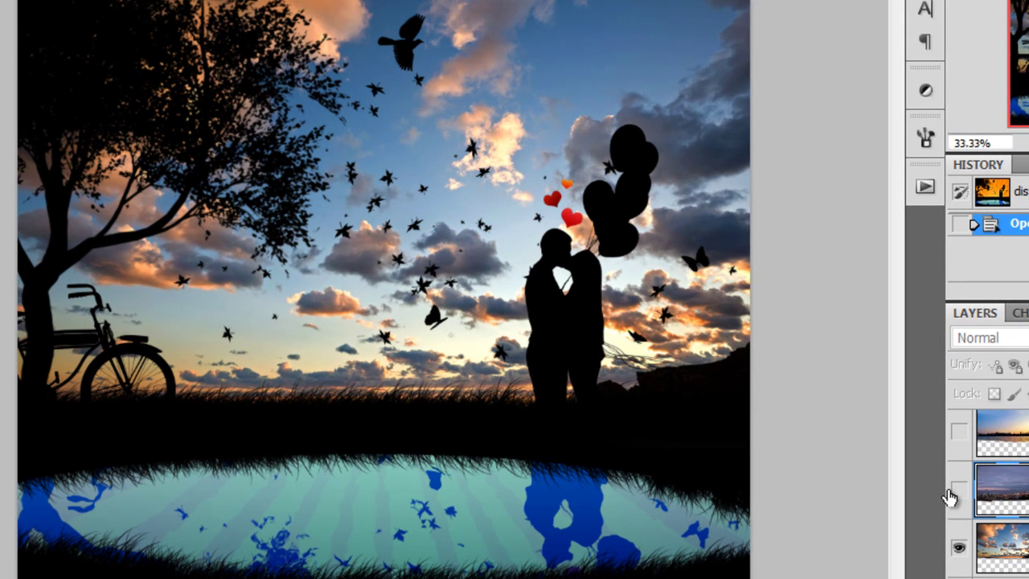
click(957, 492)
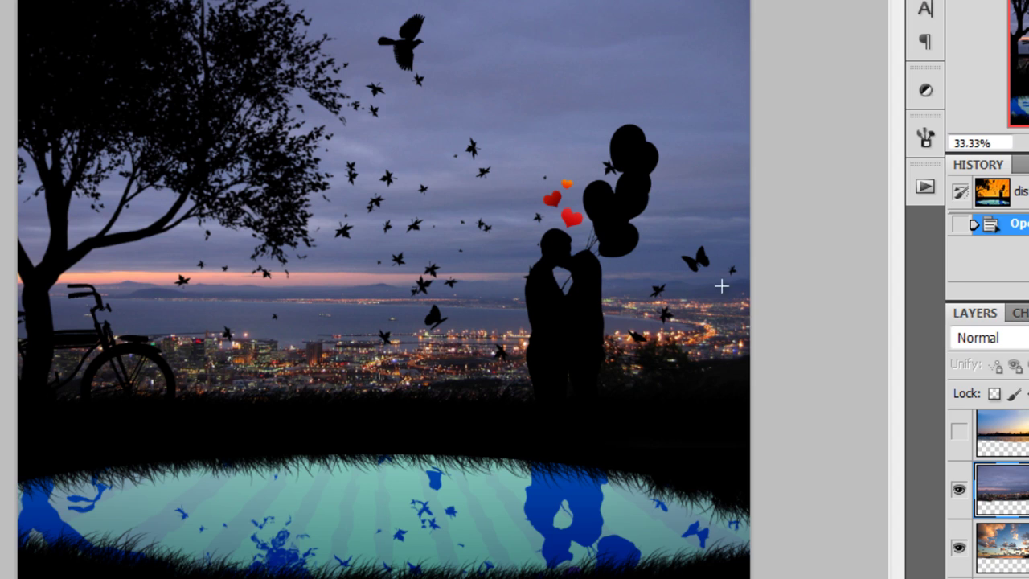
click(958, 431)
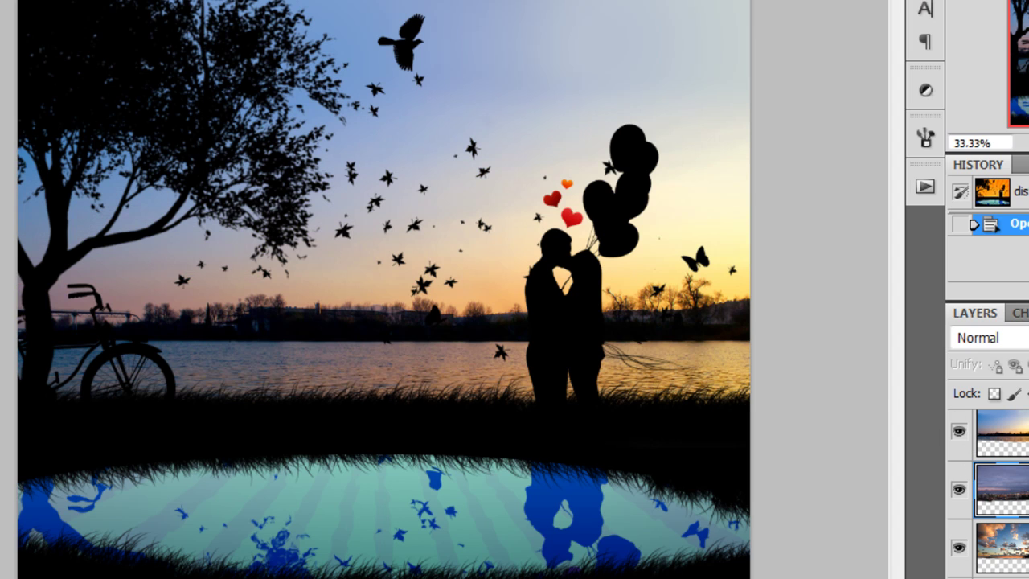
click(1000, 434)
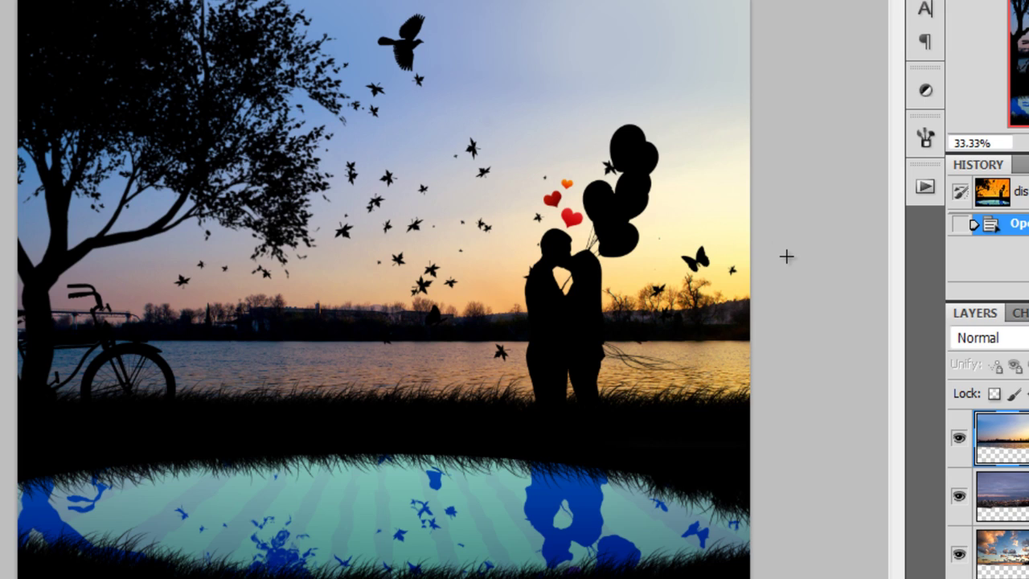